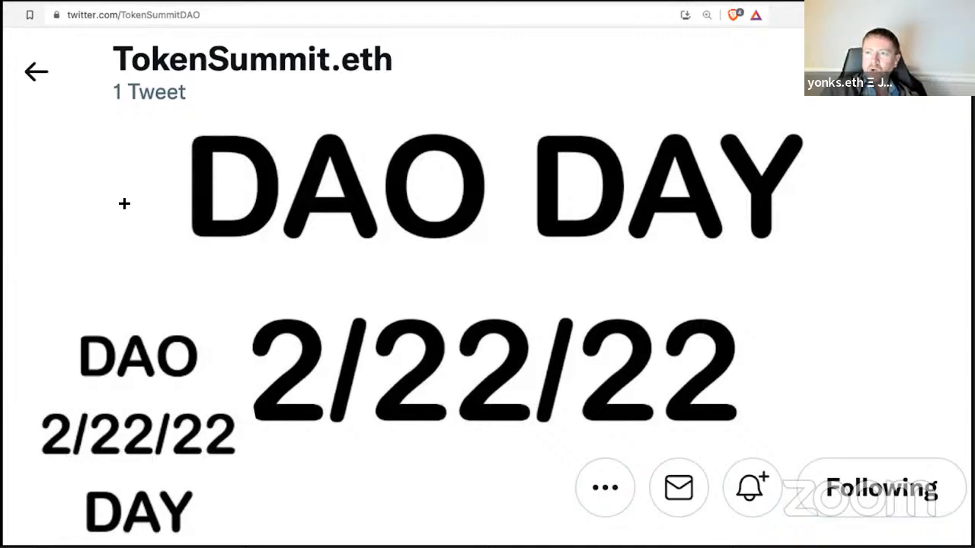
Step: Move the DAO DAY image preview and the Gnosis Safe window aside to reveal the ENS app
key(Escape)
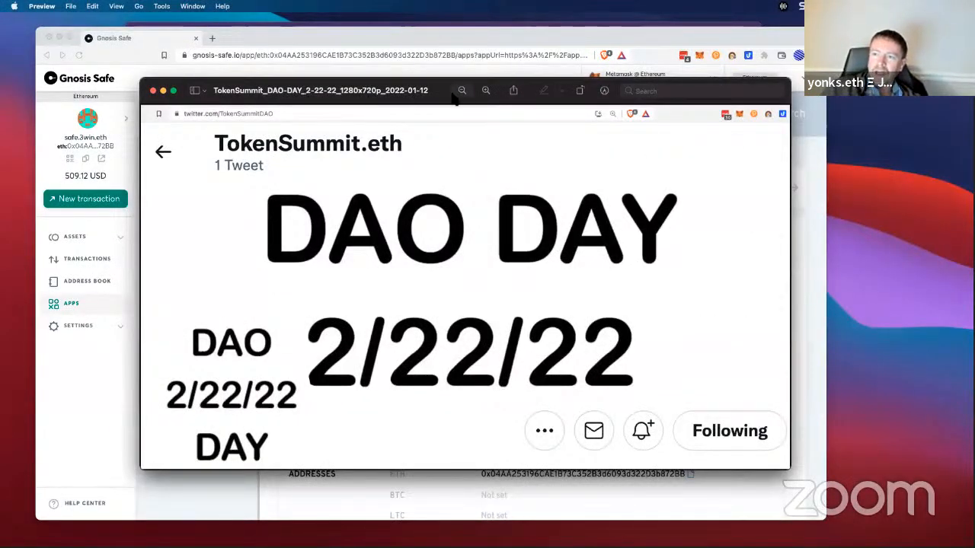
drag(444, 96, 0, 88)
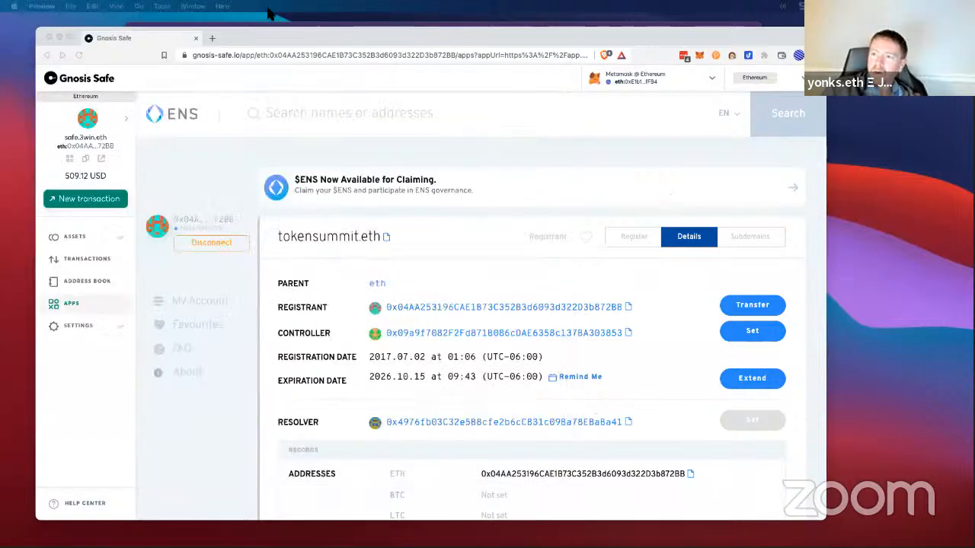
click(302, 38)
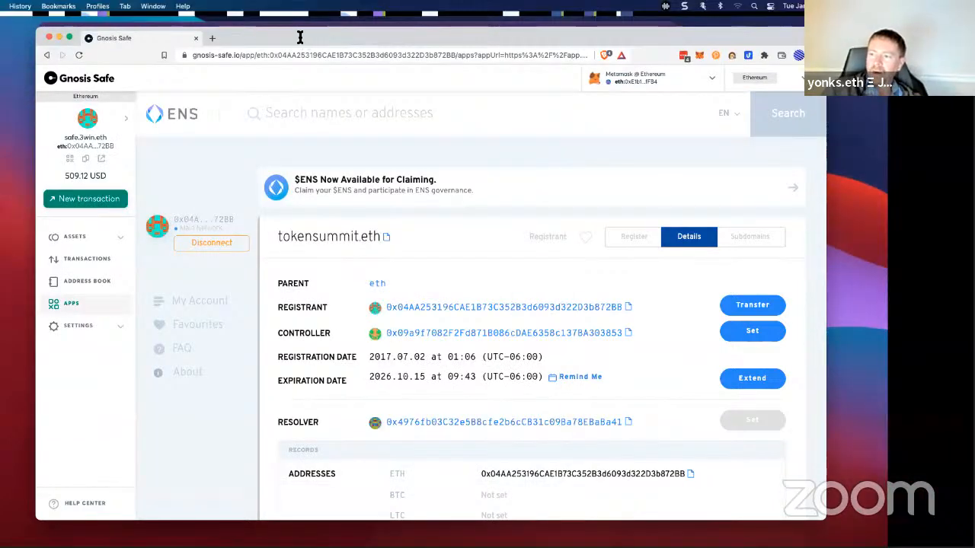
key(ctrl+super+f)
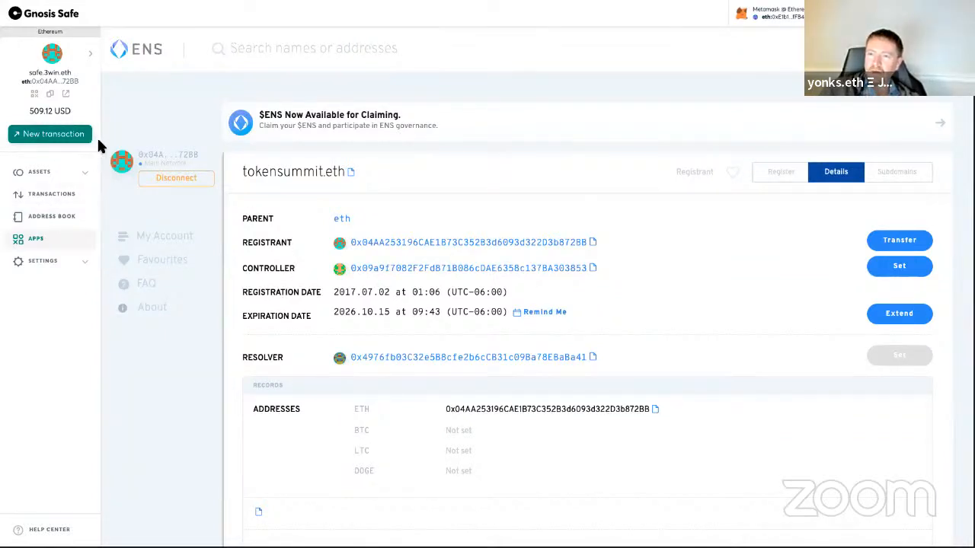
key(ctrl+super+f)
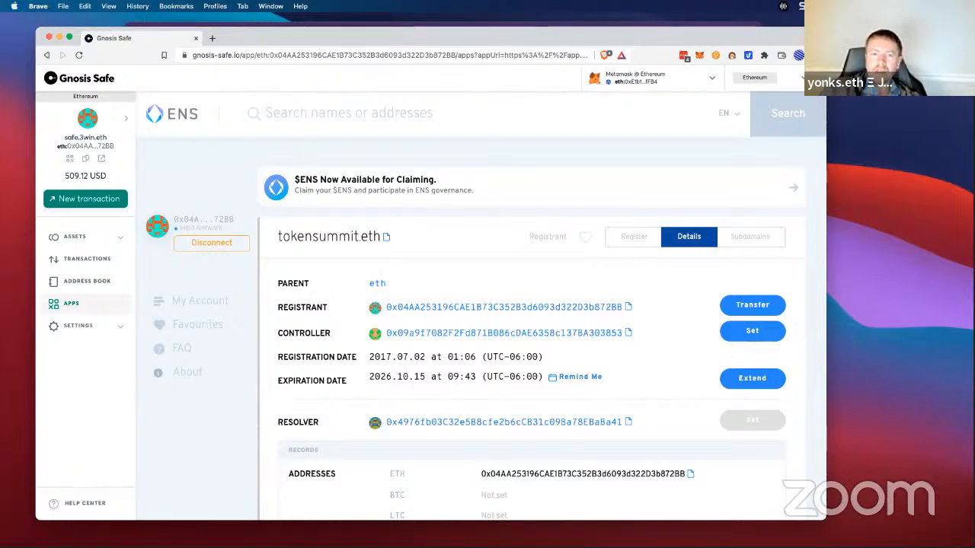
drag(318, 37, 0, 51)
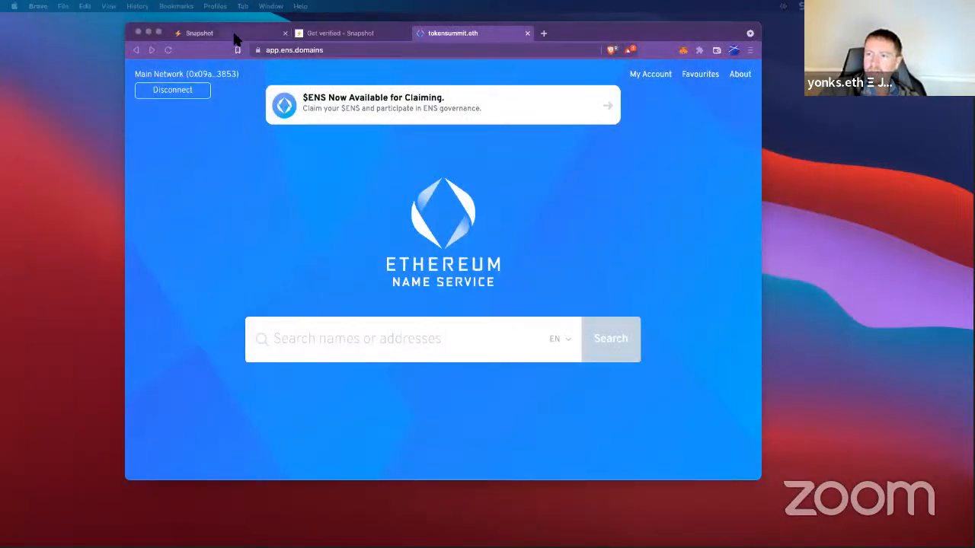
Step: Show Snapshot full screen and zoomed in with its About dialog, opening the docs in a background tab
click(236, 37)
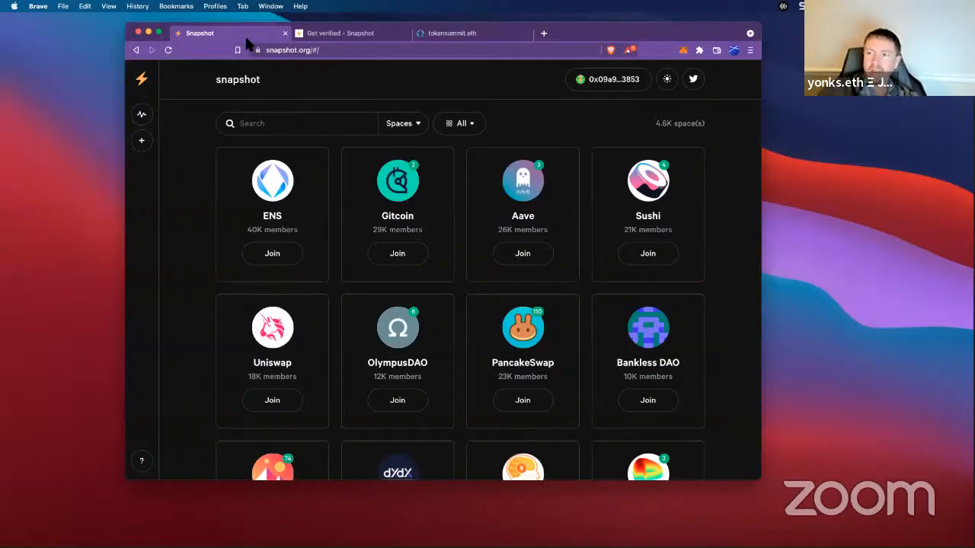
key(ctrl+super+f)
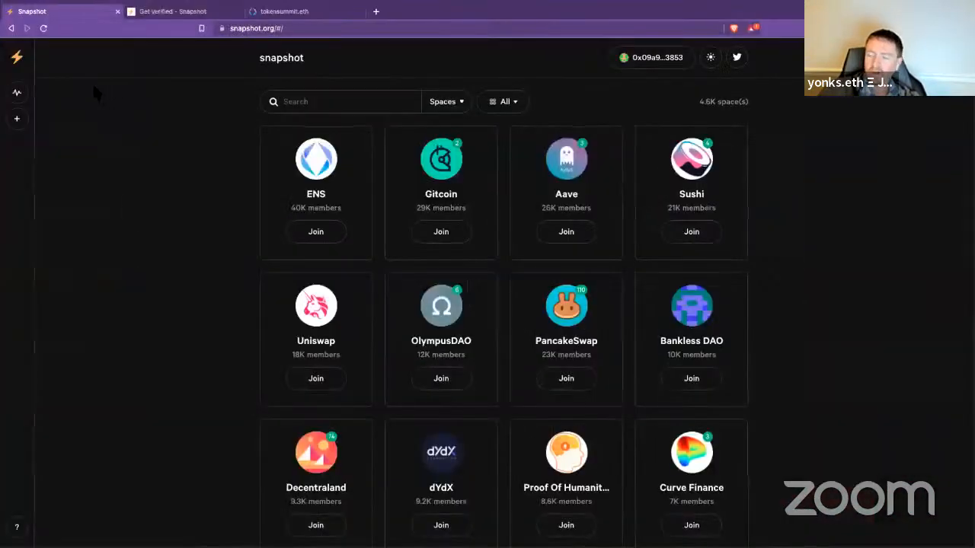
key(super+equal)
key(super+equal)
key(super+equal)
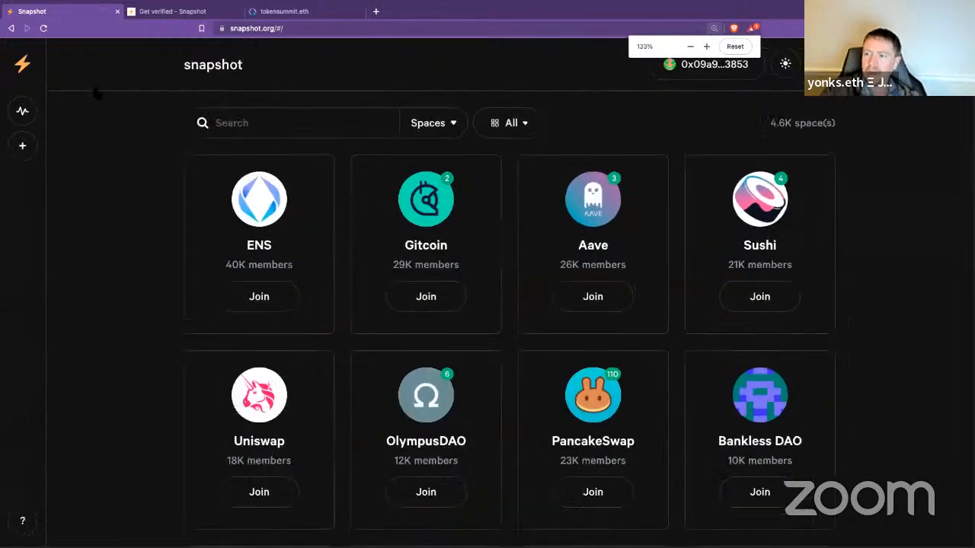
key(super+equal)
key(super+equal)
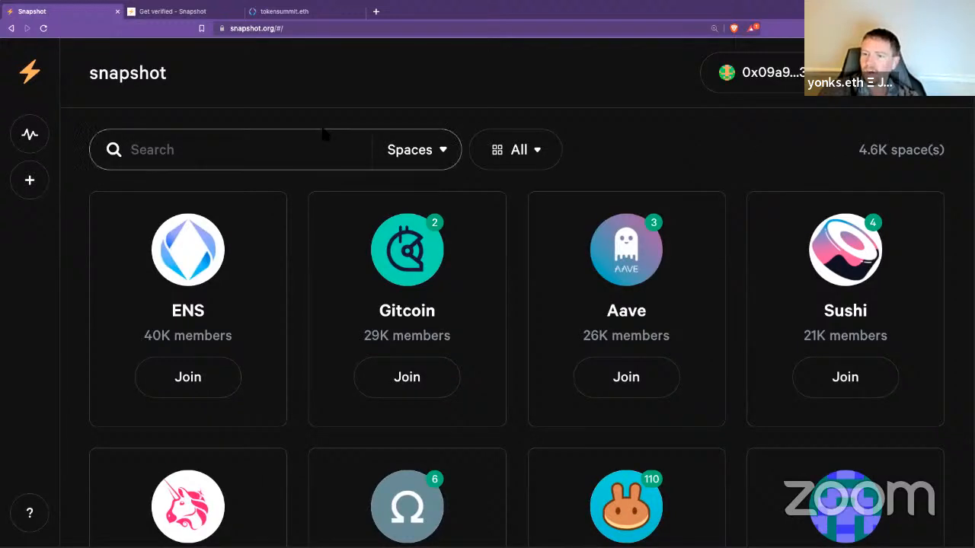
click(30, 518)
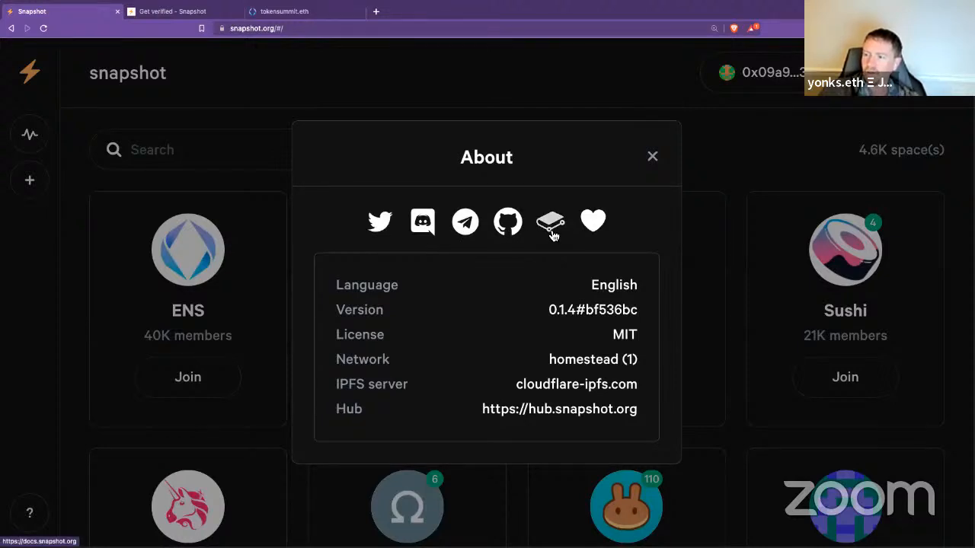
middle_click(554, 236)
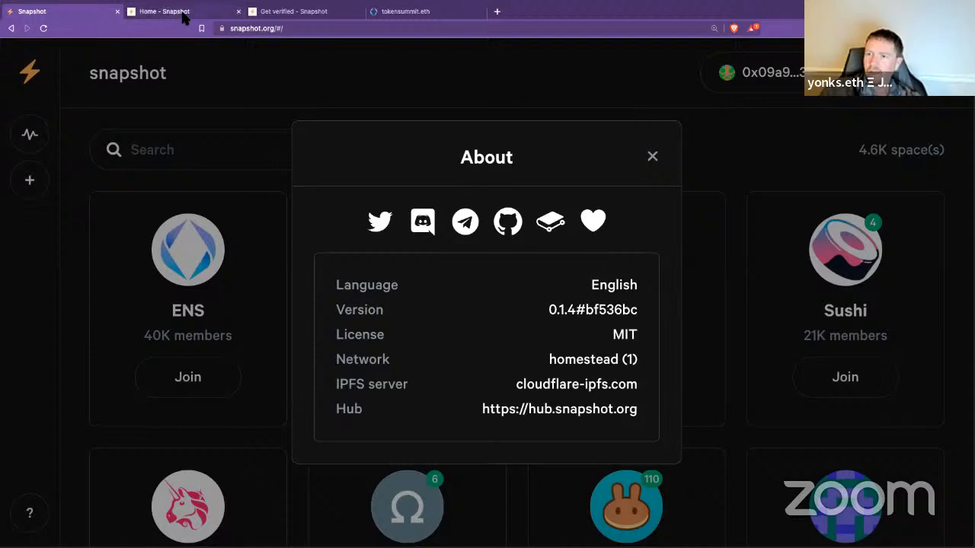
Step: Open Spaces > Create a space in the docs, zoomed in, scrolled to the ENS domain step
click(183, 13)
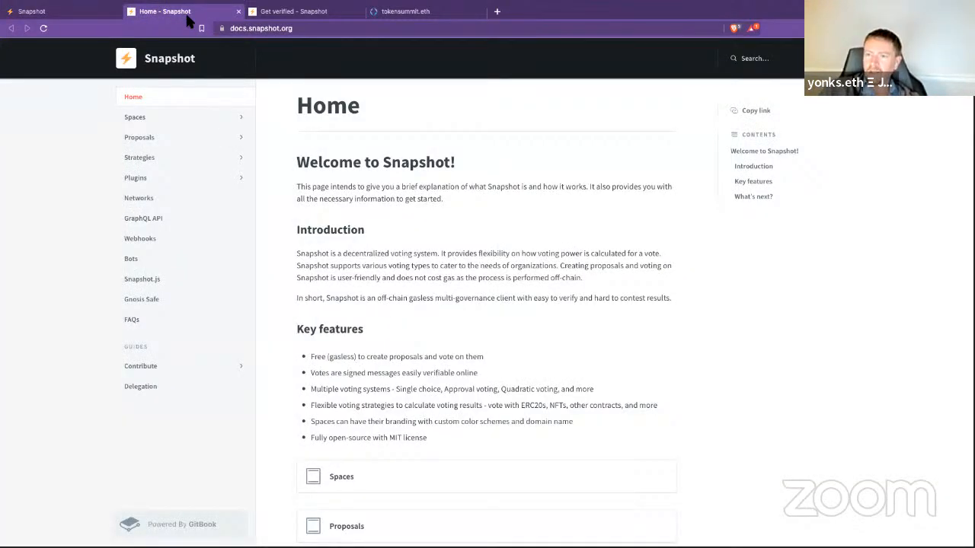
click(172, 124)
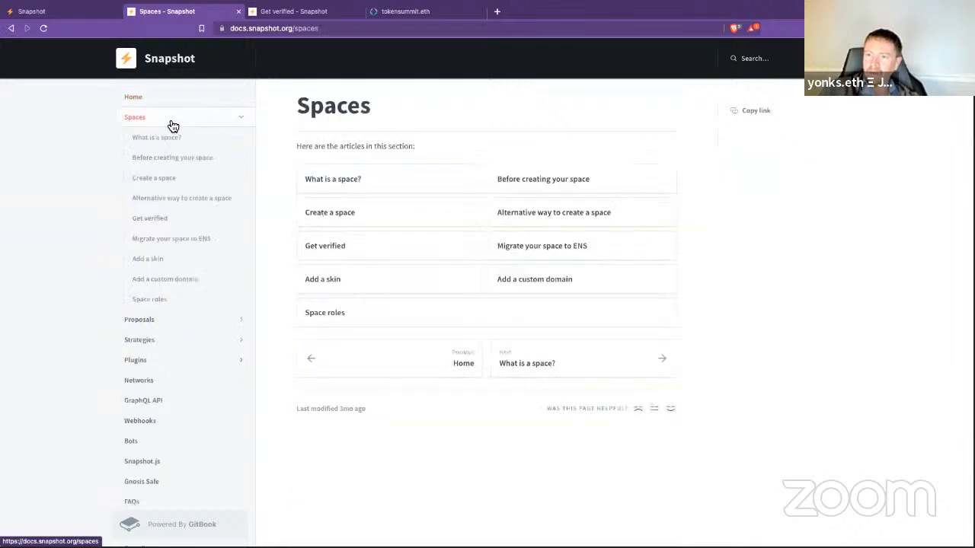
click(158, 179)
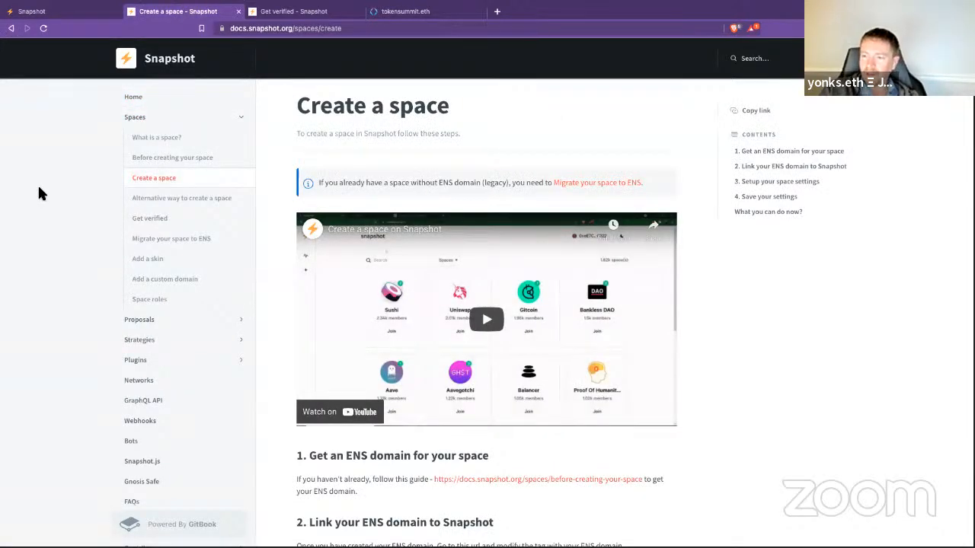
key(ctrl+plus)
key(ctrl+plus)
key(ctrl+plus)
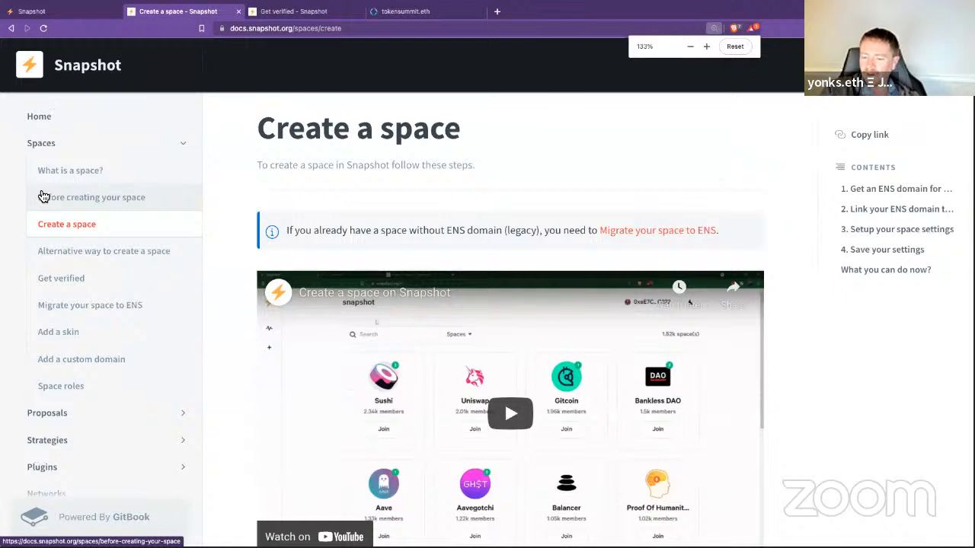
key(ctrl+plus)
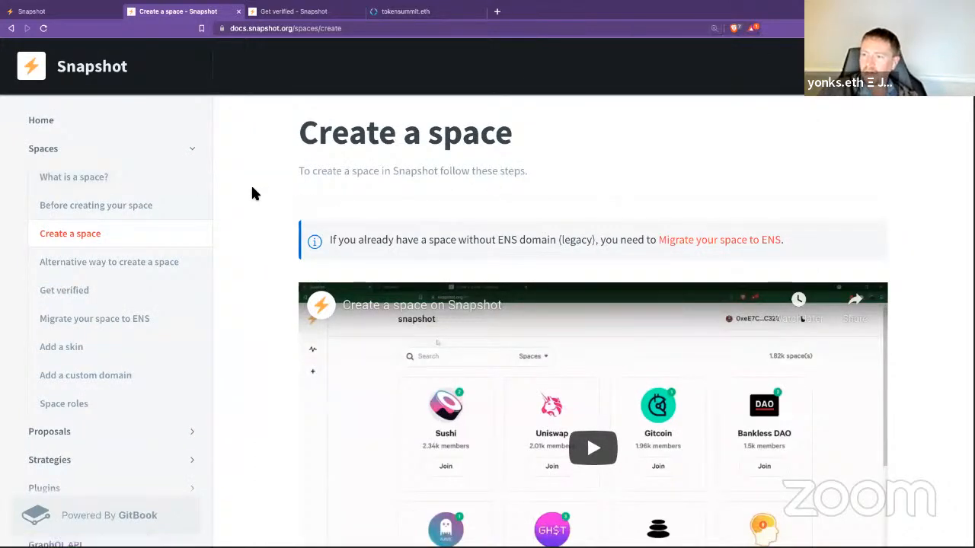
scroll(253, 190, down, 4)
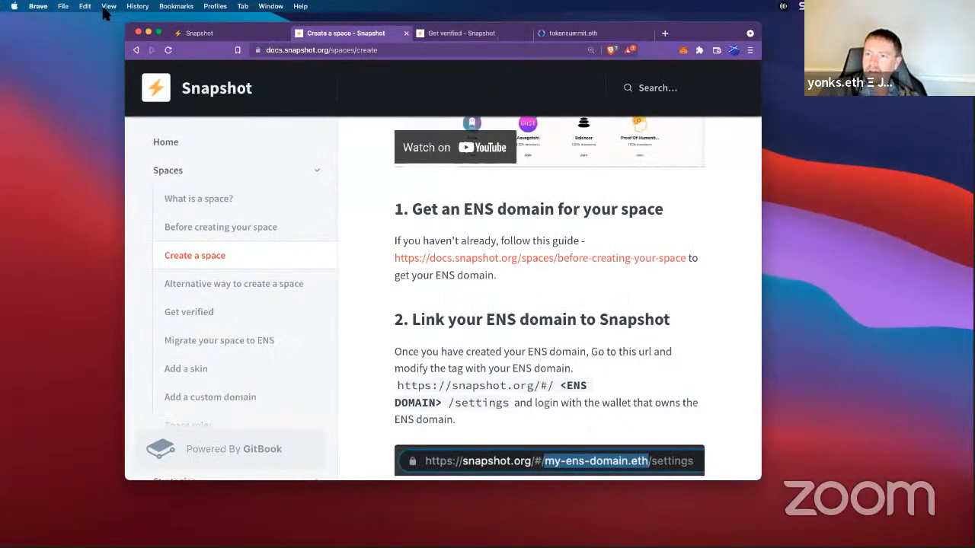
Step: Open the bookmarked Wyoming DAO LLC 4-step Twitter thread in another profile's window, then move it aside
click(211, 8)
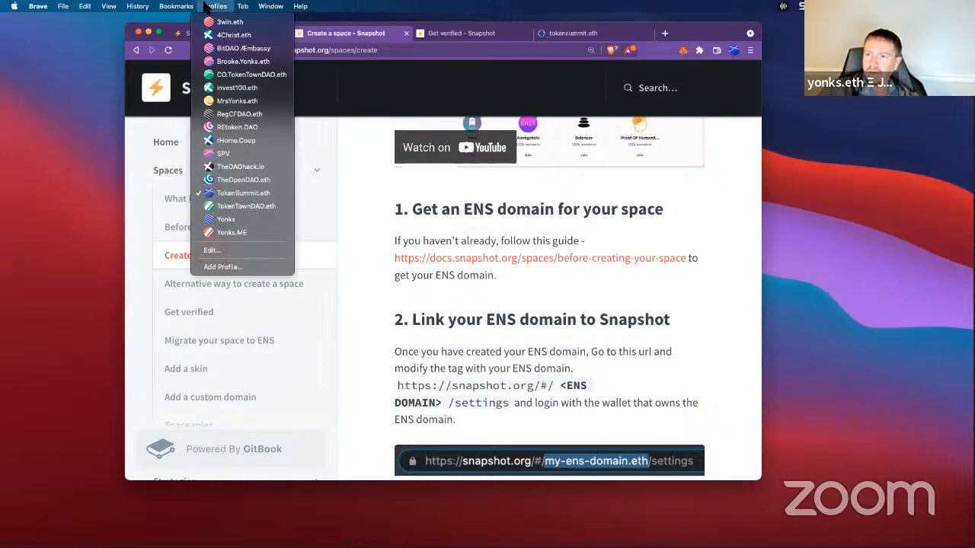
click(228, 166)
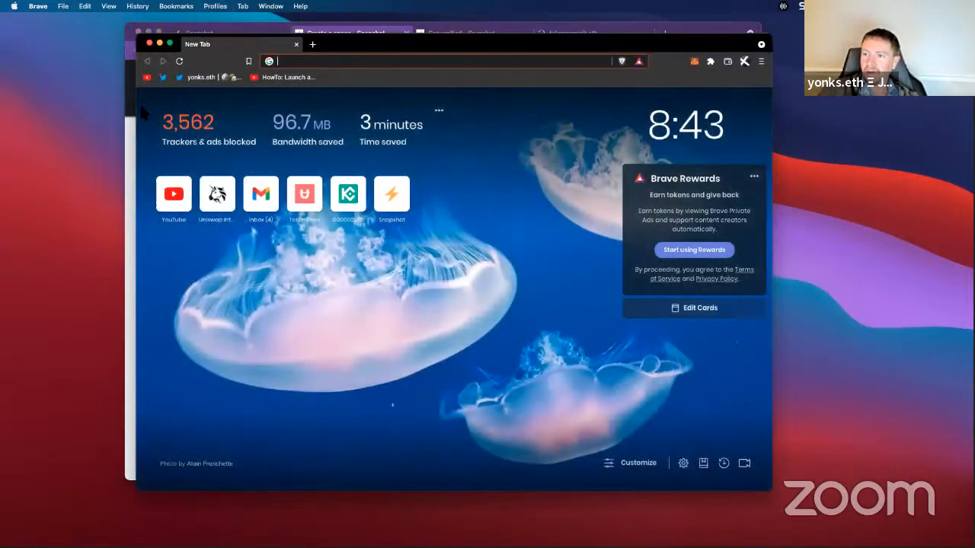
click(201, 77)
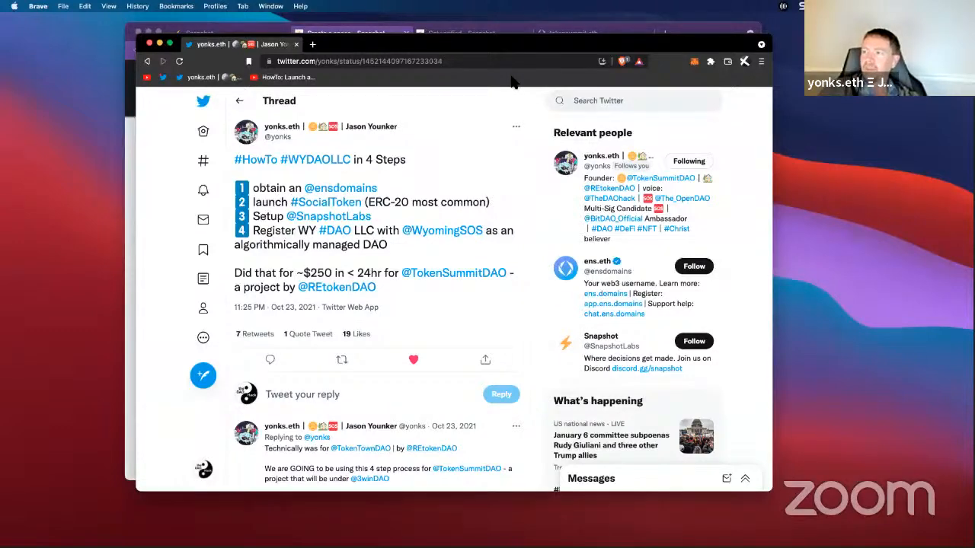
drag(387, 45, 2, 102)
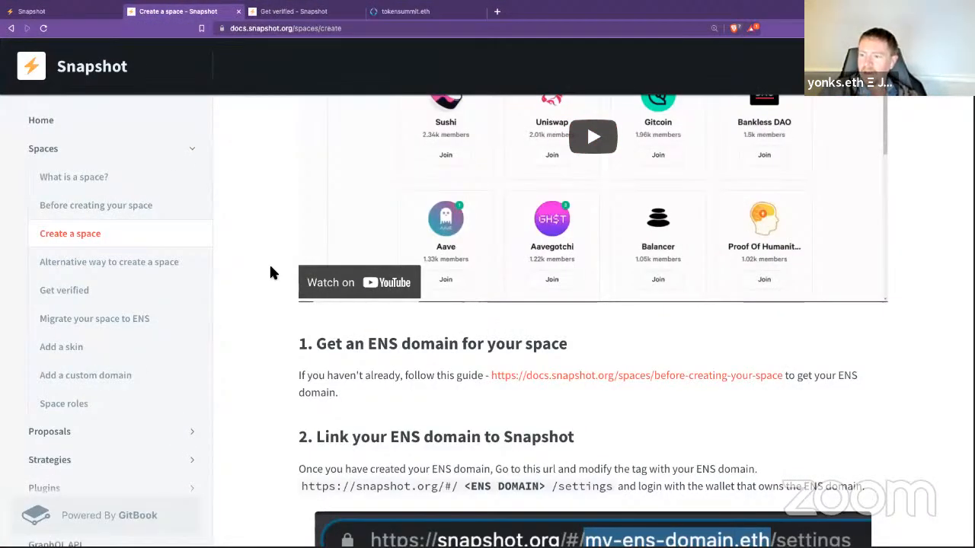
Step: Close Snapshot's About dialog and create a new space on the existing tokensummit.eth domain
scroll(271, 273, down, 2)
scroll(271, 273, down, 2)
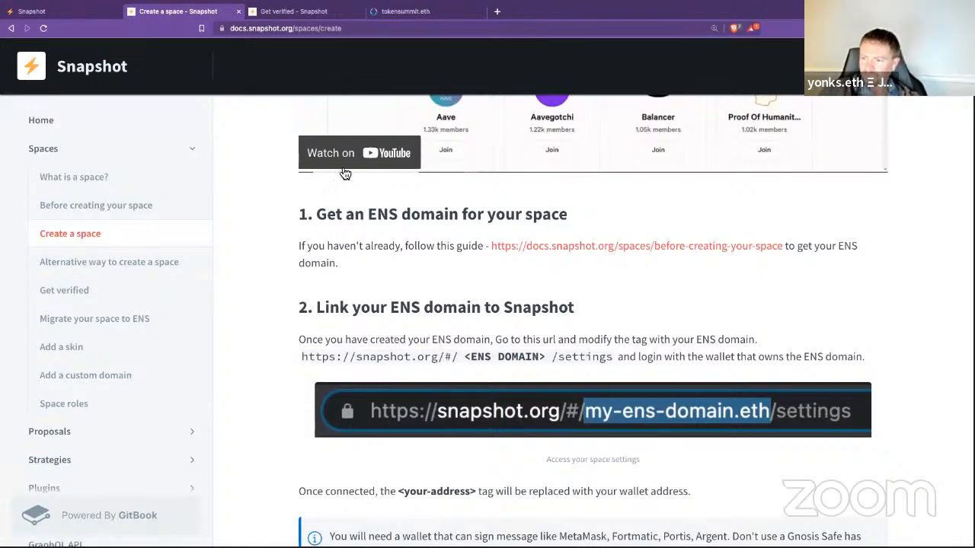
click(32, 12)
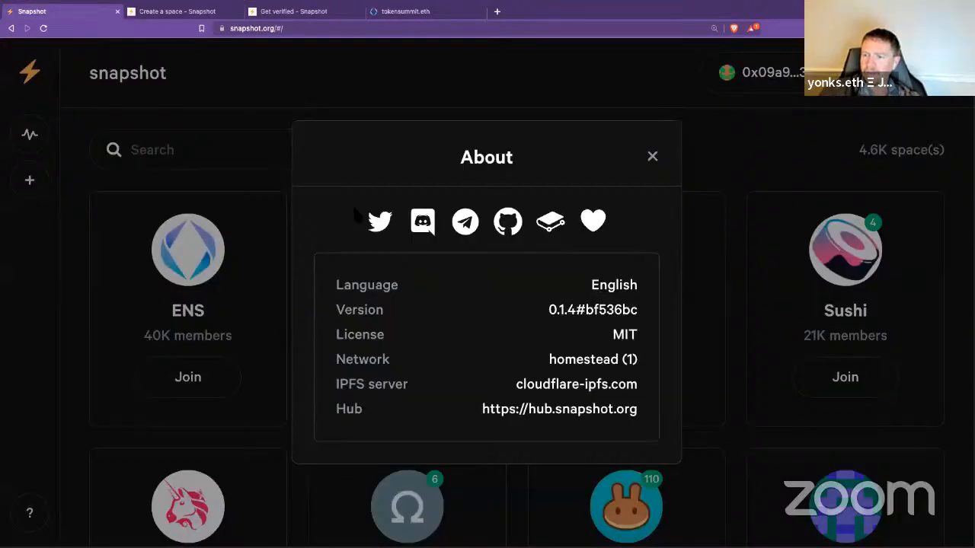
click(652, 156)
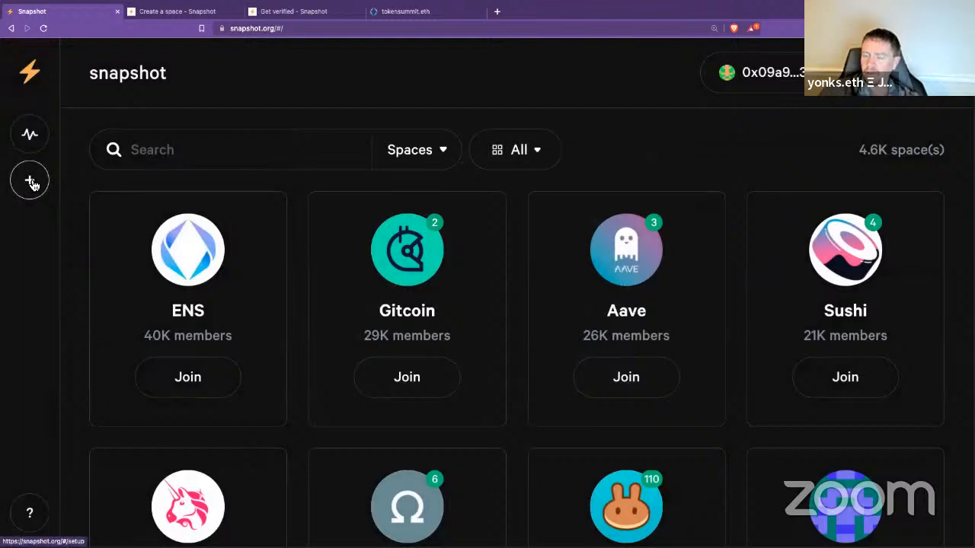
click(32, 184)
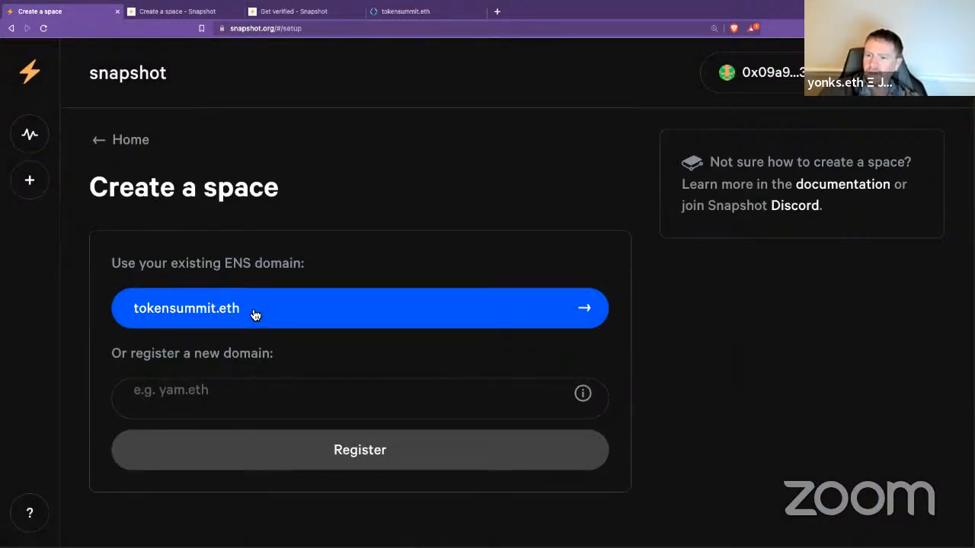
click(323, 319)
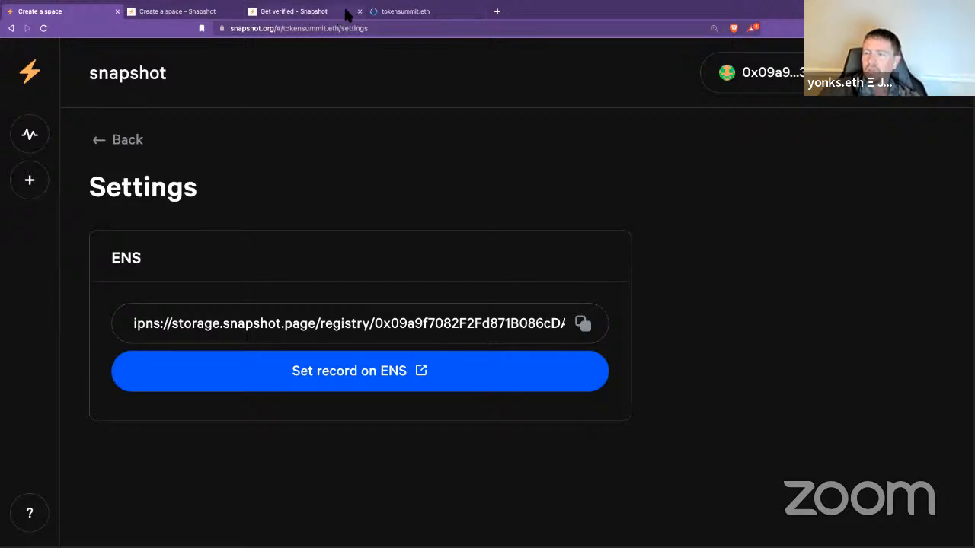
Step: Reach the ENS app's account page for the connected wallet via ens.domains, at 110% zoom
click(426, 11)
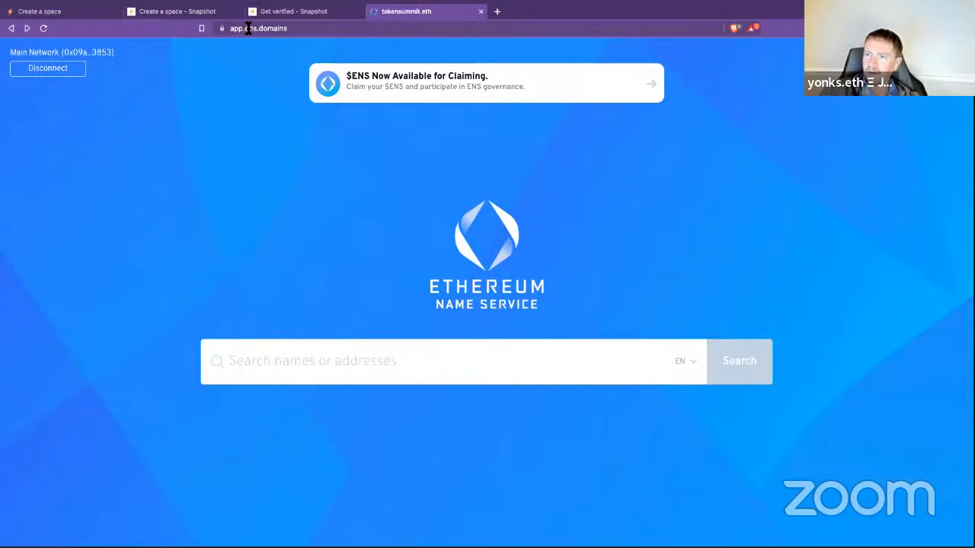
drag(247, 28, 183, 22)
key(BackSpace)
key(Return)
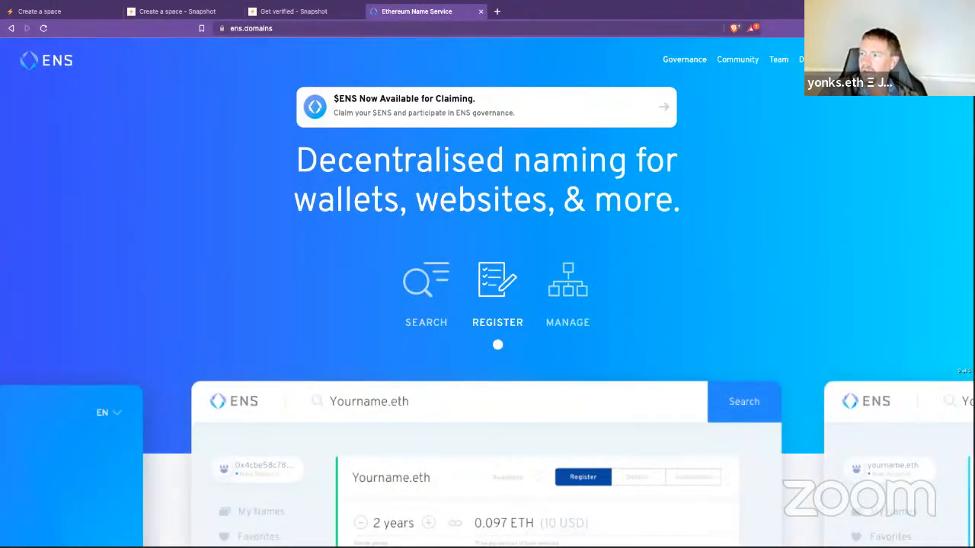
click(920, 59)
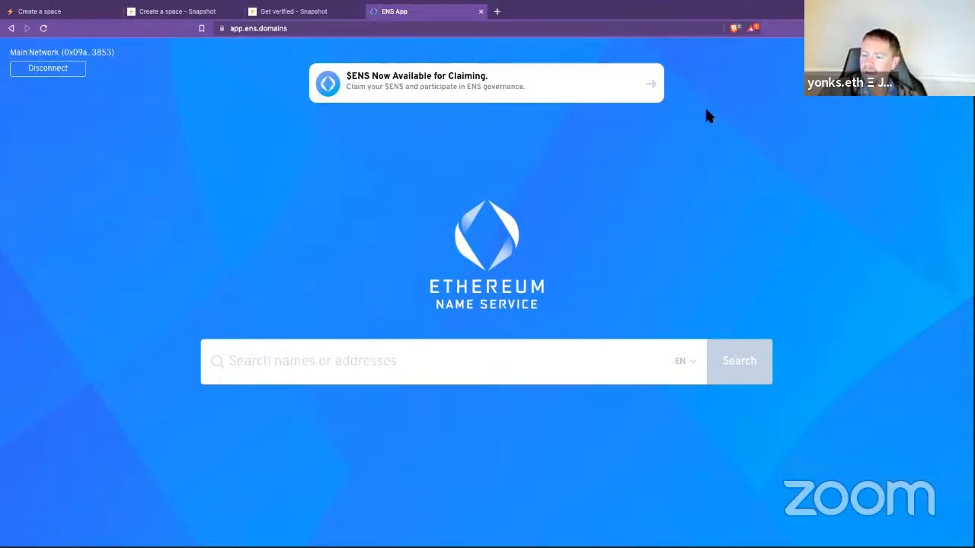
key(ctrl+plus)
key(ctrl+plus)
key(ctrl+plus)
key(ctrl+plus)
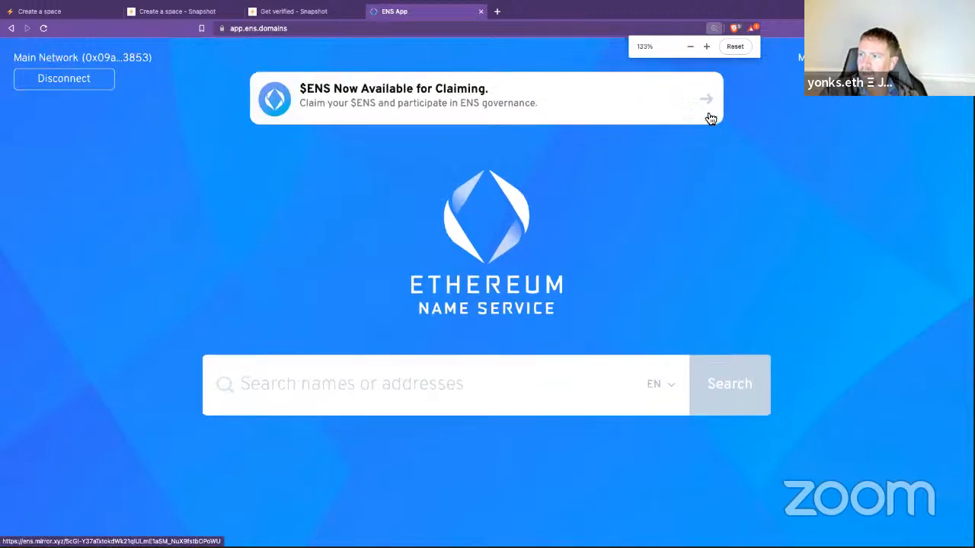
click(796, 59)
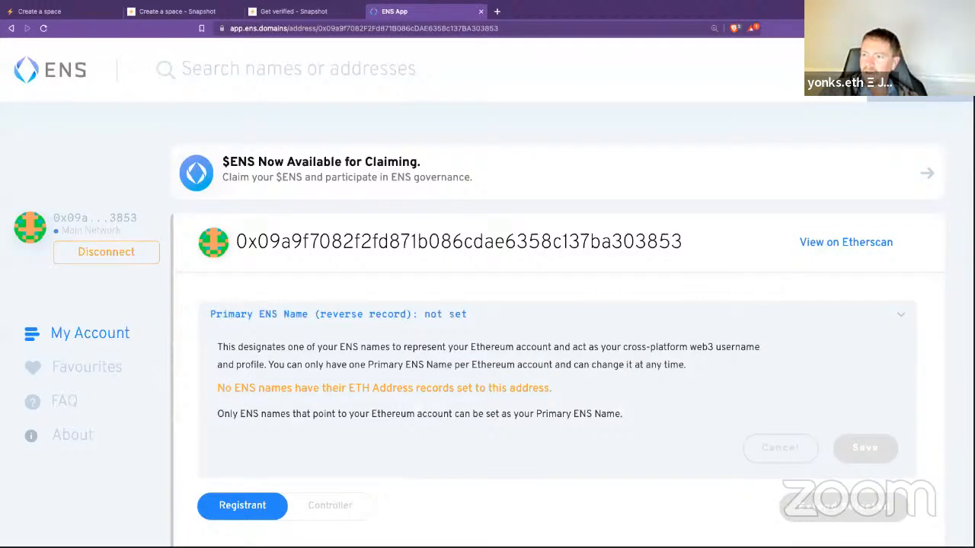
key(ctrl+minus)
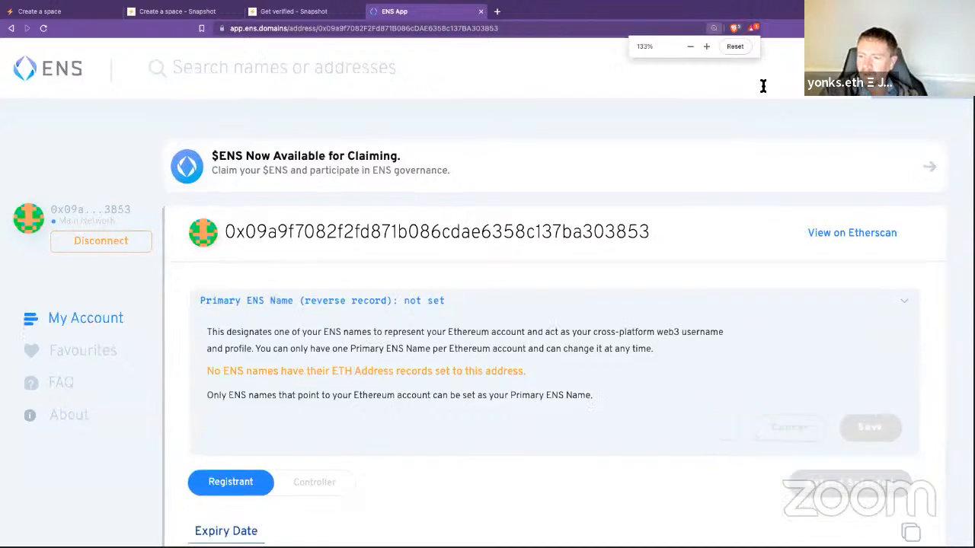
key(ctrl+minus)
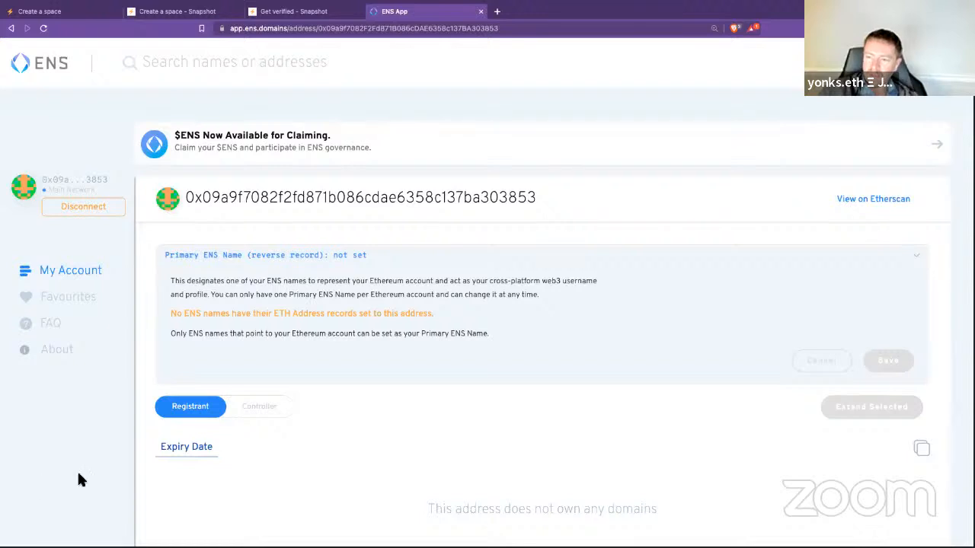
Step: Open tokensummit.eth from the controlled names list and copy its controller address
click(259, 407)
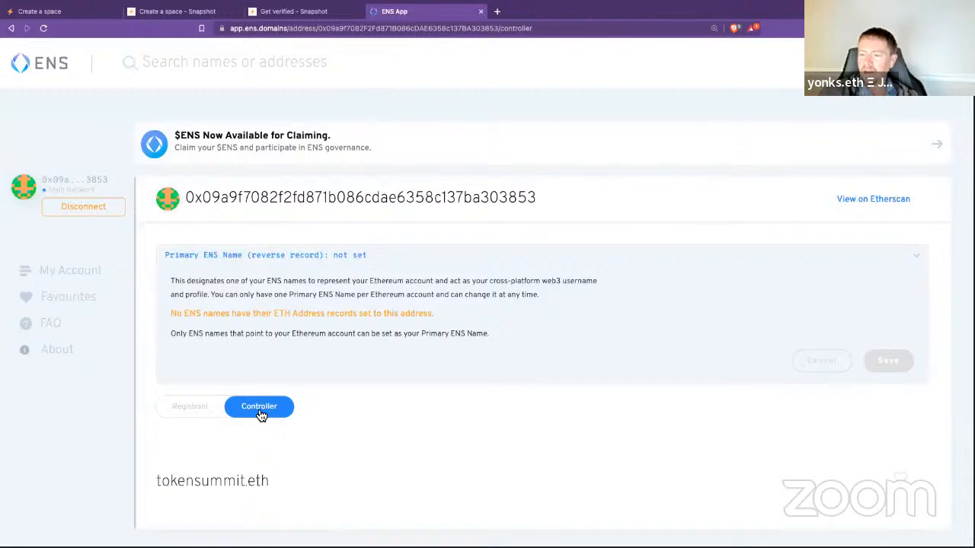
scroll(370, 343, down, 1)
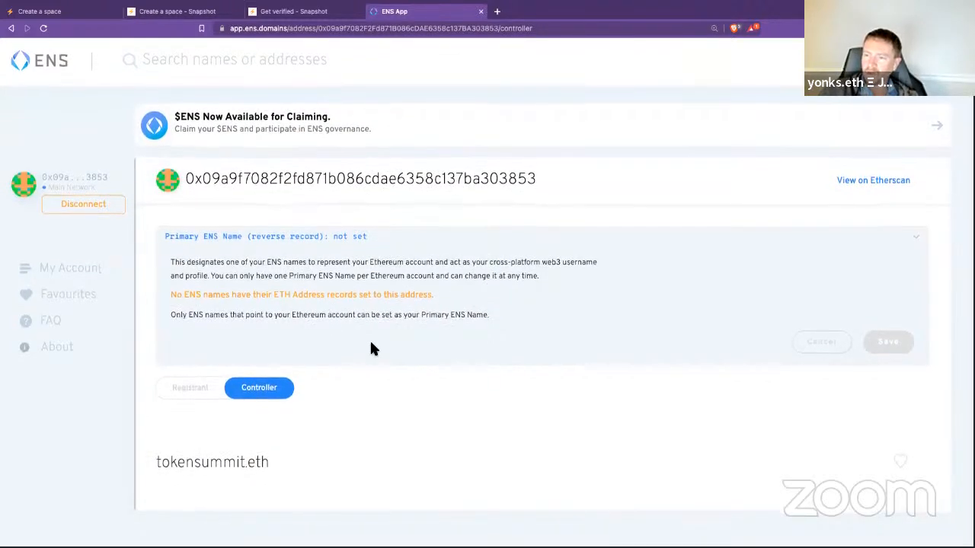
scroll(371, 348, up, 1)
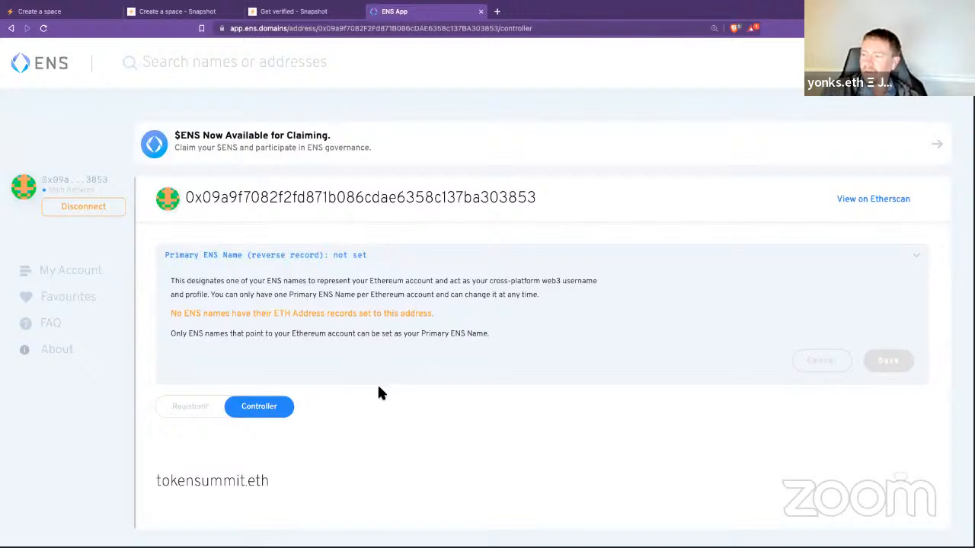
scroll(377, 384, down, 1)
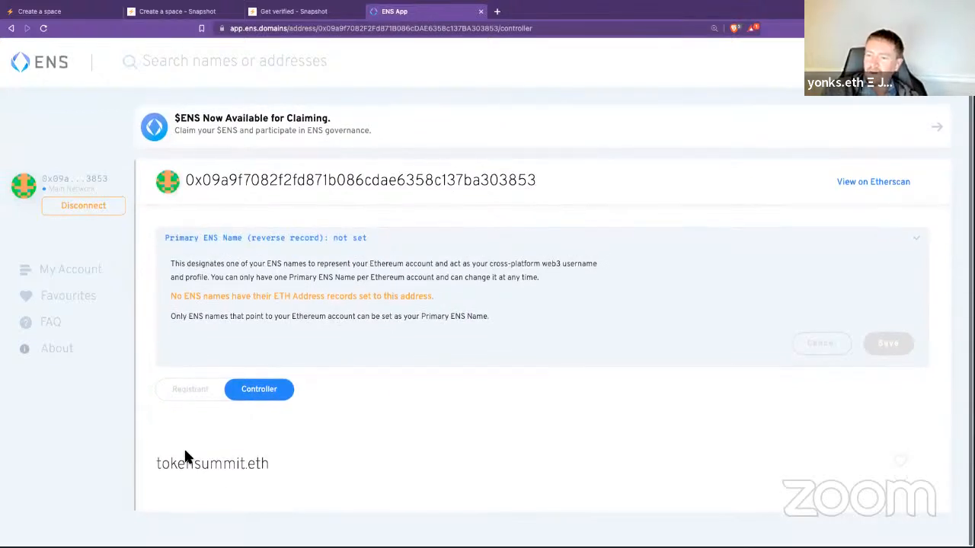
click(233, 473)
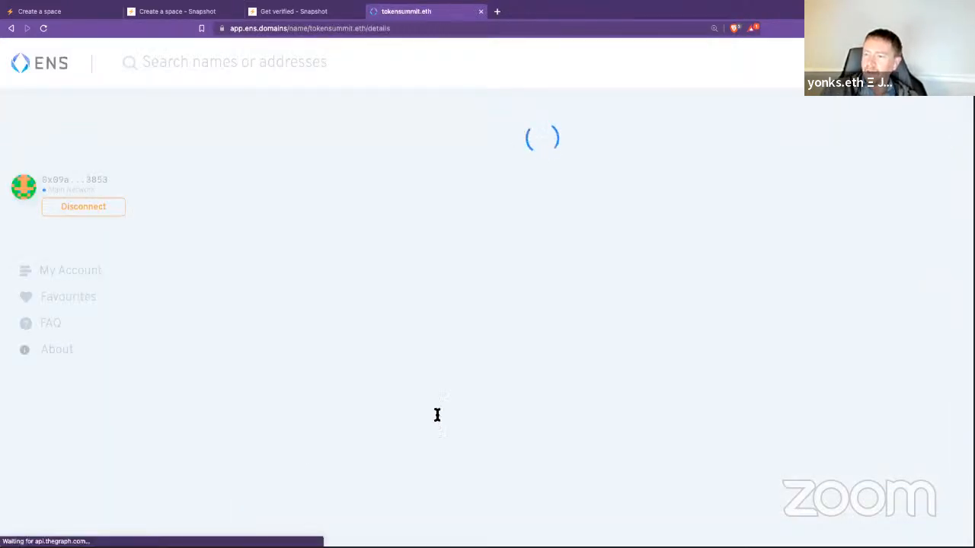
scroll(616, 396, down, 2)
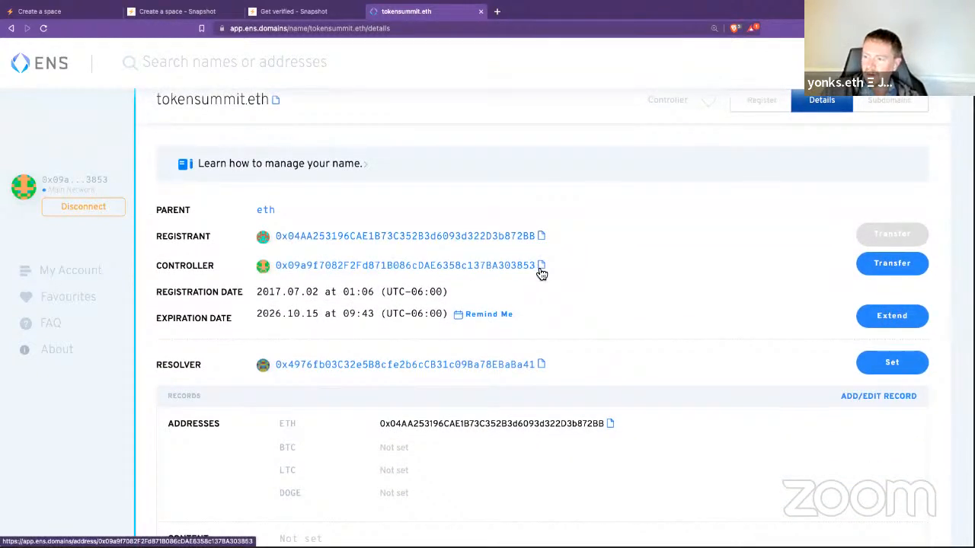
click(542, 266)
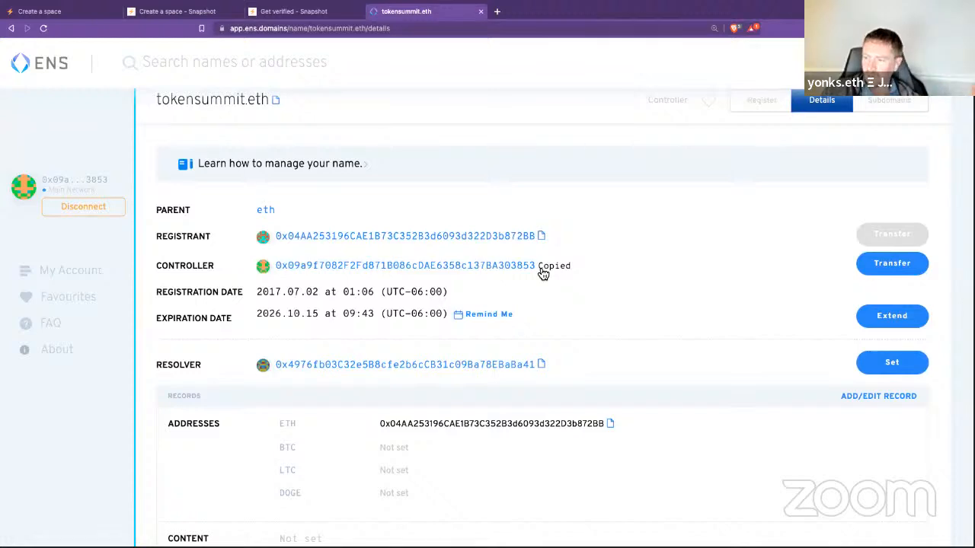
scroll(706, 292, down, 3)
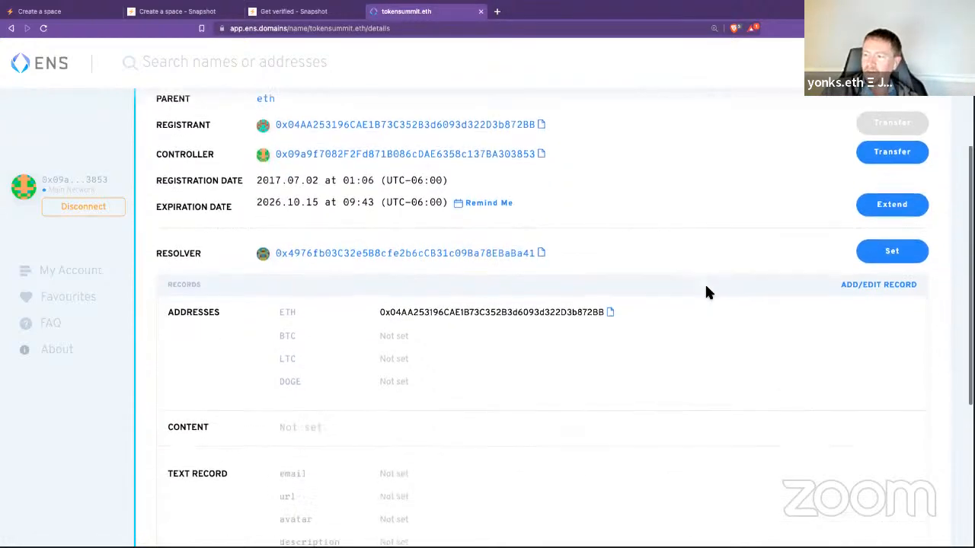
scroll(707, 291, down, 3)
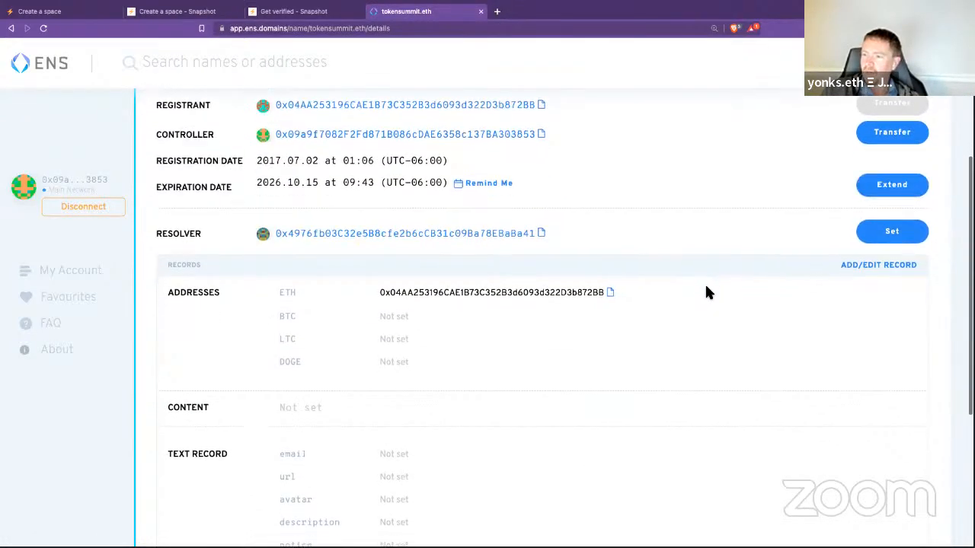
scroll(707, 292, up, 1)
scroll(705, 288, down, 2)
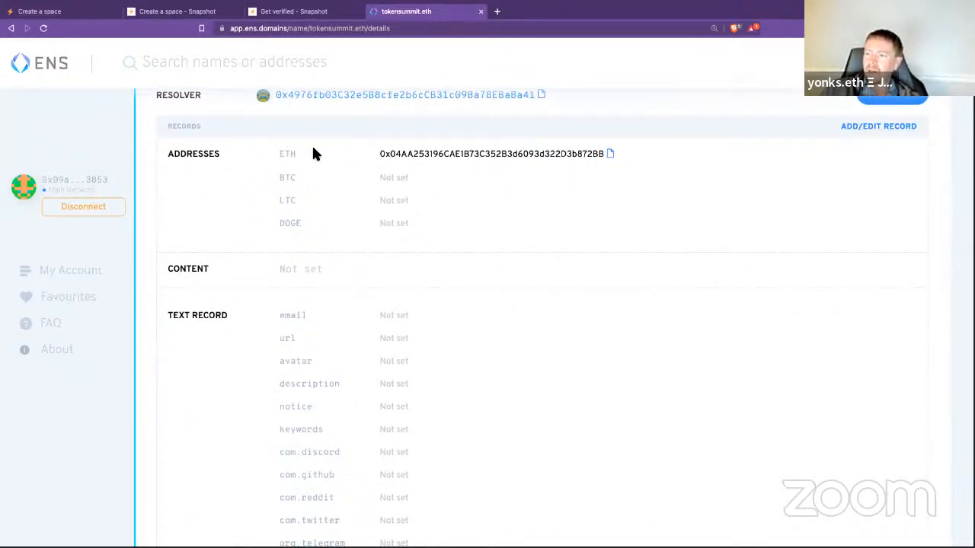
scroll(491, 233, down, 1)
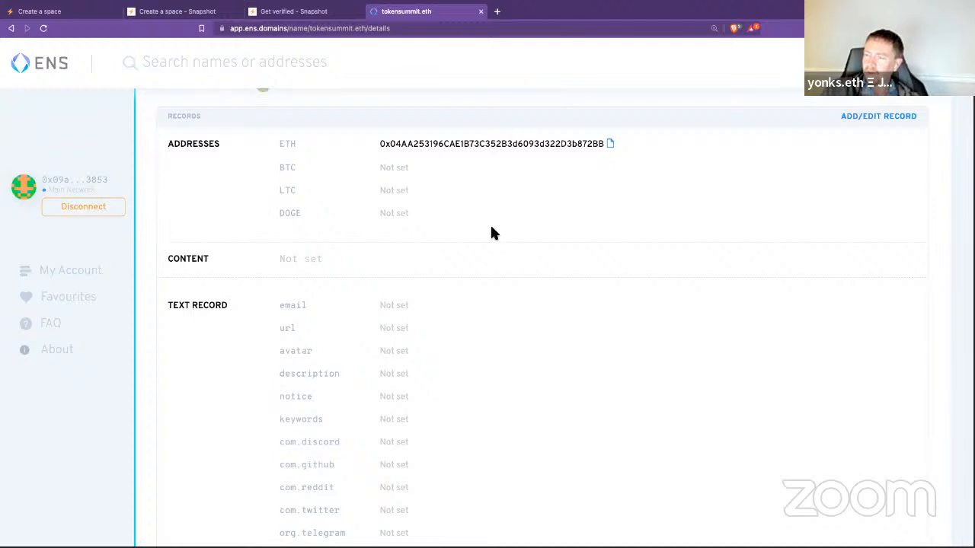
scroll(492, 233, down, 1)
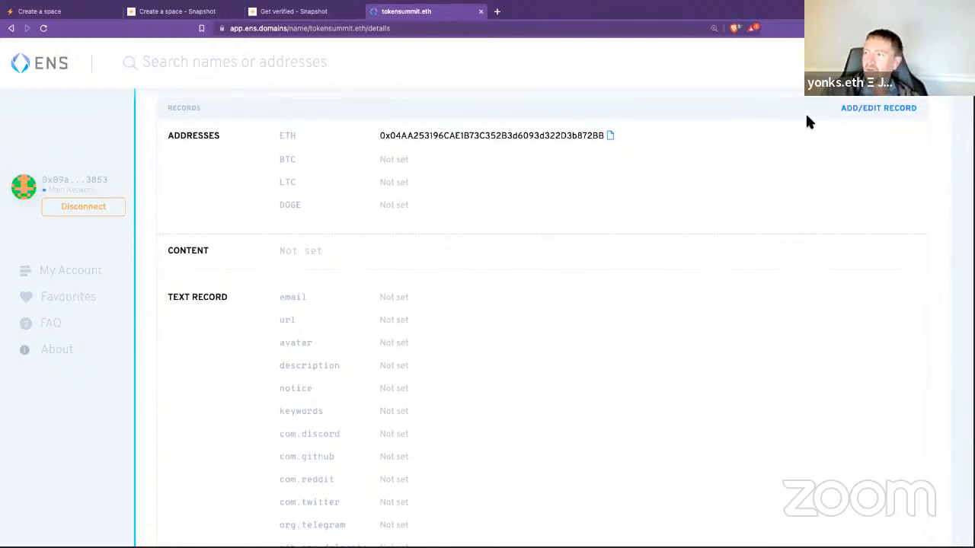
Step: Replace tokensummit.eth's ETH address record with the copied controller address
click(857, 111)
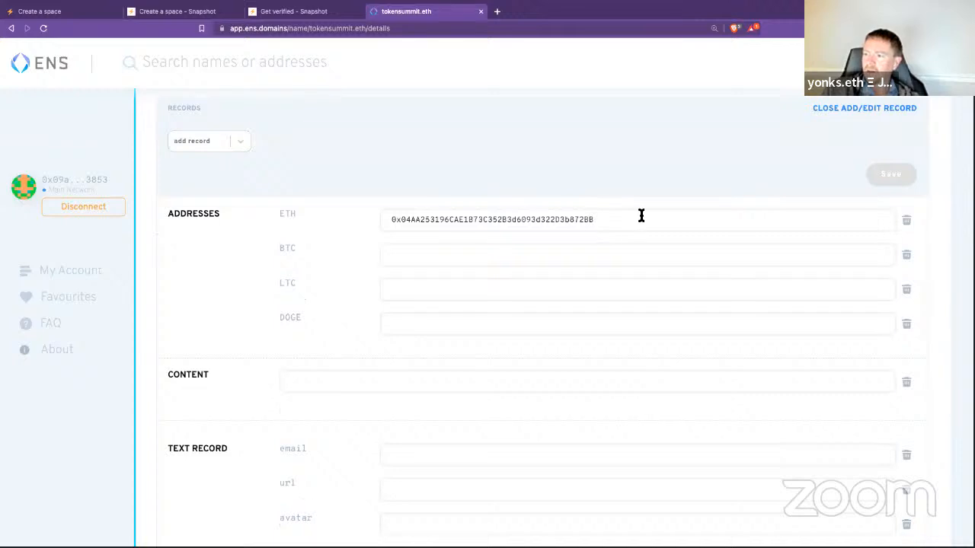
double_click(625, 220)
key(ctrl+v)
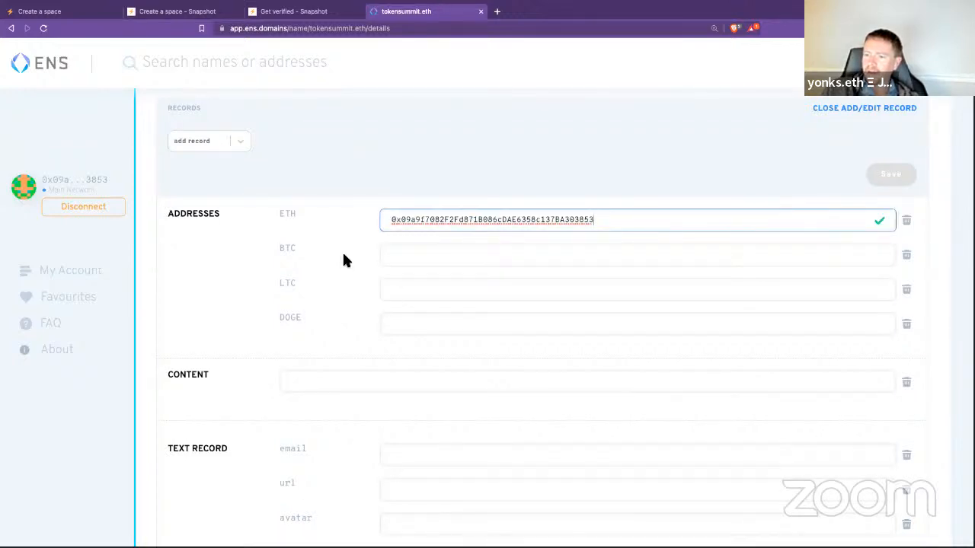
scroll(343, 256, down, 1)
scroll(342, 256, up, 3)
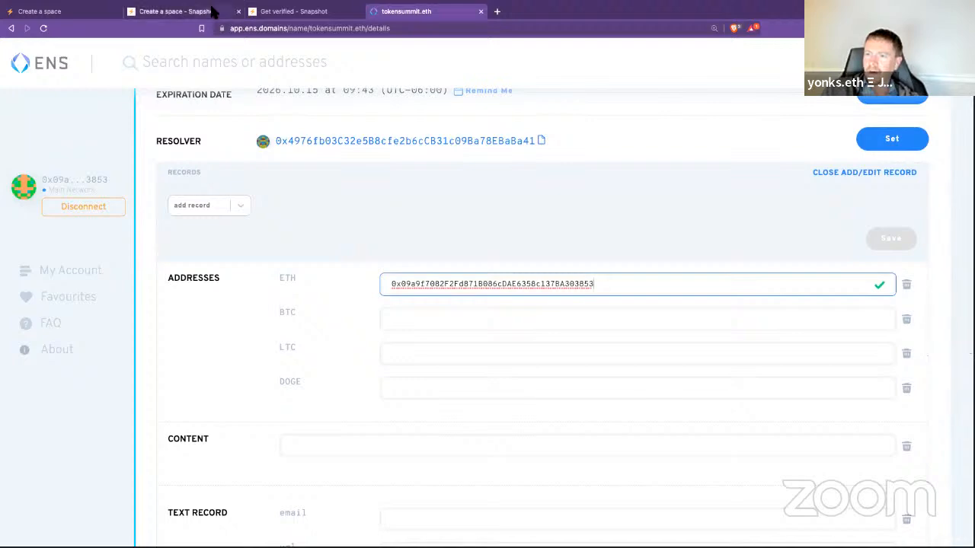
Step: Read the guide's ENS steps for the 'snapshot' text record key, then return to the tokensummit.eth tab
click(152, 12)
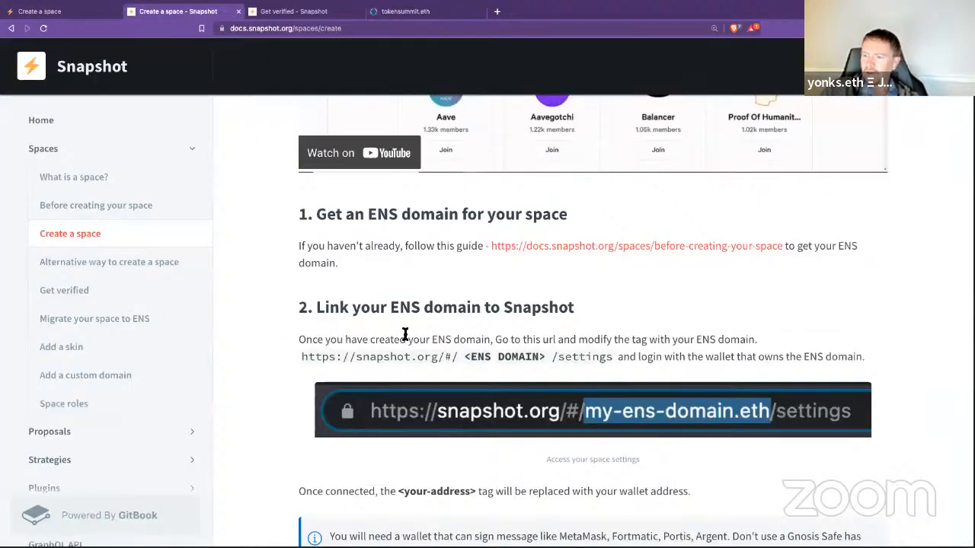
scroll(275, 309, down, 2)
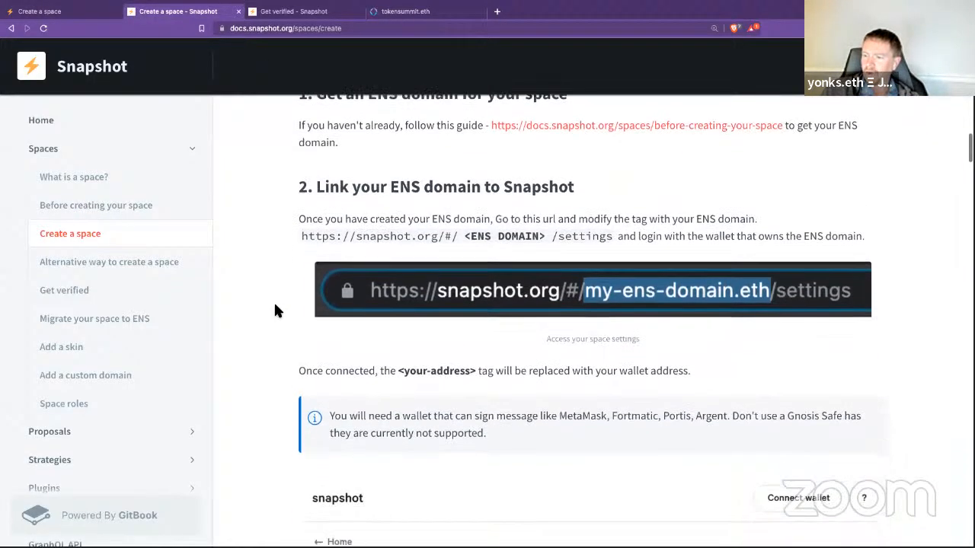
scroll(276, 310, down, 4)
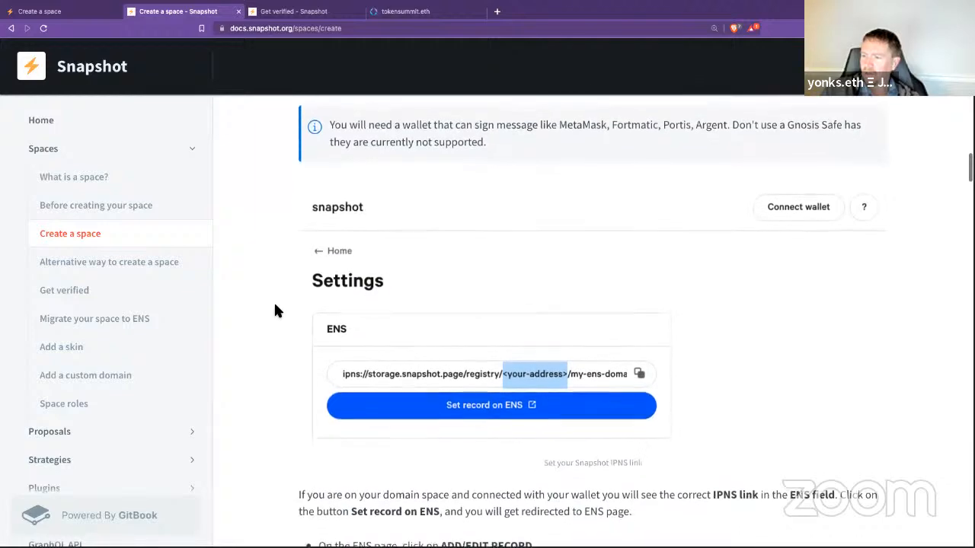
scroll(276, 310, down, 3)
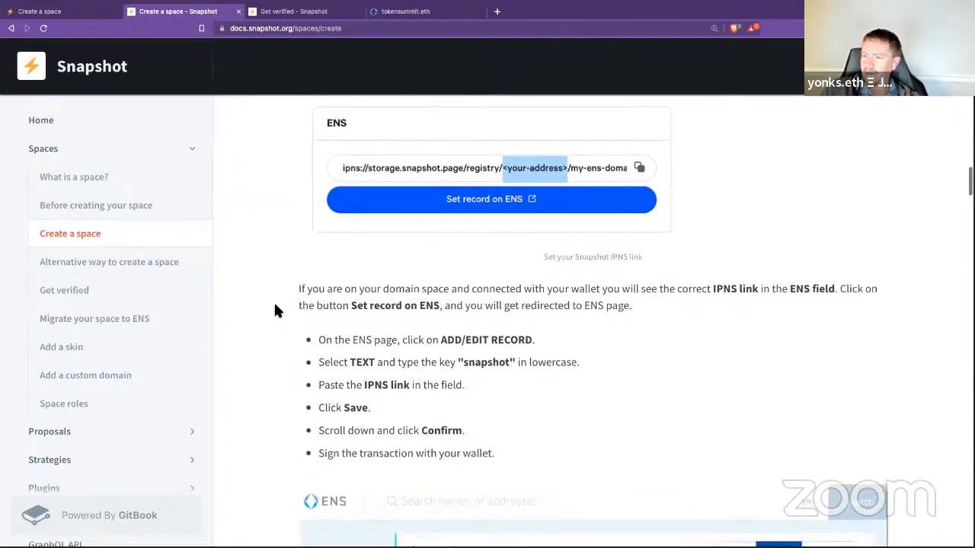
double_click(481, 365)
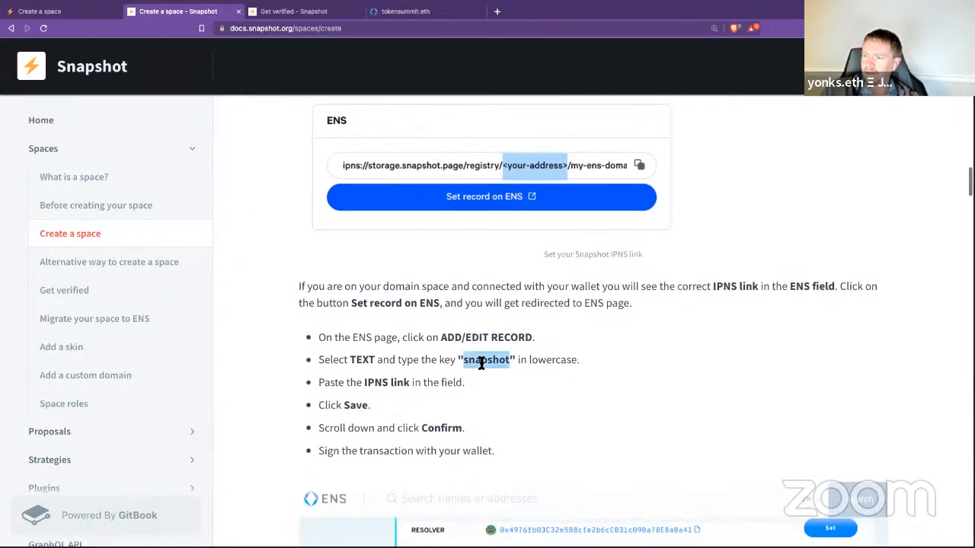
scroll(719, 374, down, 1)
scroll(725, 364, down, 1)
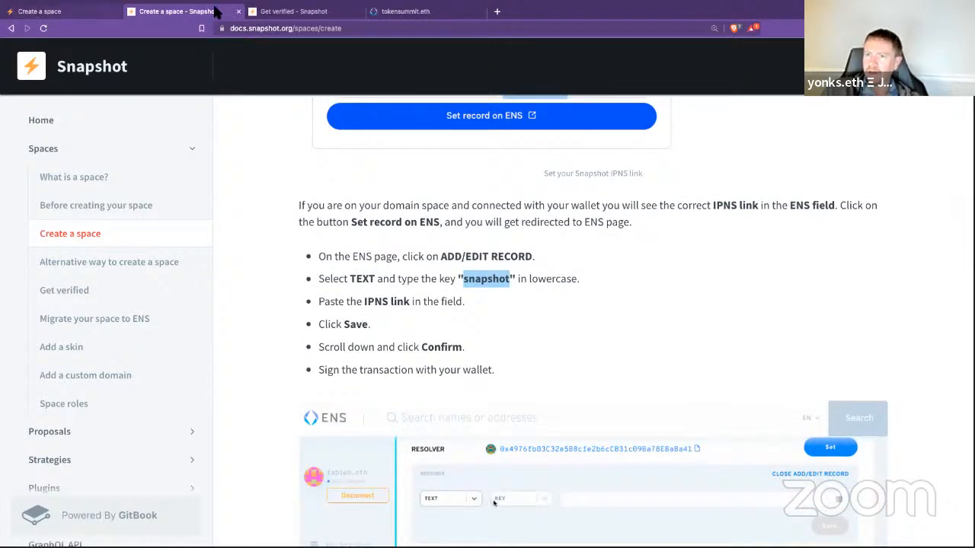
click(389, 12)
Step: Add a new text record to tokensummit.eth with the key 'snapshot'
scroll(316, 376, down, 1)
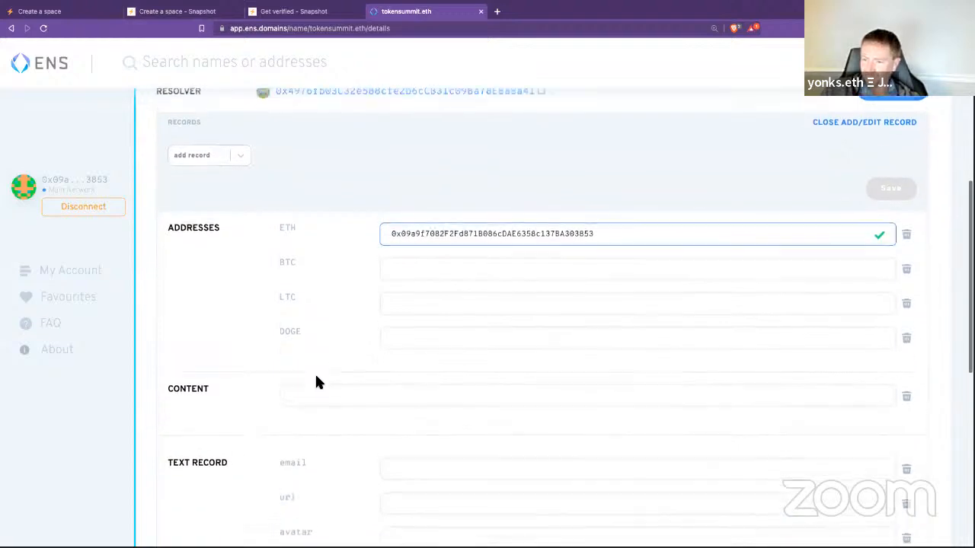
click(239, 149)
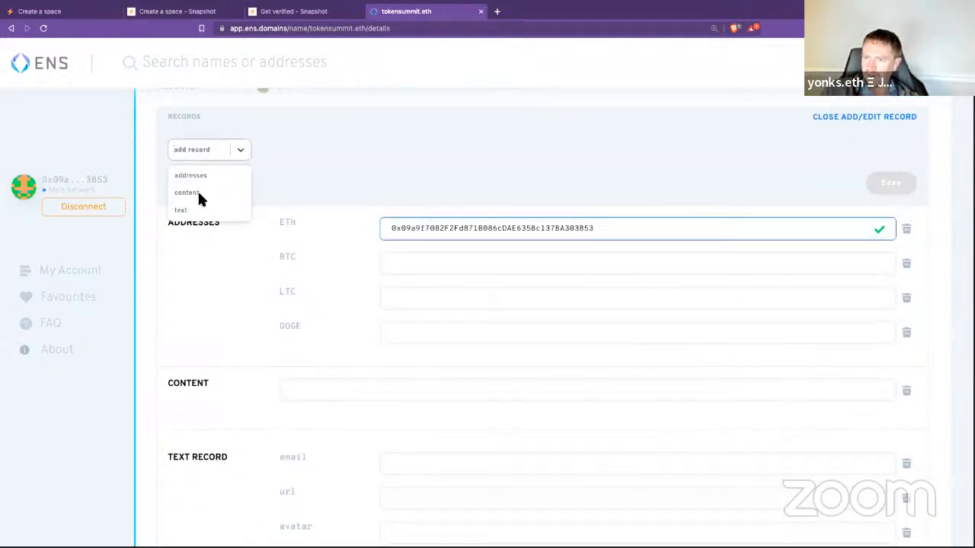
click(181, 211)
click(291, 150)
text(snapshot)
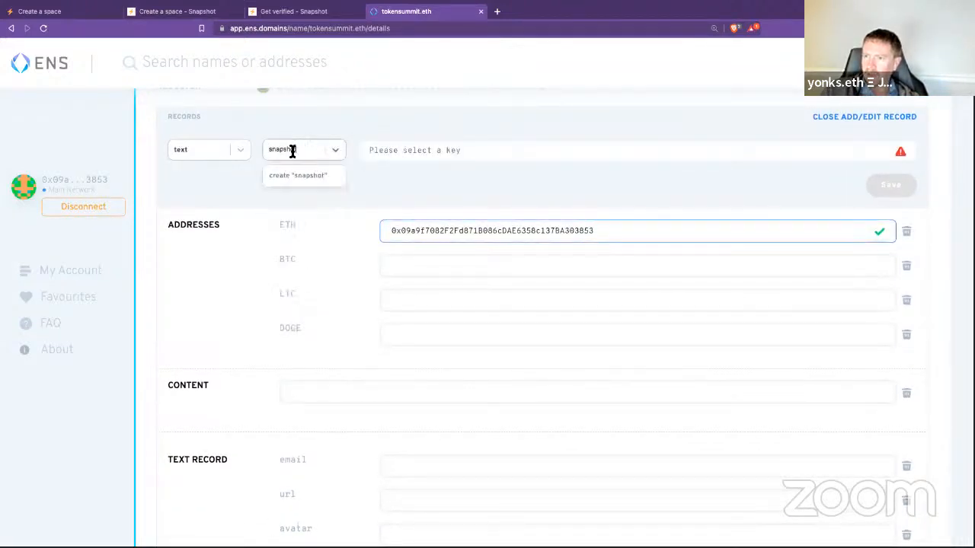
click(428, 176)
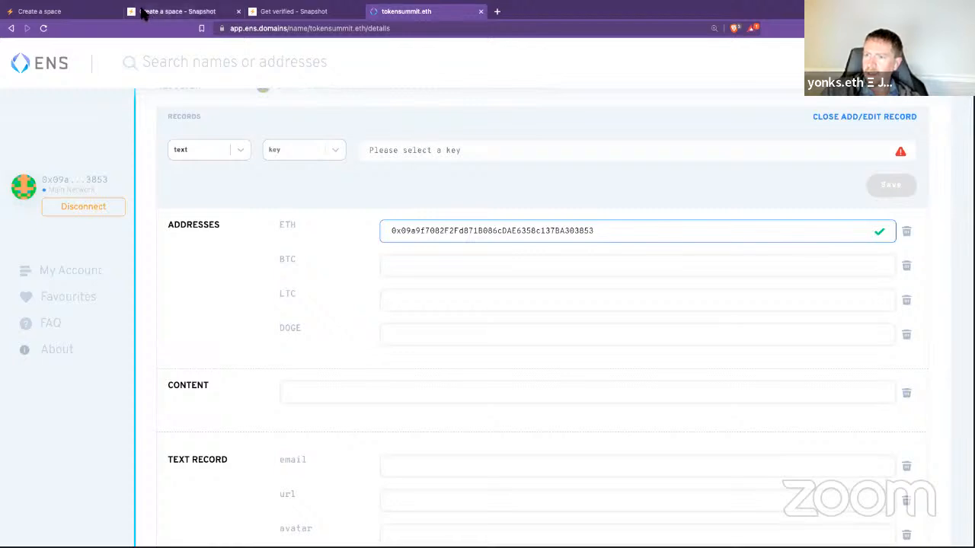
Step: Copy the IPNS registry link from Snapshot's Settings page and return to the ENS records
click(76, 11)
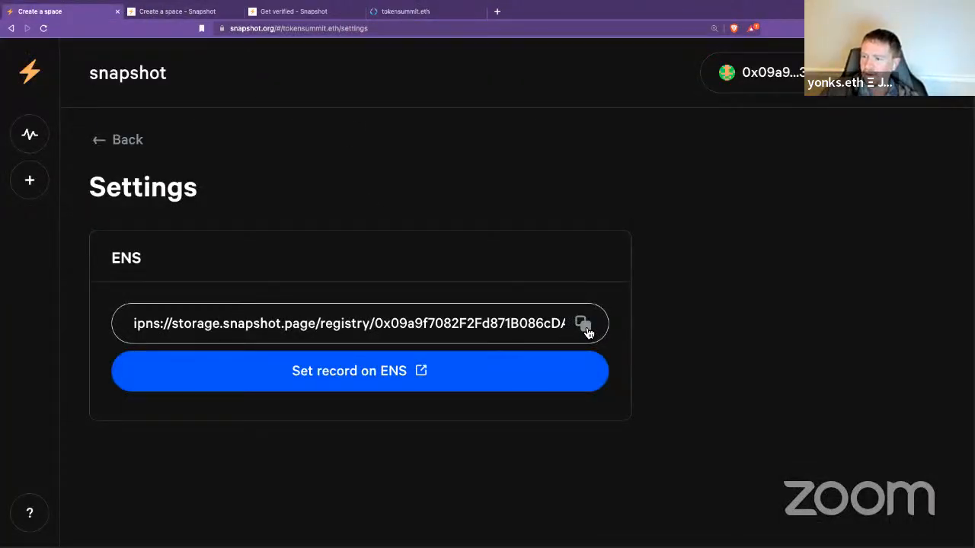
click(584, 326)
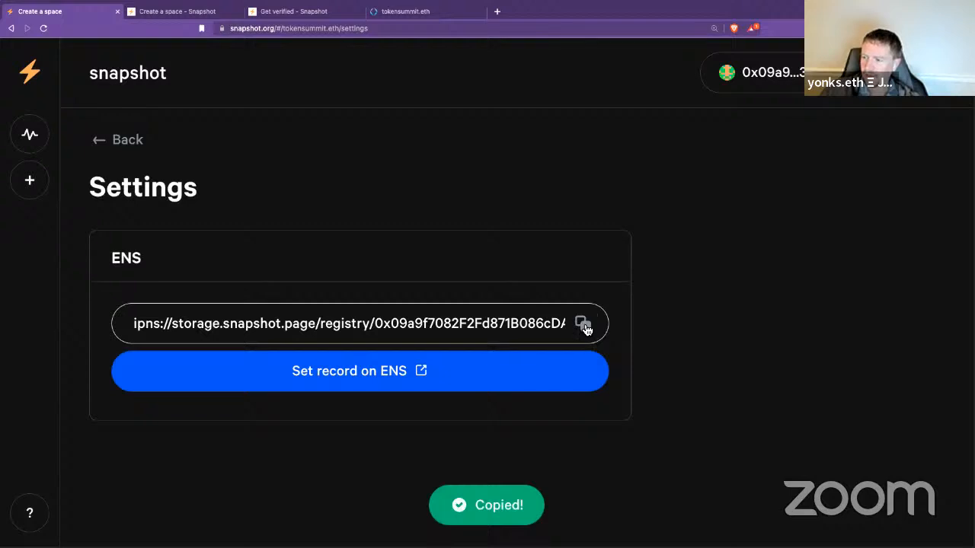
click(396, 39)
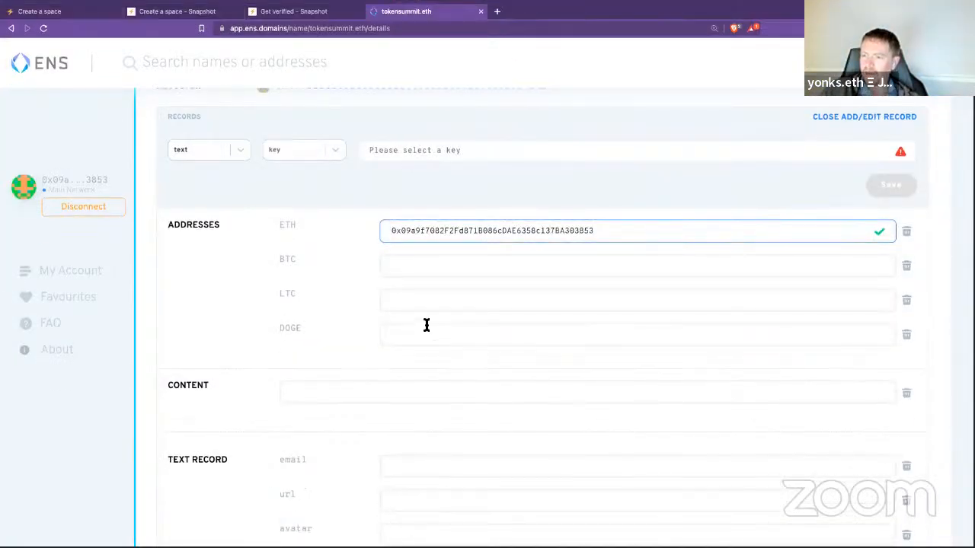
Step: Paste the Snapshot IPNS link as the 'snapshot' text record value and check it in the reopened editor
key(super+v)
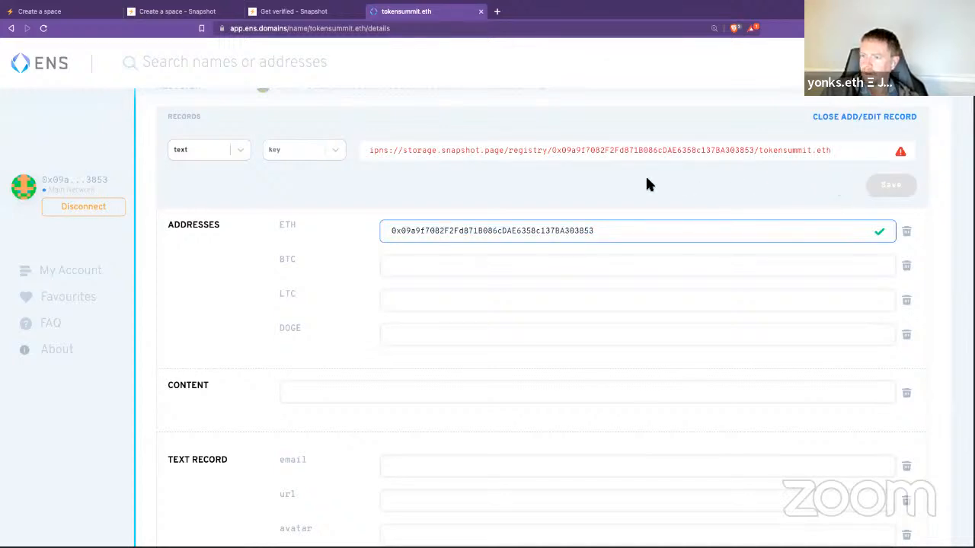
scroll(647, 184, up, 1)
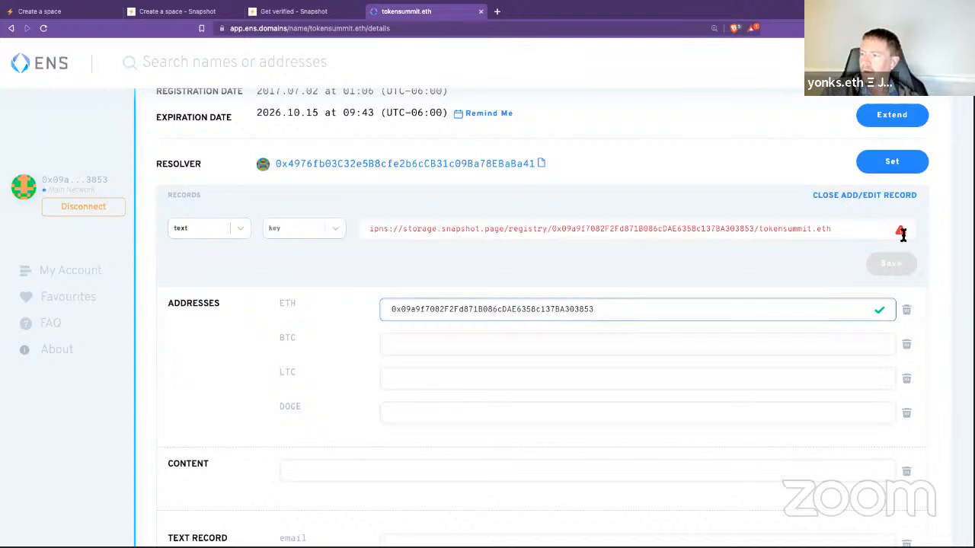
click(873, 200)
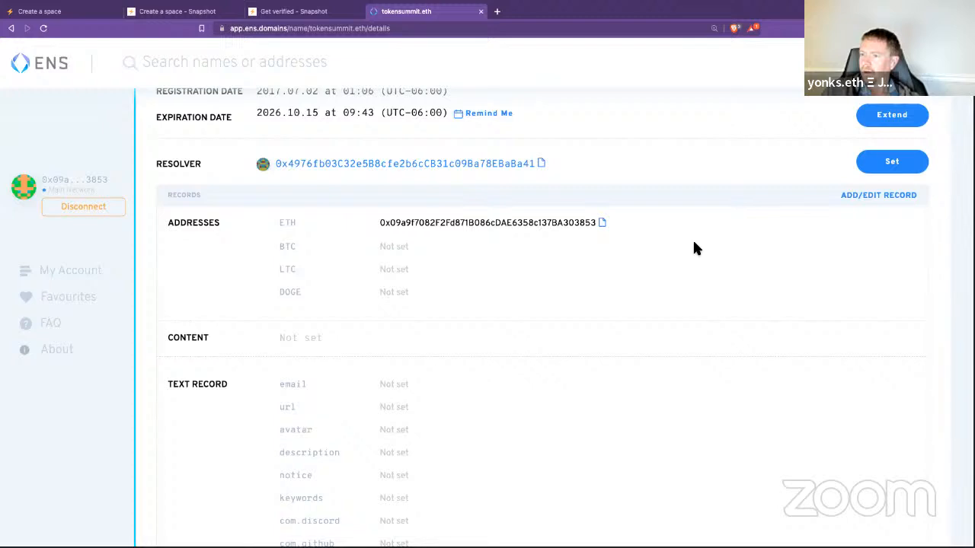
scroll(694, 246, down, 2)
scroll(694, 246, up, 5)
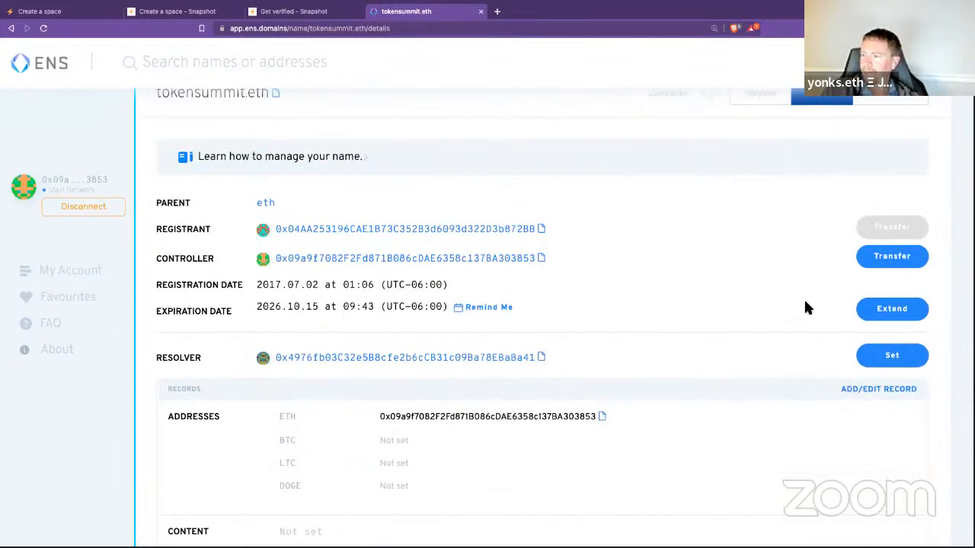
click(878, 389)
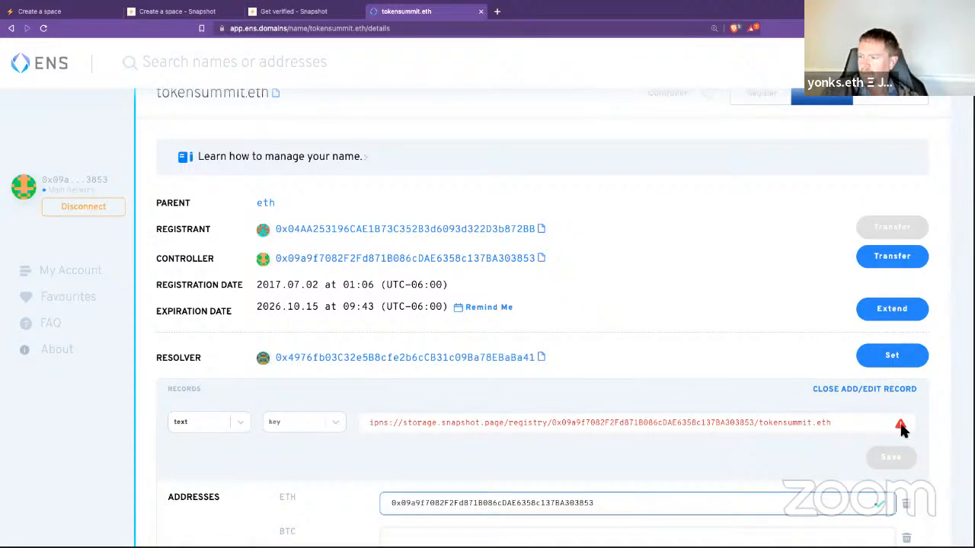
key(ctrl+a)
click(809, 462)
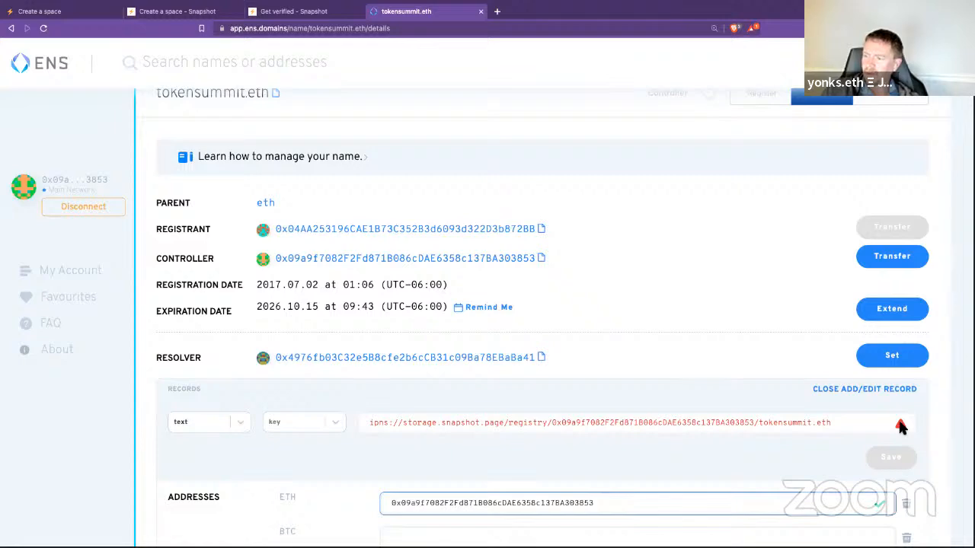
click(179, 11)
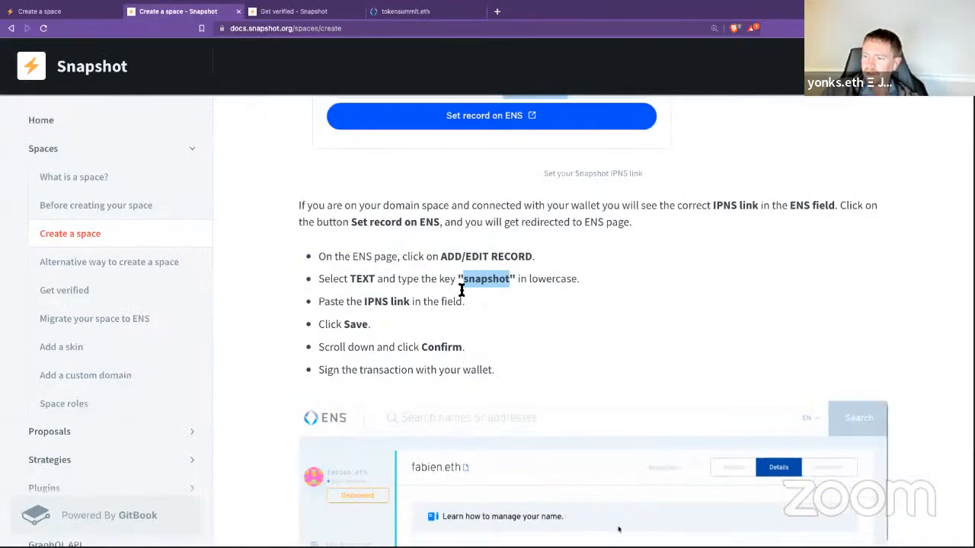
Step: Read the guide's steps for adding the snapshot ENS text record and compare with Get verified, then go back to tokensummit.eth
scroll(329, 282, down, 3)
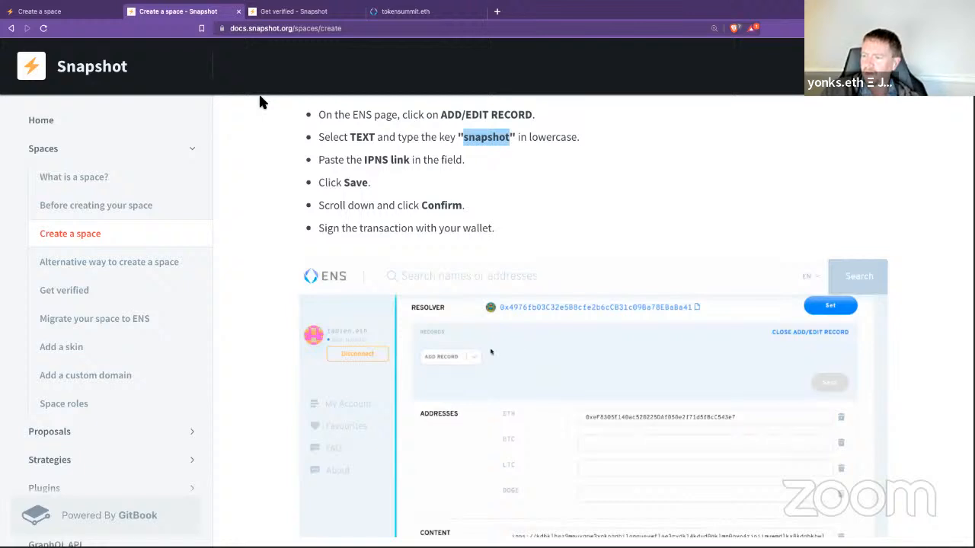
click(294, 16)
click(174, 13)
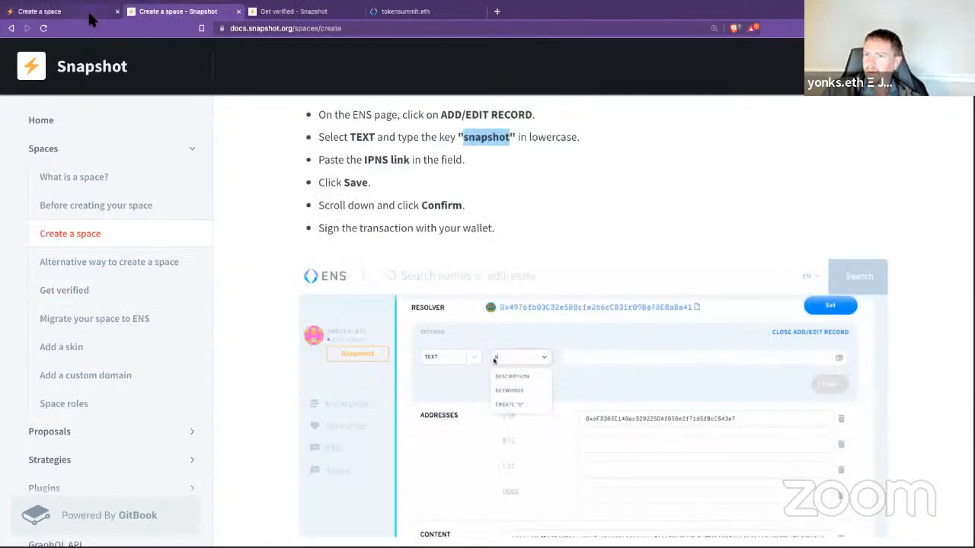
click(87, 11)
click(177, 11)
click(310, 14)
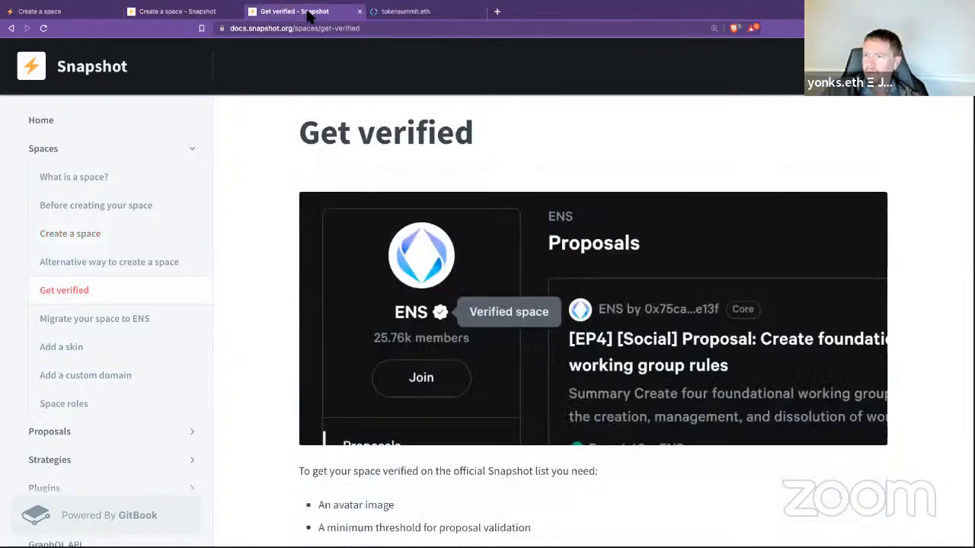
click(179, 12)
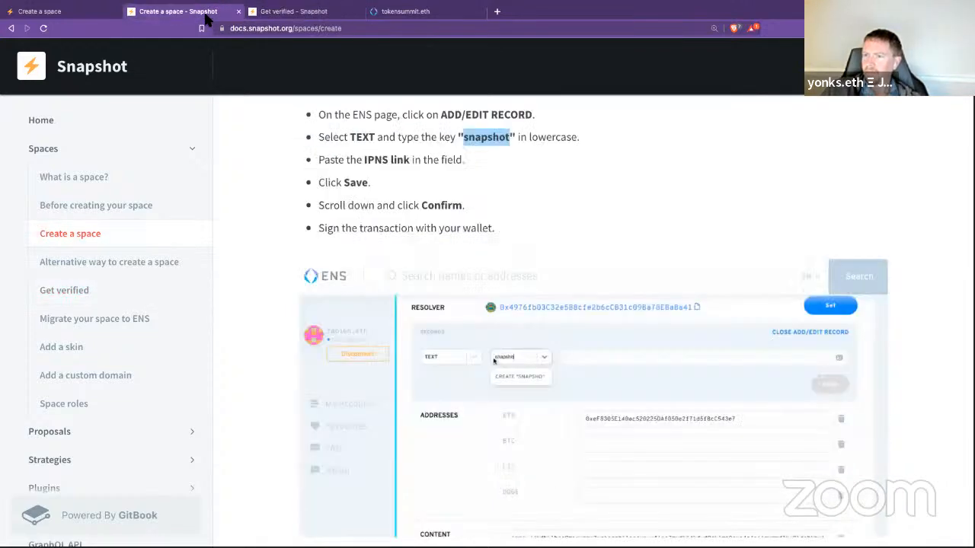
click(404, 11)
Step: Delete the IPNS link from the unsaved tokensummit.eth record value and close the record editor
scroll(815, 306, down, 3)
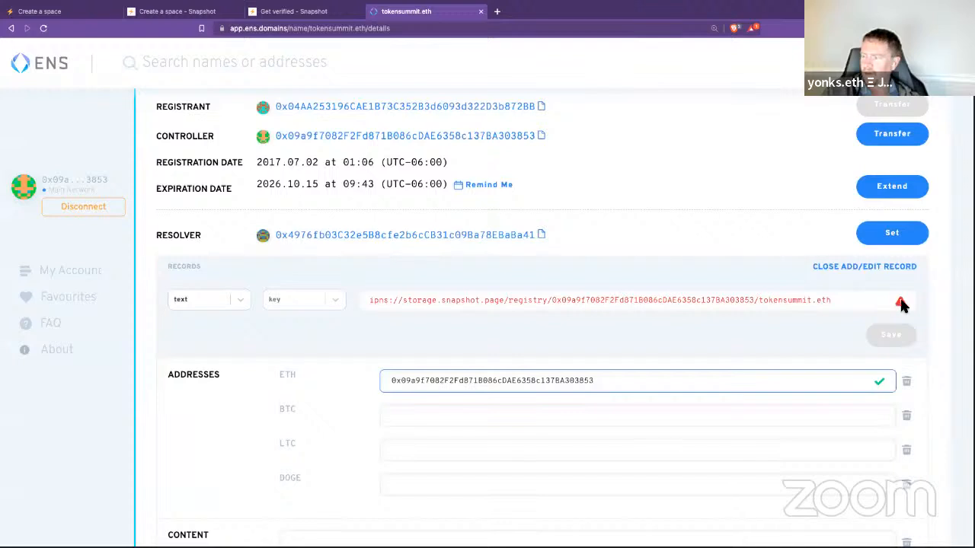
triple_click(843, 298)
key(BackSpace)
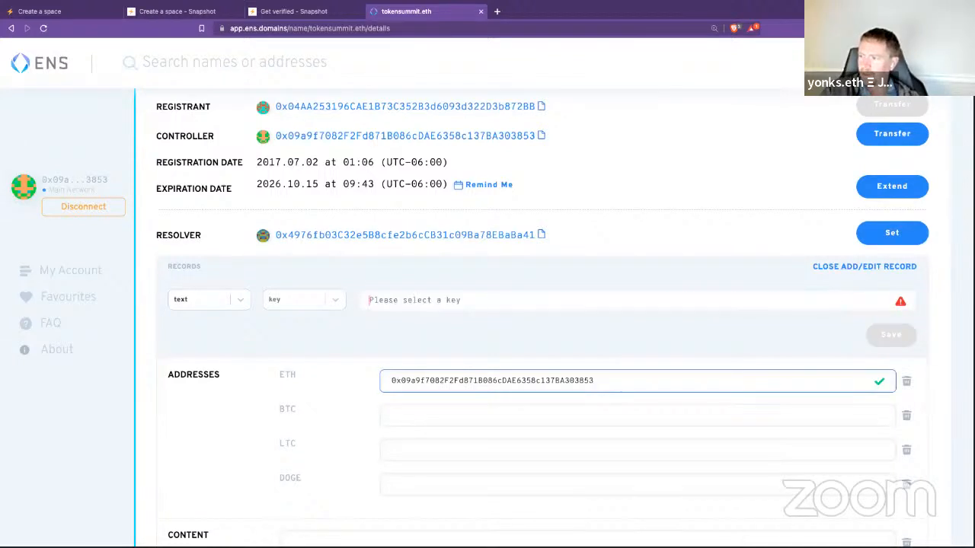
click(901, 268)
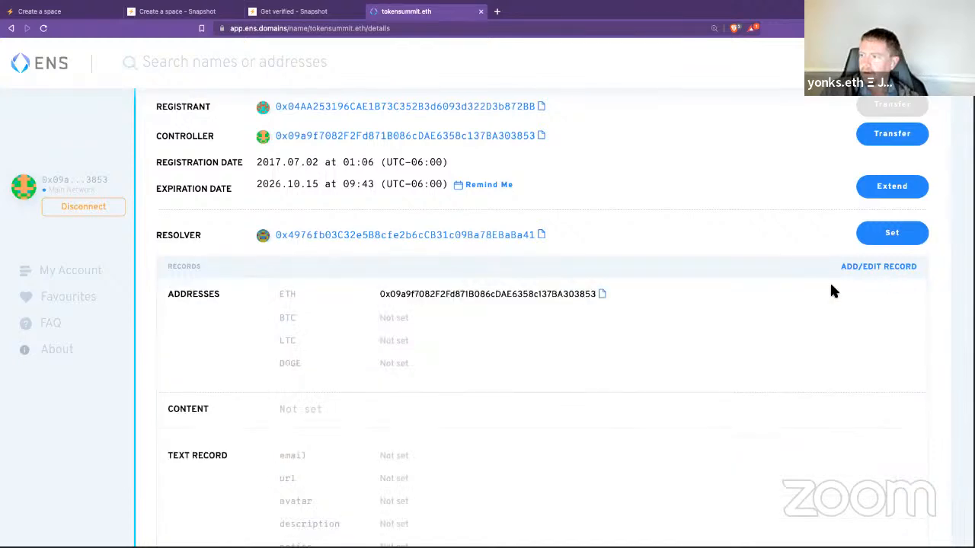
Step: Reopen the tokensummit.eth record editor and close it again without changes
scroll(796, 273, down, 3)
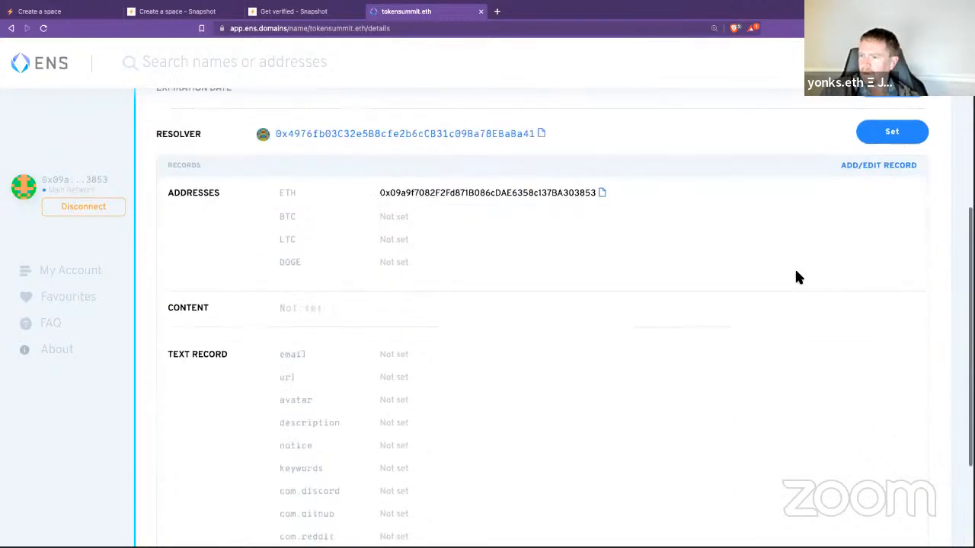
scroll(796, 272, up, 4)
scroll(796, 272, up, 1)
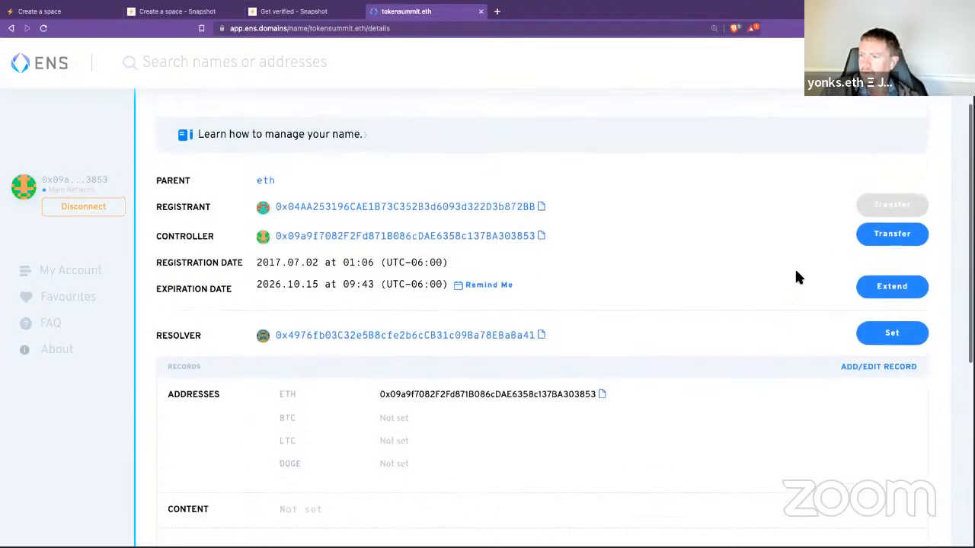
scroll(796, 277, down, 2)
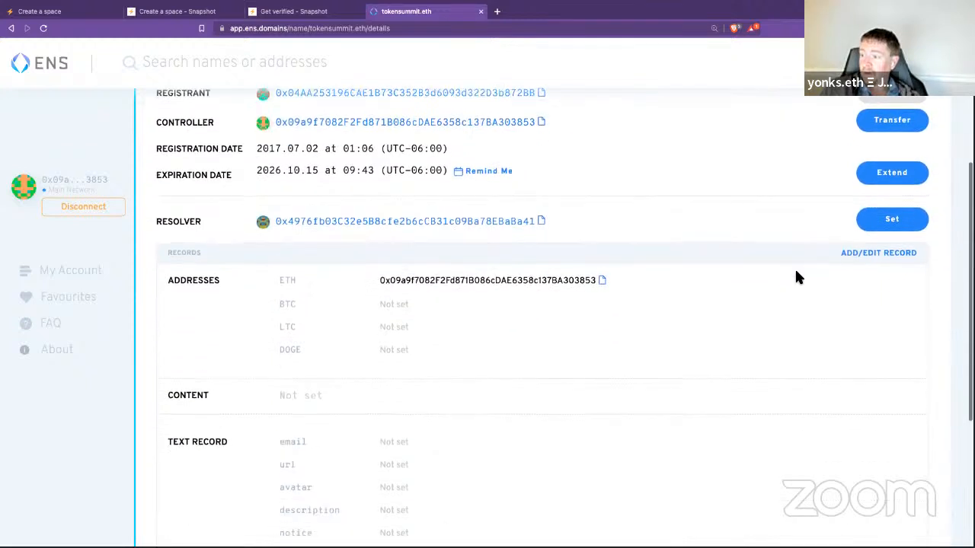
click(878, 254)
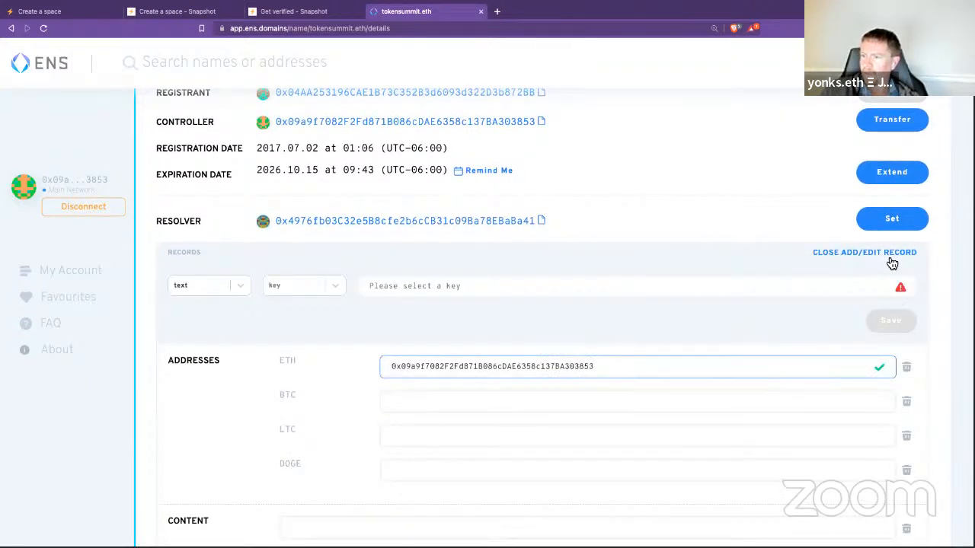
click(885, 253)
Step: Check the record types while keeping text selected, close the editor, and copy the ETH address
scroll(820, 292, down, 3)
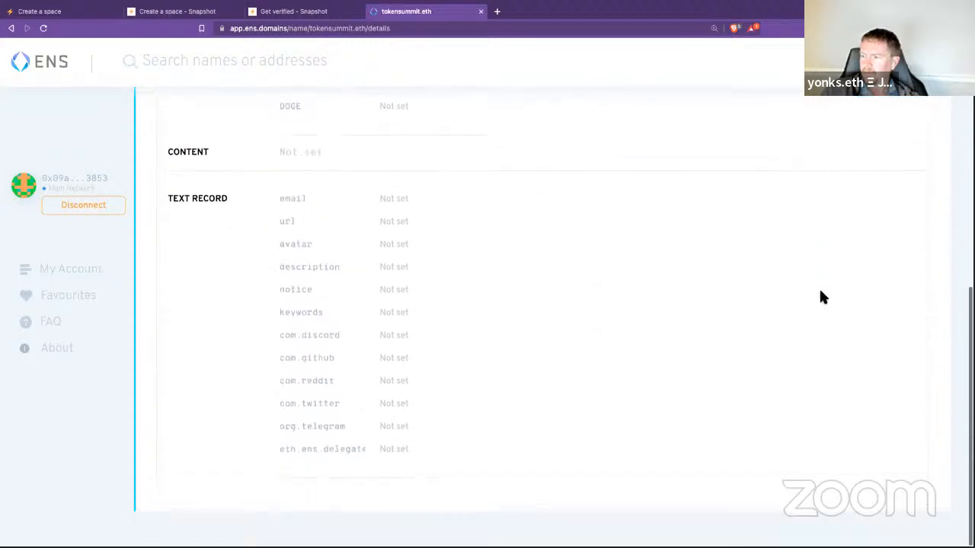
scroll(820, 291, up, 3)
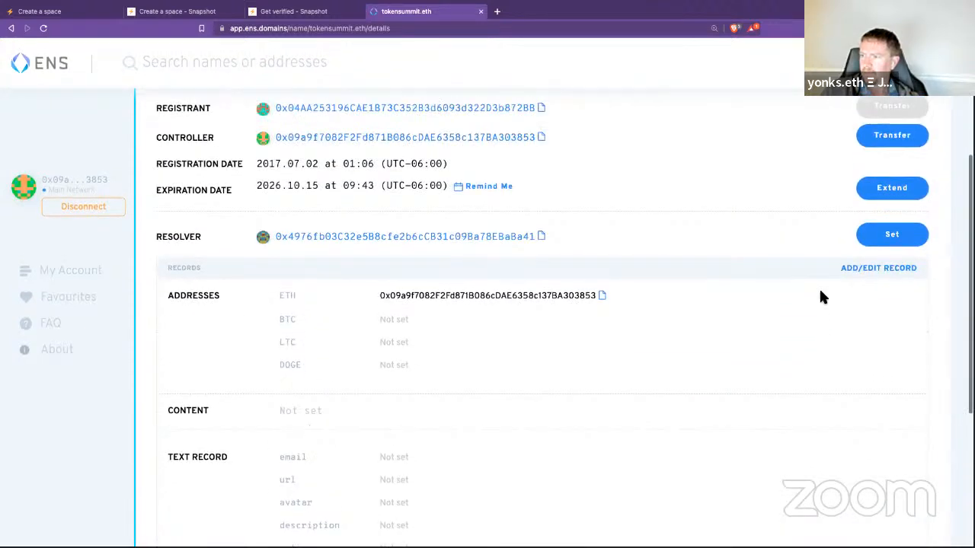
click(861, 269)
click(216, 295)
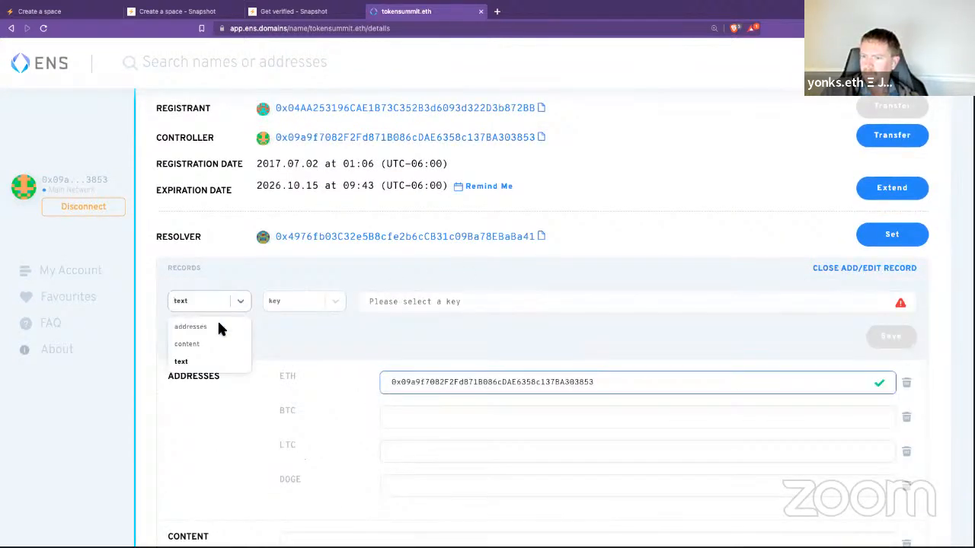
click(343, 333)
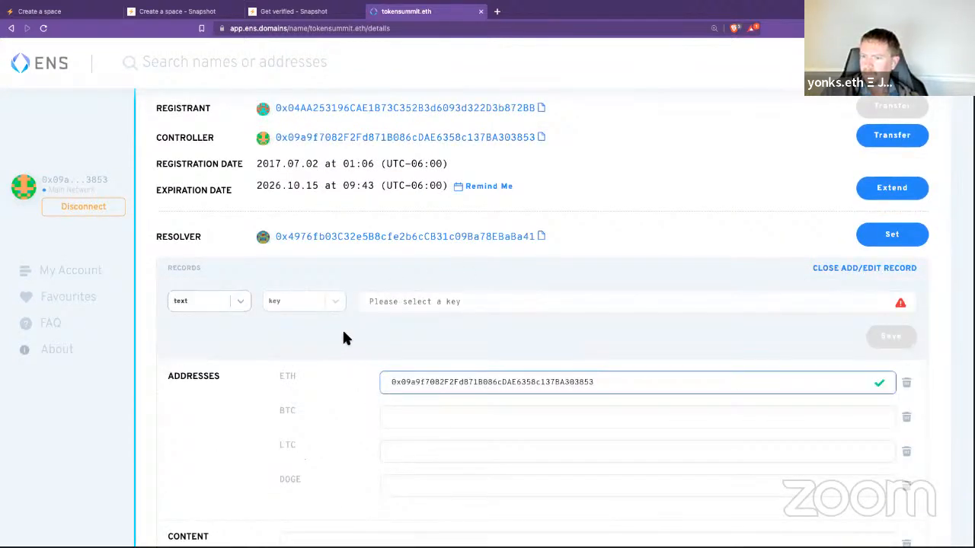
click(860, 271)
click(602, 295)
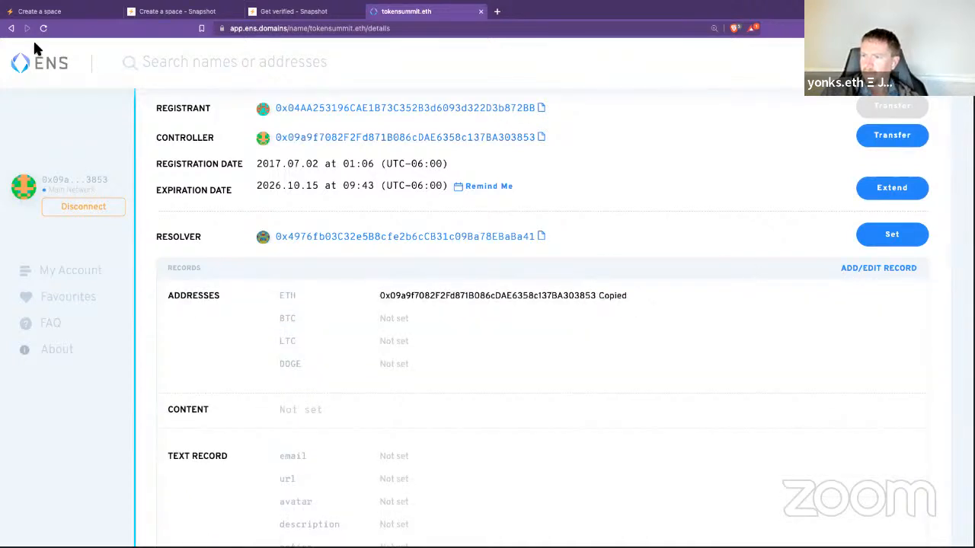
click(44, 28)
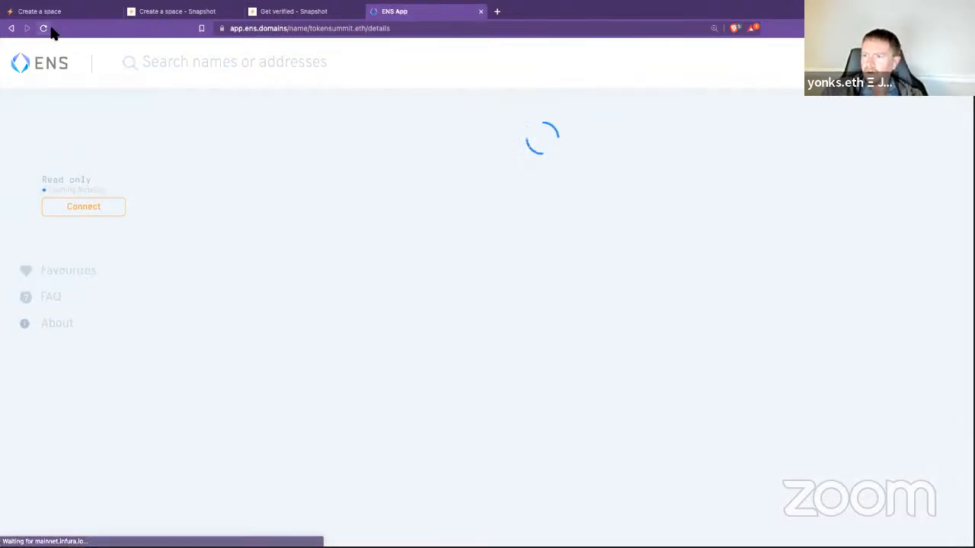
scroll(675, 228, down, 3)
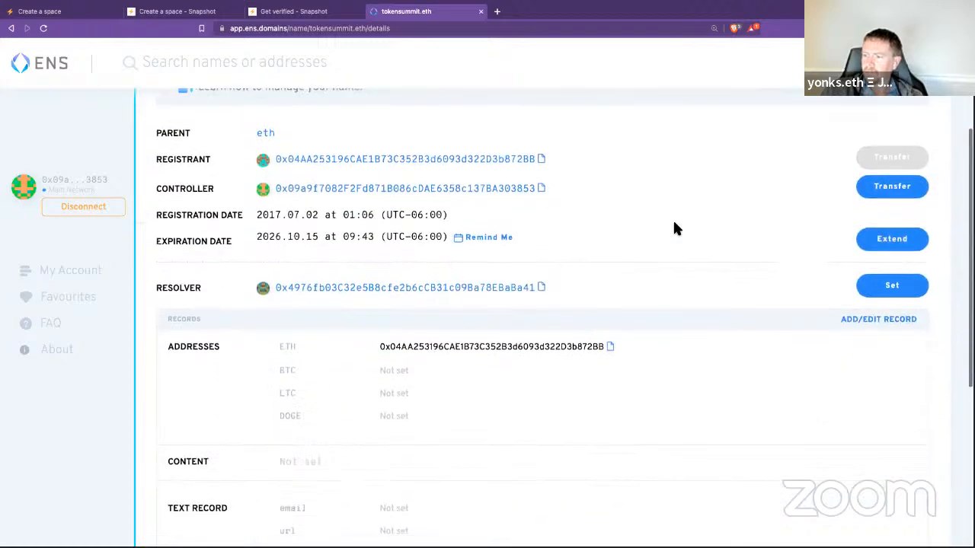
click(868, 310)
triple_click(657, 416)
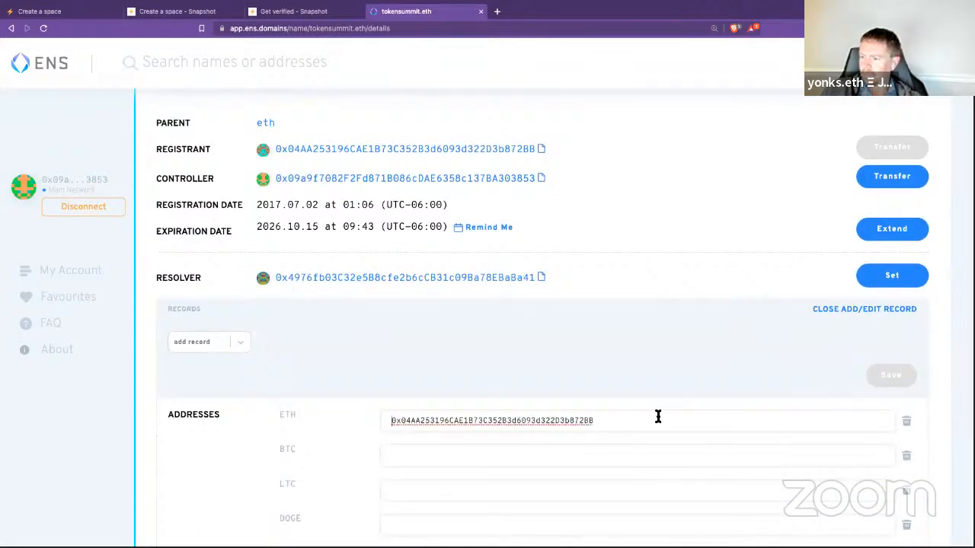
key(ctrl+v)
click(830, 393)
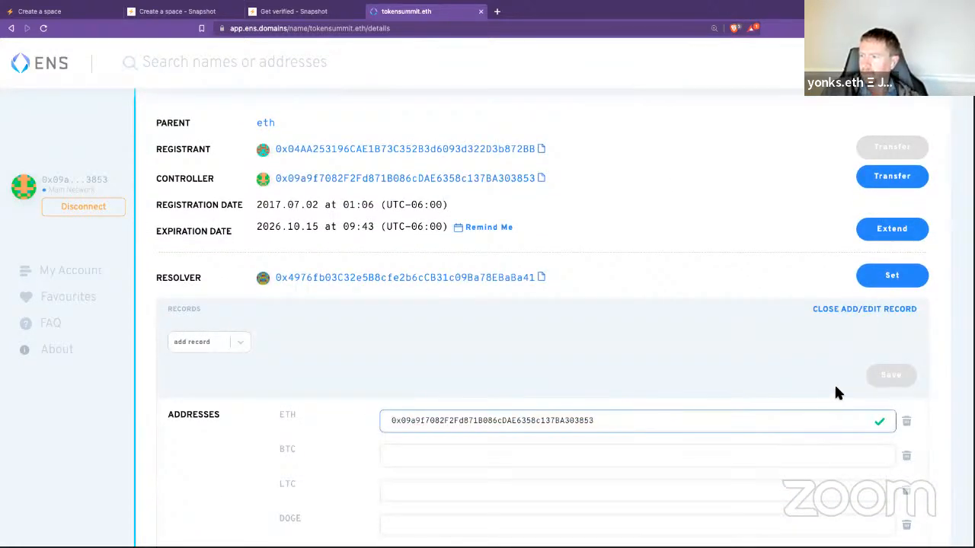
scroll(834, 390, down, 8)
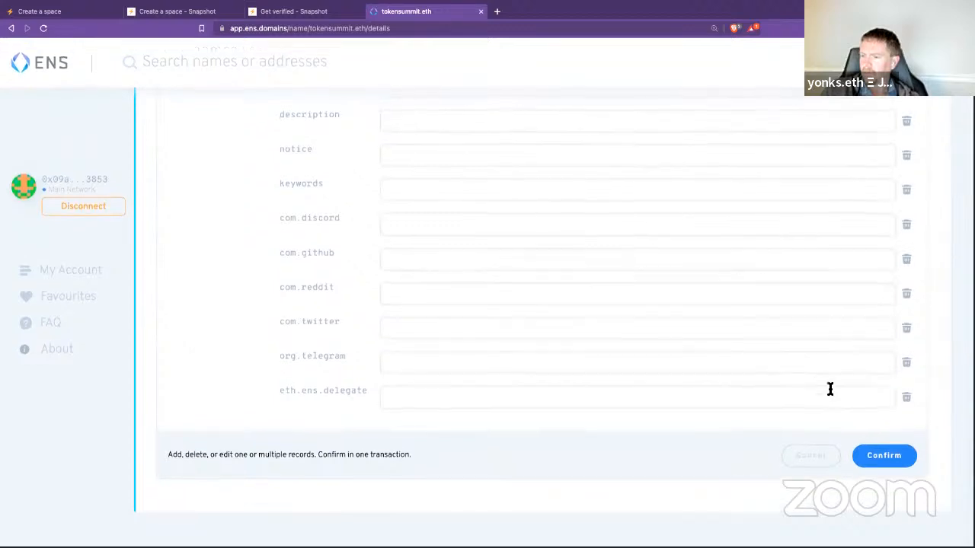
scroll(802, 381, up, 6)
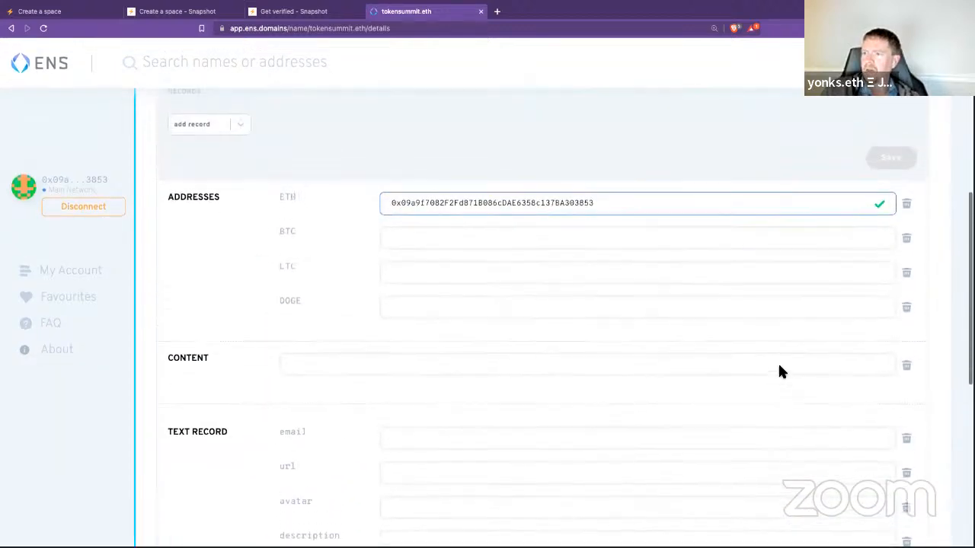
scroll(779, 365, up, 1)
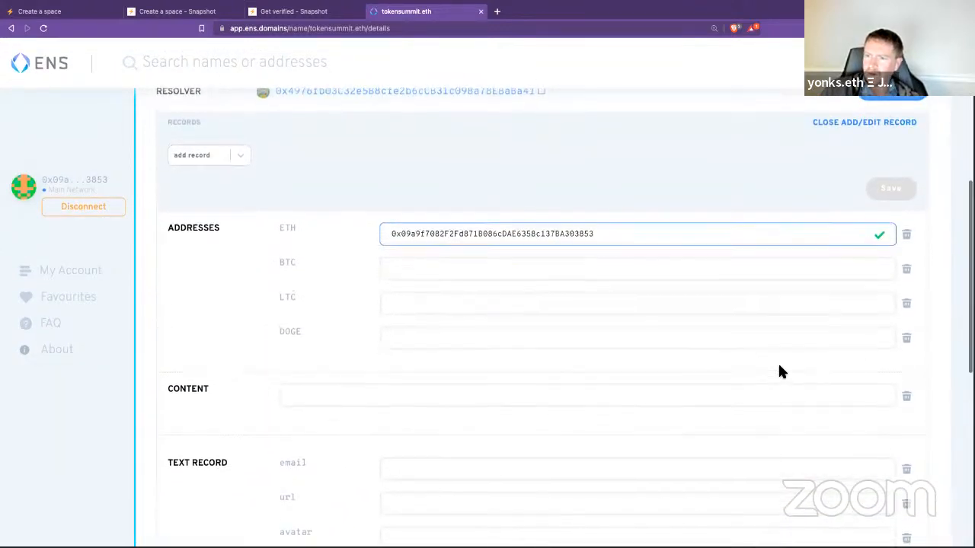
scroll(780, 371, up, 1)
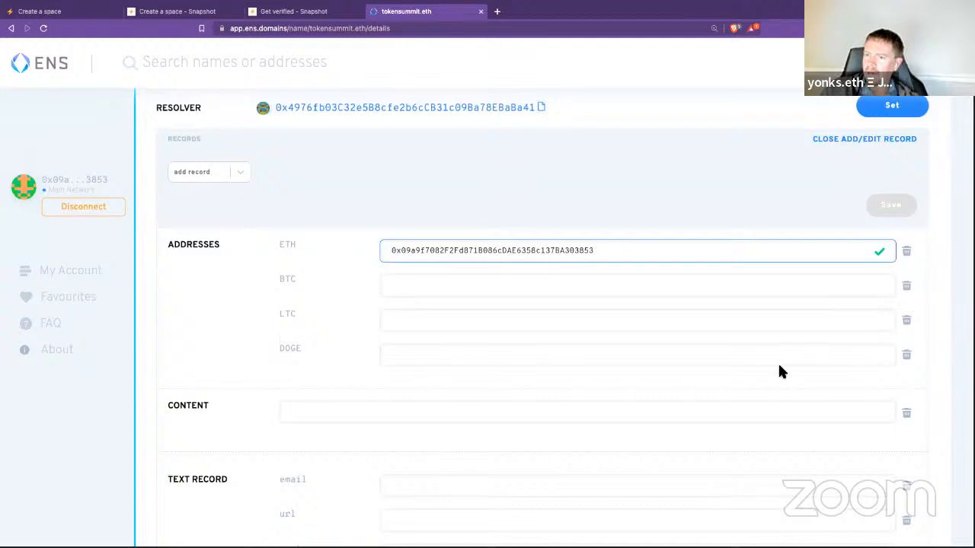
scroll(780, 371, down, 6)
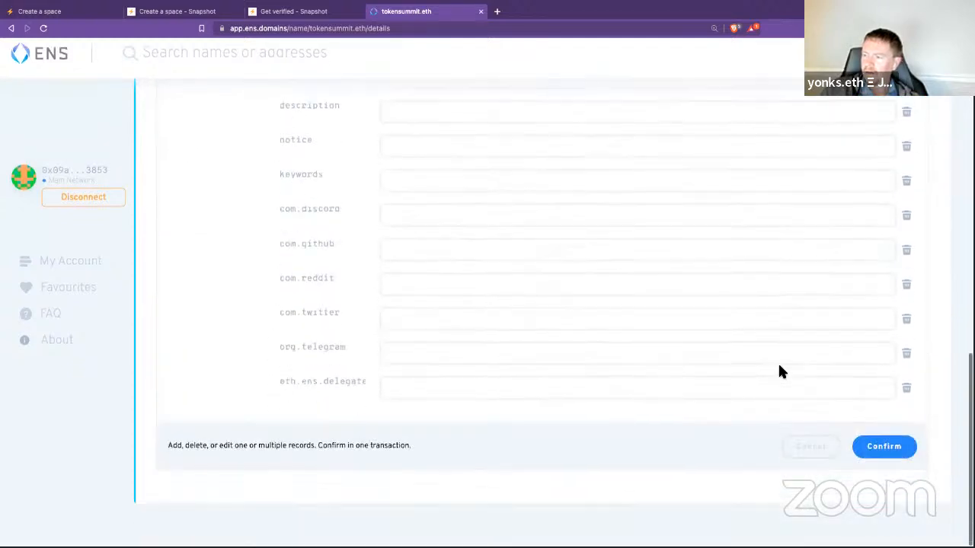
Step: Confirm the tokensummit.eth ETH address record change and approve the transaction in MetaMask
click(881, 454)
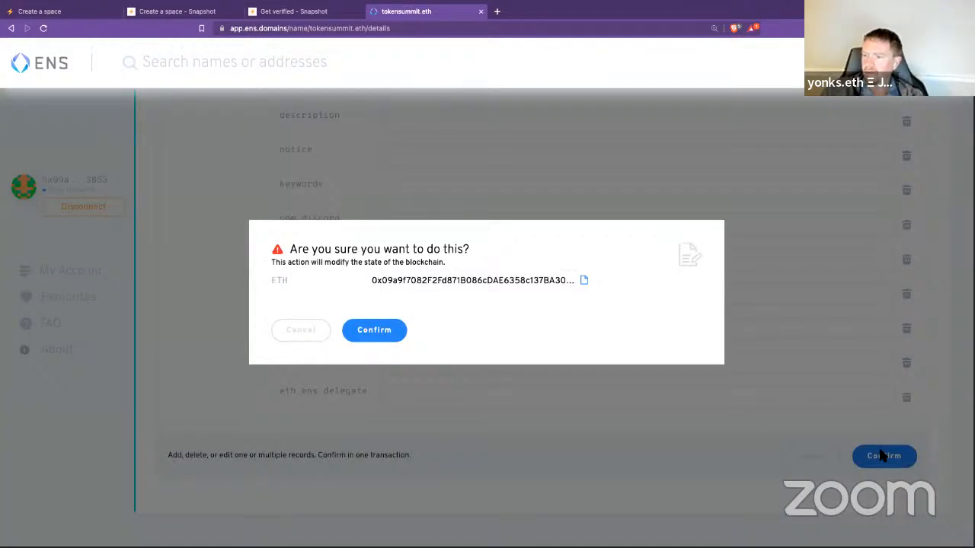
click(373, 330)
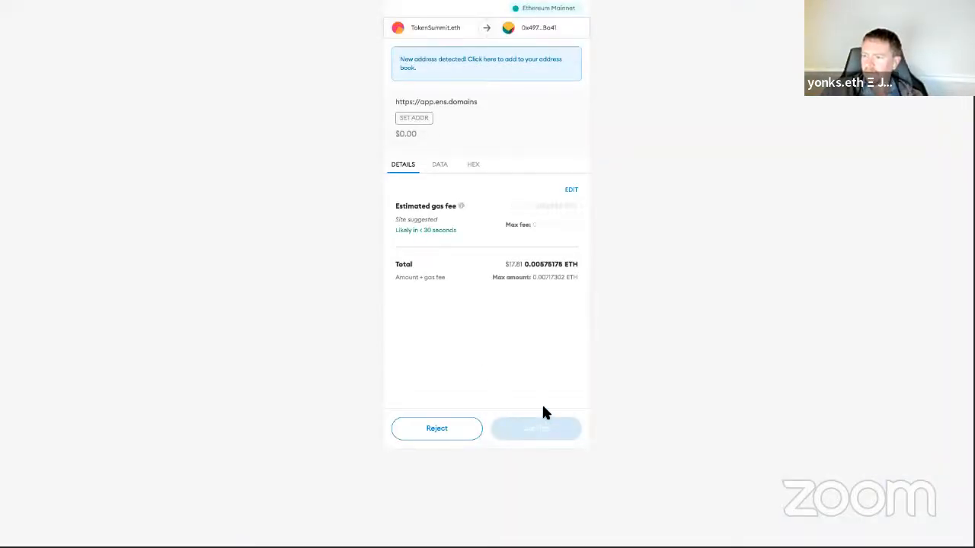
click(536, 426)
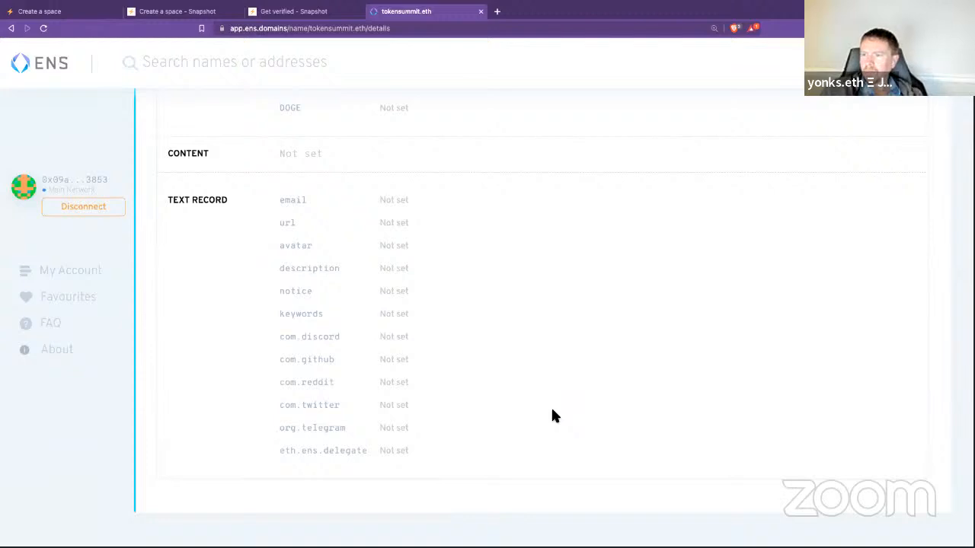
Step: Copy the tokensummit.eth details page URL
scroll(600, 376, down, 1)
scroll(599, 376, down, 1)
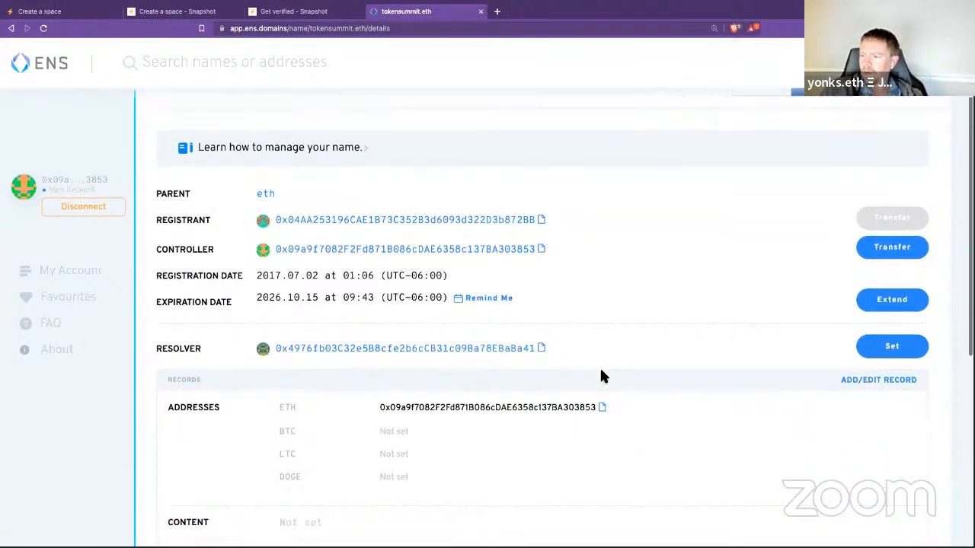
click(404, 29)
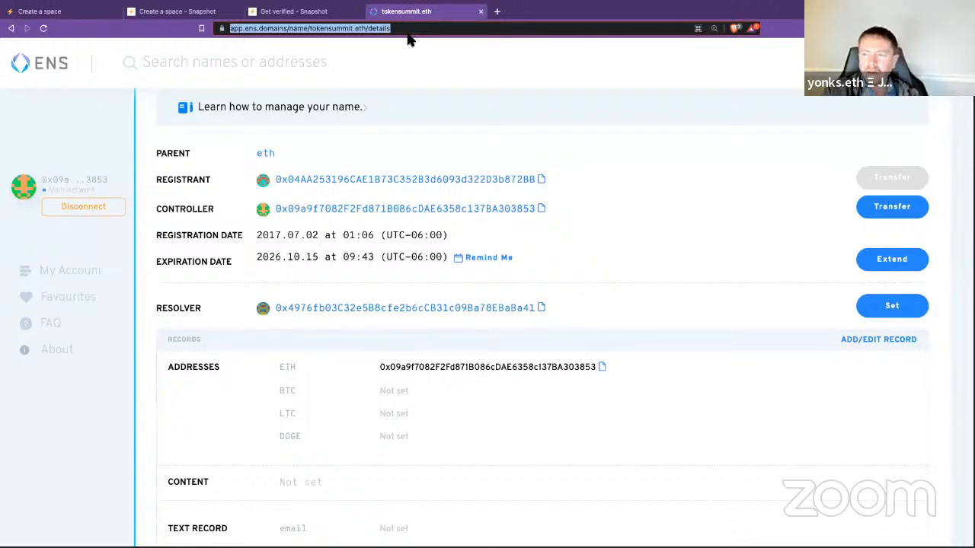
key(ctrl+c)
key(ctrl+n)
key(ctrl+v)
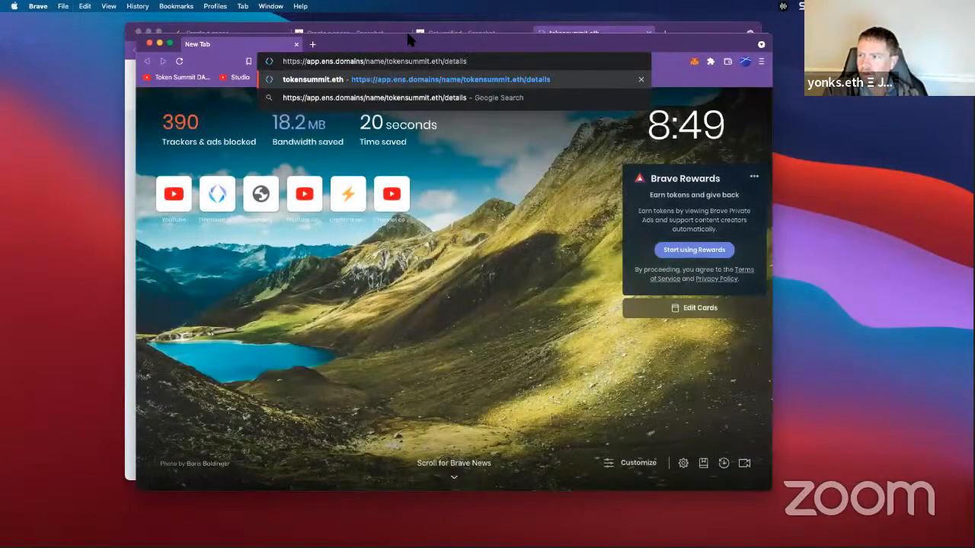
key(Escape)
Step: Load the details page in a Brave private window to check the public ETH address
key(super+shift+n)
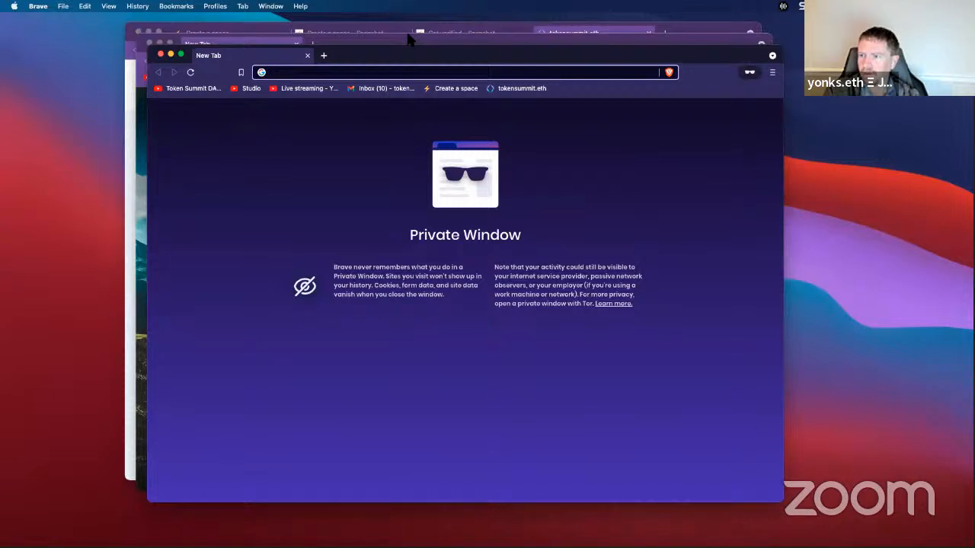
key(super+v)
key(Return)
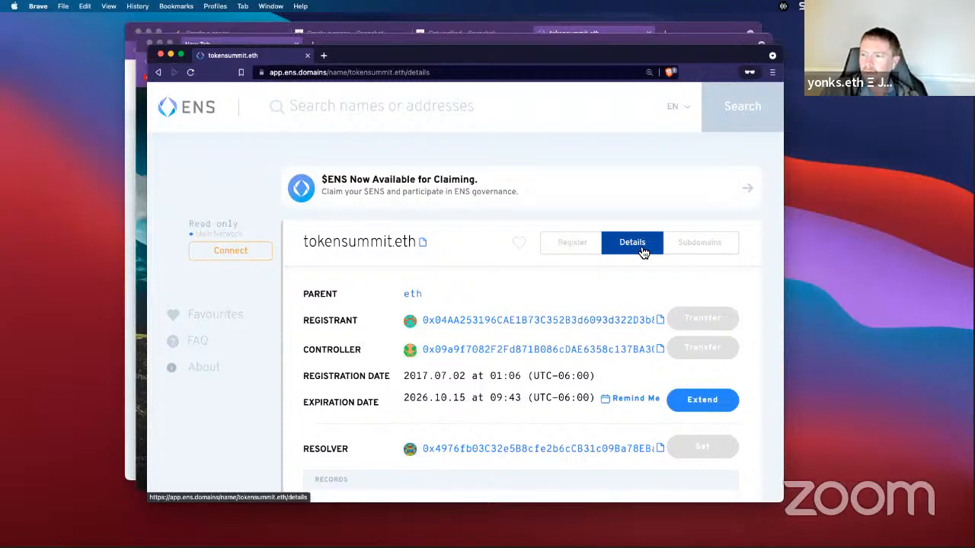
key(ctrl+super+f)
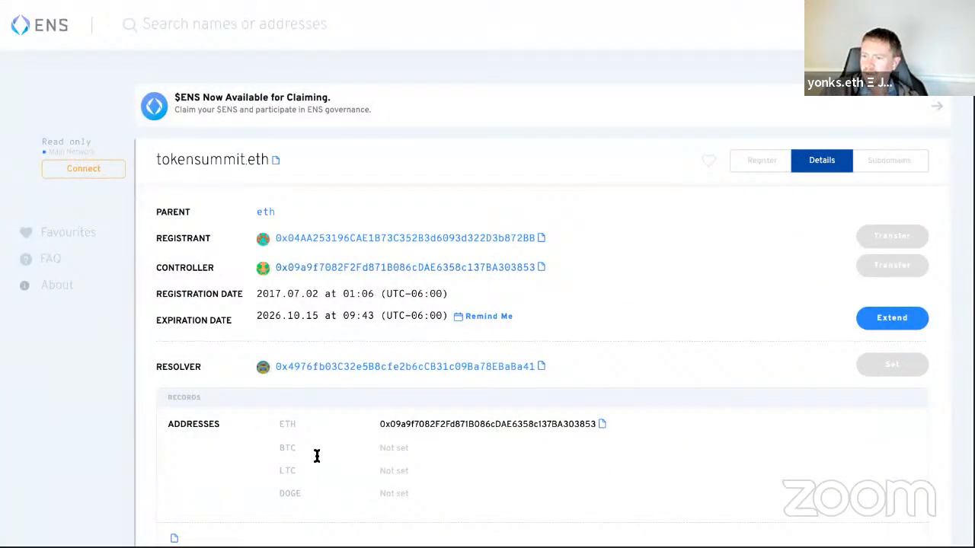
key(ctrl+super+f)
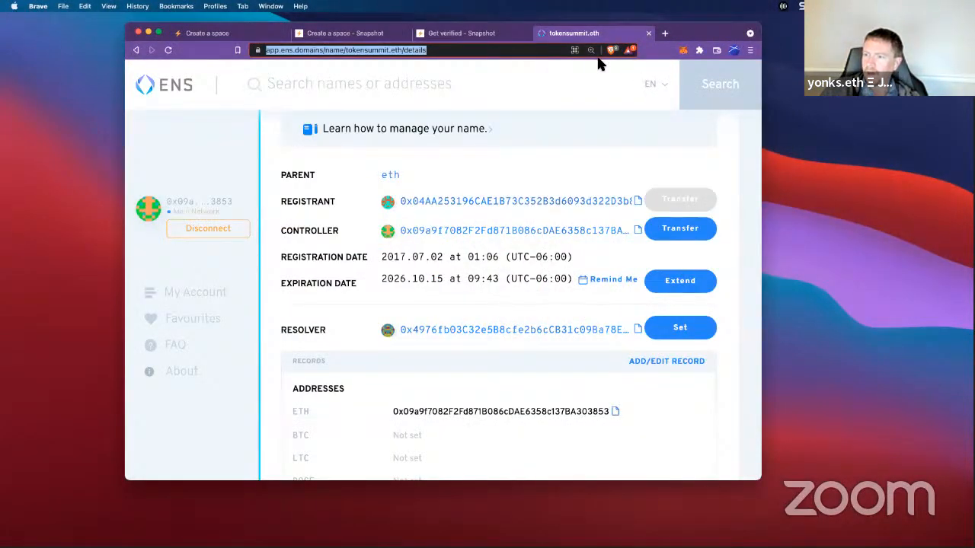
Step: Add a new text record with the key 'snapshot' to tokensummit.eth
key(ctrl+super+f)
scroll(642, 262, down, 2)
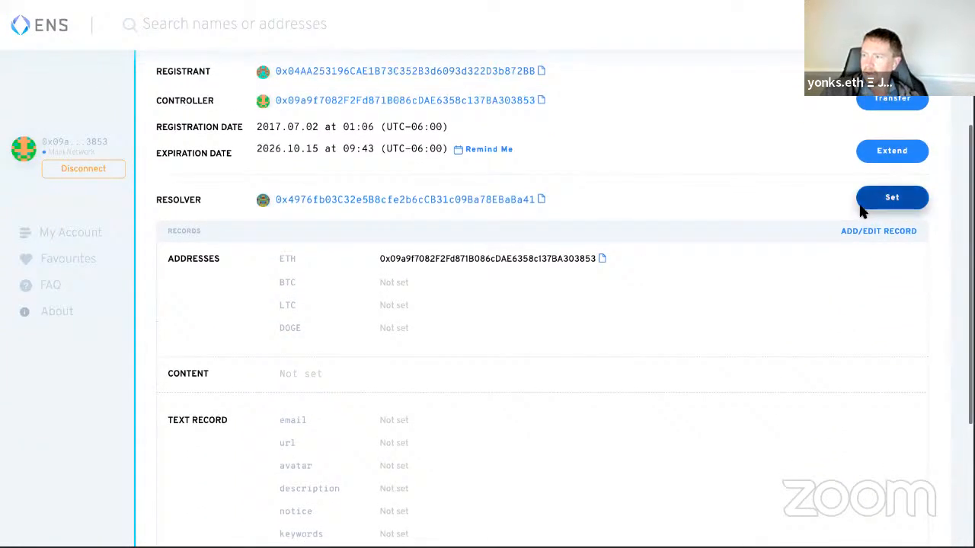
click(867, 233)
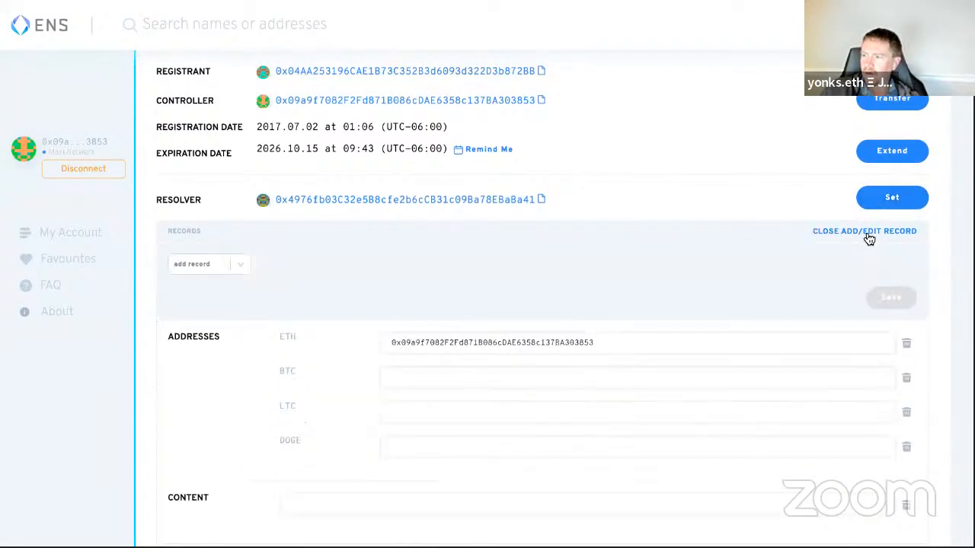
click(237, 262)
click(204, 326)
click(296, 266)
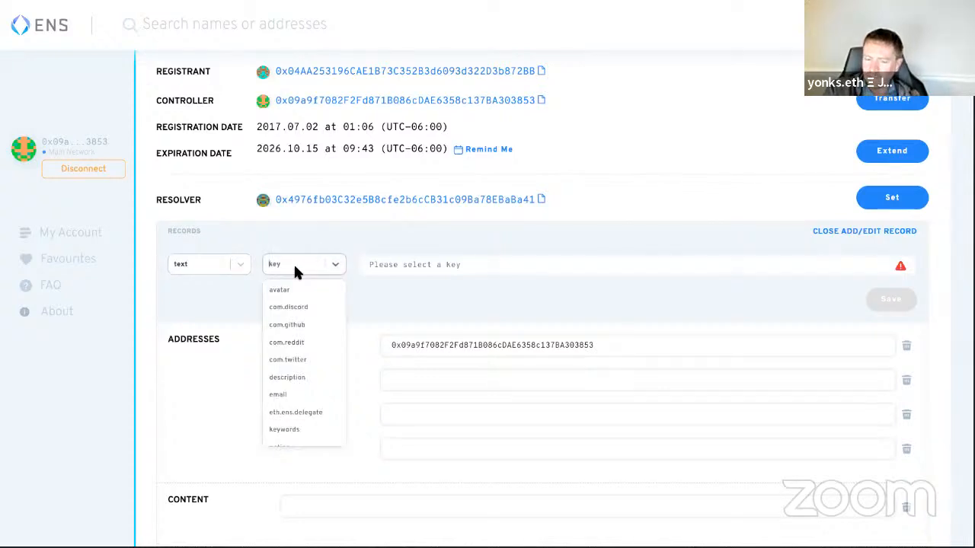
text(snapshot)
key(Return)
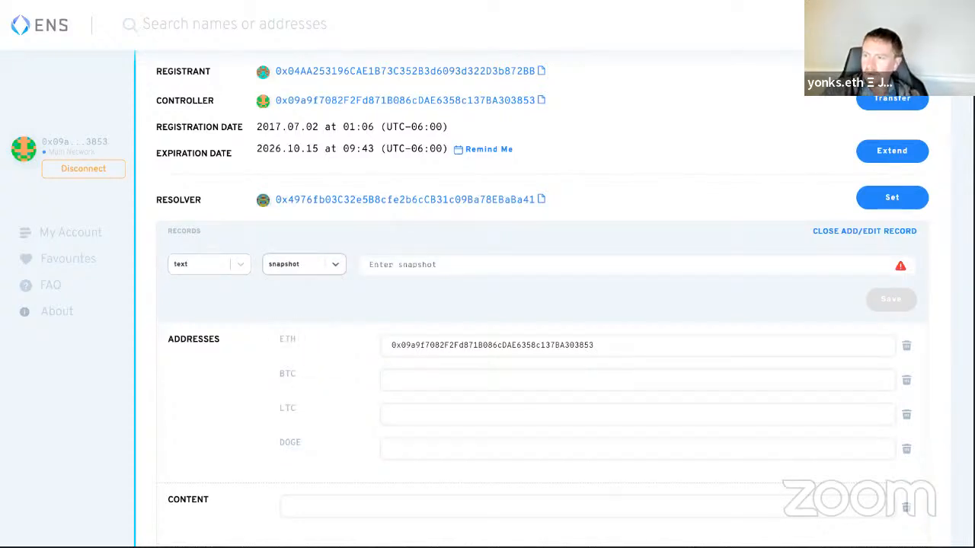
Step: Paste the Snapshot space's IPNS registry link as the snapshot value and save the record
key(ctrl+super+f)
click(201, 34)
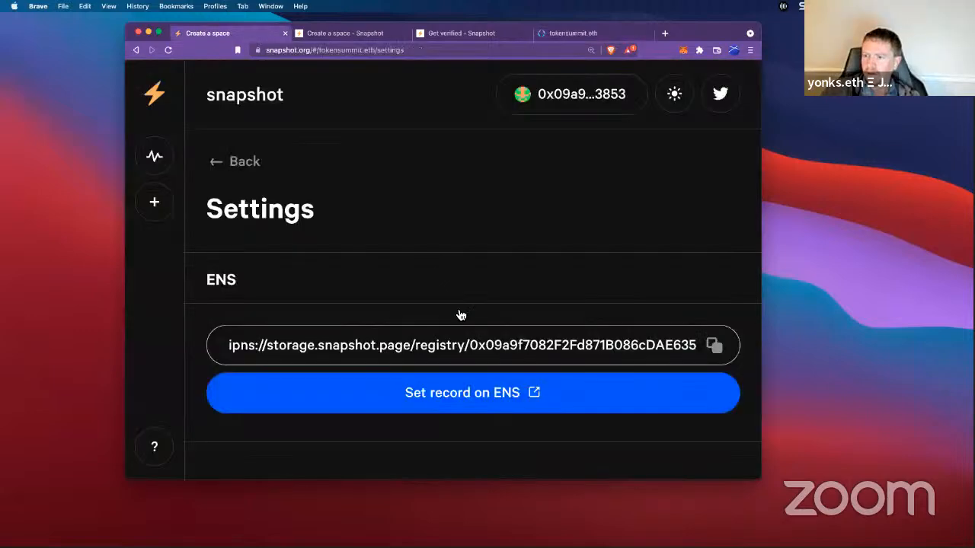
click(713, 345)
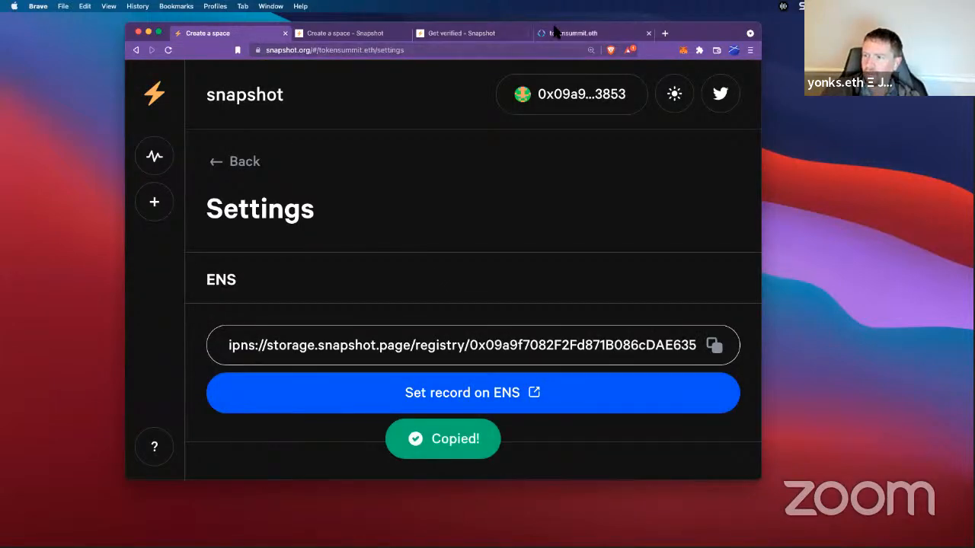
click(553, 32)
click(561, 326)
key(ctrl+super+f)
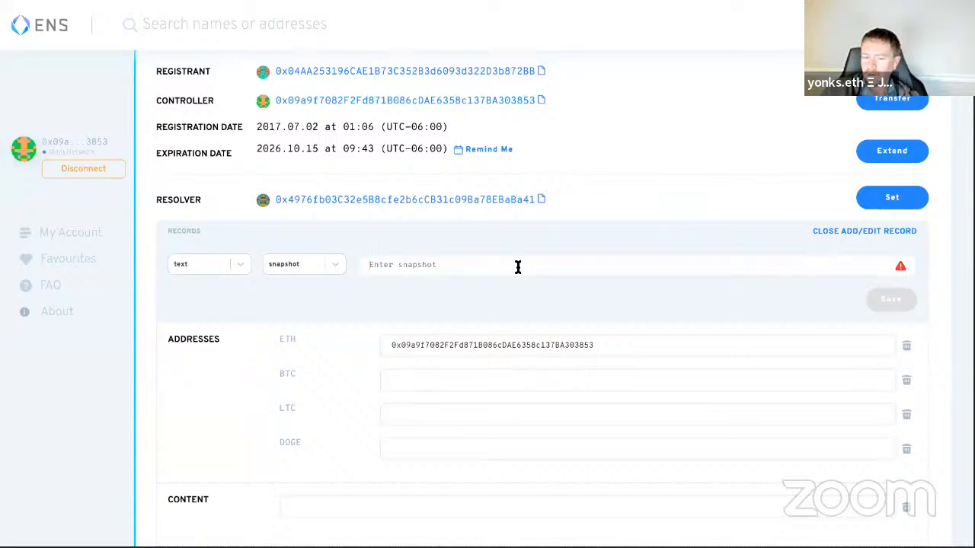
key(super+v)
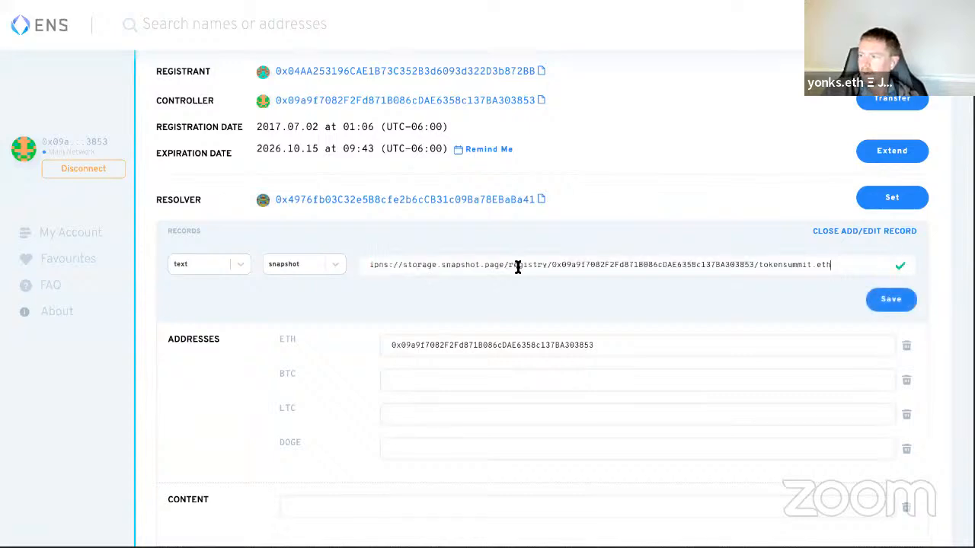
click(891, 299)
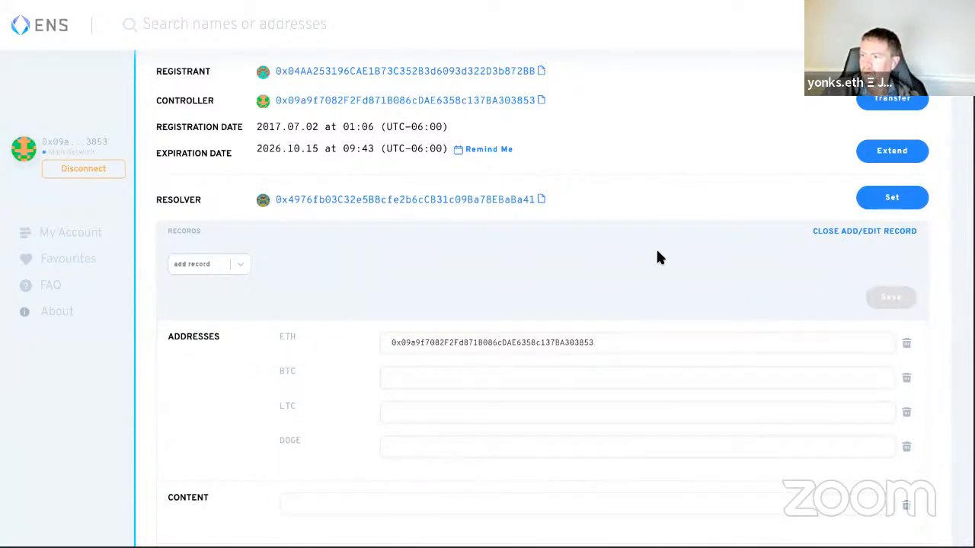
scroll(668, 257, down, 4)
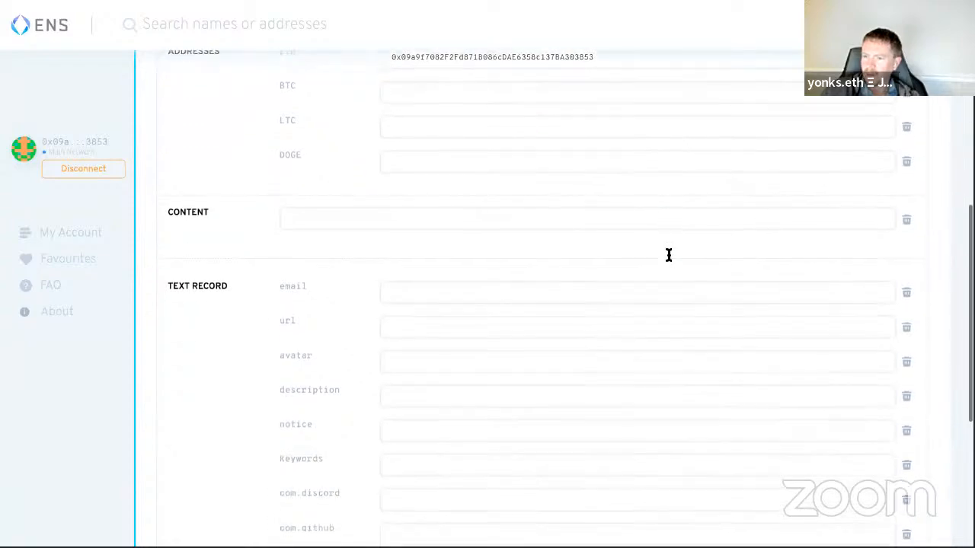
scroll(667, 257, down, 1)
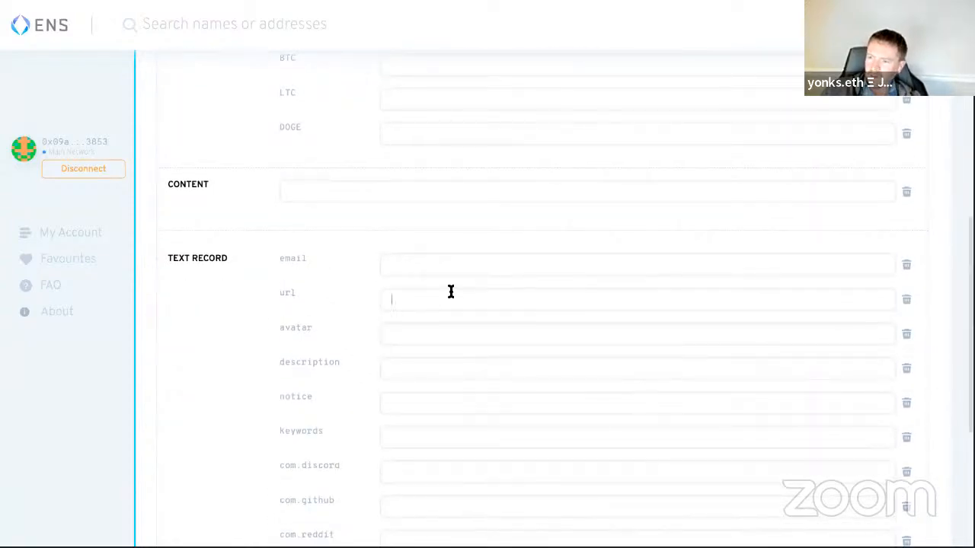
text(https)
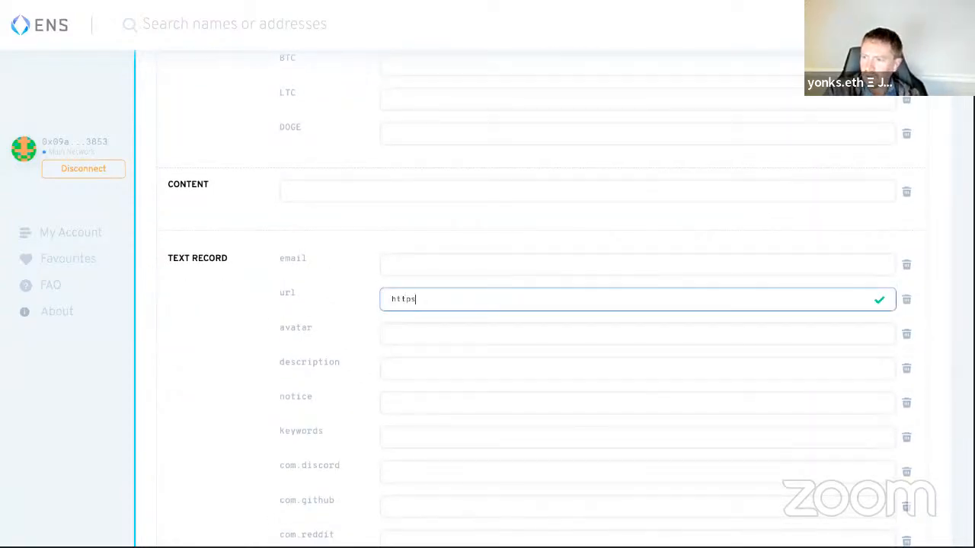
text(://TokenSummit.xyz)
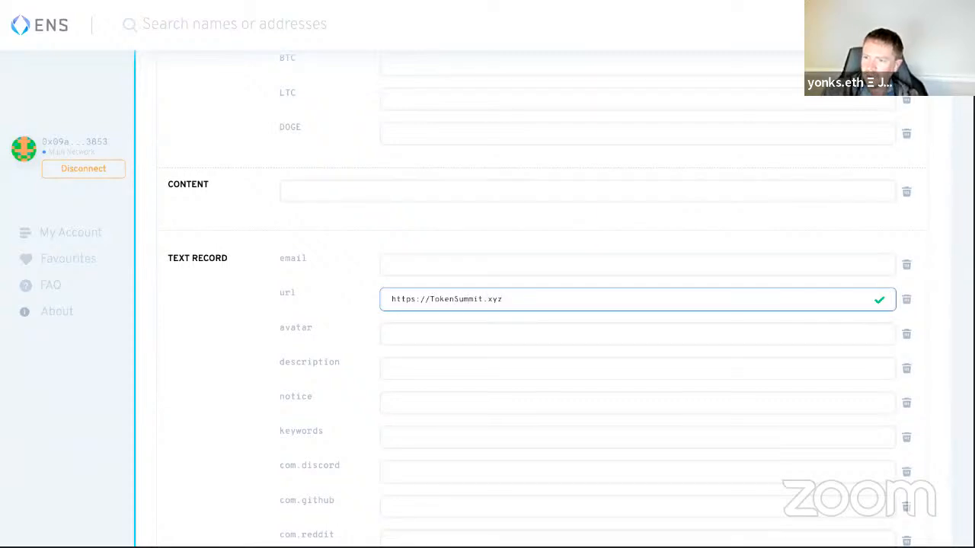
click(392, 368)
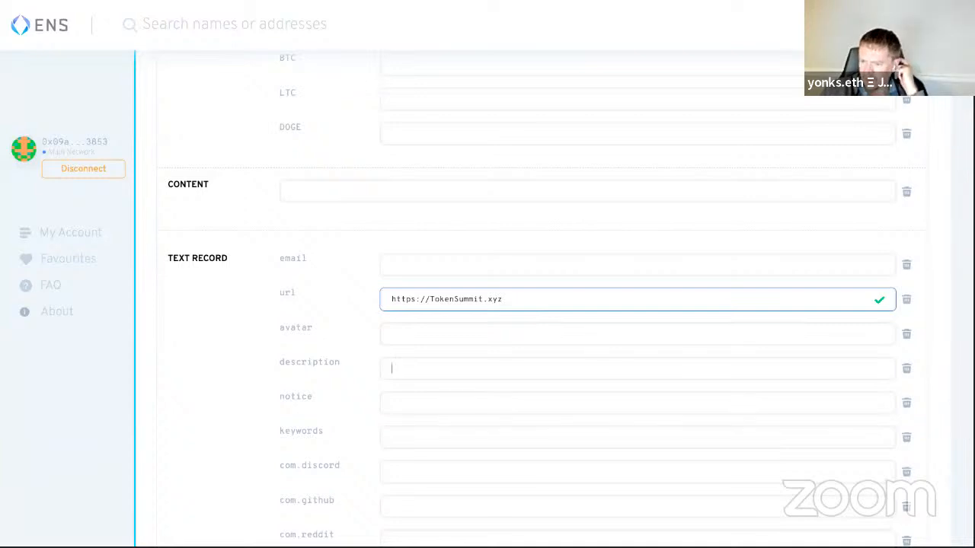
scroll(569, 301, down, 5)
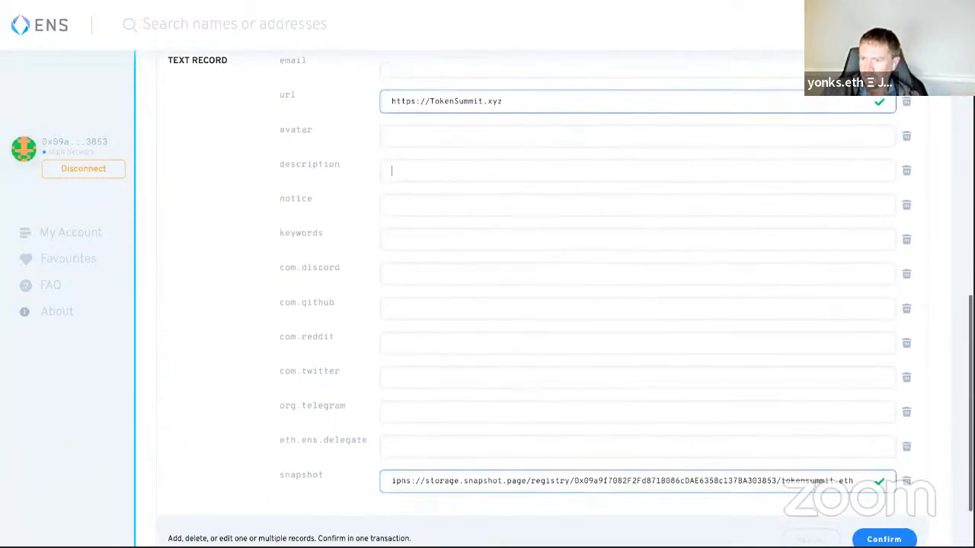
Step: Enter TokenSummitDAO in com.github and paste the same handle into com.twitter
click(432, 305)
text(TokenSumm)
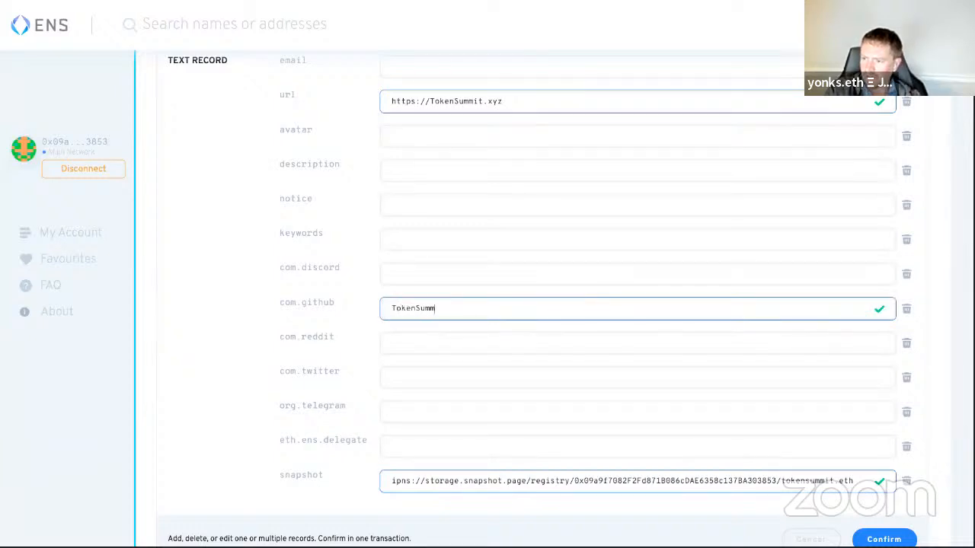
text(itDAO)
key(ctrl+a)
key(ctrl+c)
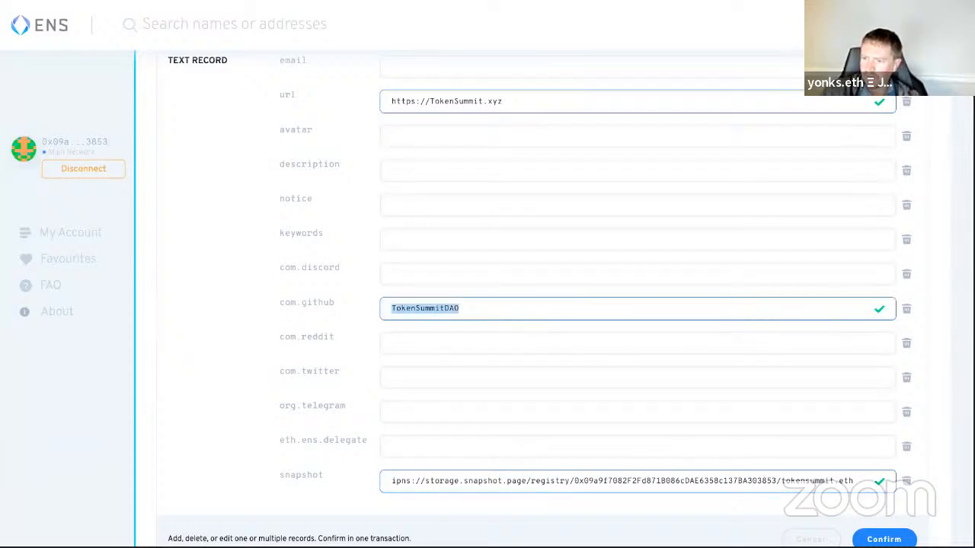
click(426, 366)
key(ctrl+v)
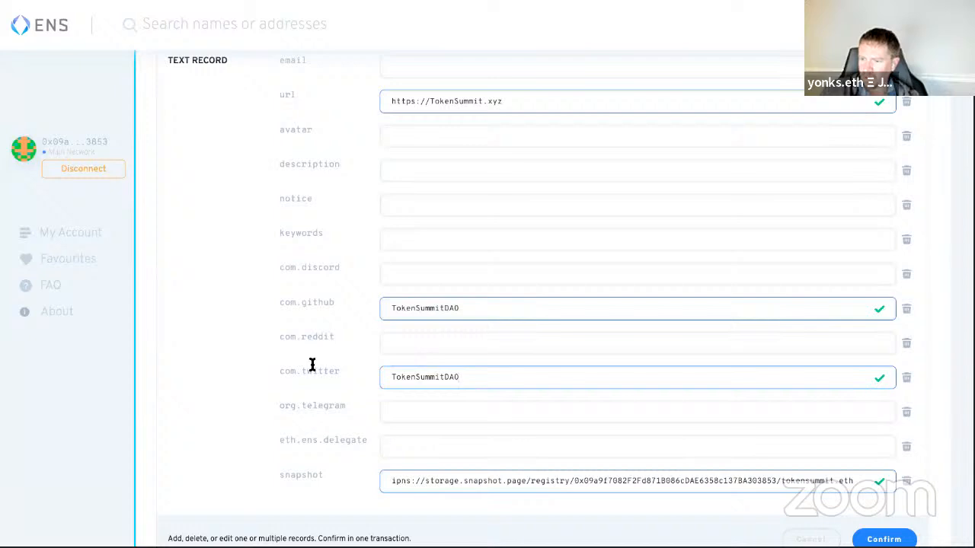
scroll(275, 359, down, 2)
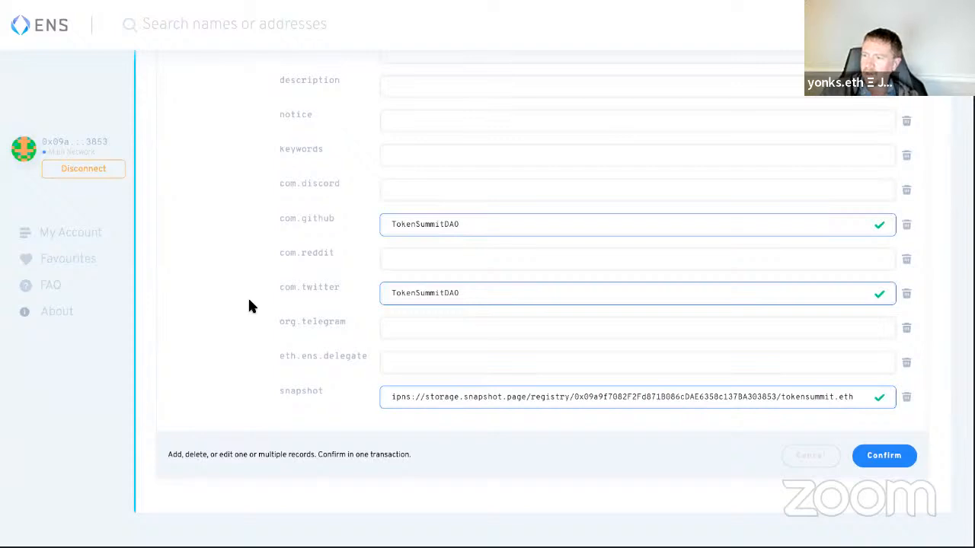
scroll(251, 306, up, 6)
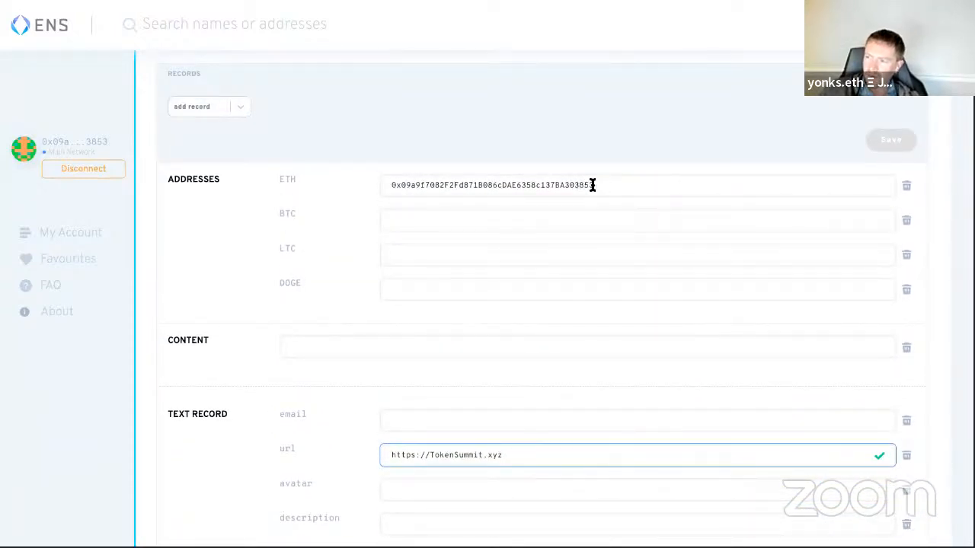
scroll(318, 252, up, 2)
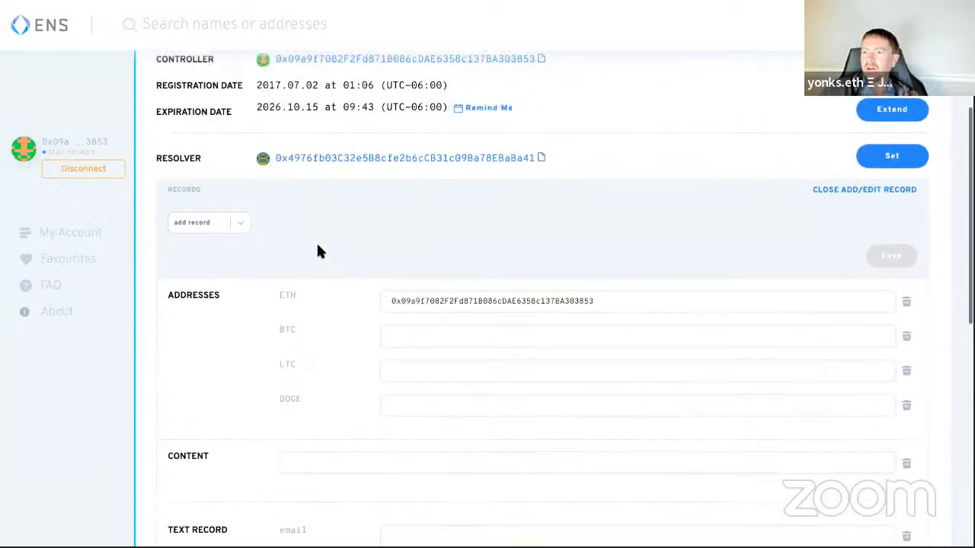
scroll(318, 249, down, 9)
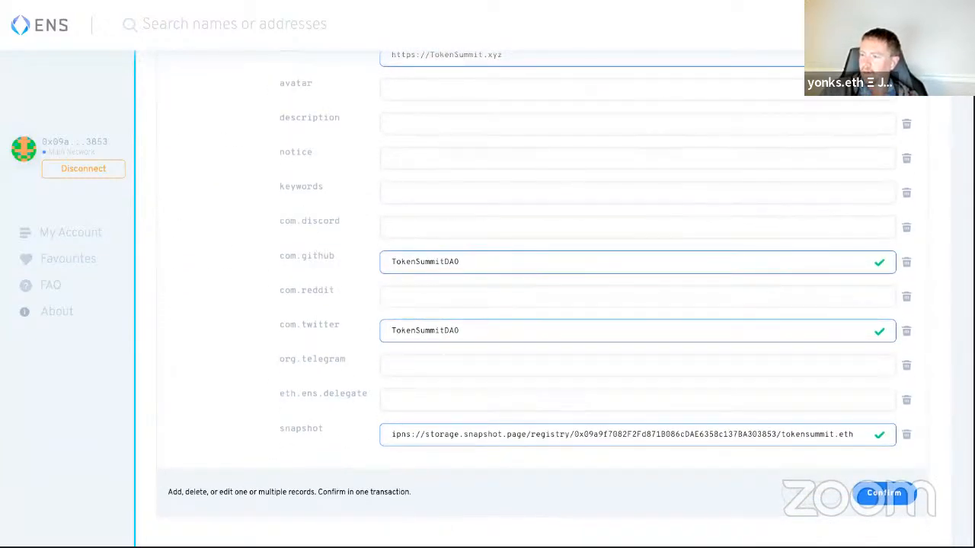
Step: Confirm the url, com.github, com.twitter and snapshot record edits in the 'Are you sure' dialog
click(883, 494)
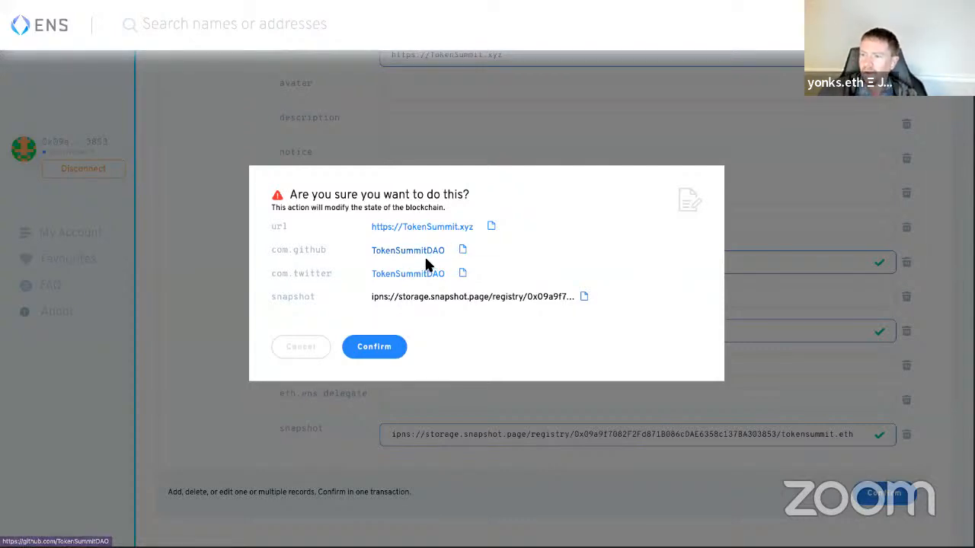
scroll(418, 317, up, 1)
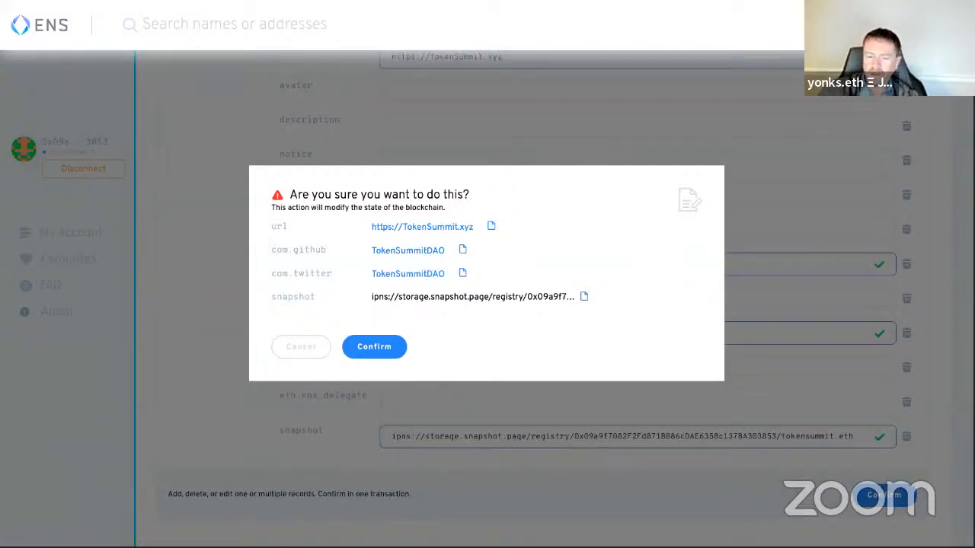
key(Print)
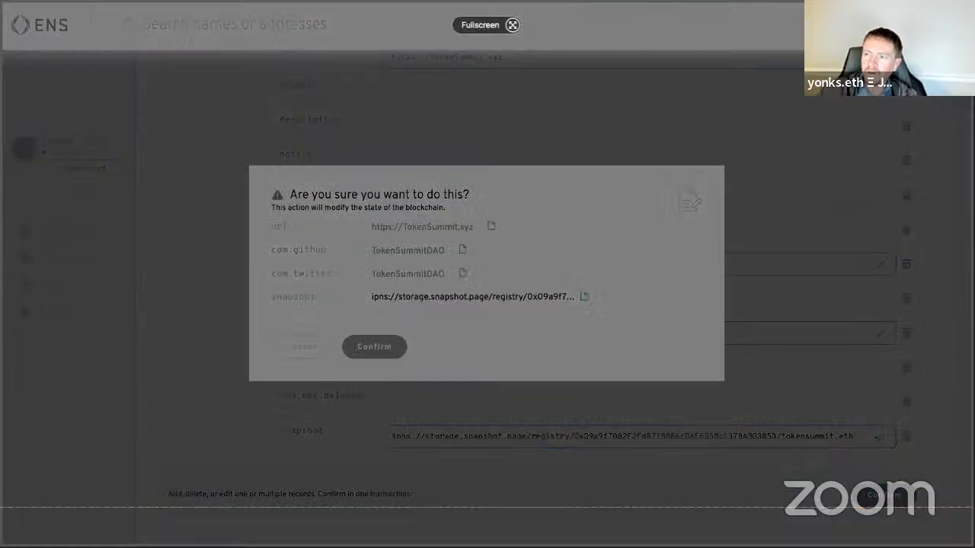
click(206, 183)
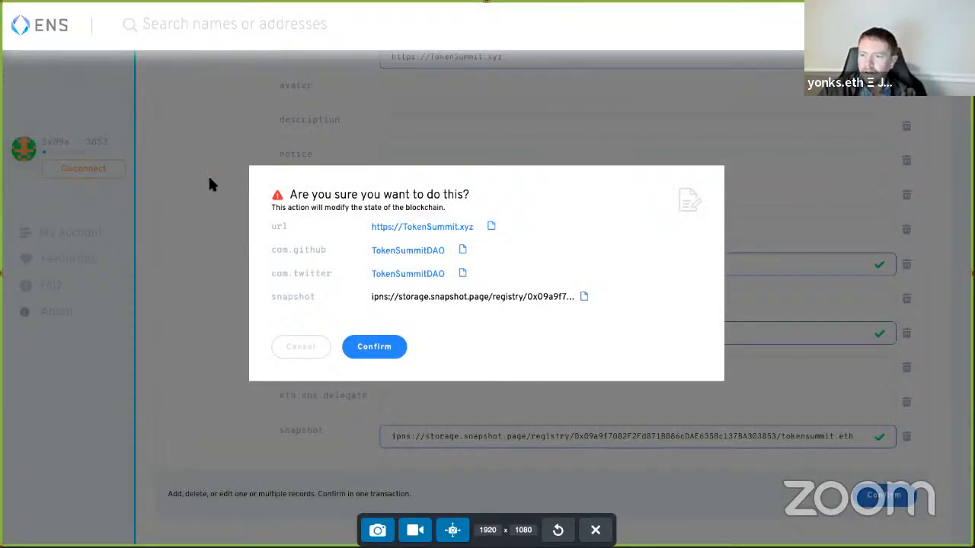
key(Escape)
click(395, 347)
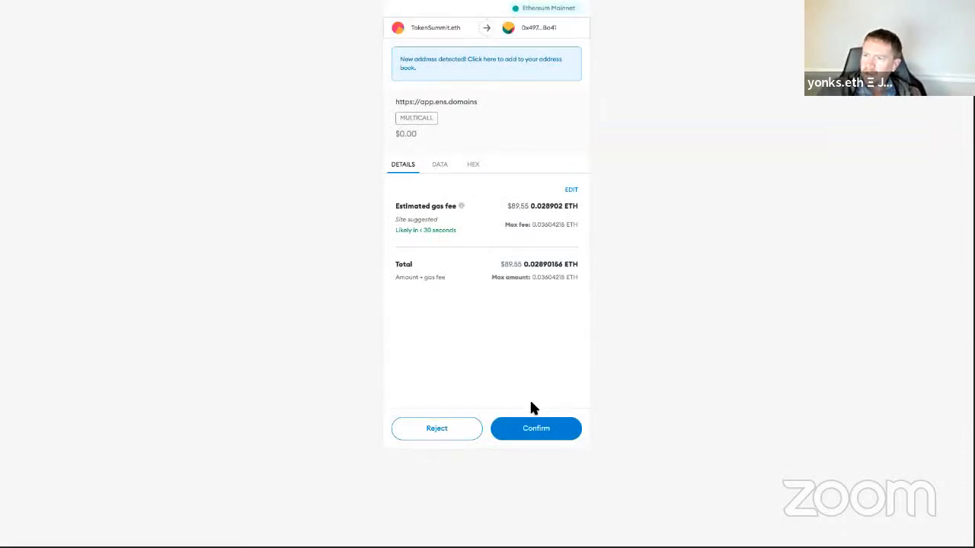
Step: Approve the records multicall transaction and gas fee in MetaMask
click(533, 432)
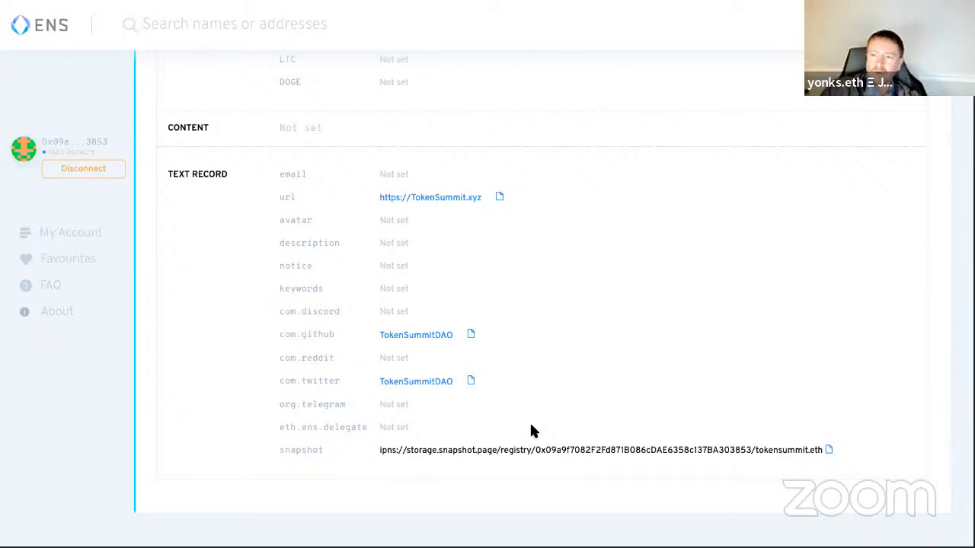
Step: Switch back to the tokensummit.eth space Settings page in Snapshot
key(ctrl+super+f)
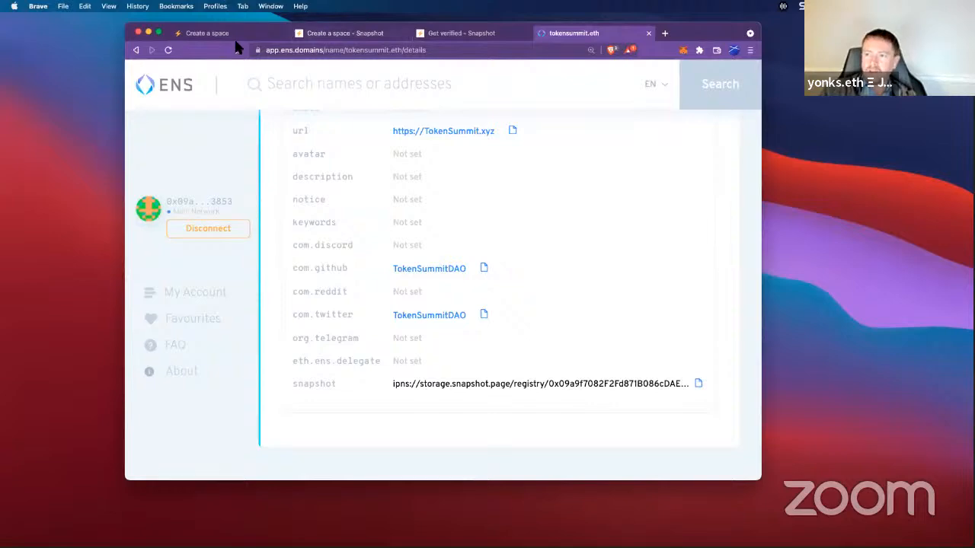
click(238, 36)
key(ctrl+super+f)
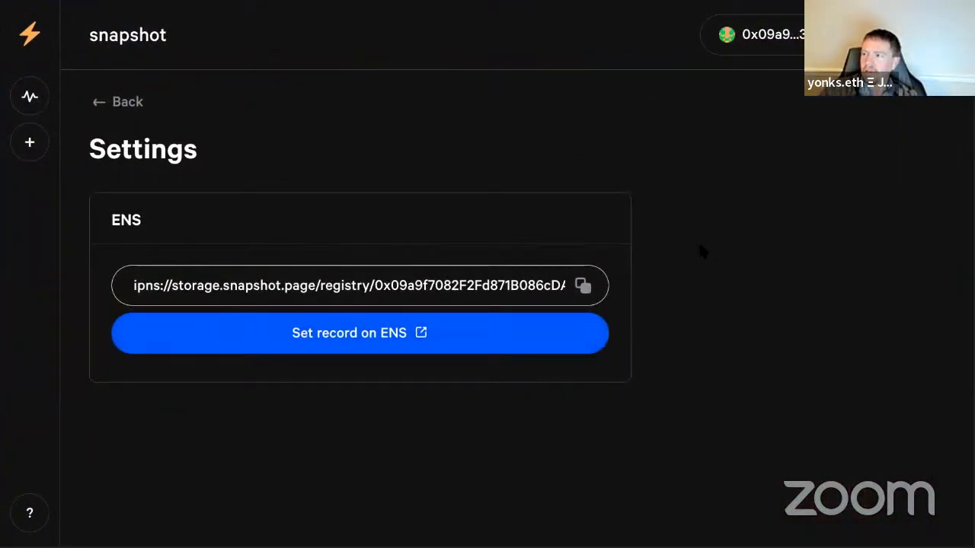
key(ctrl+super+f)
key(ctrl+super+f)
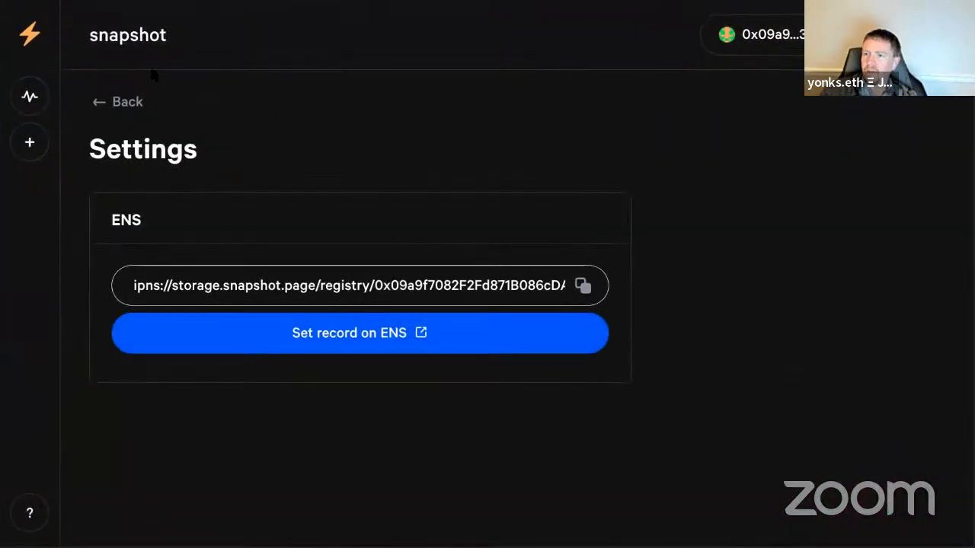
key(ctrl+super+f)
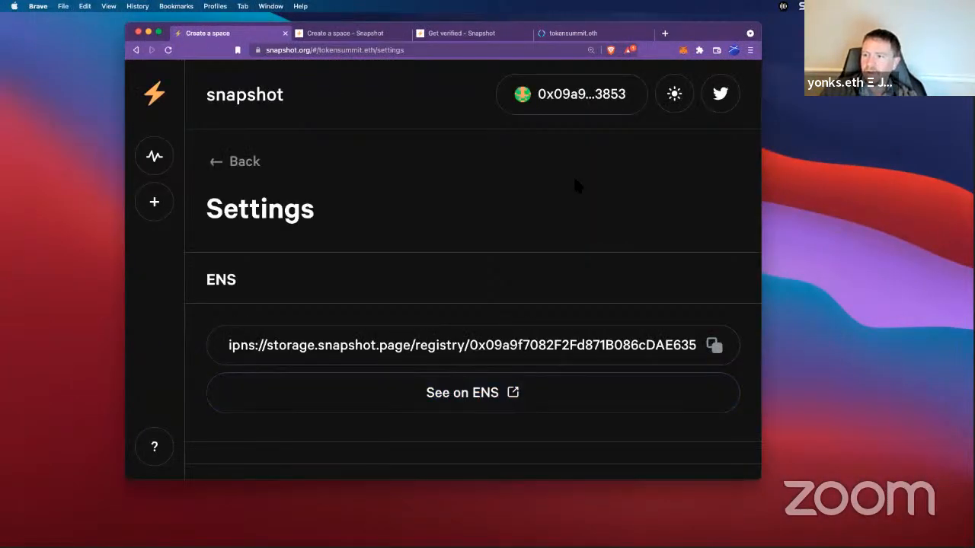
Step: Resize and reposition the browser window to show more of the Settings page
drag(760, 478, 872, 533)
scroll(590, 199, down, 3)
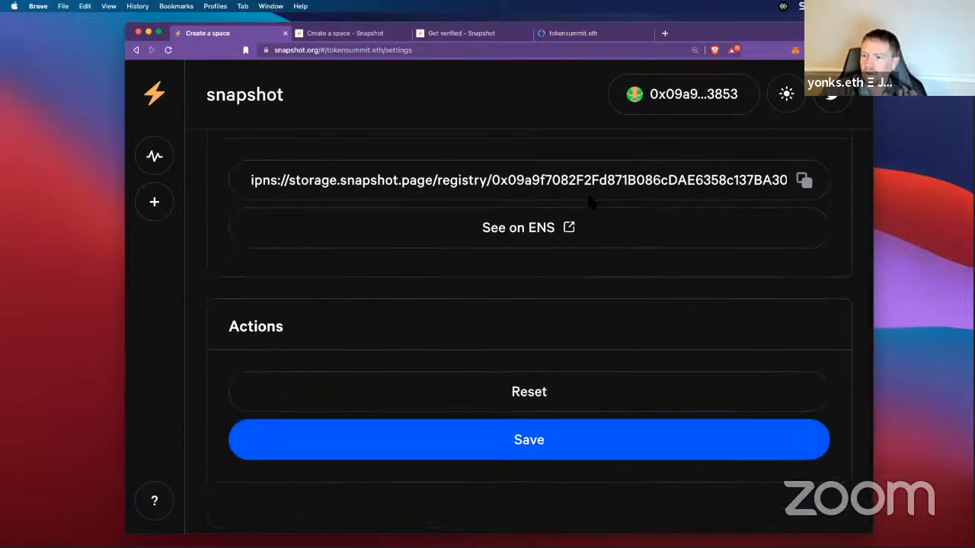
scroll(590, 201, up, 3)
key(ctrl+super+f)
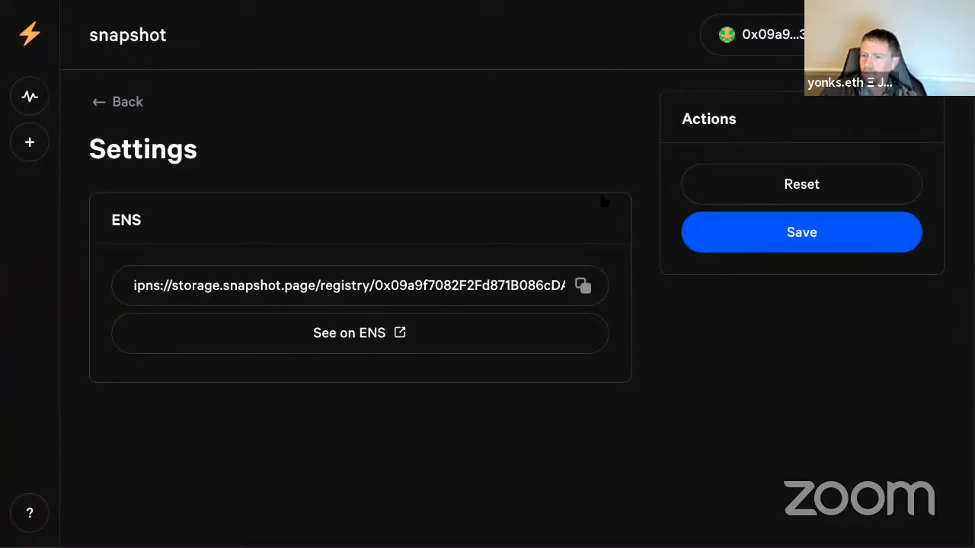
key(ctrl+super+f)
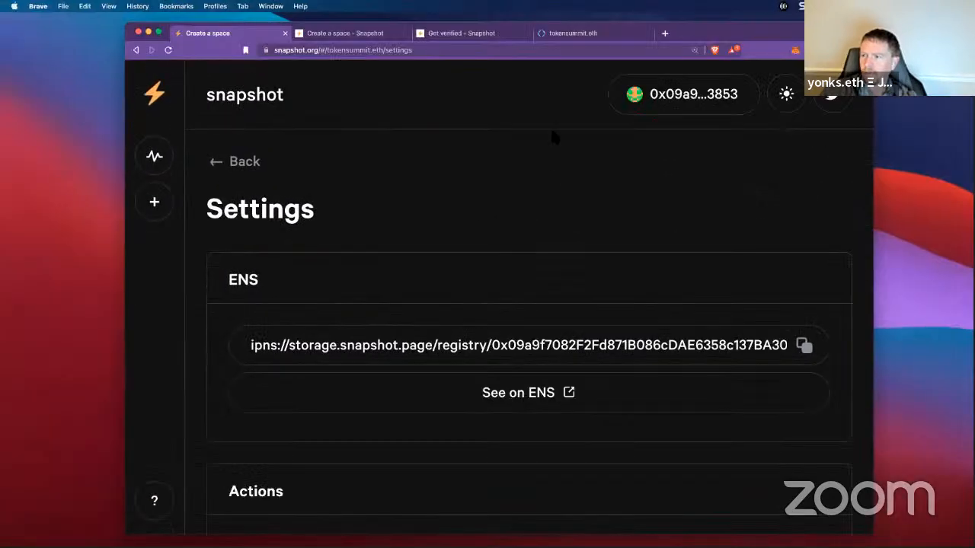
drag(687, 25, 582, 18)
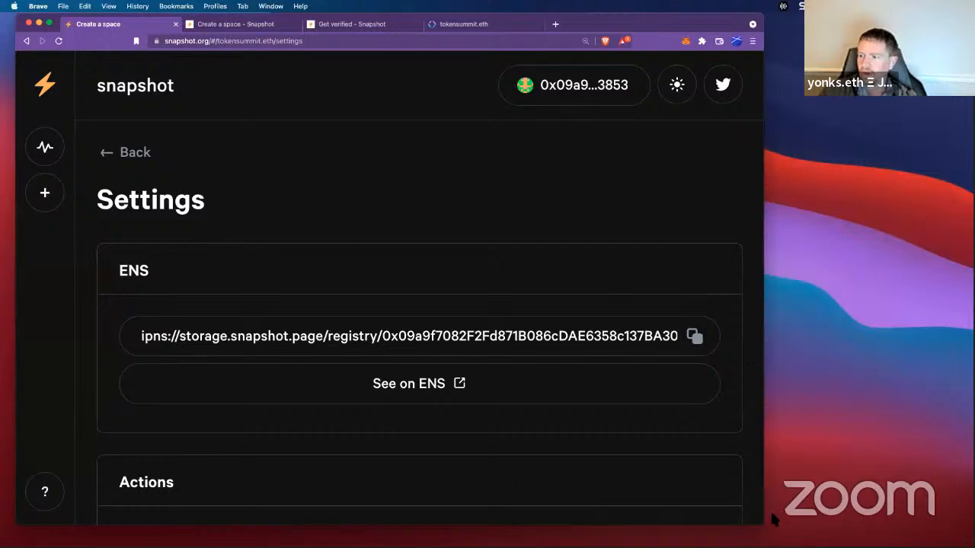
drag(765, 525, 972, 547)
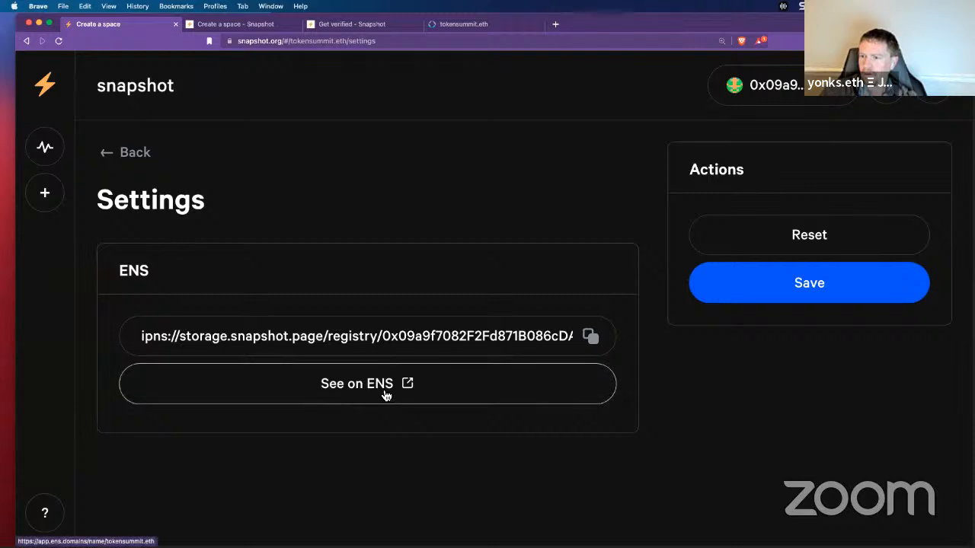
Step: Reload the tokensummit.eth records page to show the saved text records
click(449, 24)
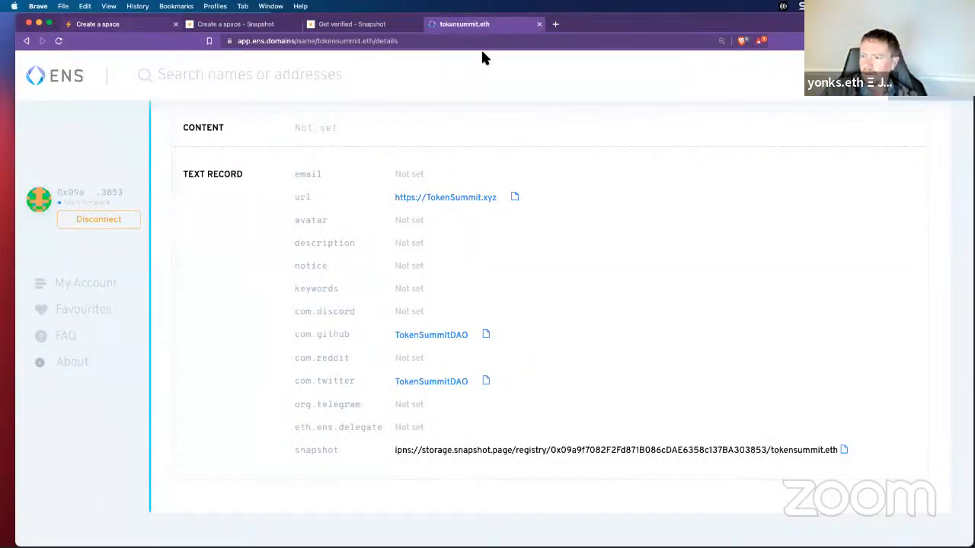
click(58, 41)
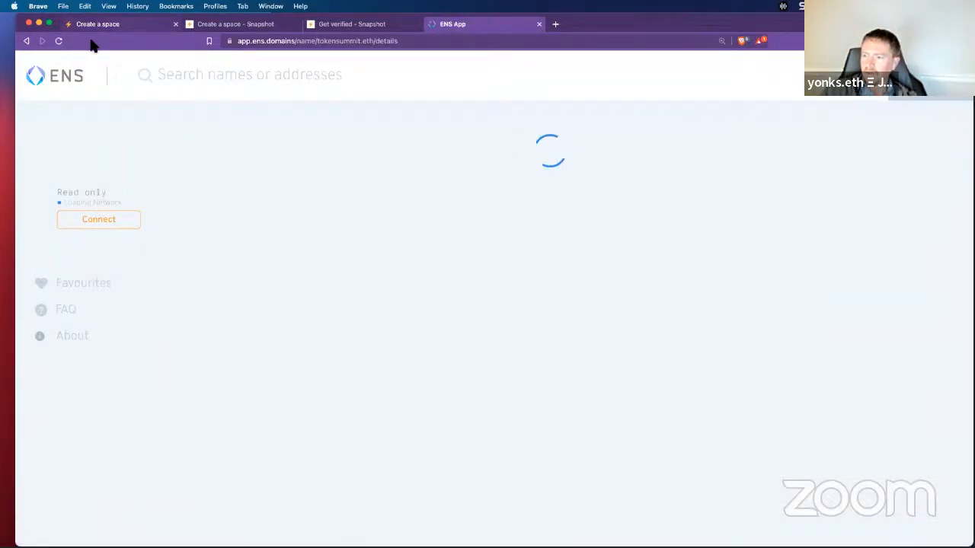
scroll(385, 264, down, 6)
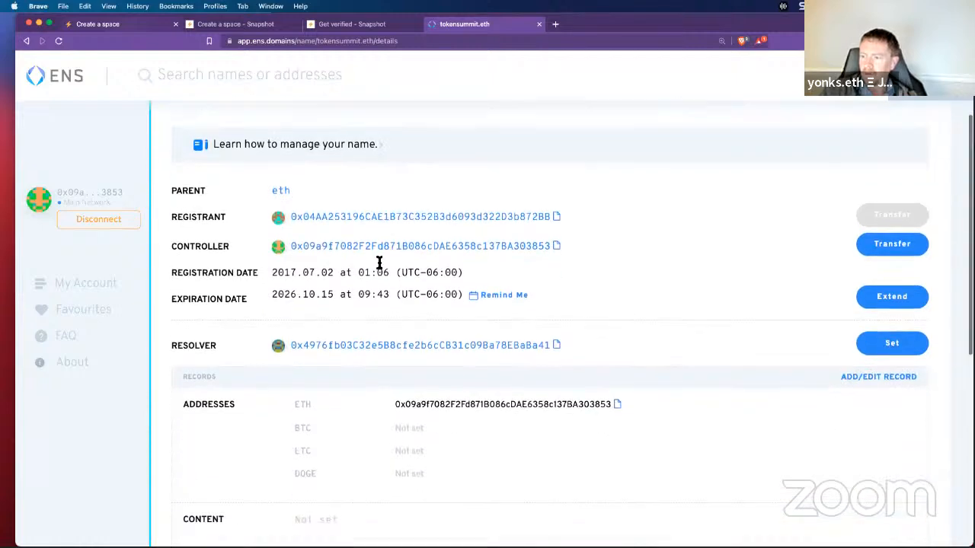
scroll(381, 266, up, 2)
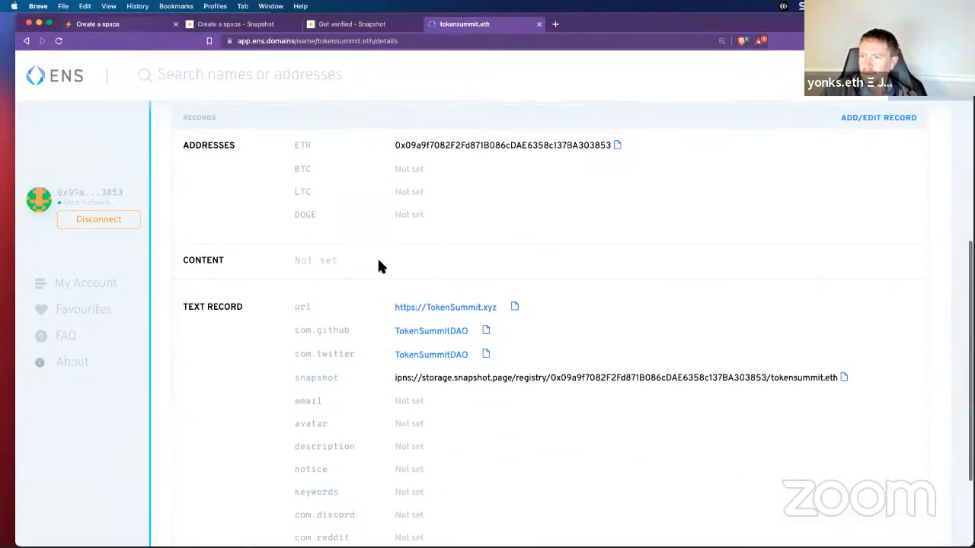
Step: Confirm the snapshot record publicly in a private window, then return to the Snapshot space settings
click(408, 41)
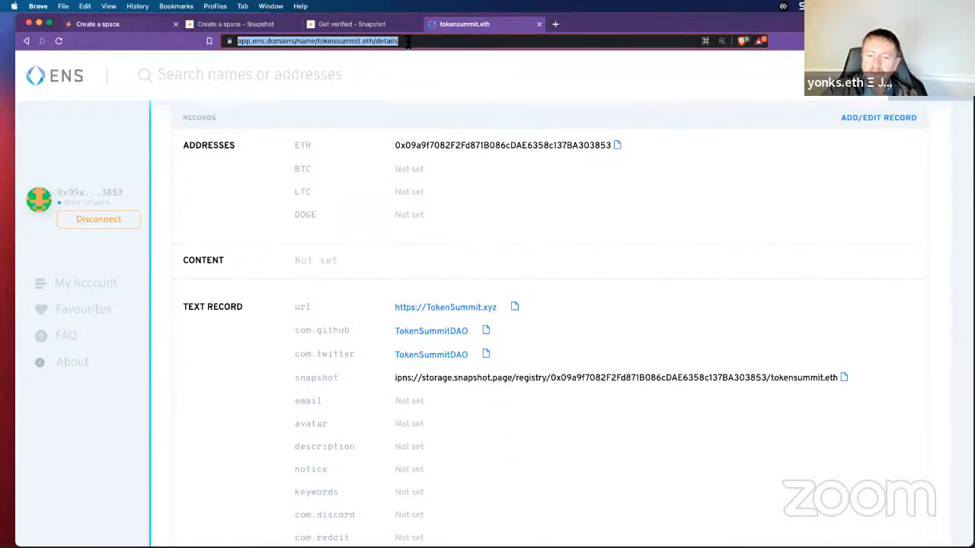
key(super+c)
key(super+shift+n)
key(super+v)
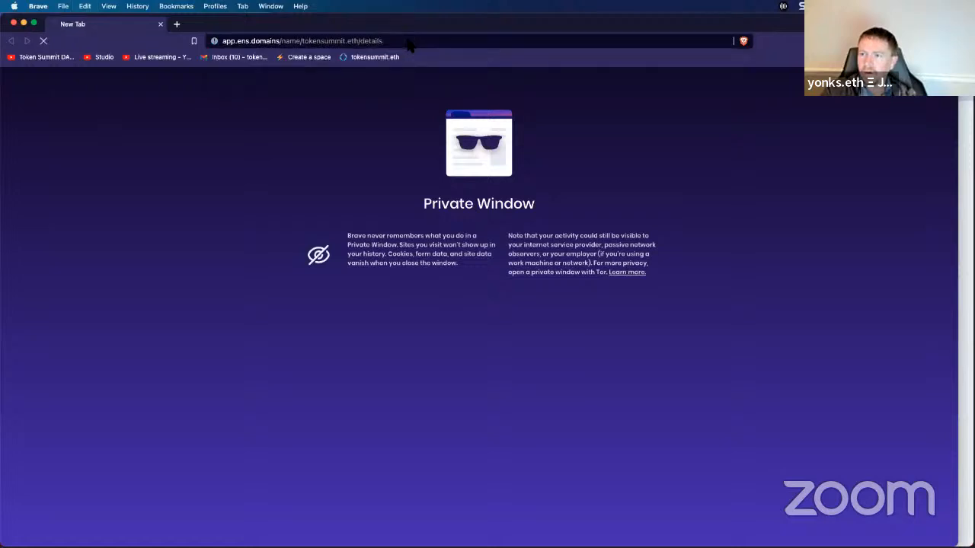
key(Return)
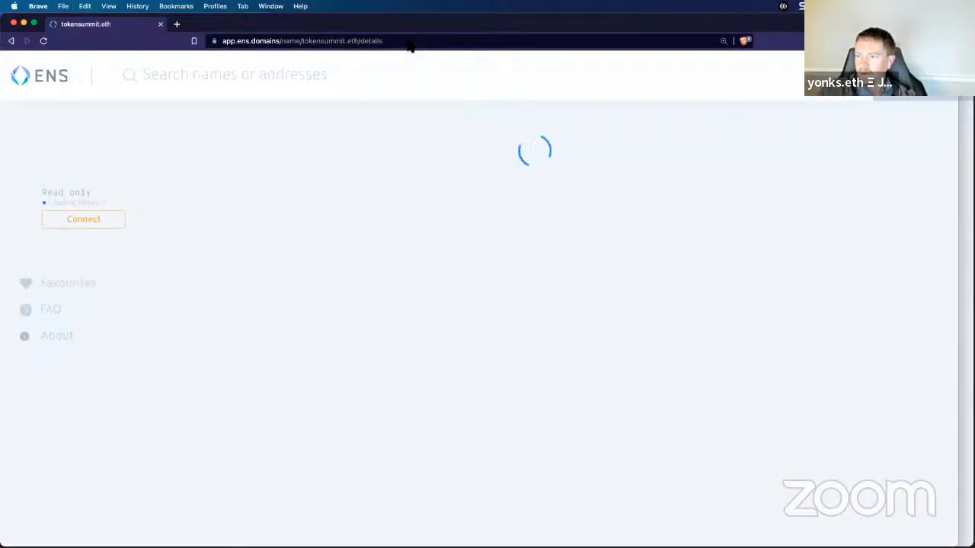
scroll(719, 202, down, 10)
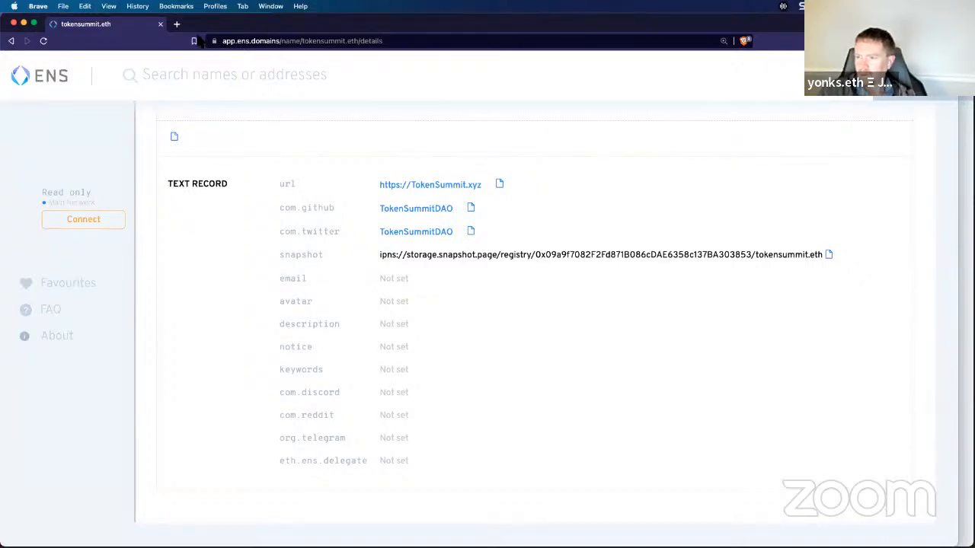
click(160, 23)
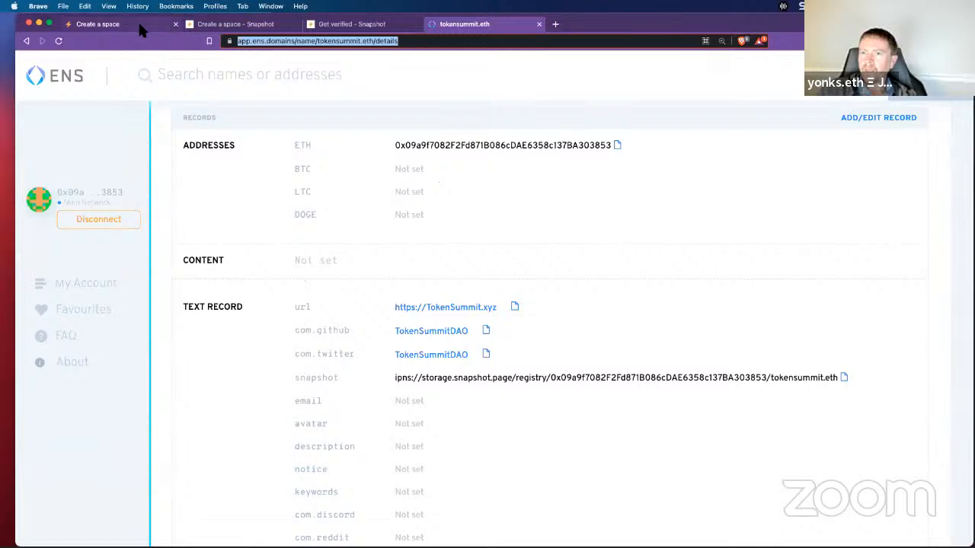
click(139, 25)
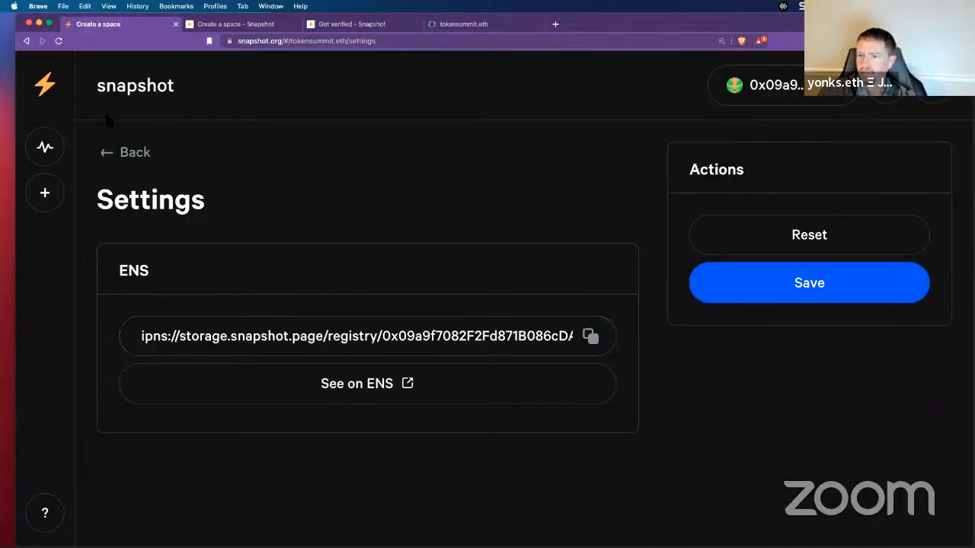
Step: Visit and reload the space's About page, switch to the light theme, and return to proposals
click(133, 152)
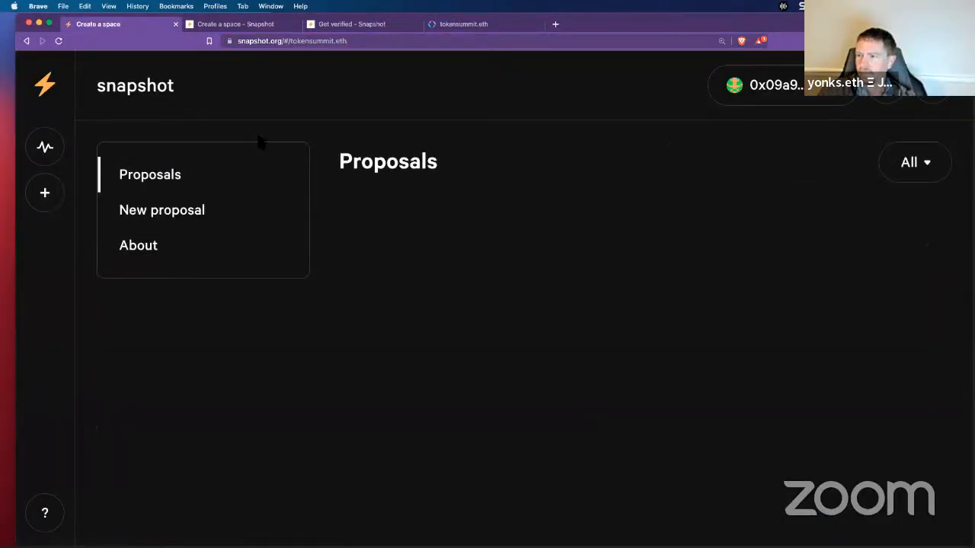
click(146, 252)
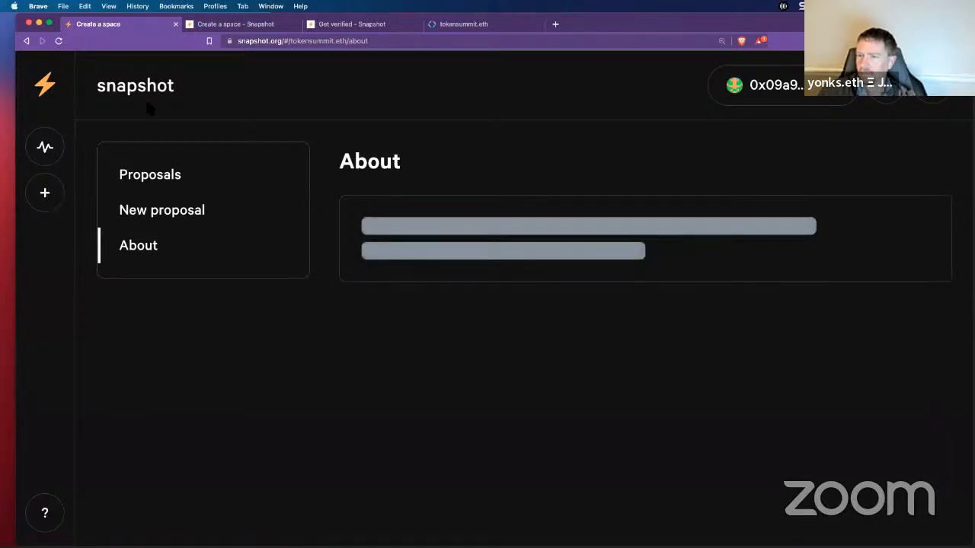
click(59, 41)
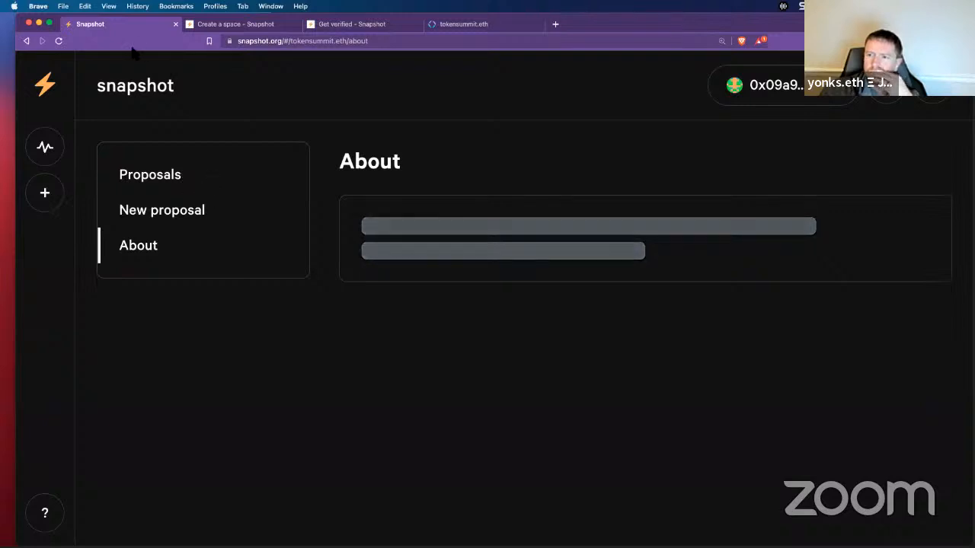
click(59, 41)
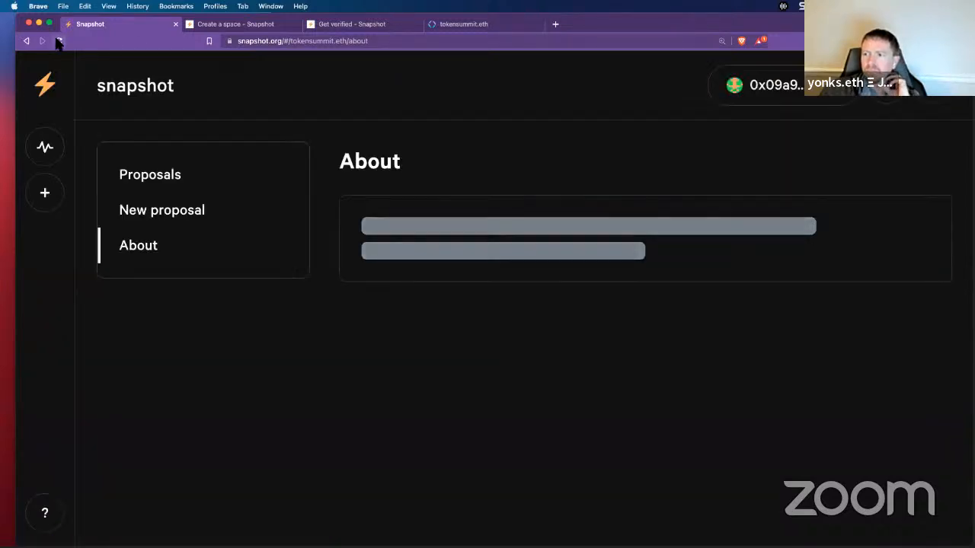
click(893, 97)
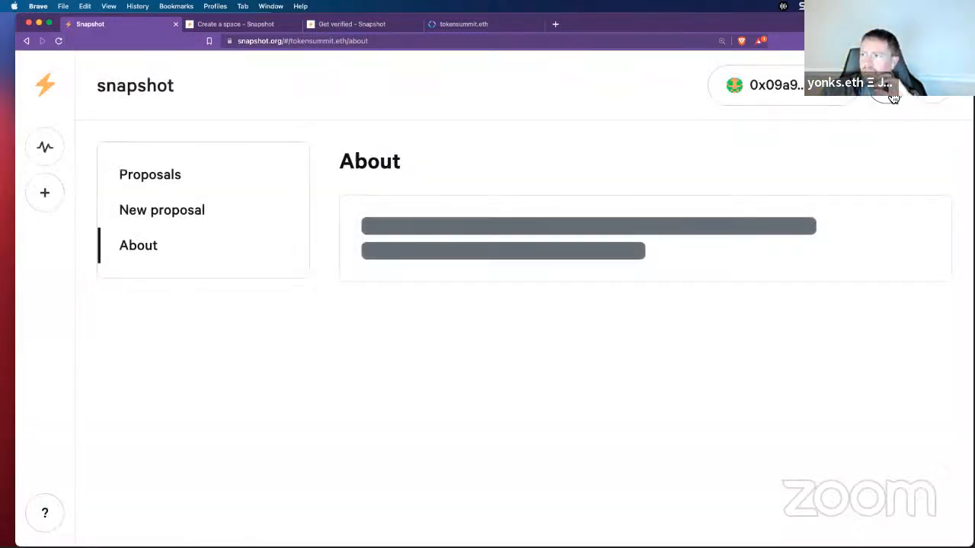
click(161, 184)
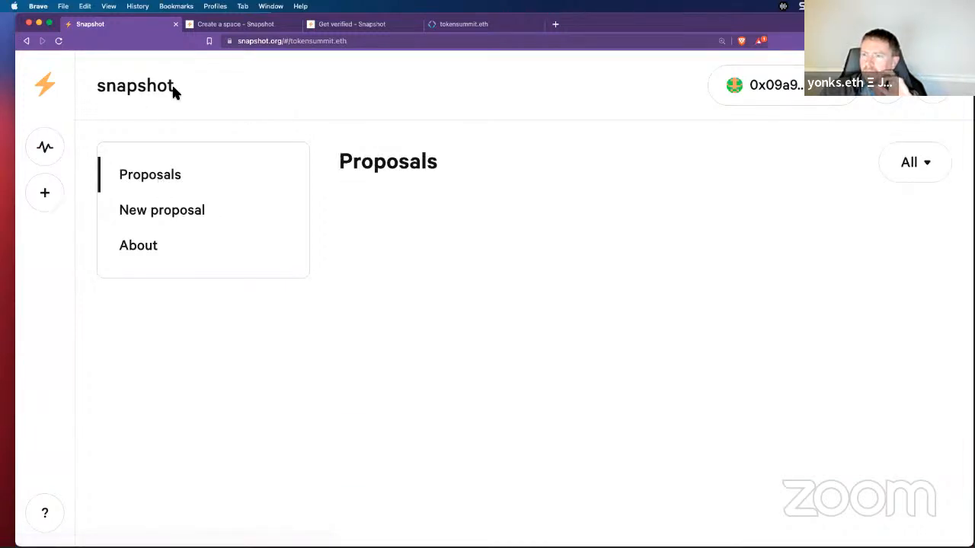
Step: Log the wallet out of Snapshot and reconnect it with MetaMask
click(773, 84)
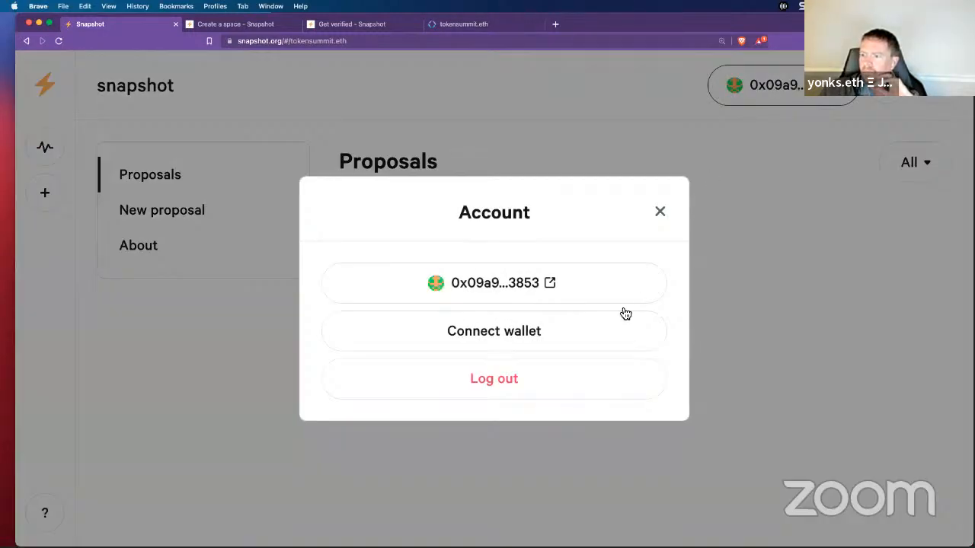
click(473, 379)
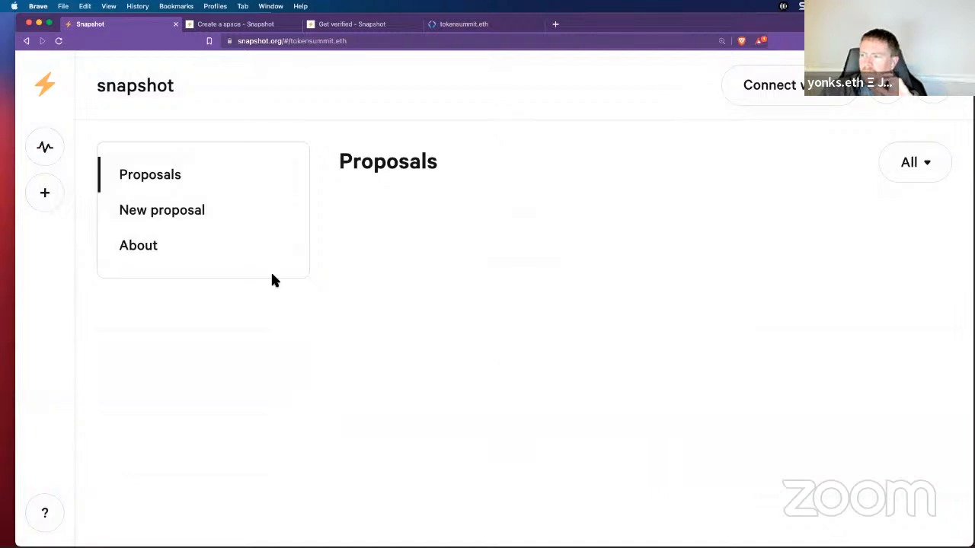
click(59, 41)
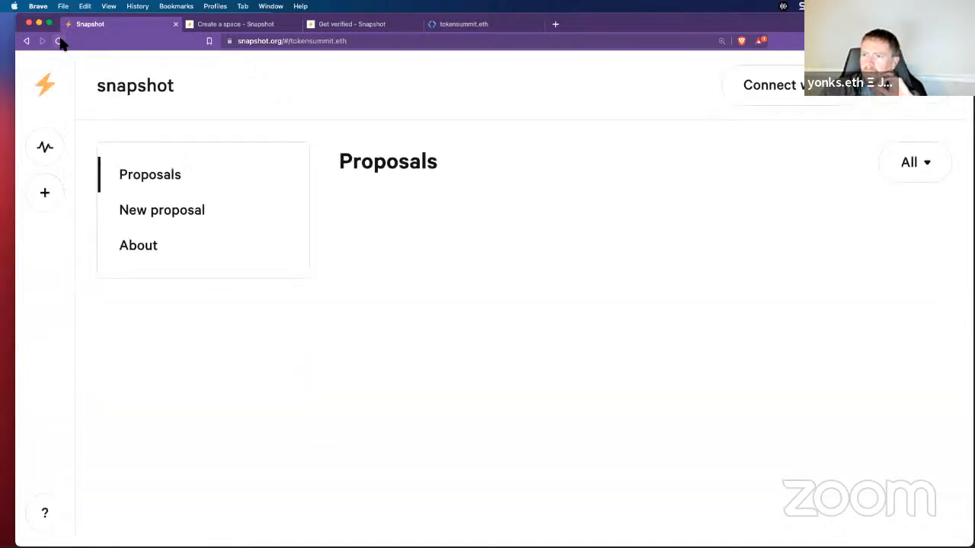
click(744, 76)
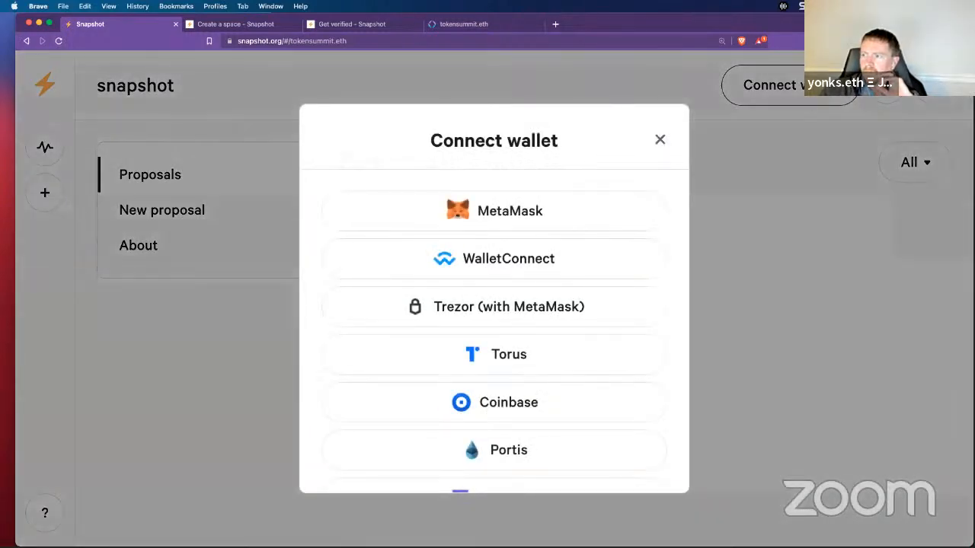
click(532, 213)
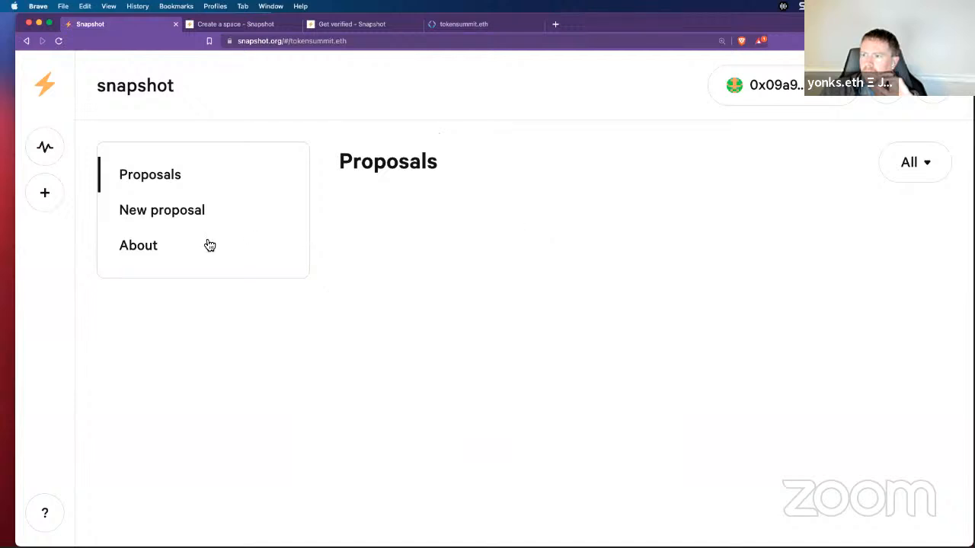
Step: Check the space's About and proposals pages, then go to the Snapshot home spaces list
click(153, 246)
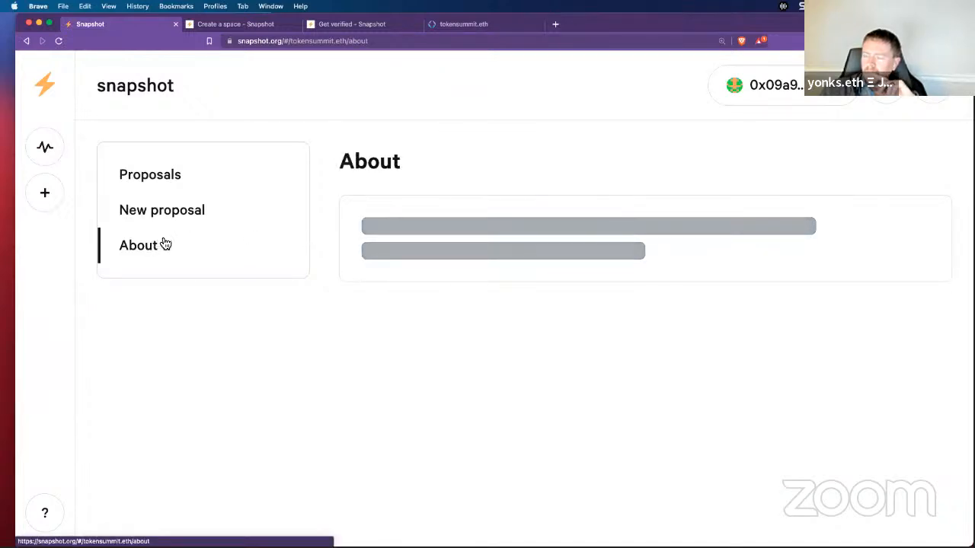
click(160, 179)
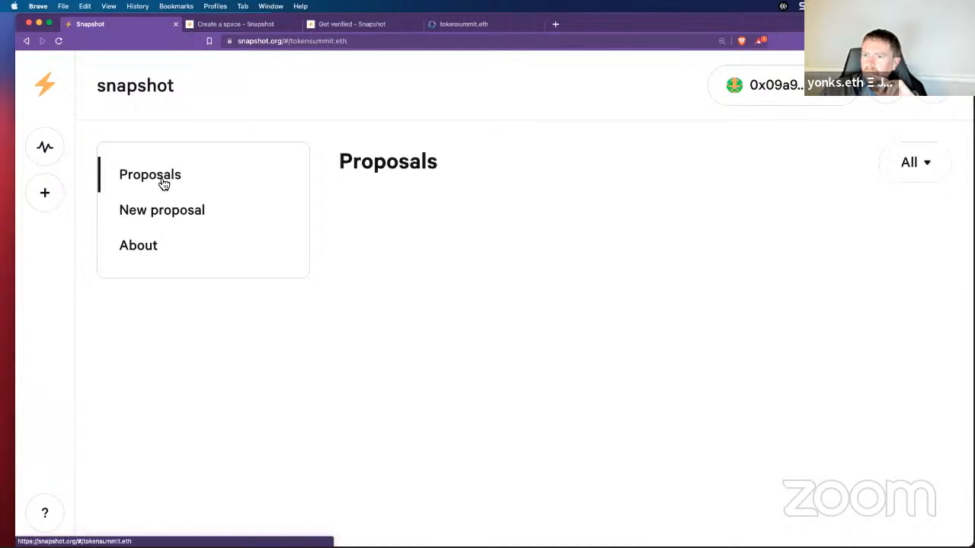
click(106, 93)
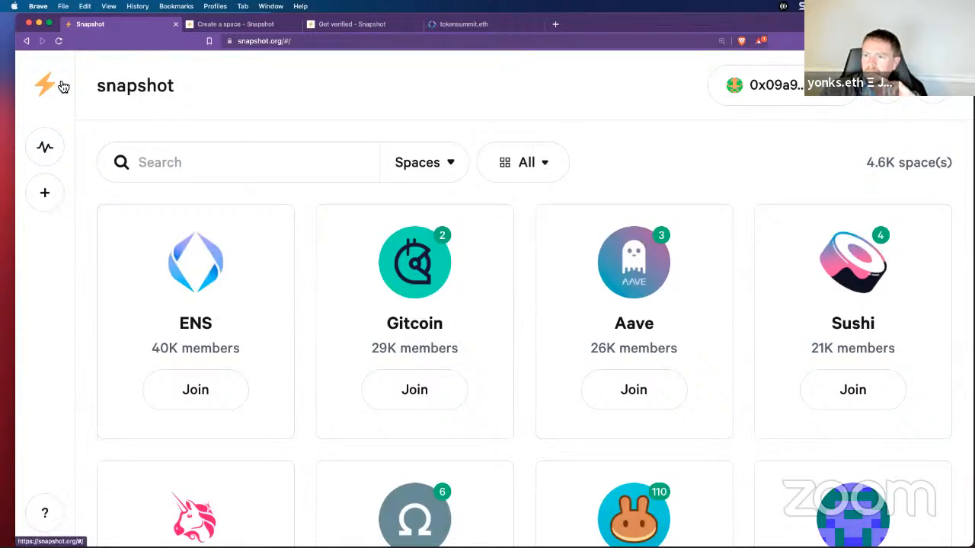
Step: Turn on the dark theme, search spaces for 'tokensu', clear the search, and go back to tokensummit.eth
click(872, 96)
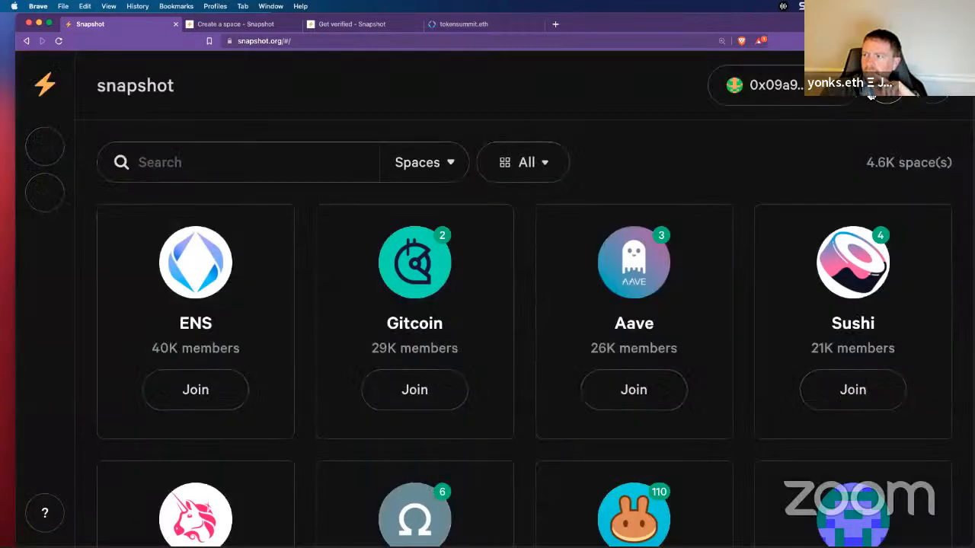
click(227, 160)
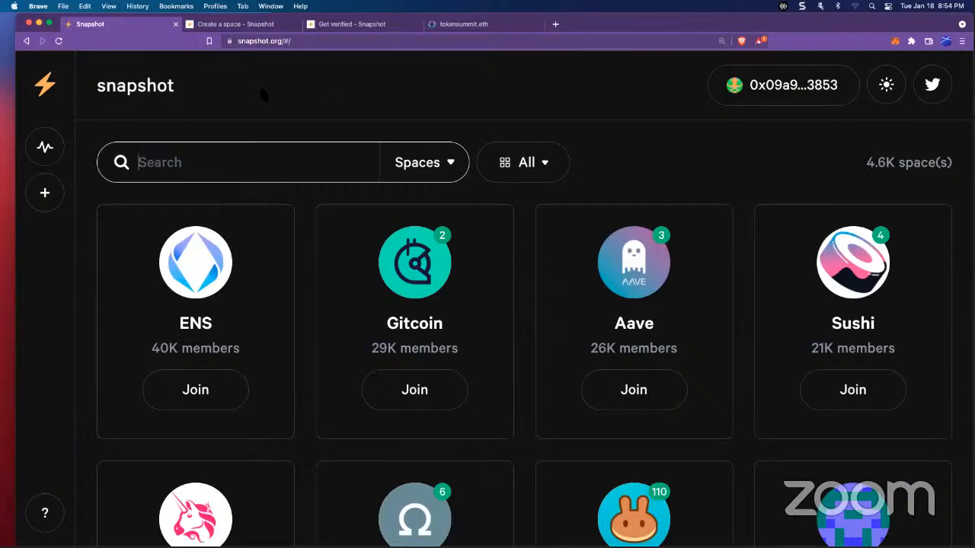
text(toke)
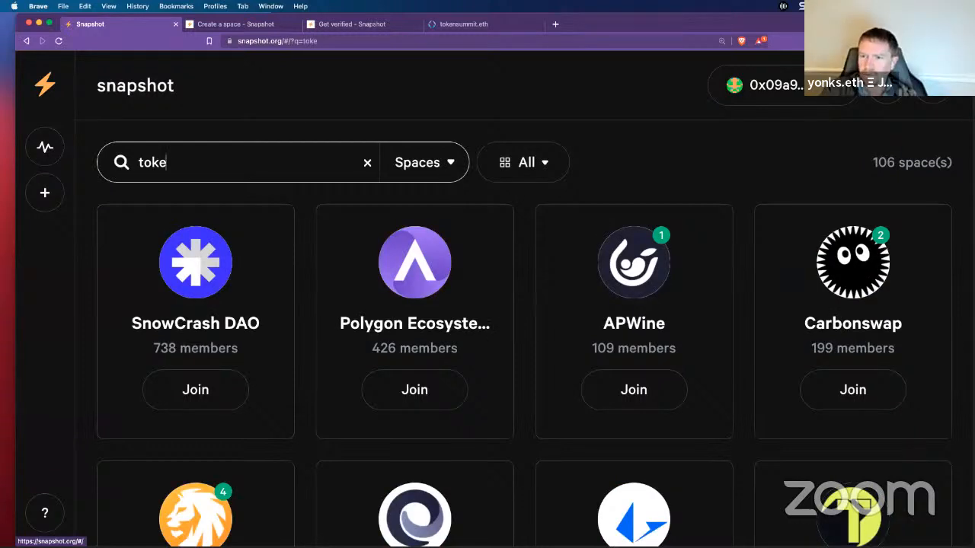
text(nsu)
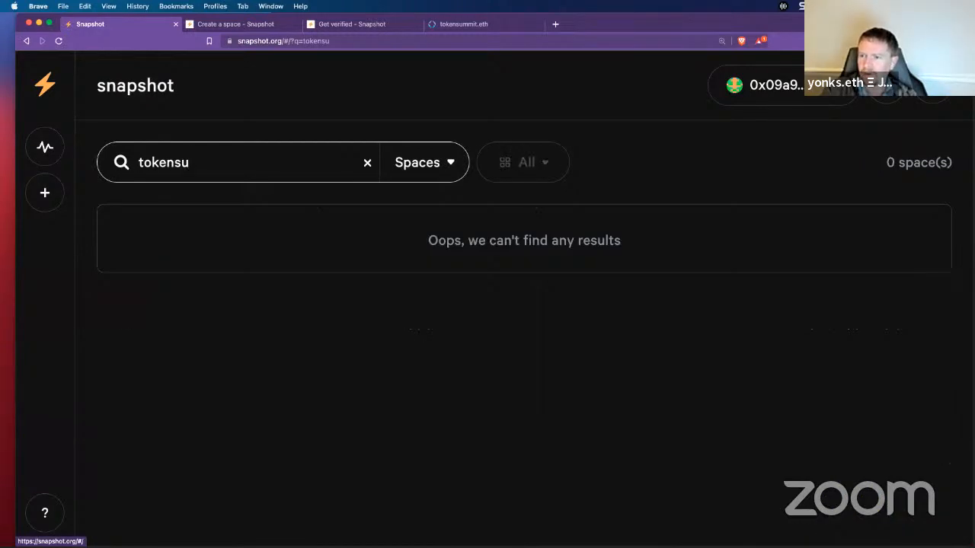
key(BackSpace)
key(BackSpace)
key(BackSpace)
key(BackSpace)
key(BackSpace)
key(BackSpace)
key(BackSpace)
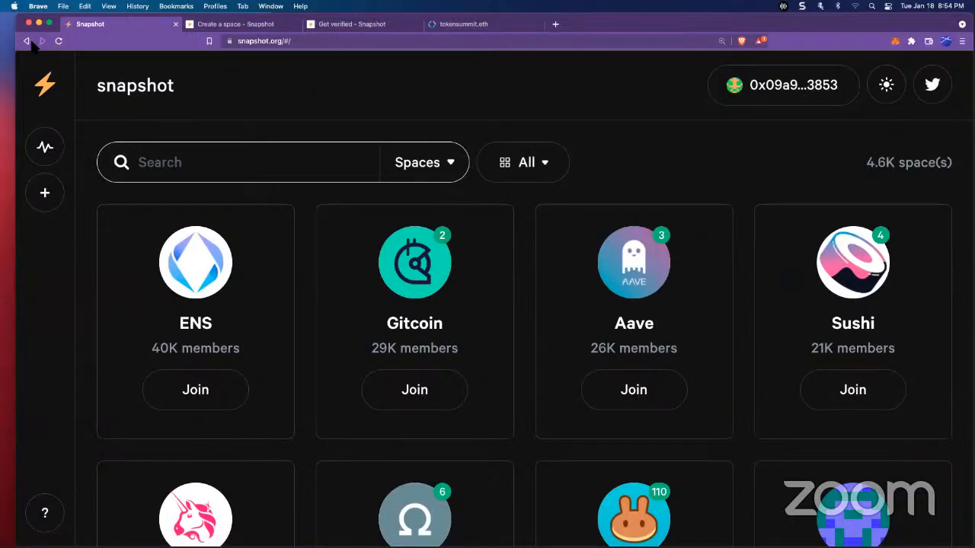
text(tokensu)
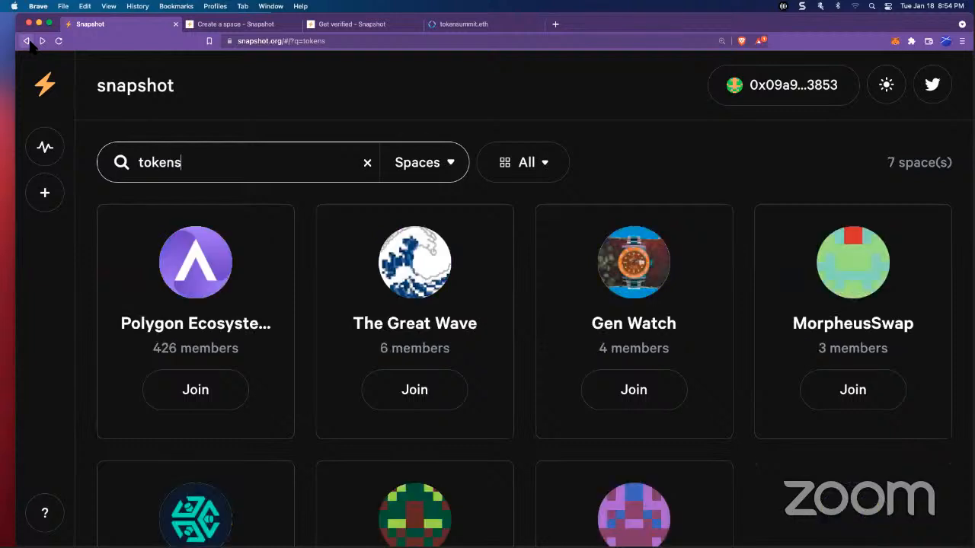
key(BackSpace)
key(BackSpace)
key(BackSpace)
key(BackSpace)
key(BackSpace)
key(BackSpace)
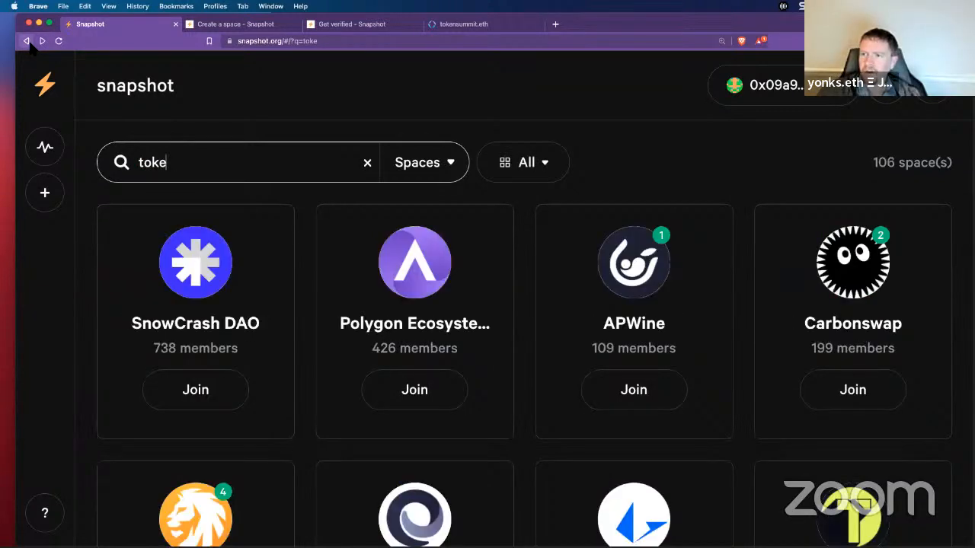
key(BackSpace)
click(26, 41)
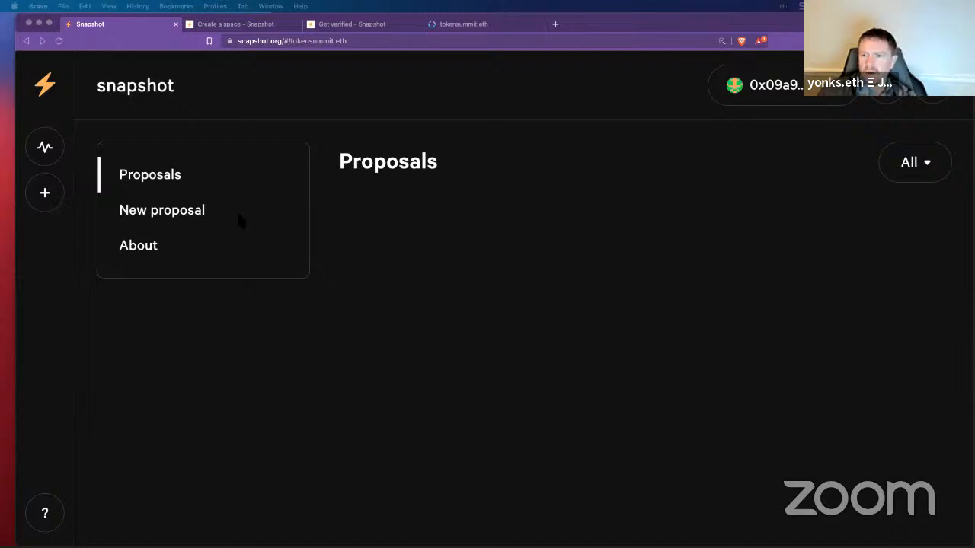
click(142, 250)
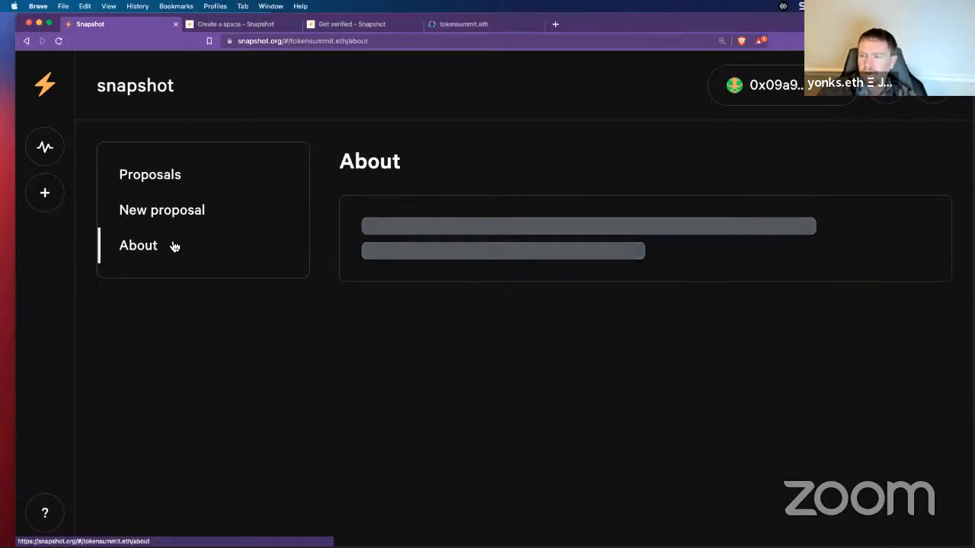
click(192, 210)
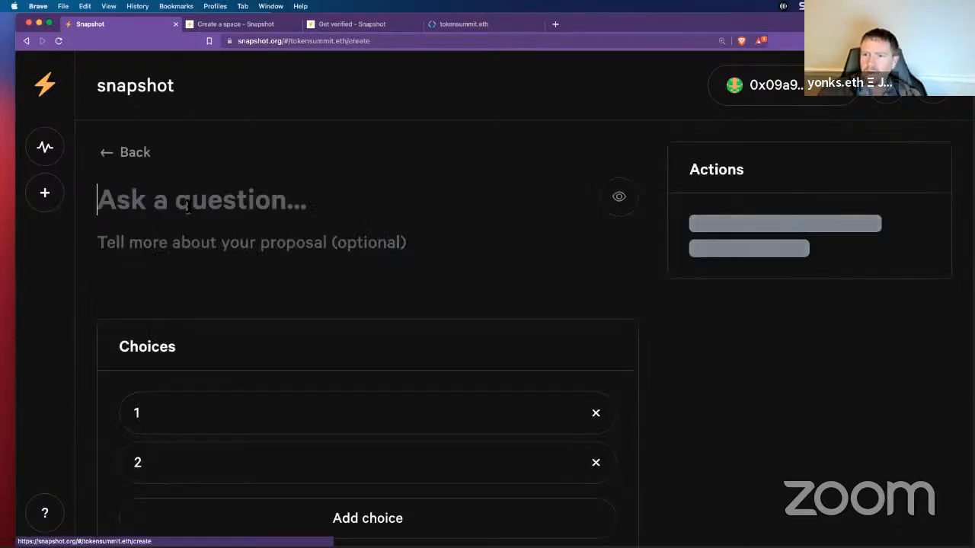
click(114, 154)
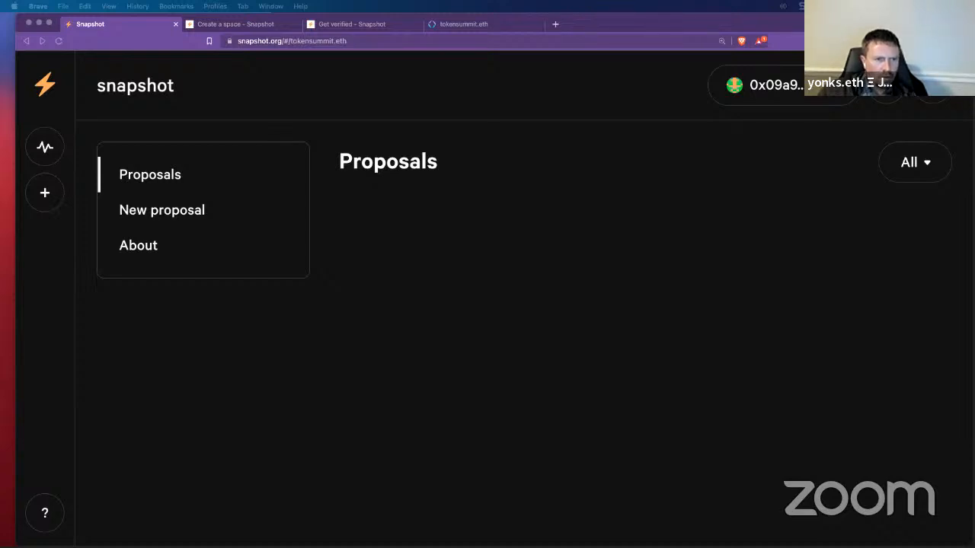
Step: Open the space's /settings page and enter the name 'Token Summit DAO'
click(391, 42)
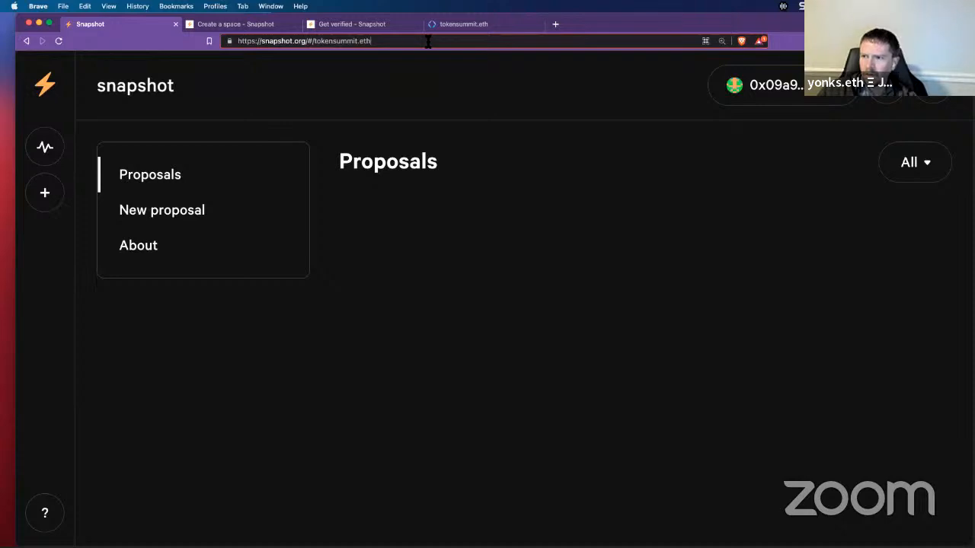
text(/settings)
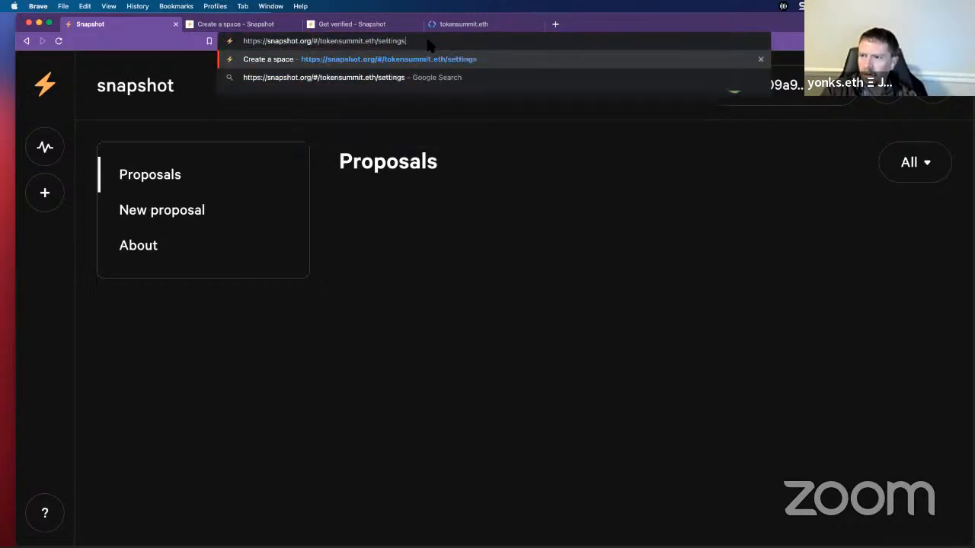
key(Return)
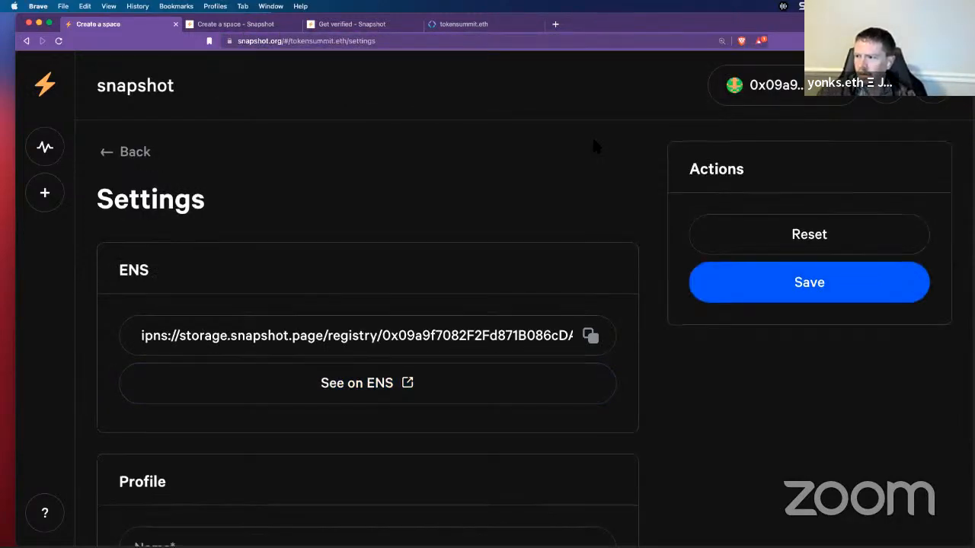
scroll(594, 144, down, 5)
click(335, 299)
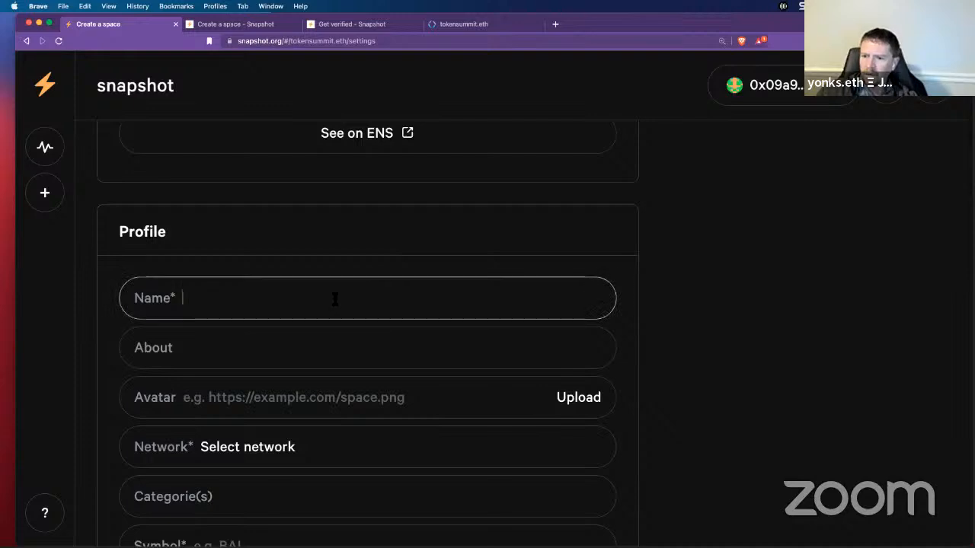
text(Toke)
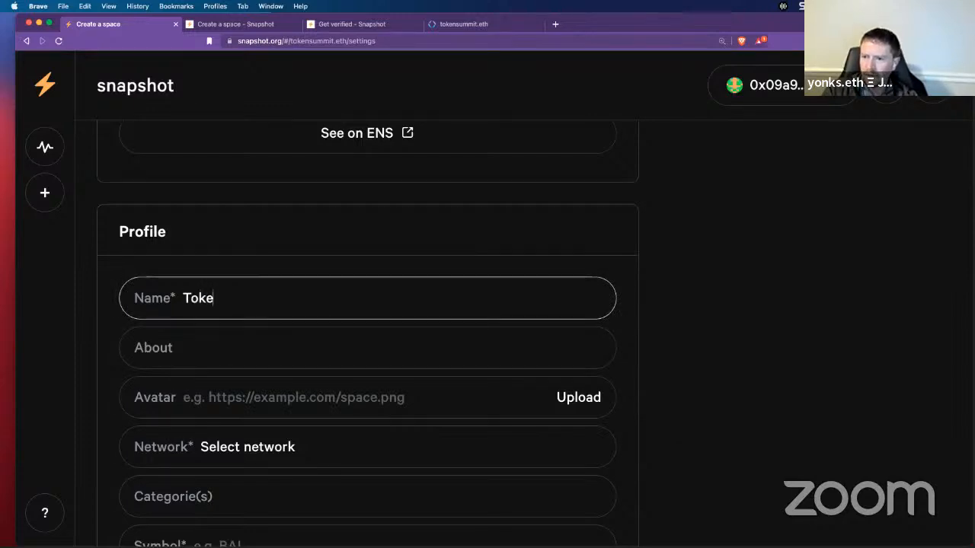
text(n Summit DAO)
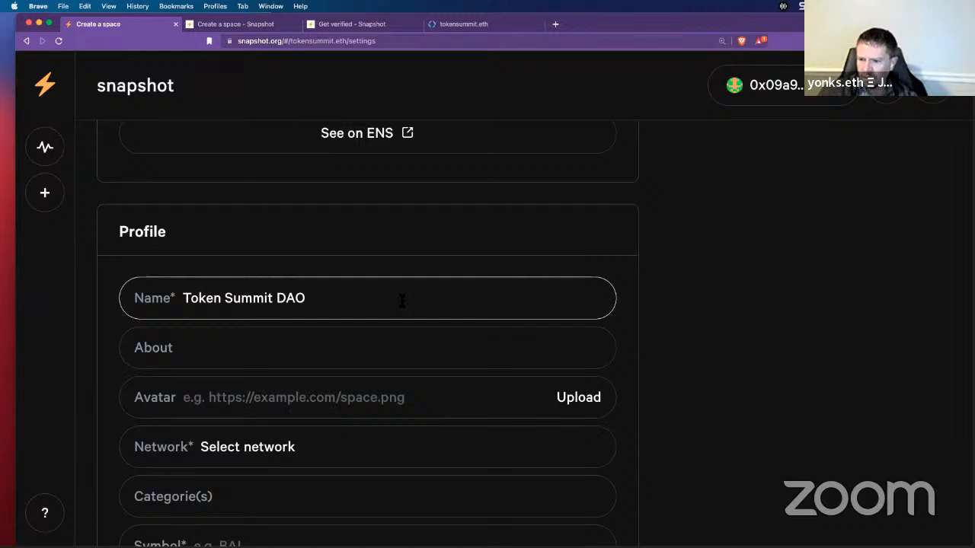
Step: Set the network to Polygon Mainnet by searching 'matic'
scroll(404, 299, down, 2)
click(301, 362)
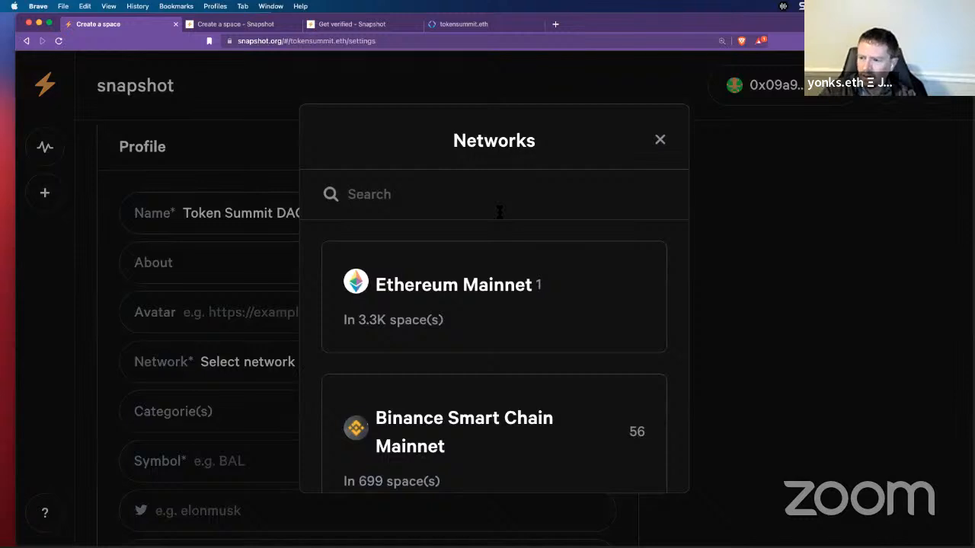
text(matic)
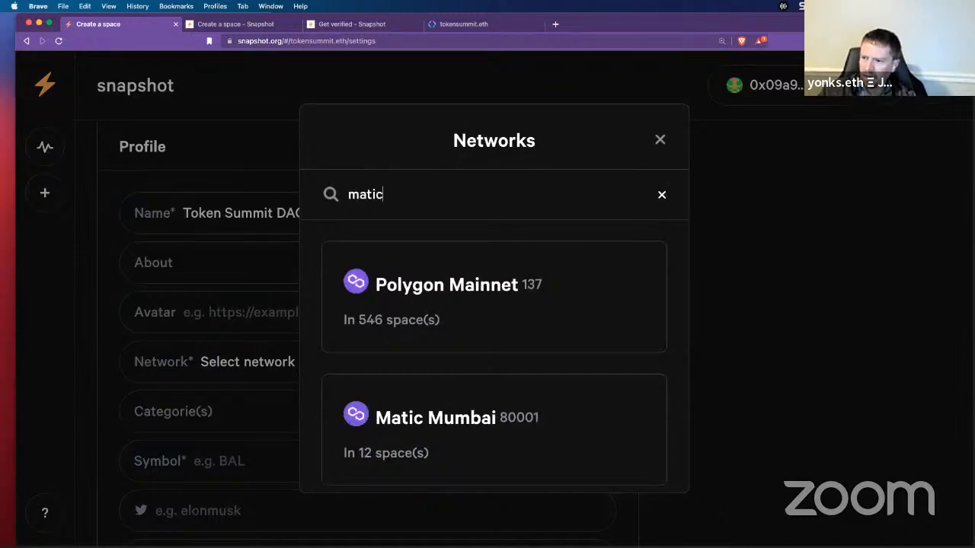
click(462, 291)
Step: Choose Media and Social as the space's categories and confirm
scroll(460, 288, down, 3)
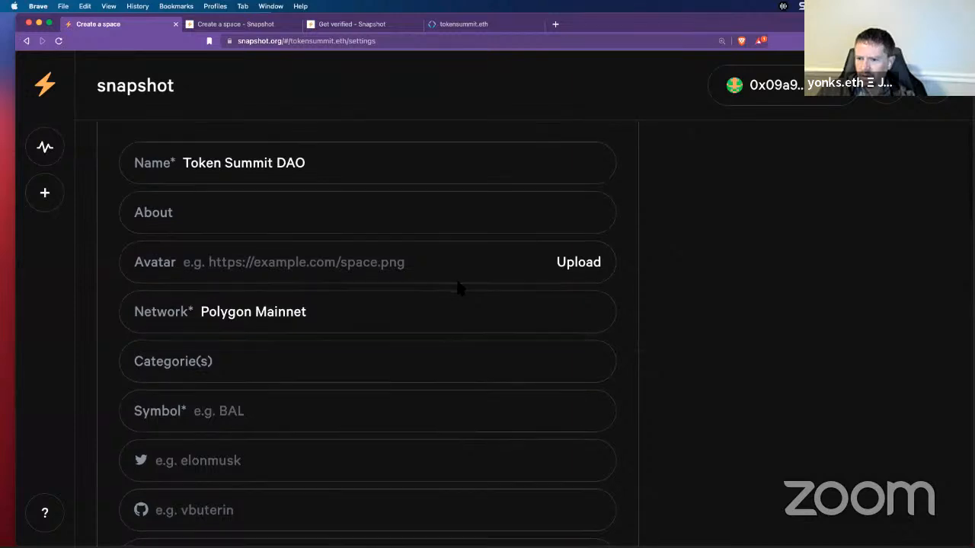
click(303, 337)
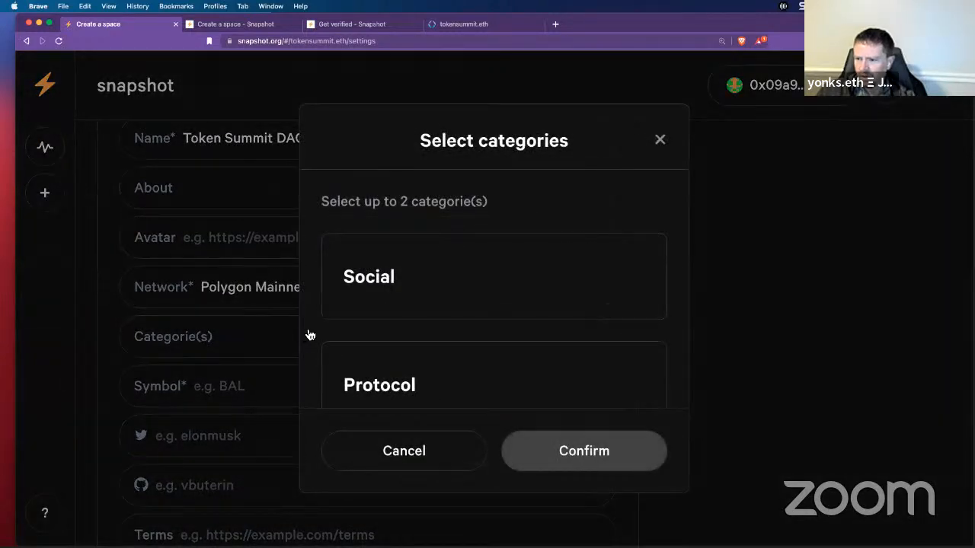
scroll(495, 287, down, 5)
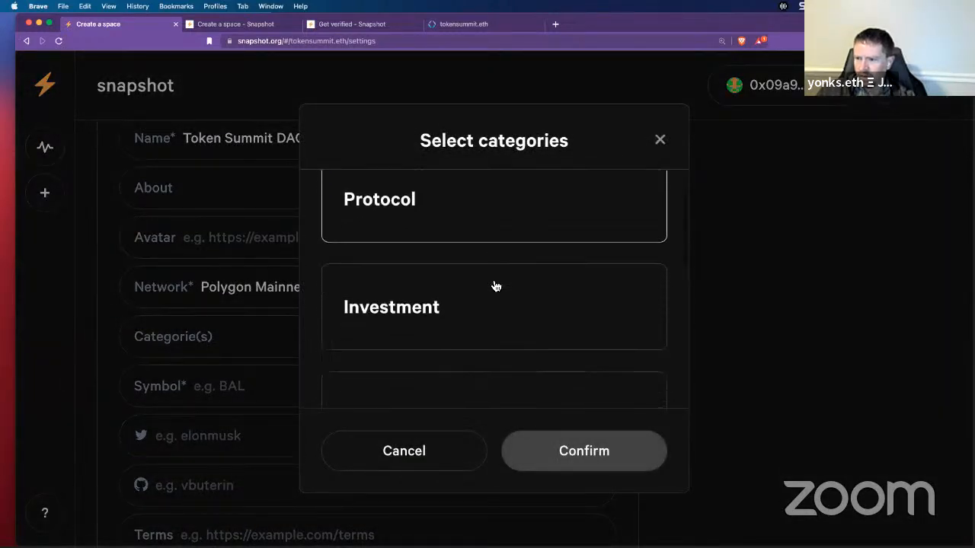
scroll(495, 286, down, 5)
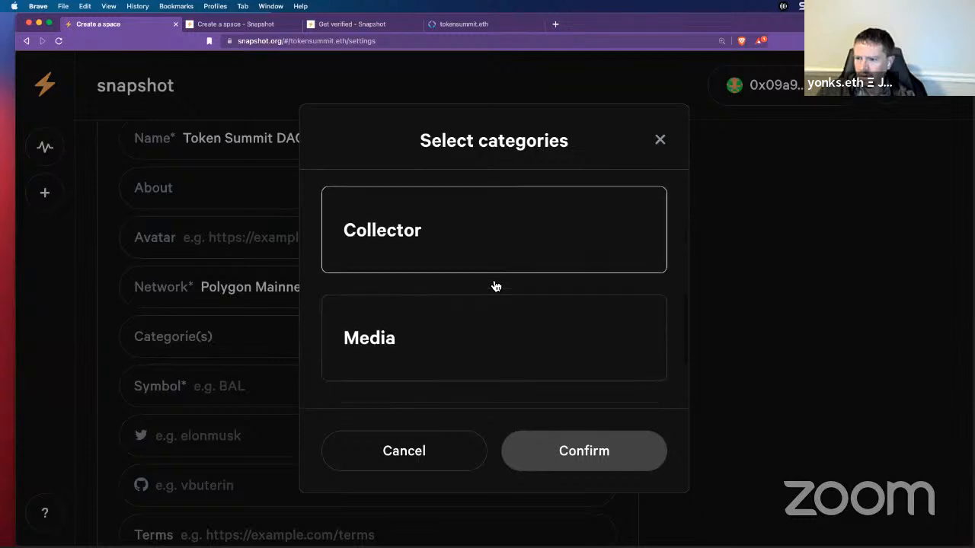
scroll(491, 282, up, 3)
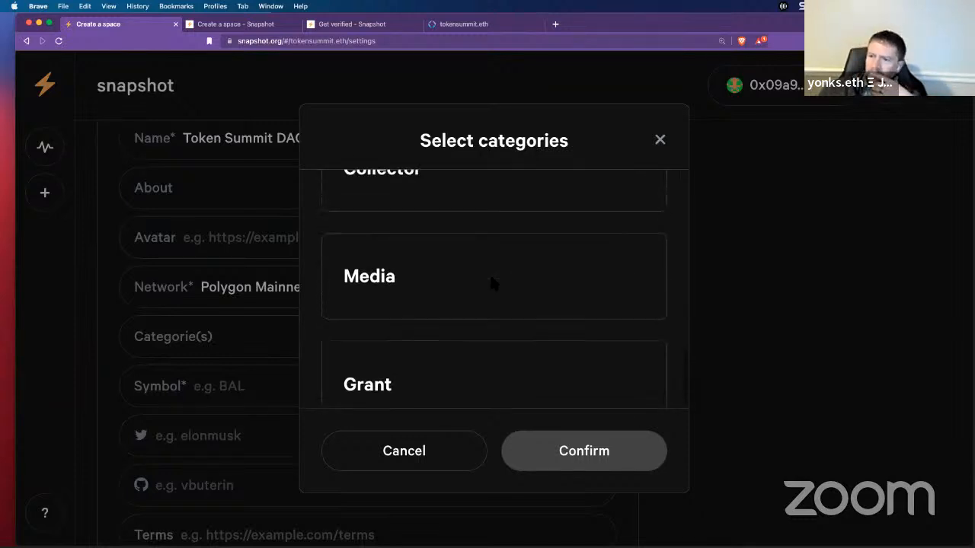
scroll(492, 282, down, 1)
scroll(491, 282, down, 1)
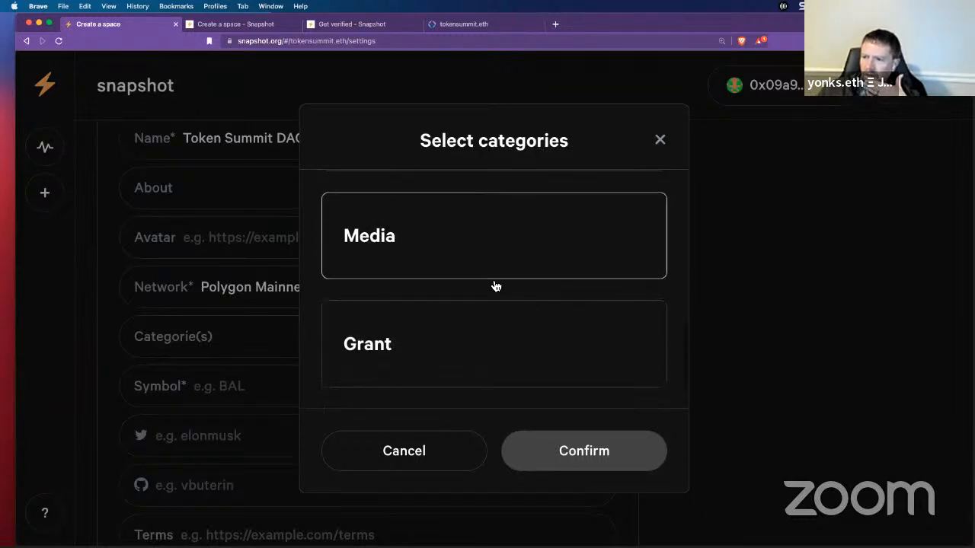
click(492, 264)
scroll(555, 283, up, 1)
scroll(555, 284, up, 5)
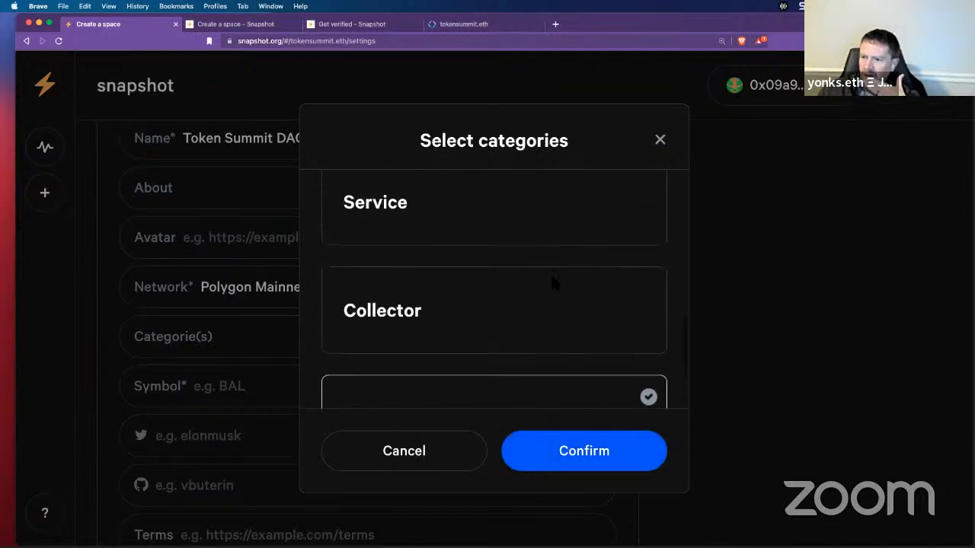
scroll(556, 287, up, 4)
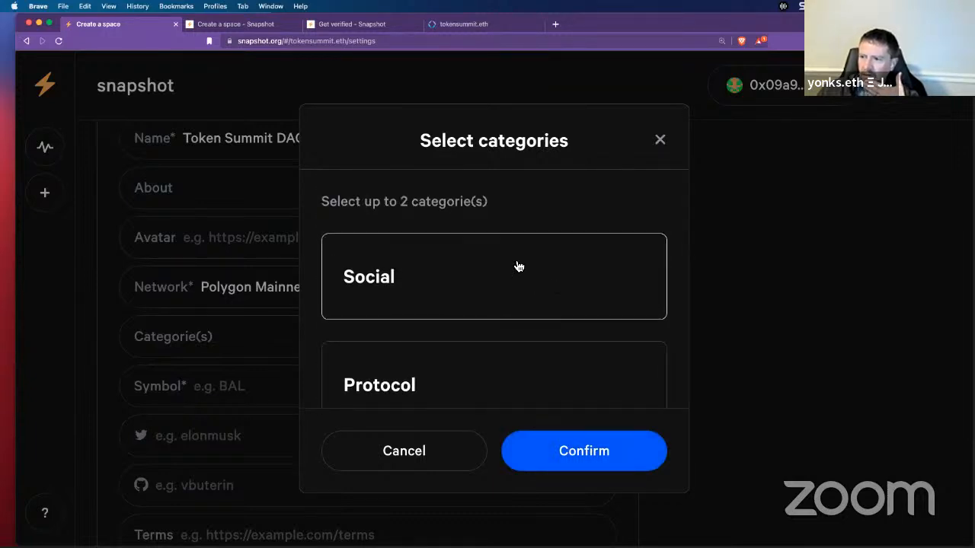
click(538, 289)
click(601, 453)
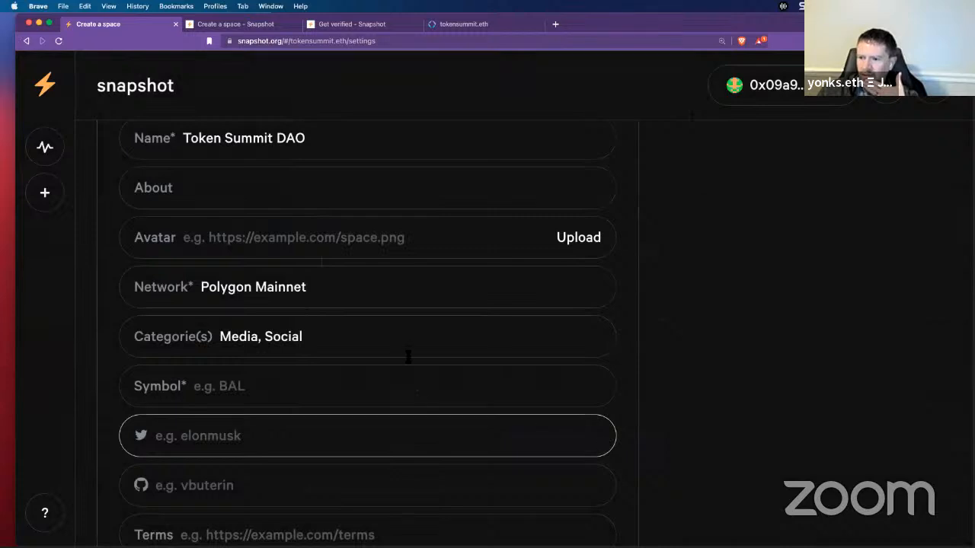
Step: Set the symbol to TSDAO and the Twitter handle to TokenSummitDAO
click(282, 385)
text(TSDAO)
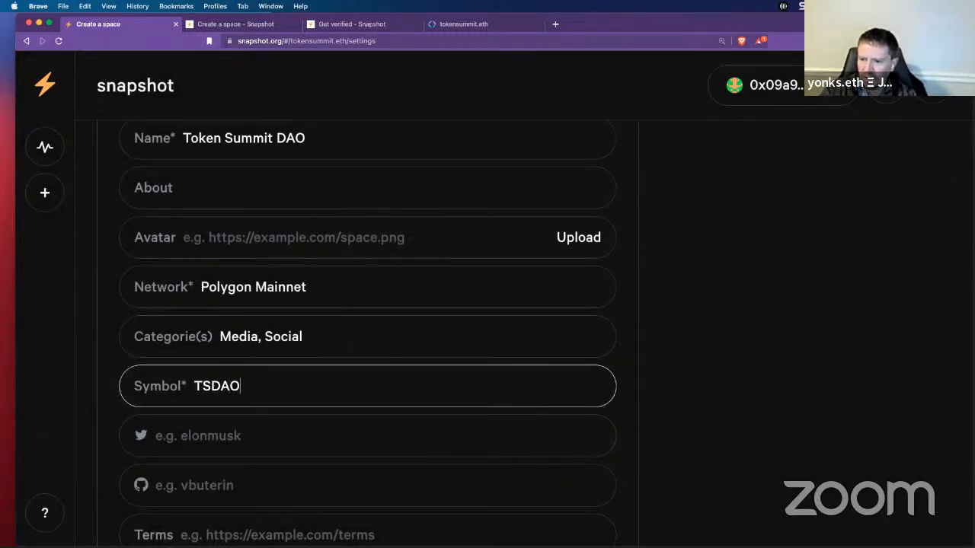
click(291, 432)
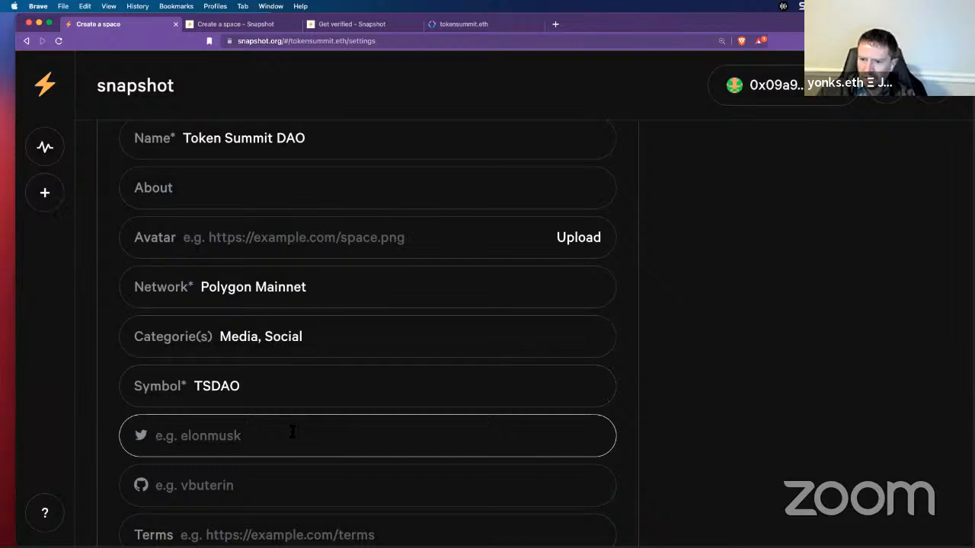
text(Token)
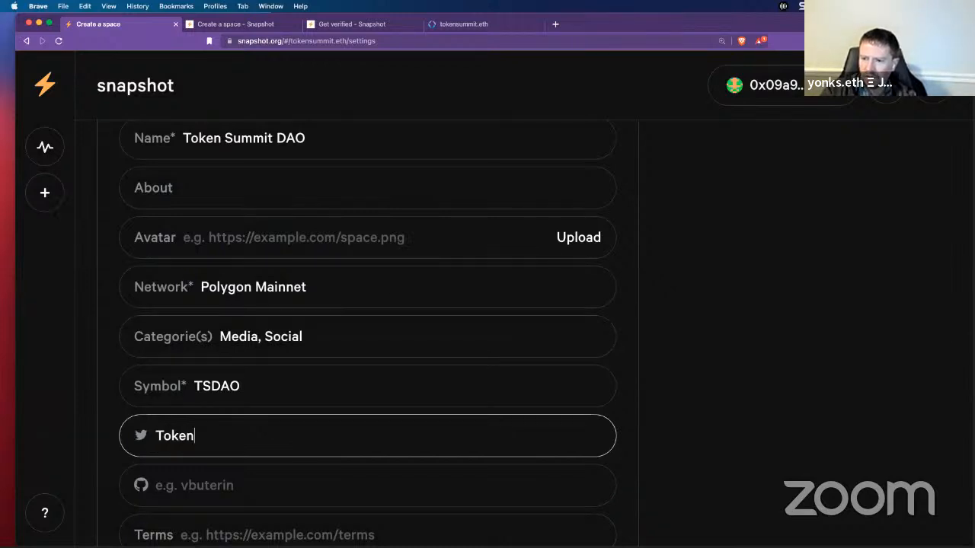
text(SummitDAO)
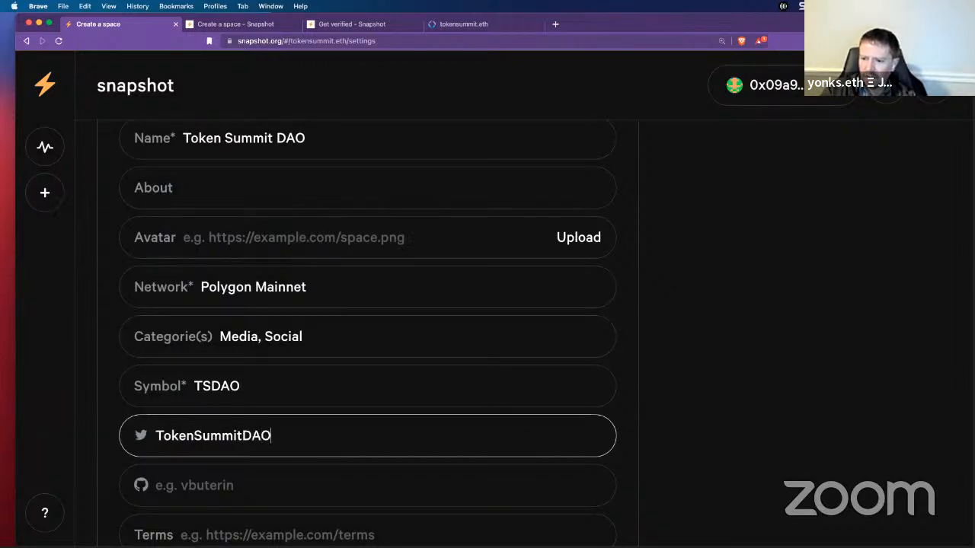
Step: Copy TokenSummitDAO into the GitHub field and scroll down to Admins
double_click(283, 434)
key(super+c)
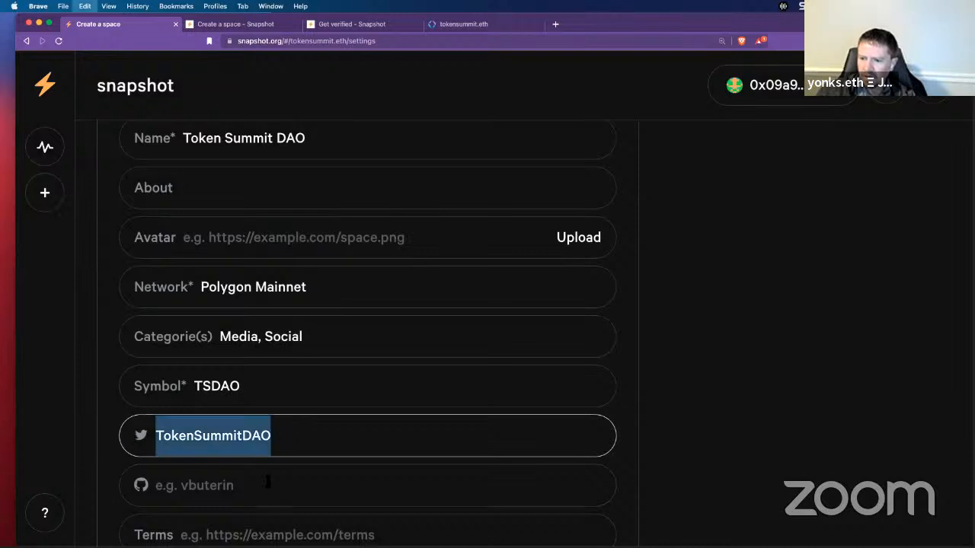
click(267, 479)
key(super+v)
scroll(348, 438, down, 3)
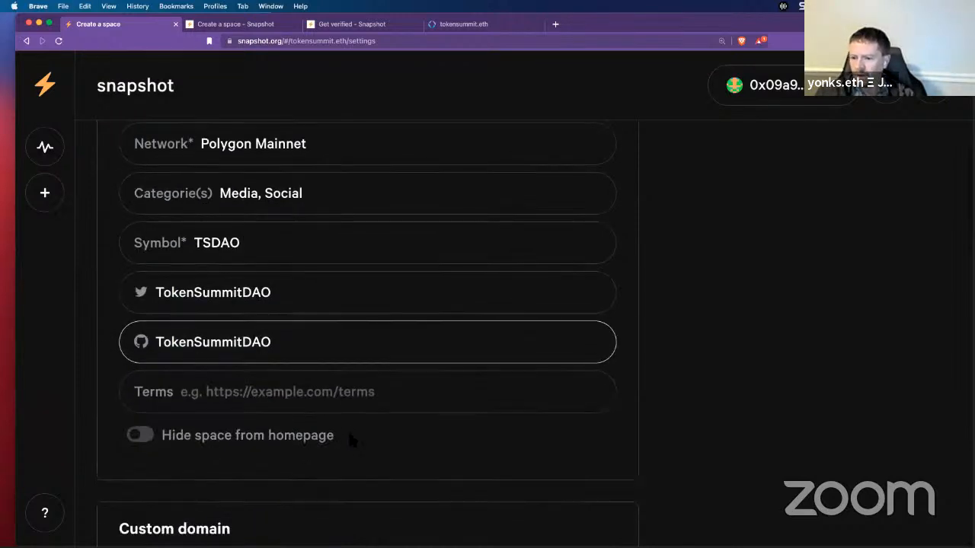
scroll(388, 421, down, 5)
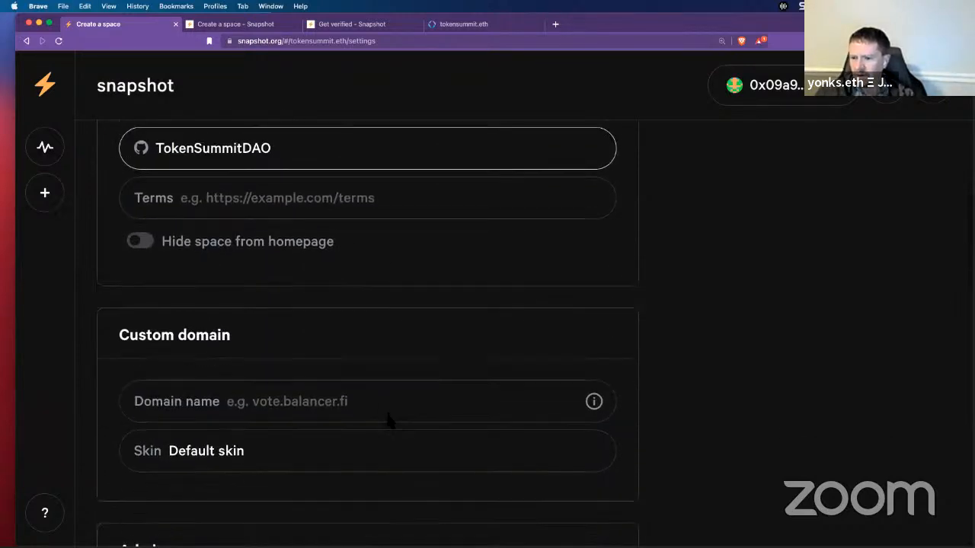
scroll(388, 417, up, 8)
scroll(389, 418, down, 3)
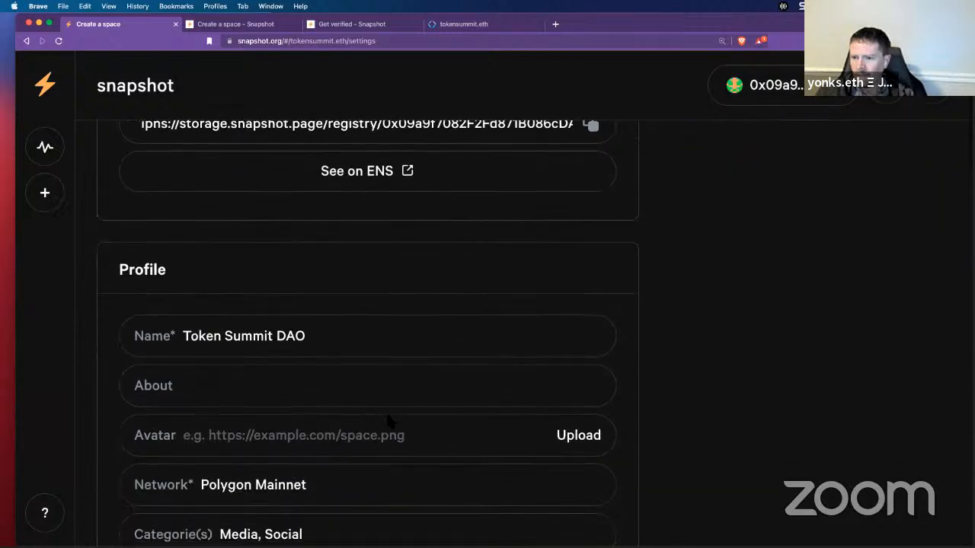
scroll(387, 418, down, 1)
scroll(387, 418, down, 3)
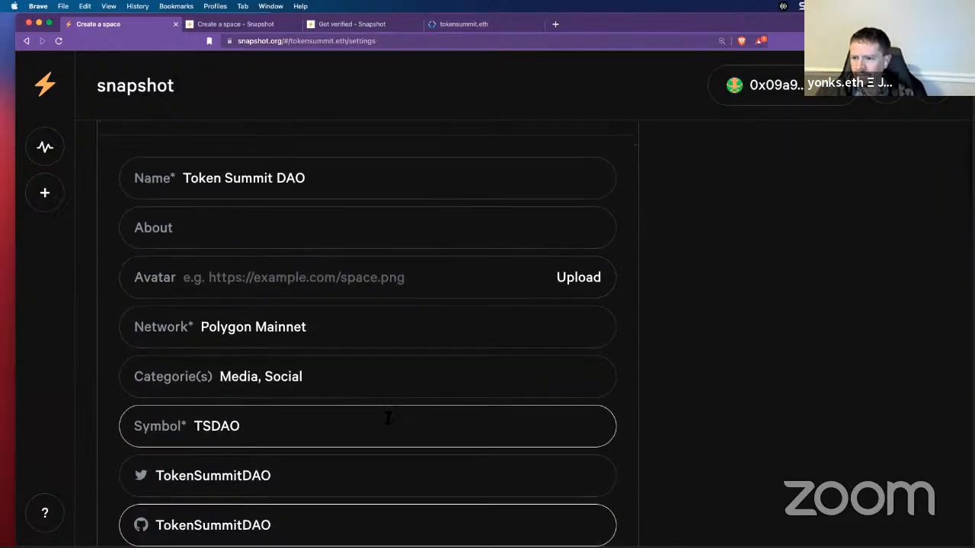
scroll(388, 421, down, 12)
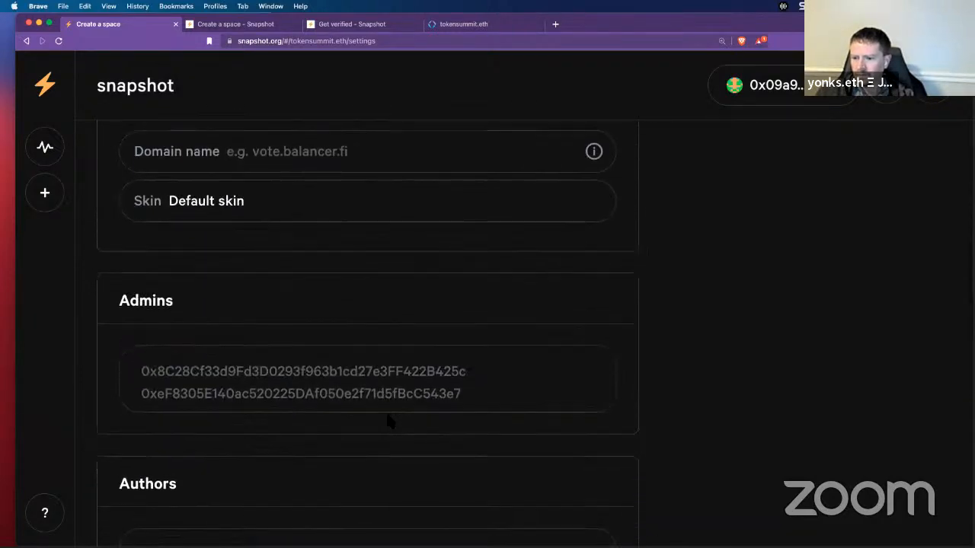
scroll(609, 258, down, 2)
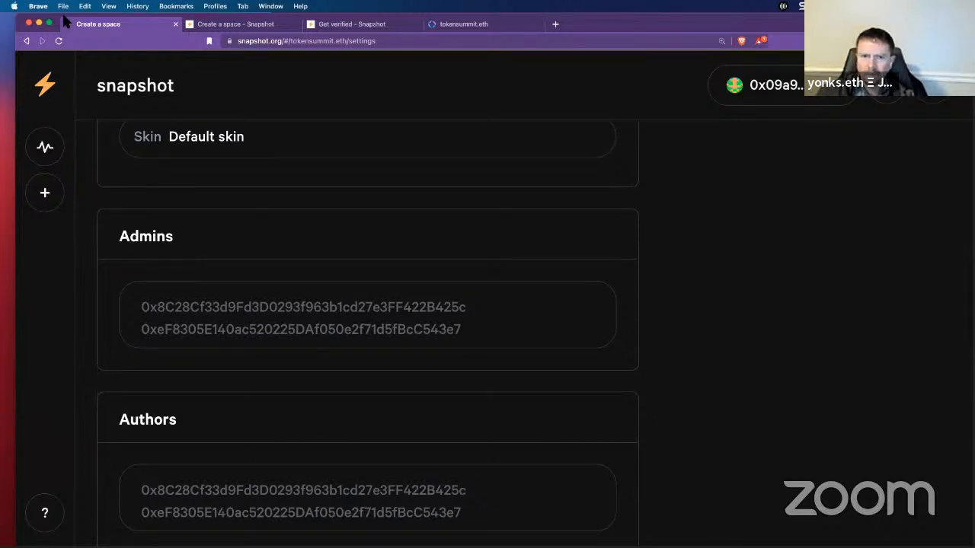
Step: Paste the first three admin wallet addresses into the Admins box, one per line
key(super+Tab)
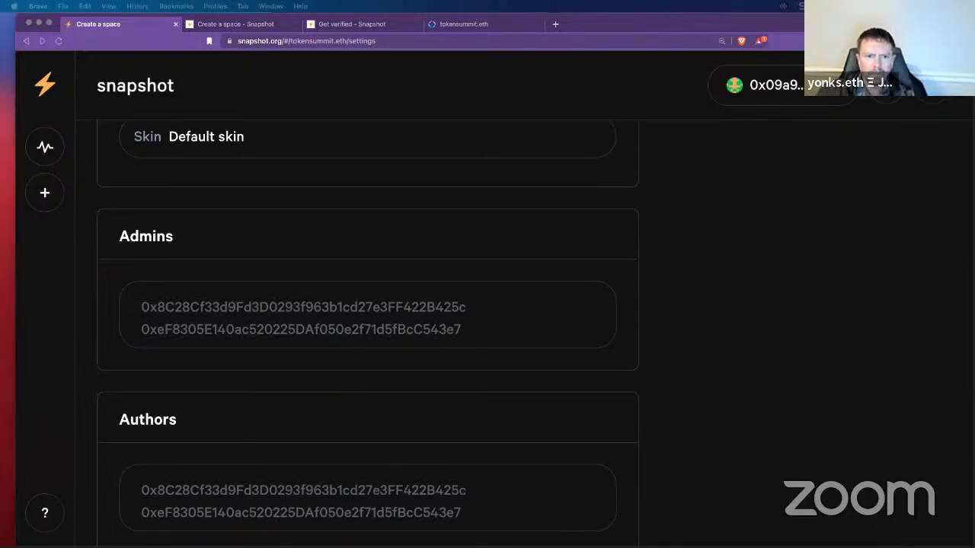
click(251, 309)
text(0xE1b1aEC67295E36803be239e55e0e3B67AF4fFB4)
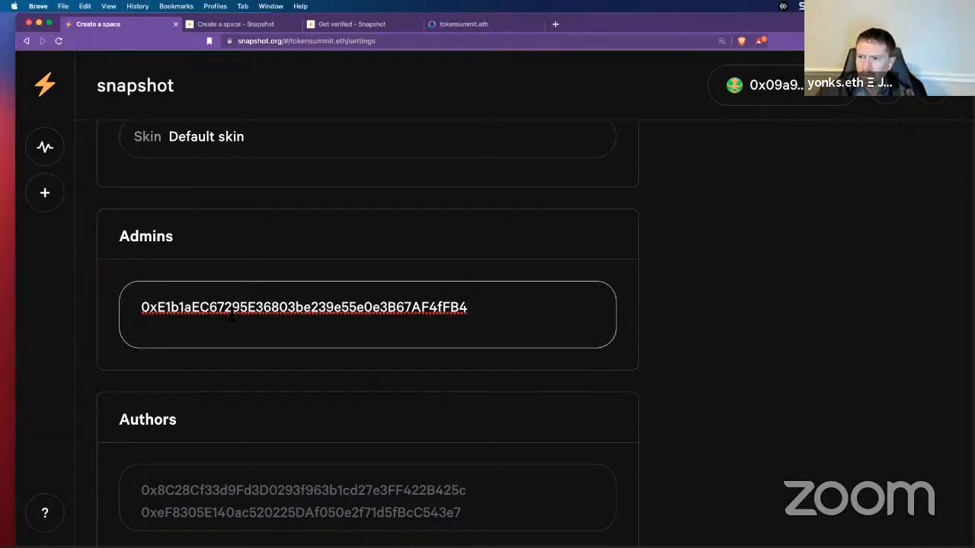
key(Return)
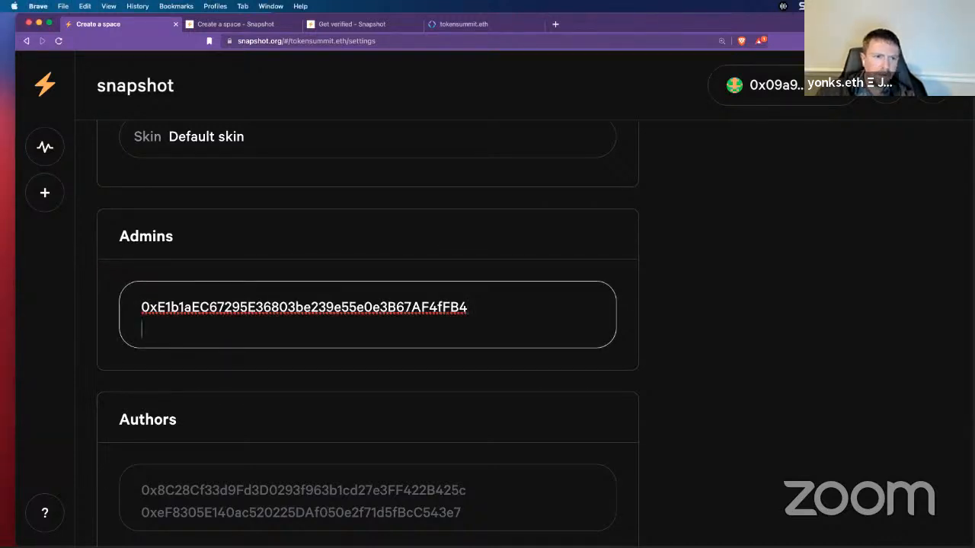
key(super+Tab)
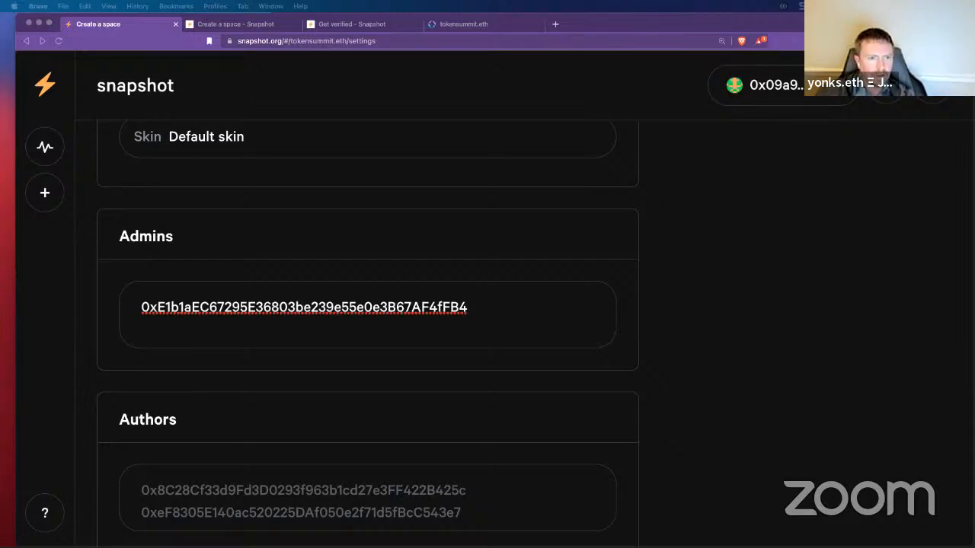
click(293, 344)
text(0x4C9598DFaCc61d5E26541ac27cC1cB0bc793c9Cb)
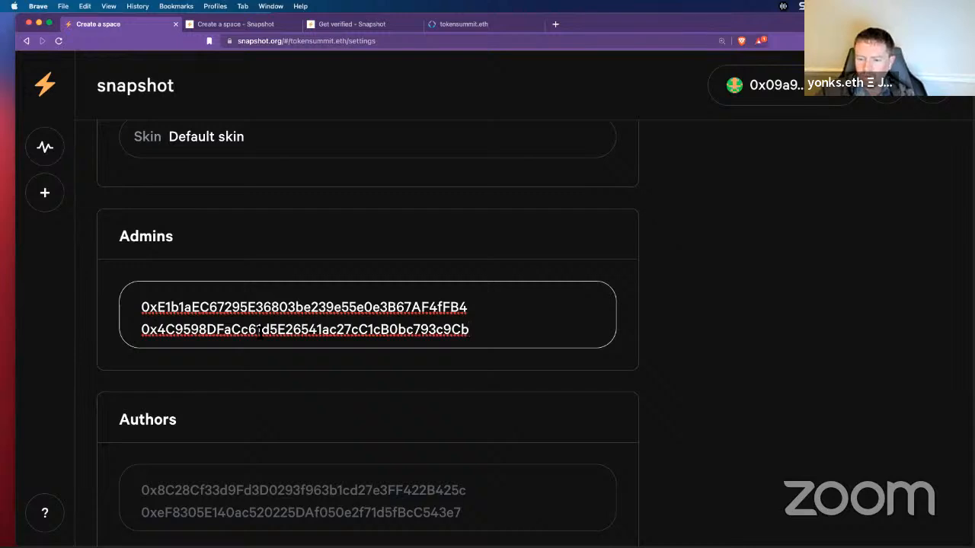
key(Return)
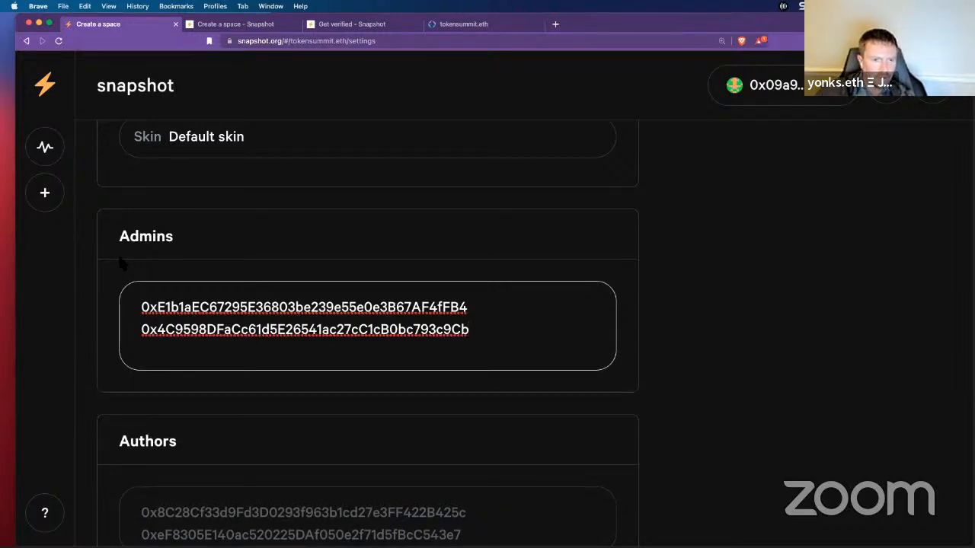
key(super+Tab)
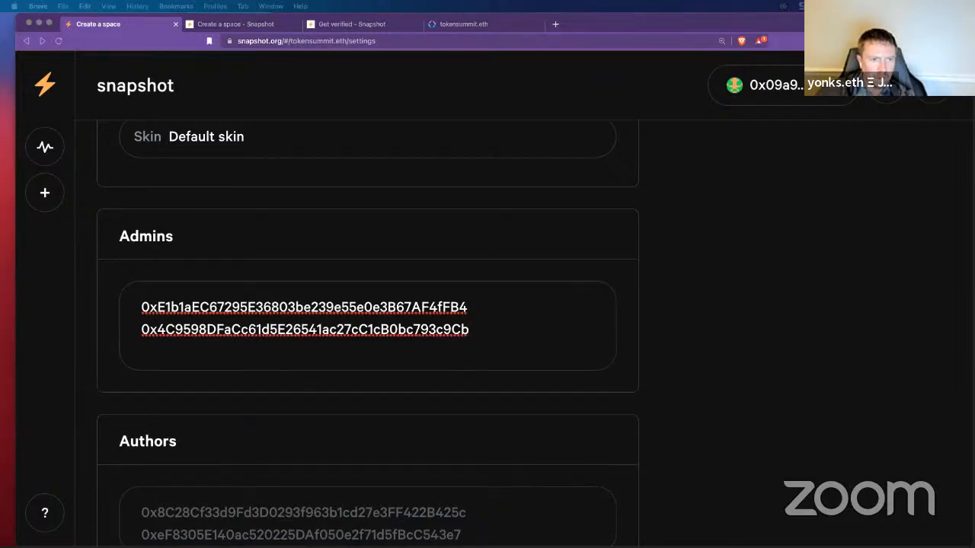
key(super+Tab)
text(0xF777A76dA9BC45e04De48FB07164f52c64d56317)
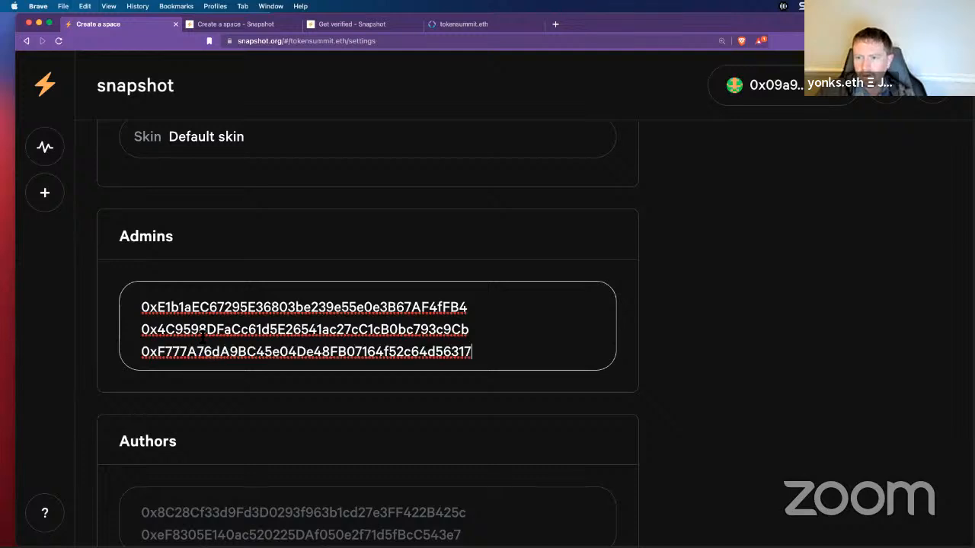
key(Return)
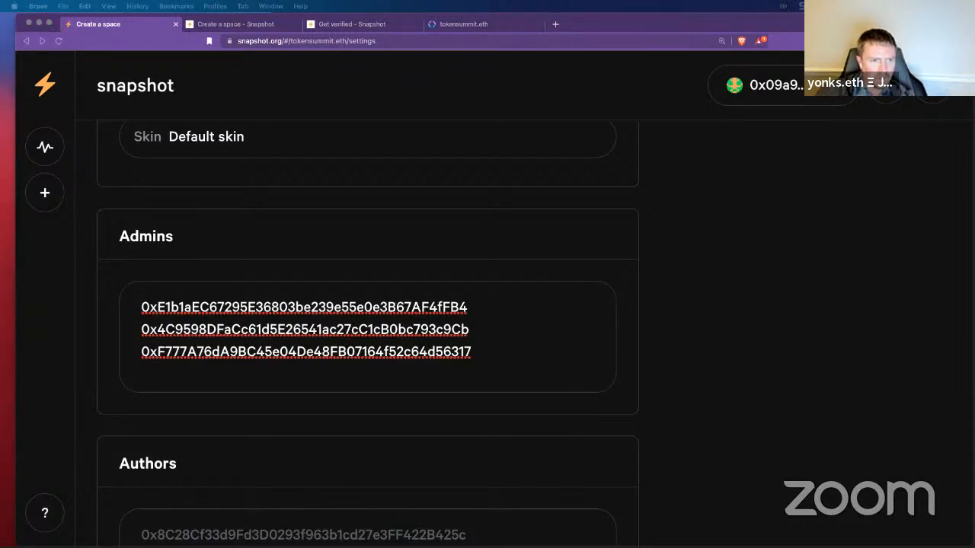
Step: Add the fourth, fifth and sixth admin addresses to the Admins list
click(206, 371)
text(0x41A7758CAA1fe15bE9f9432c9DeB06FAec08989A)
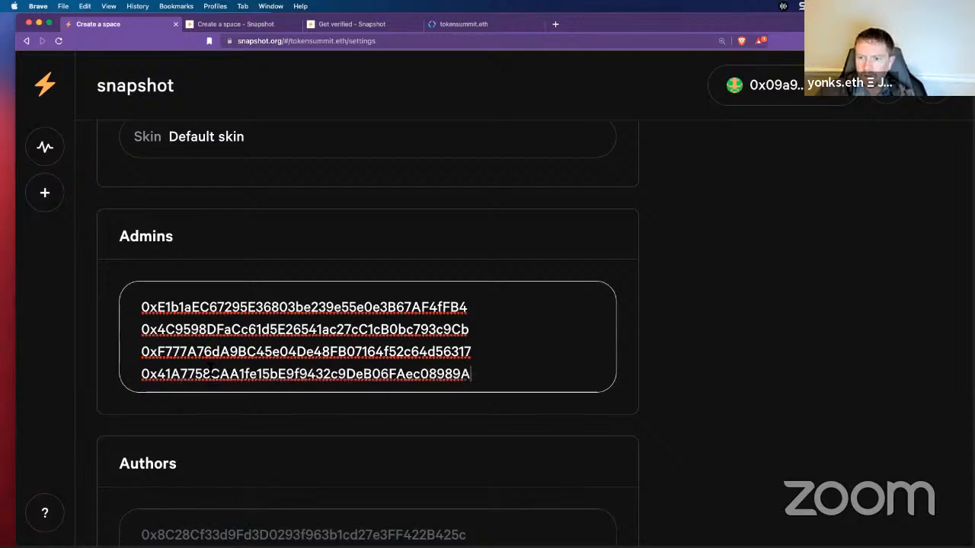
key(Return)
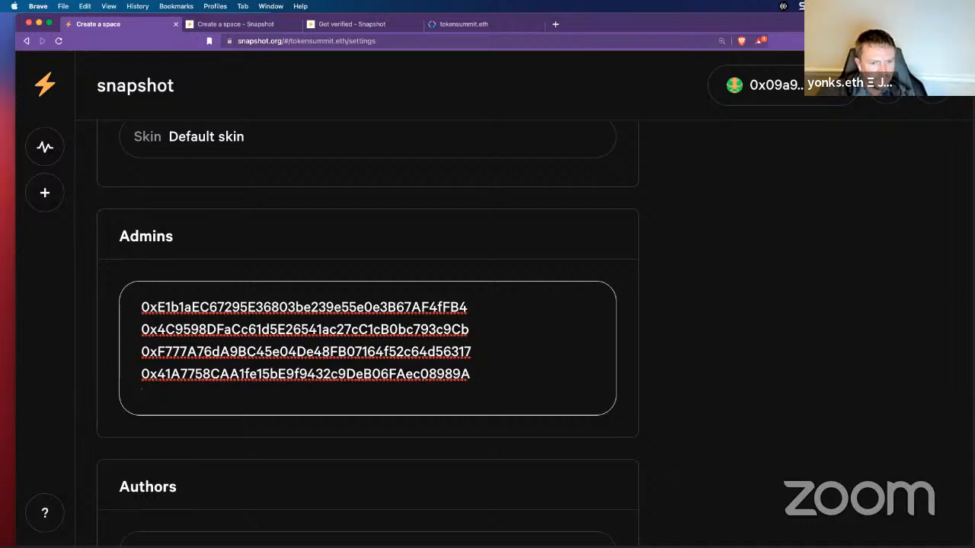
key(super+Tab)
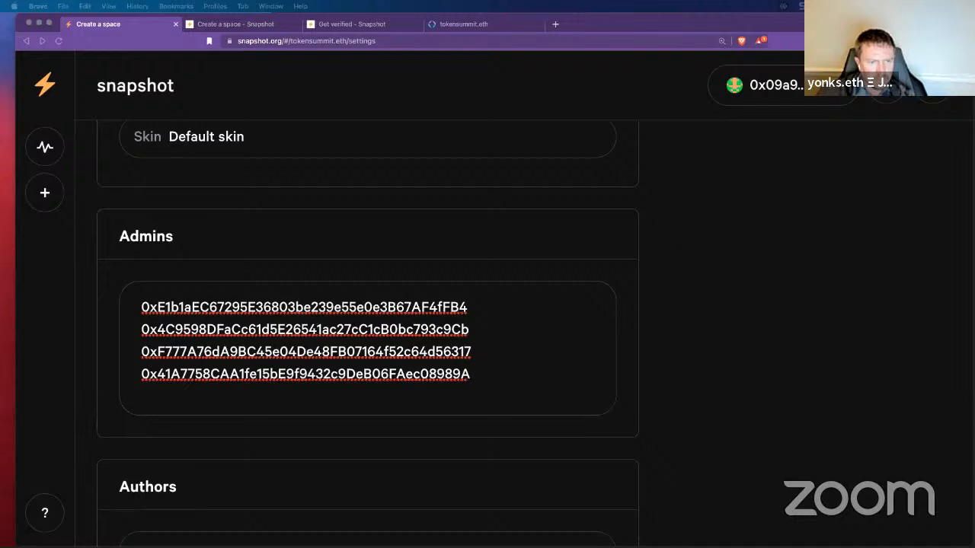
click(289, 395)
text(0x00627E45624C979a8ebC8C8A77f81C7b64c6867f)
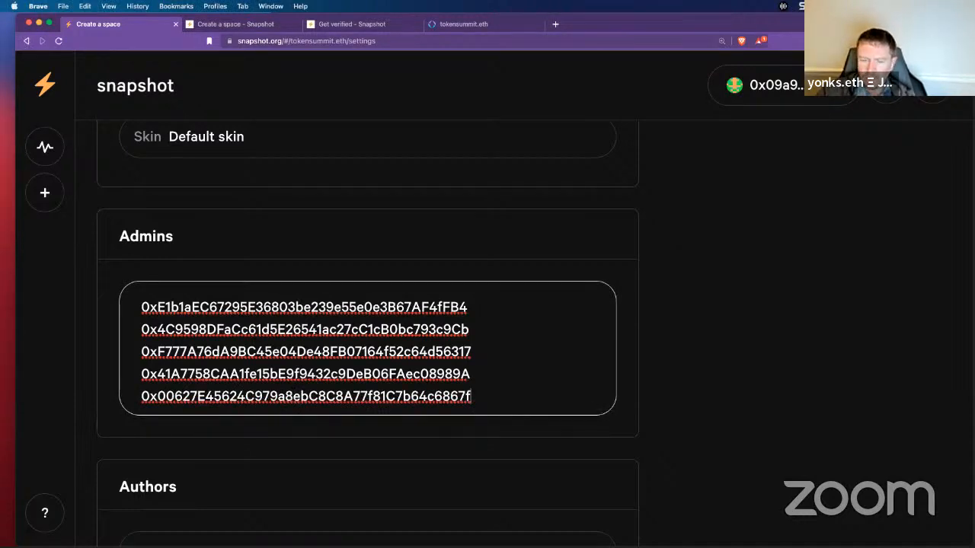
key(Return)
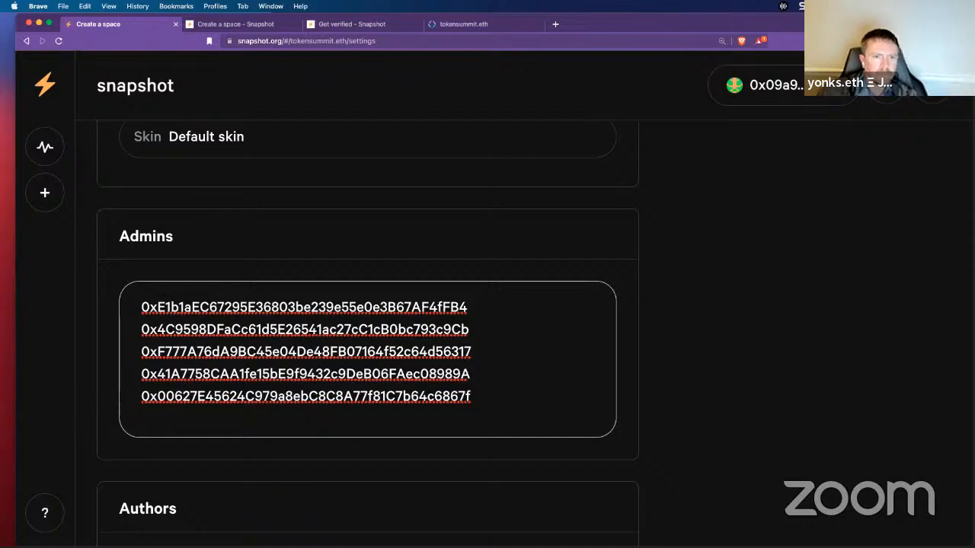
key(super+Tab)
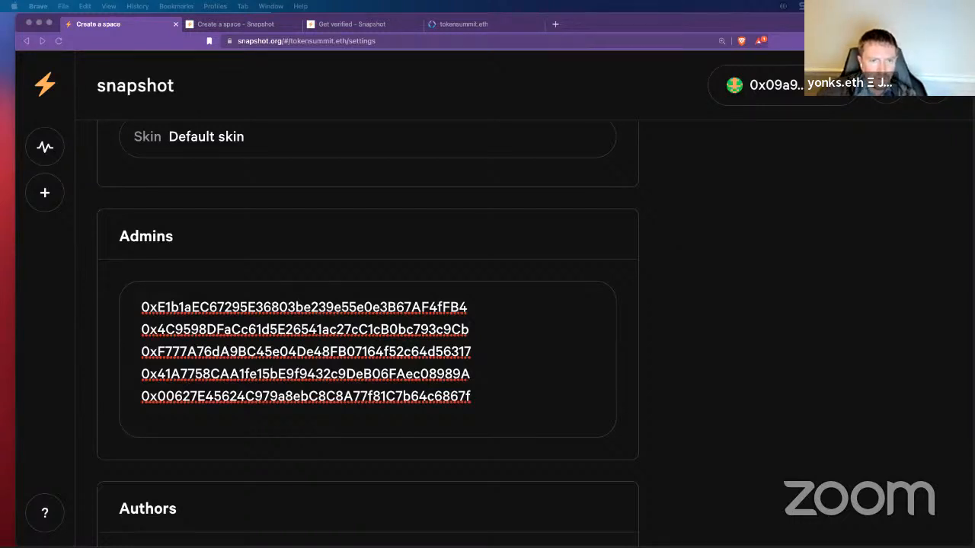
click(204, 409)
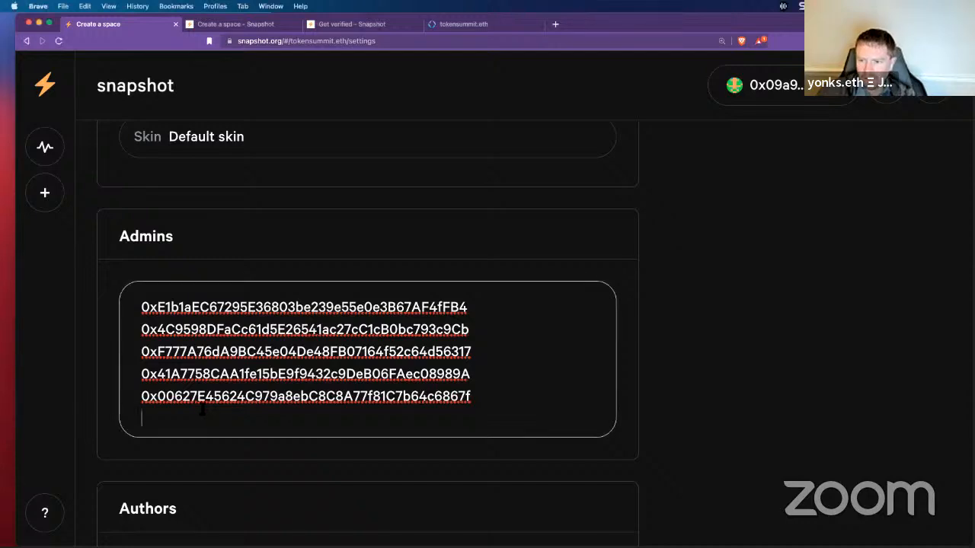
key(Return)
text(0x609F1FE76461bFB7f5e44Dc66D5806CD379c5094)
Step: Copy all six admin addresses into the Authors list
key(super+a)
key(super+c)
scroll(513, 346, down, 3)
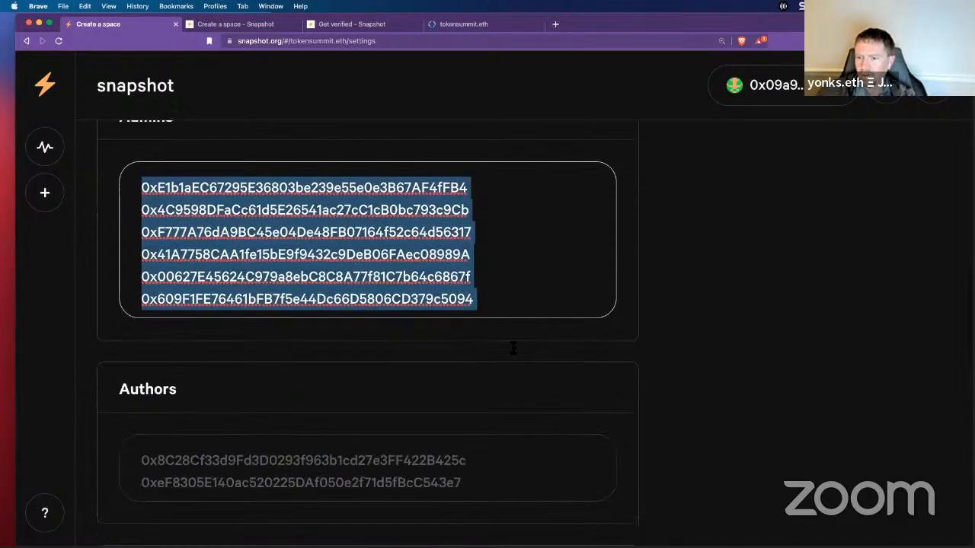
click(460, 450)
key(super+v)
scroll(523, 366, up, 1)
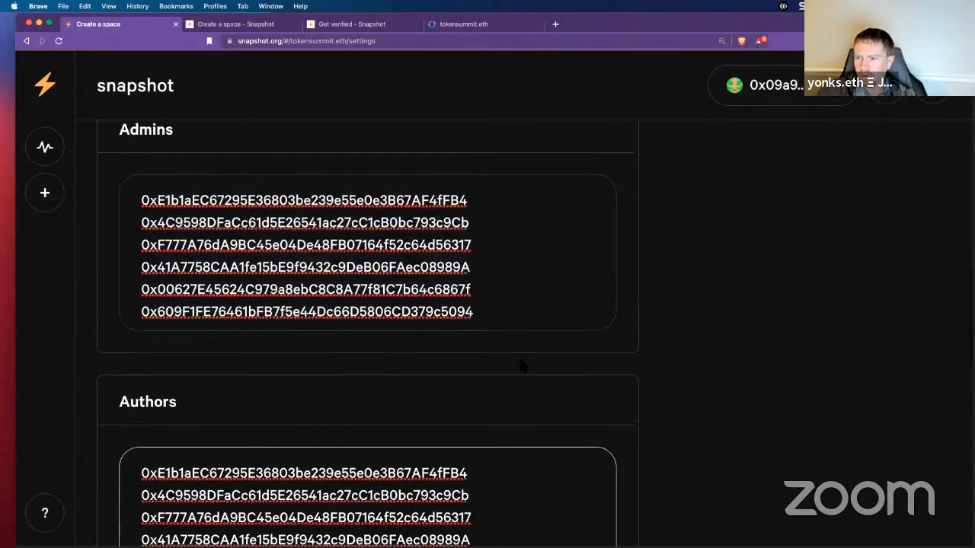
scroll(521, 366, down, 1)
scroll(521, 364, down, 5)
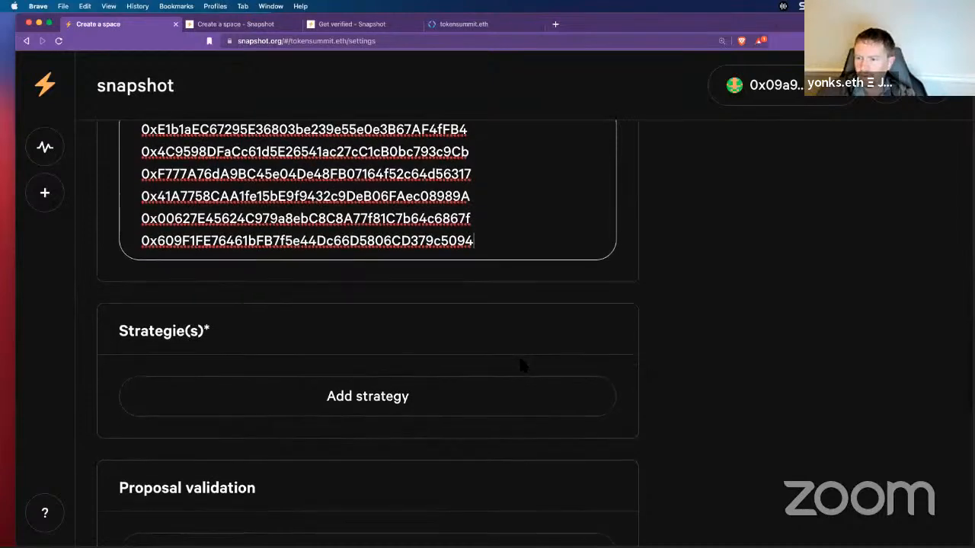
Step: Pick the erc20-balance-of strategy and give it the symbol TSDAO
click(460, 381)
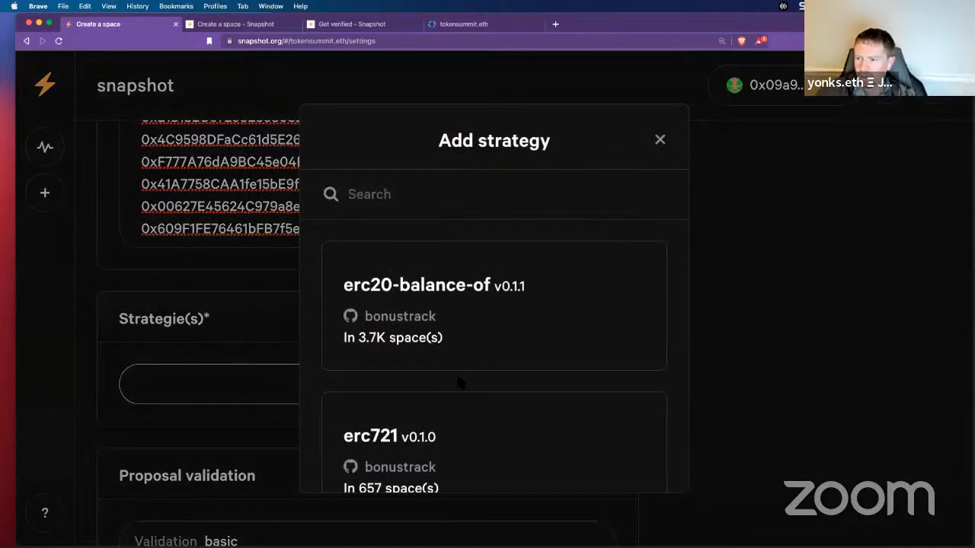
click(478, 297)
click(443, 232)
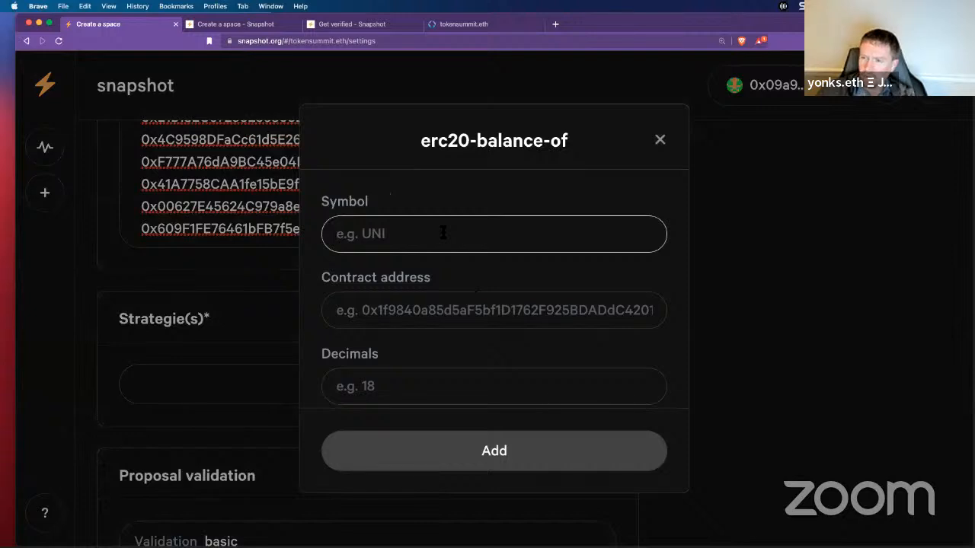
text(TS)
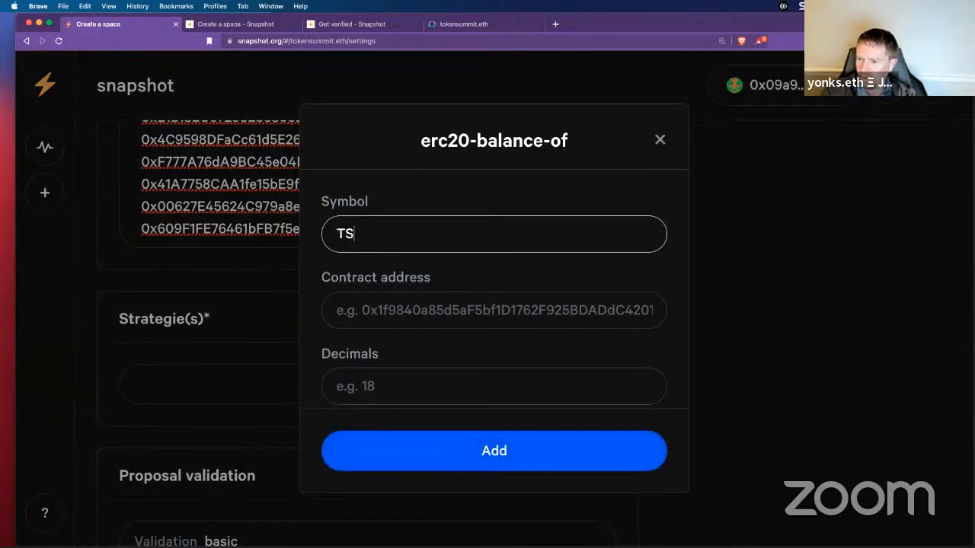
text(DAO)
key(Tab)
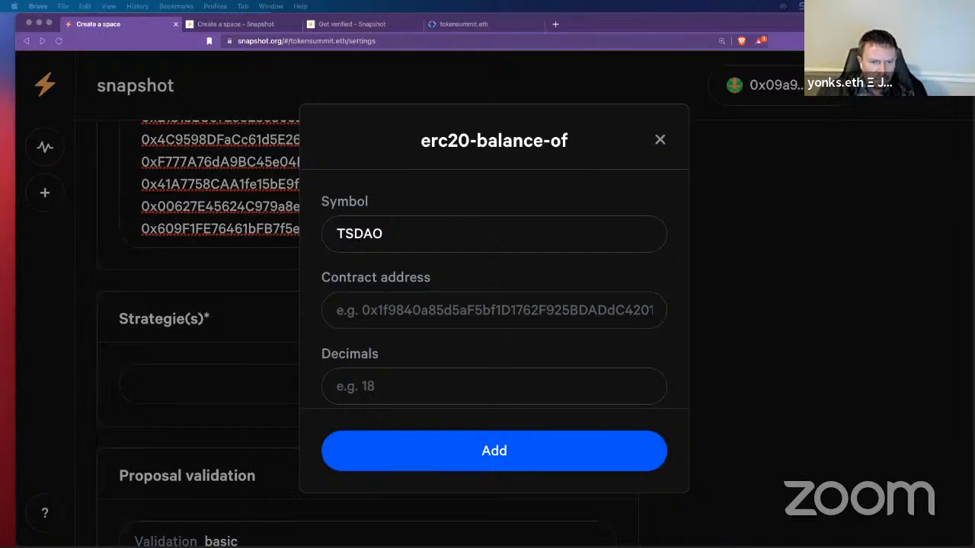
Step: Paste the token contract address, set 18 decimals, and add the strategy
click(402, 310)
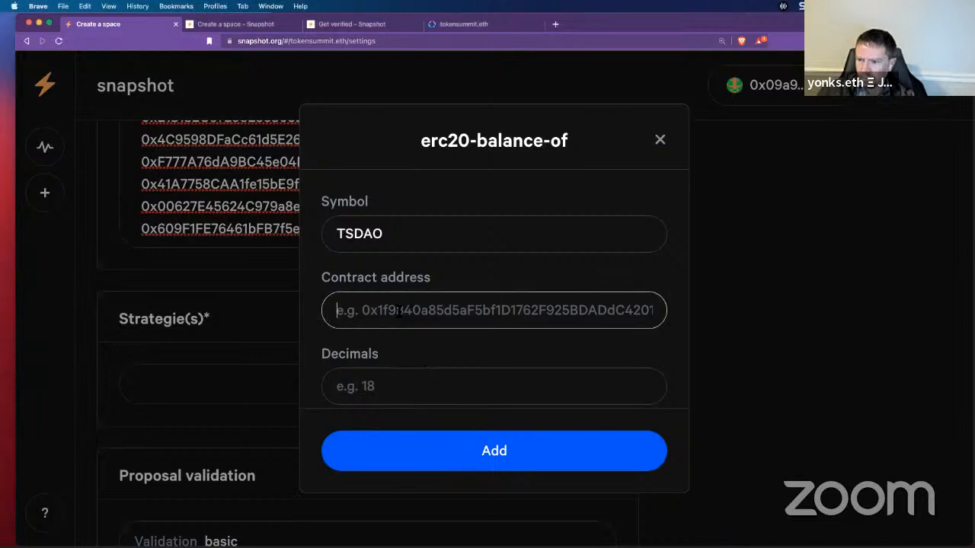
key(super+v)
key(Tab)
text(18)
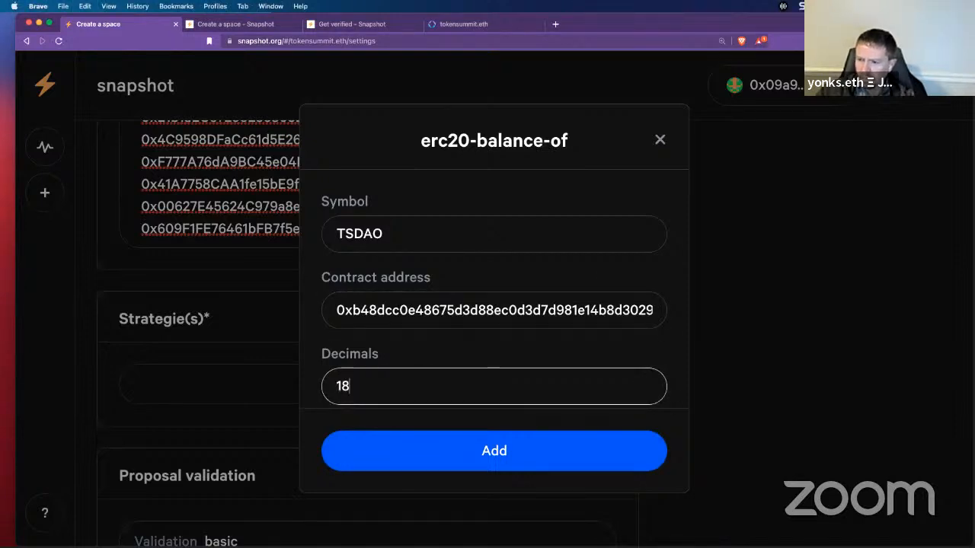
click(303, 413)
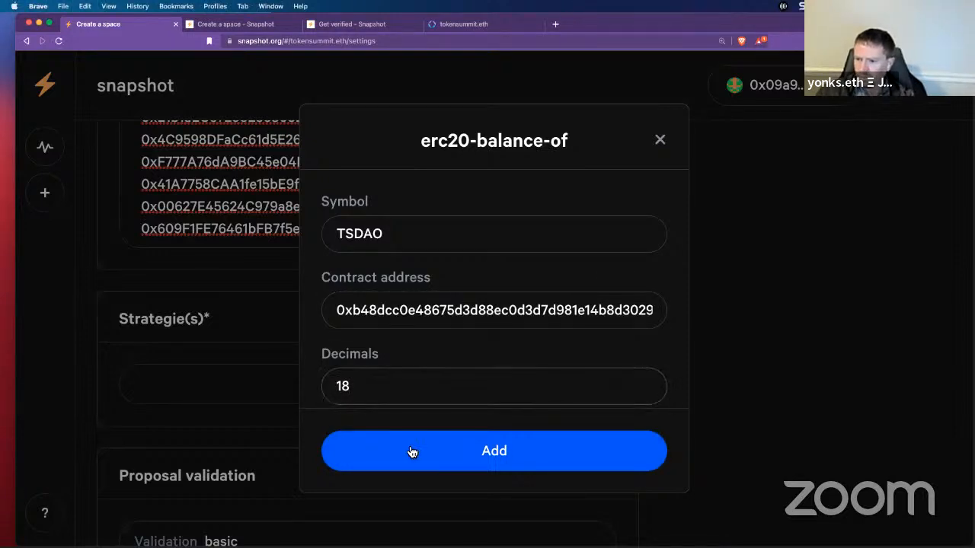
click(420, 452)
scroll(562, 323, down, 5)
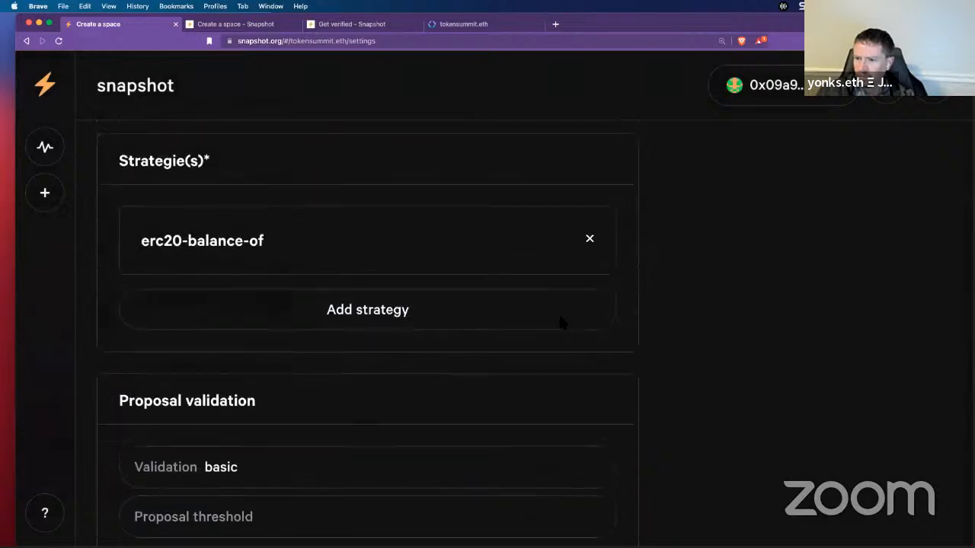
Step: Save the Token Summit DAO settings and sign the update in MetaMask
scroll(565, 325, down, 2)
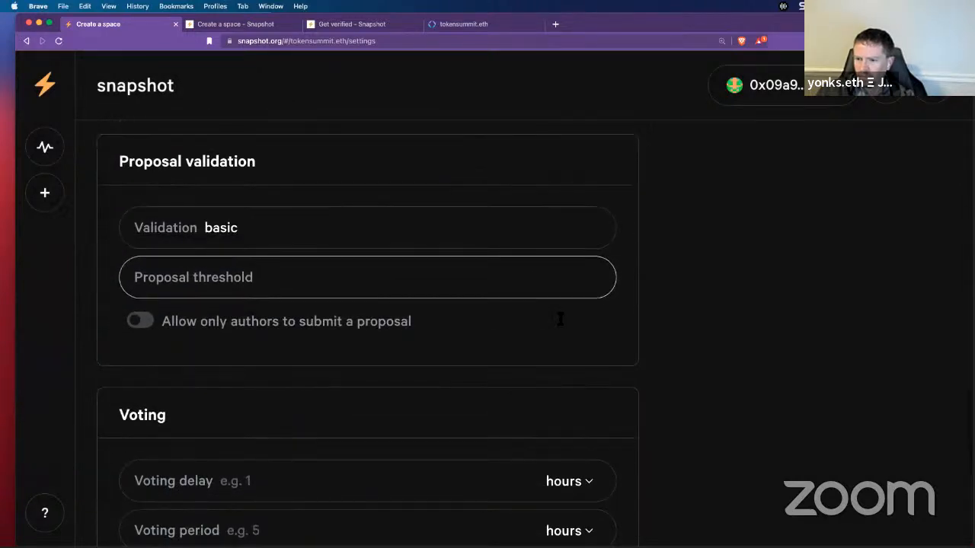
scroll(561, 320, down, 6)
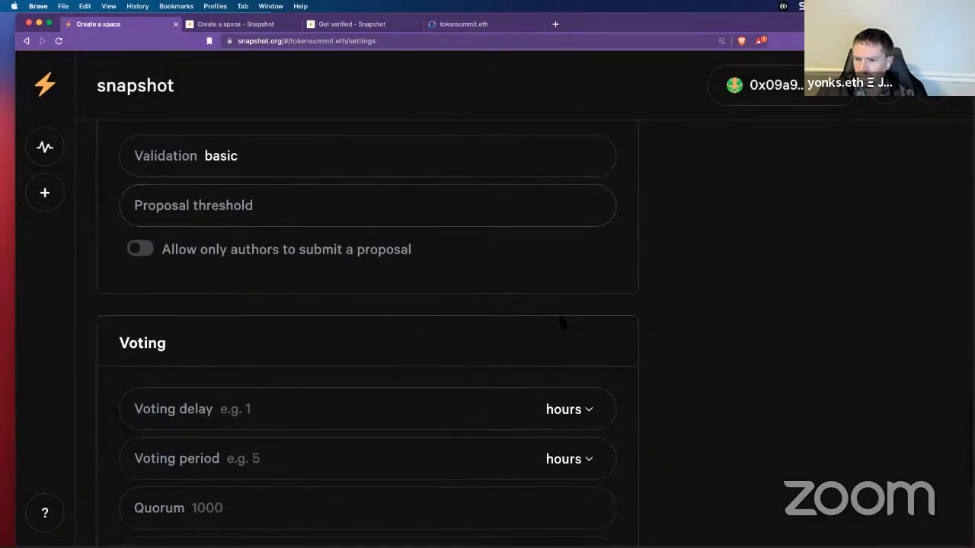
scroll(561, 321, down, 5)
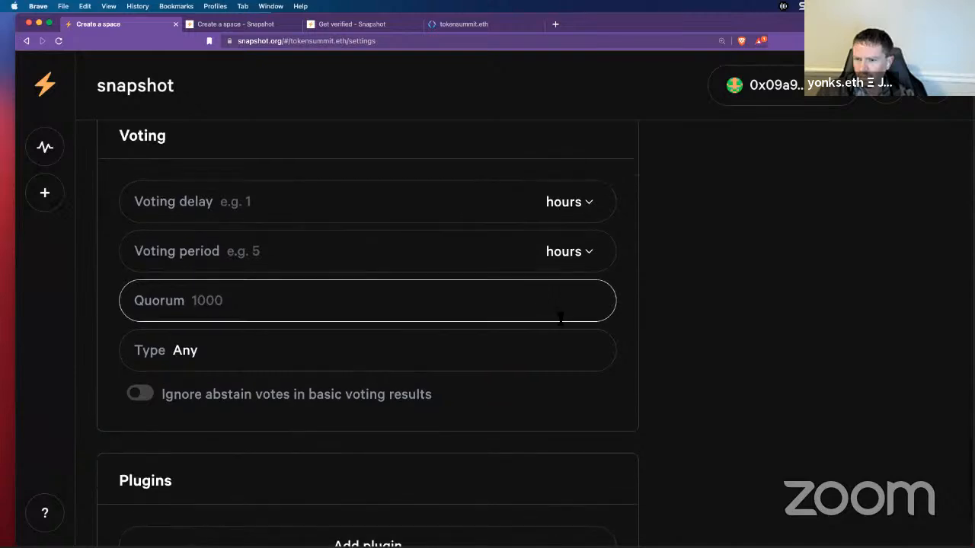
scroll(561, 323, up, 20)
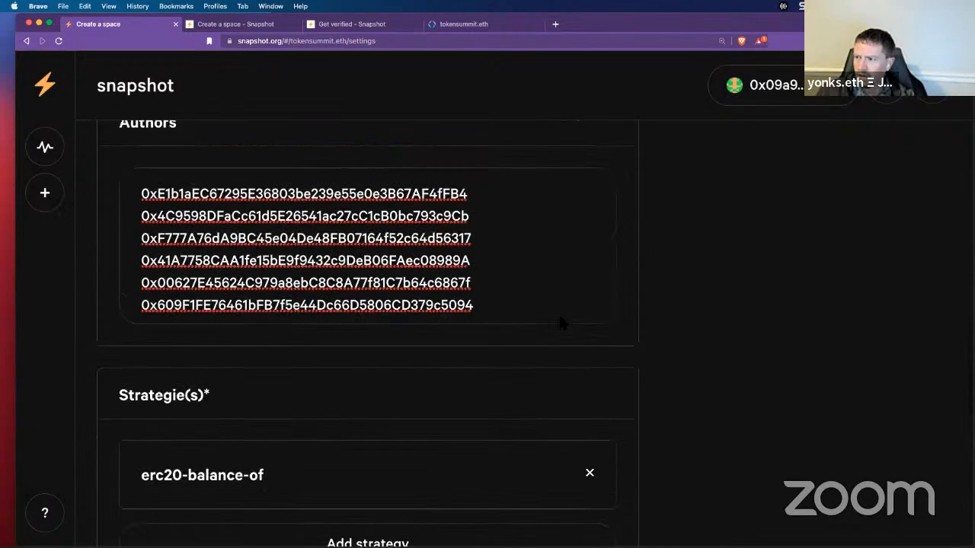
scroll(561, 326, up, 4)
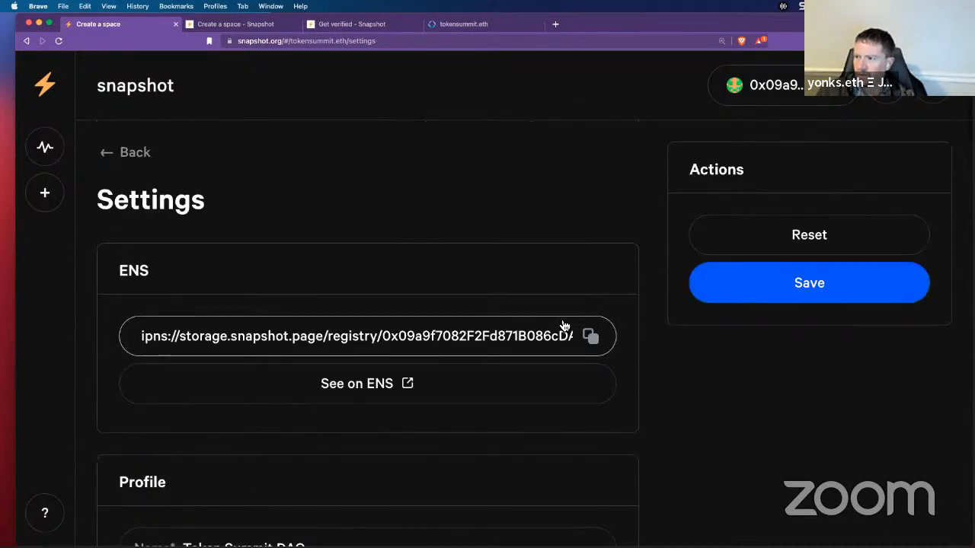
click(707, 283)
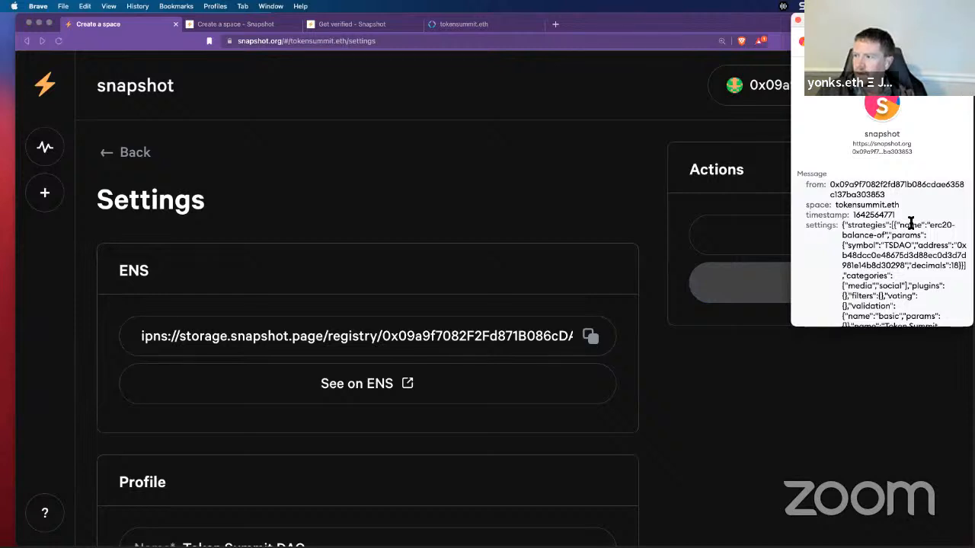
scroll(910, 223, down, 5)
click(912, 309)
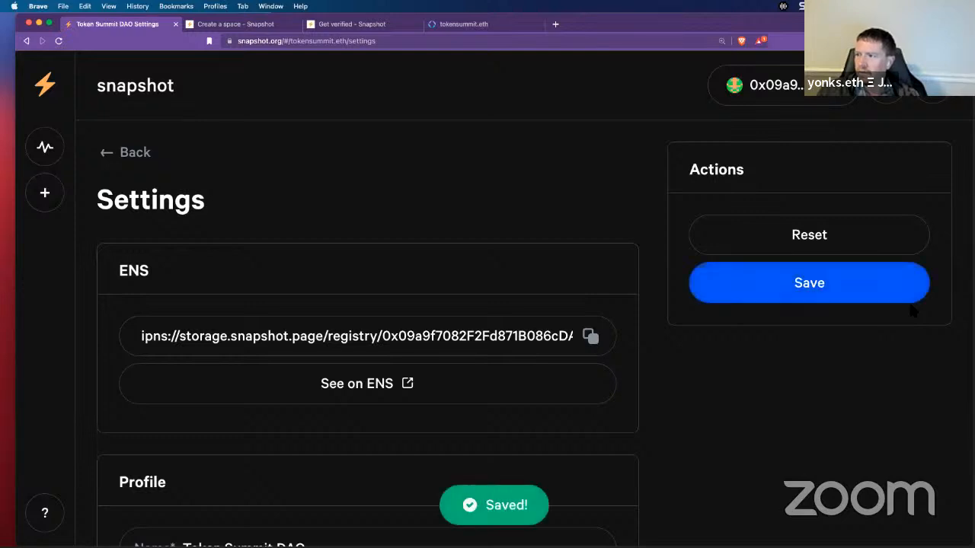
Step: Reload the Token Summit DAO About page, join the space, and approve the MetaMask signature
click(104, 156)
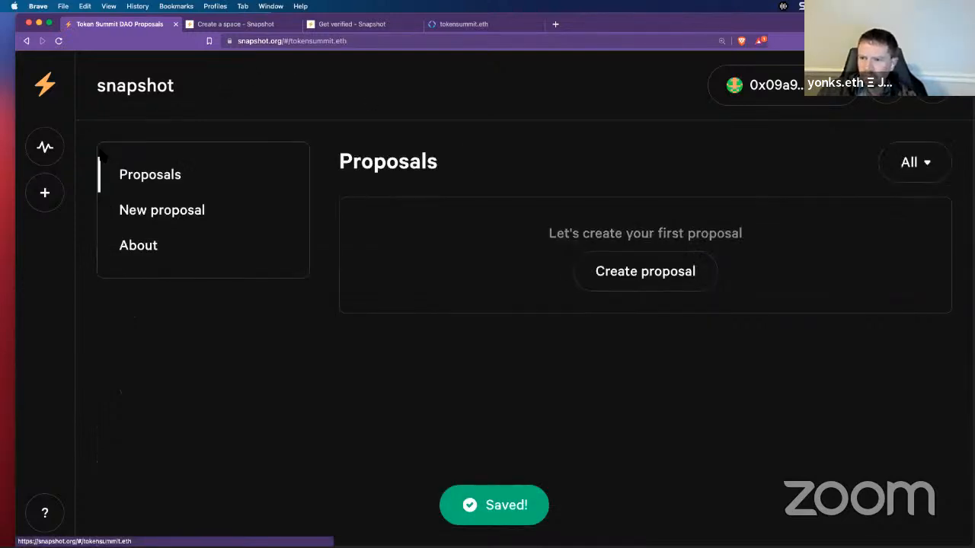
click(144, 254)
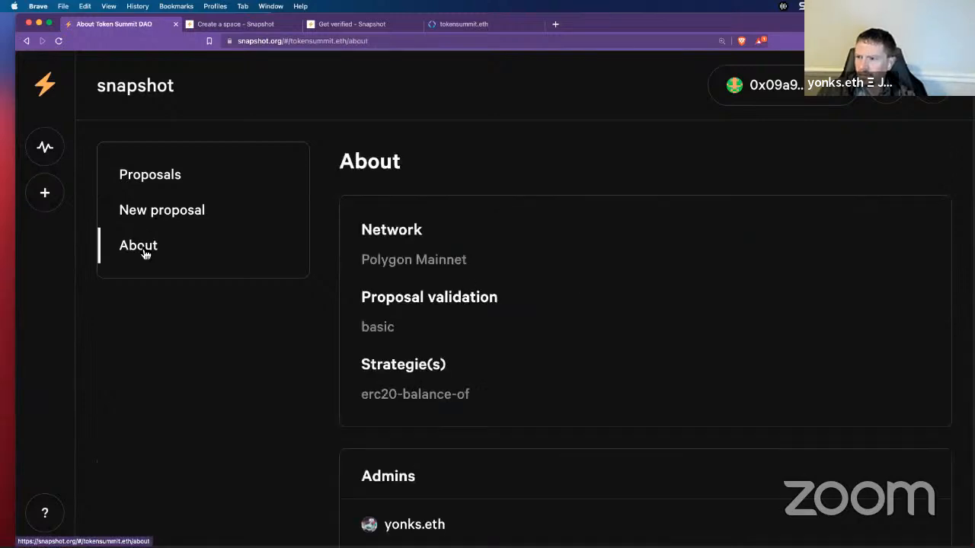
click(59, 40)
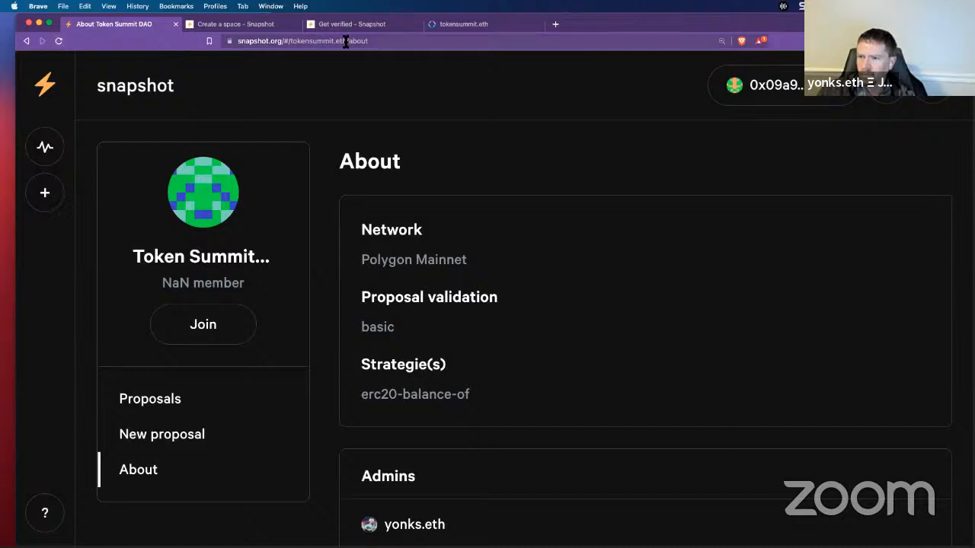
drag(349, 41, 118, 39)
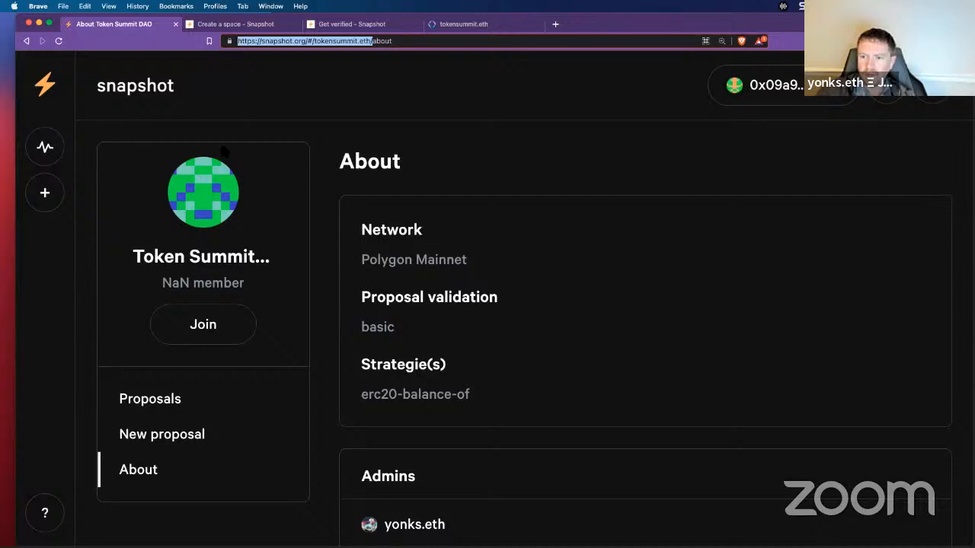
click(210, 333)
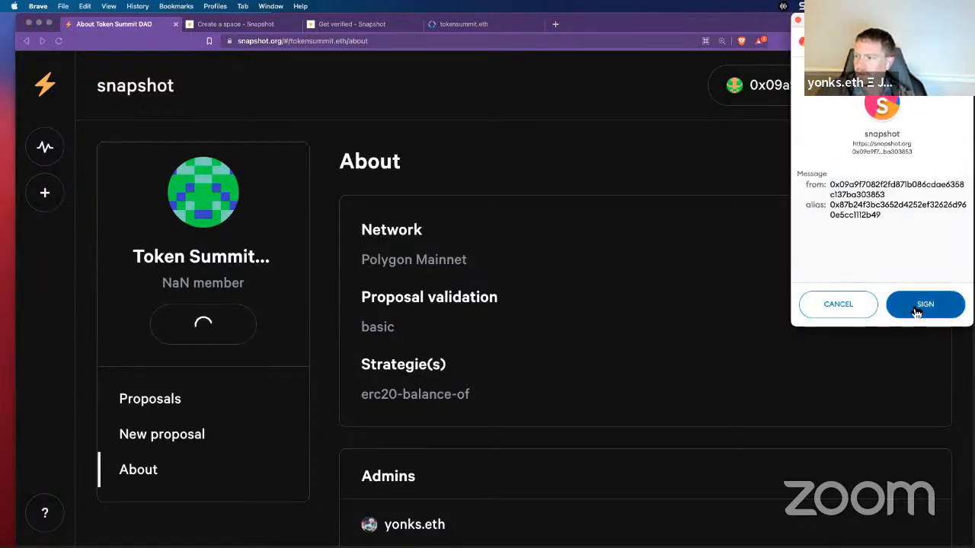
click(914, 306)
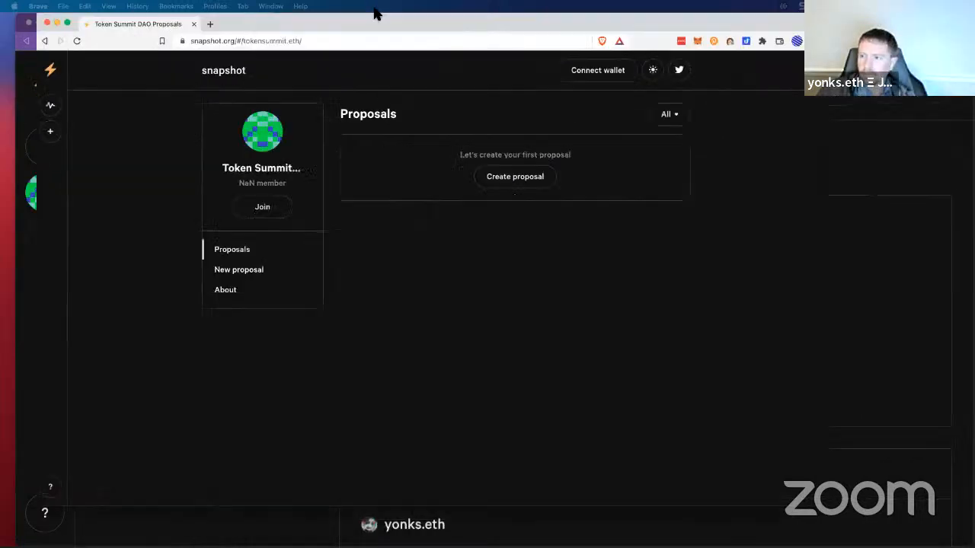
Step: In the second window, connect MetaMask, join Token Summit DAO, and reload to confirm membership
drag(374, 8, 393, 33)
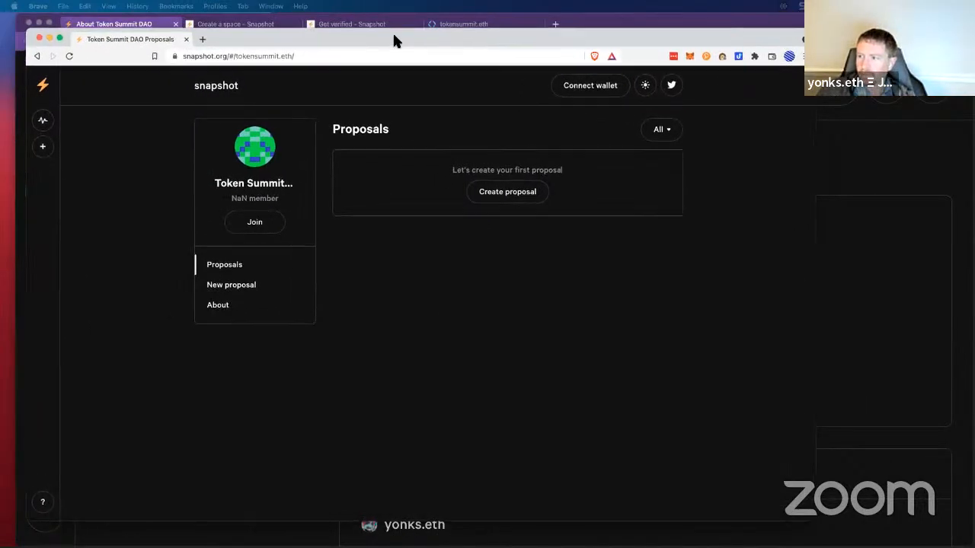
click(604, 86)
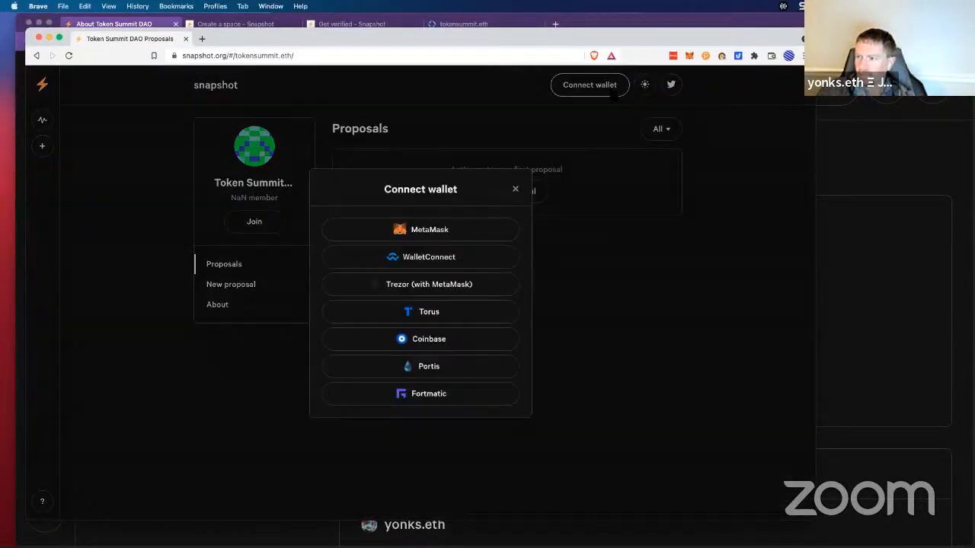
click(420, 229)
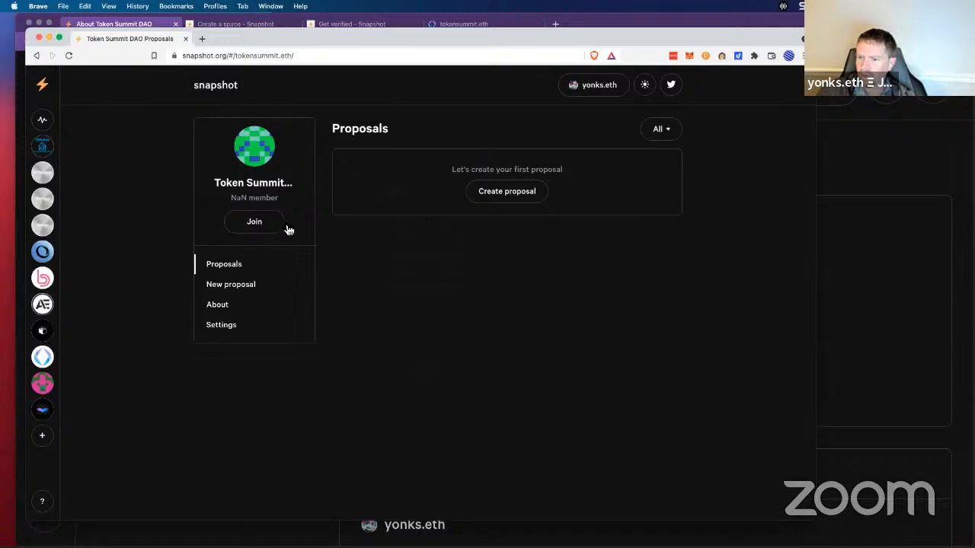
click(262, 229)
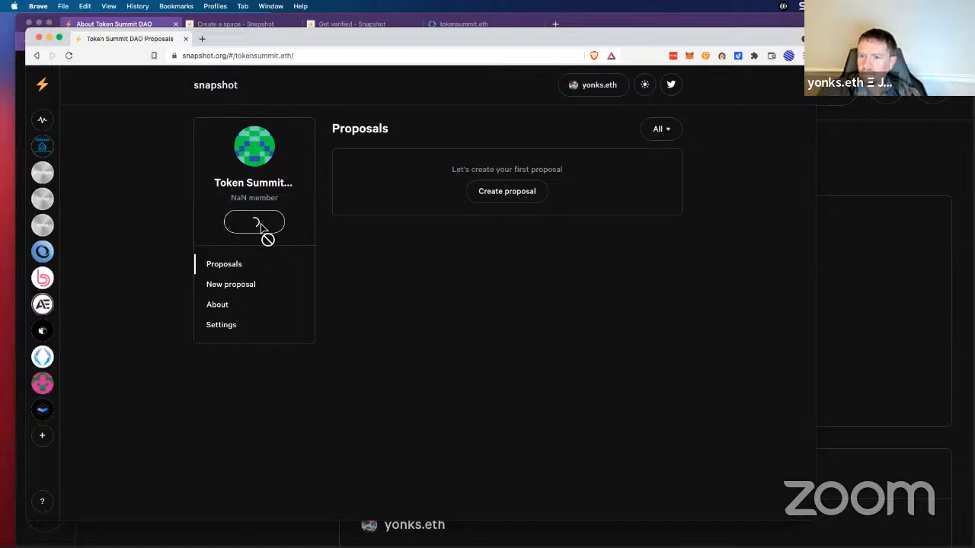
click(68, 56)
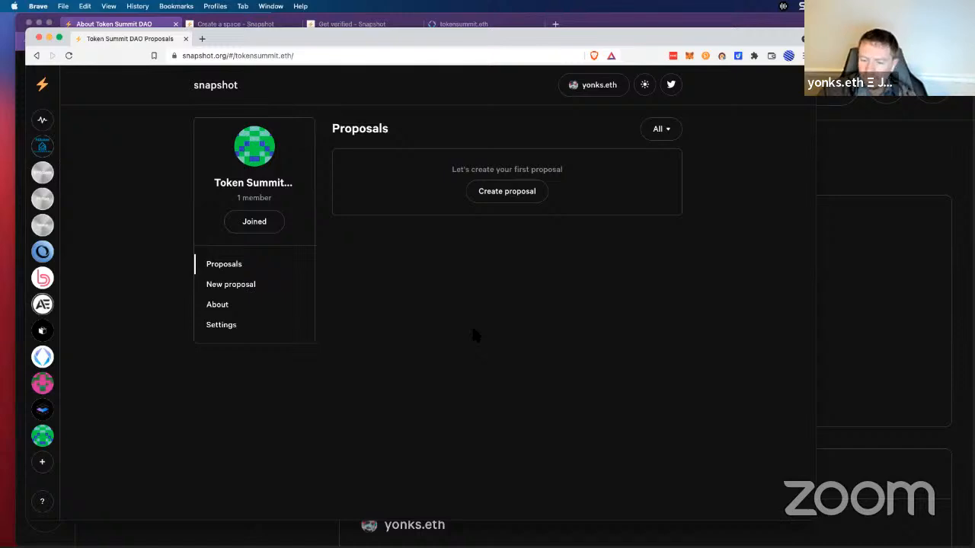
Step: Open the space's About details and resize the browser window to frame the page
key(super+equal)
key(super+equal)
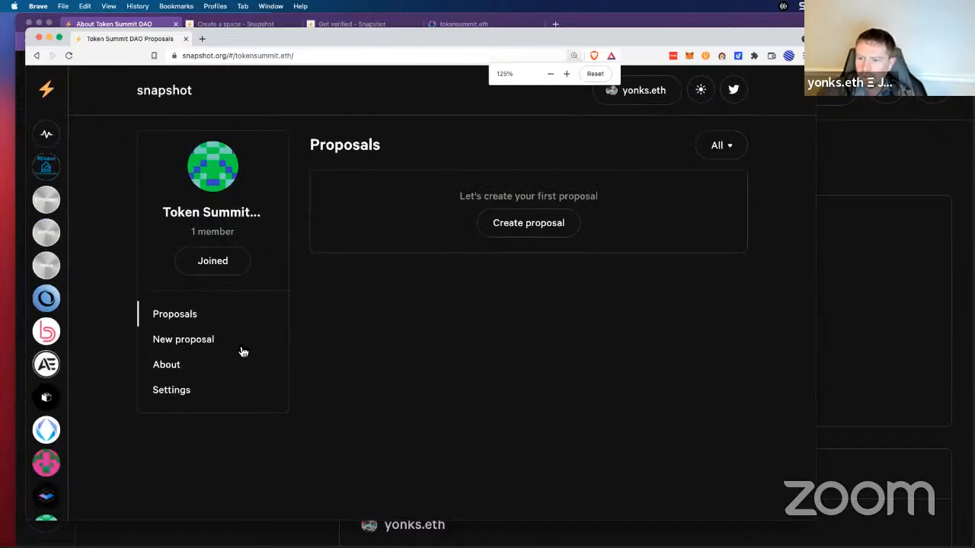
click(174, 365)
scroll(696, 316, down, 3)
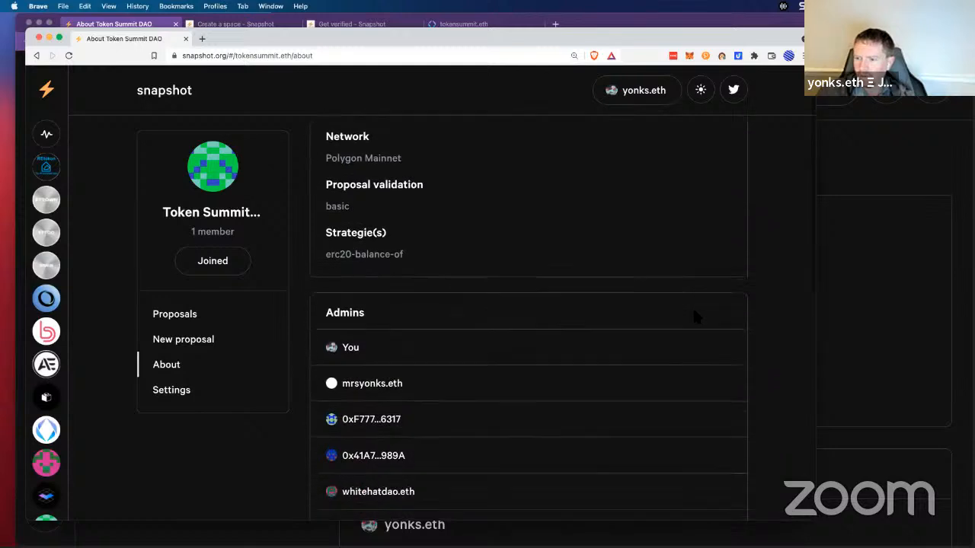
scroll(695, 316, up, 1)
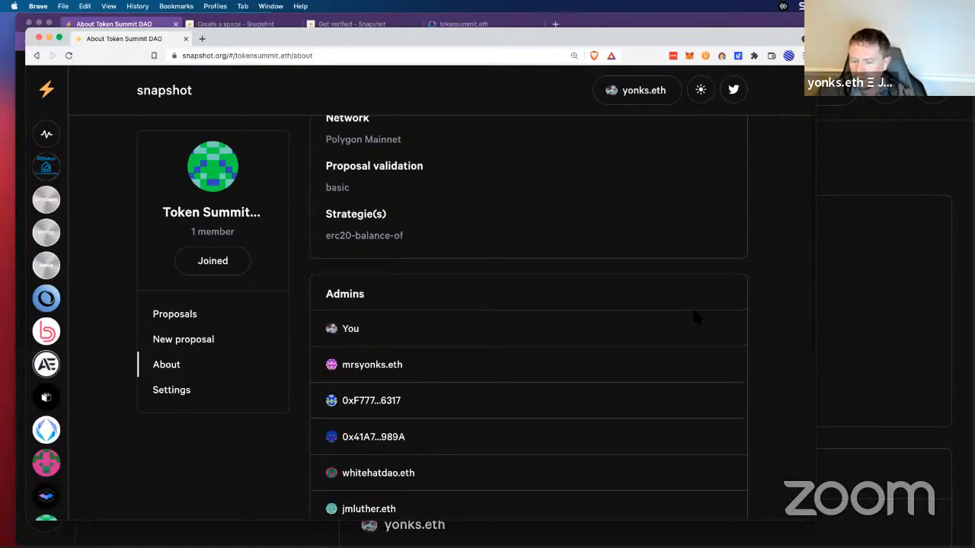
key(super+minus)
scroll(696, 317, up, 2)
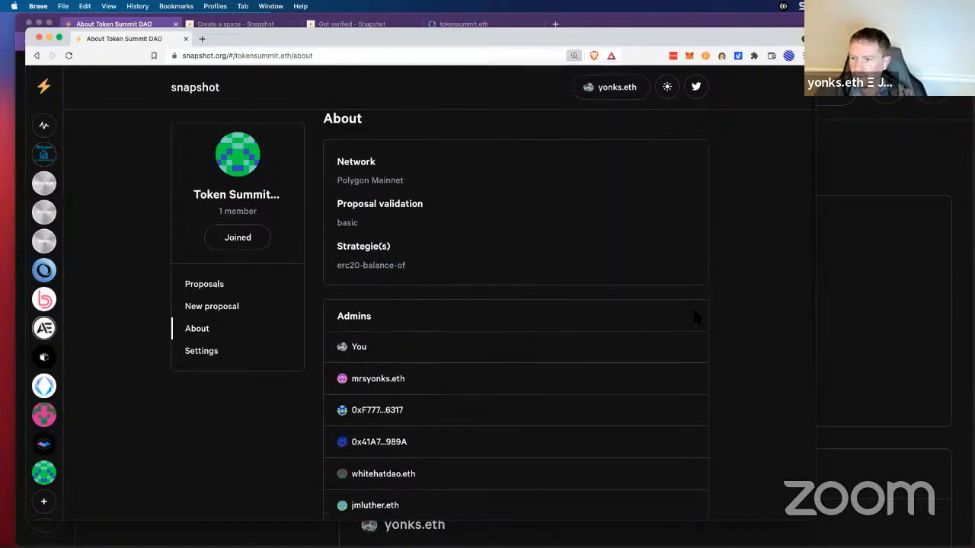
scroll(694, 314, down, 1)
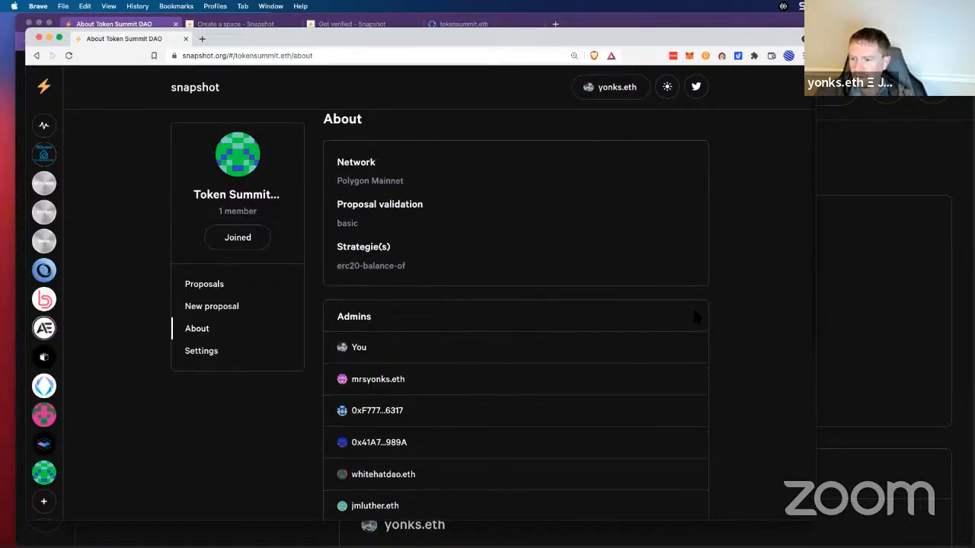
drag(562, 36, 563, 22)
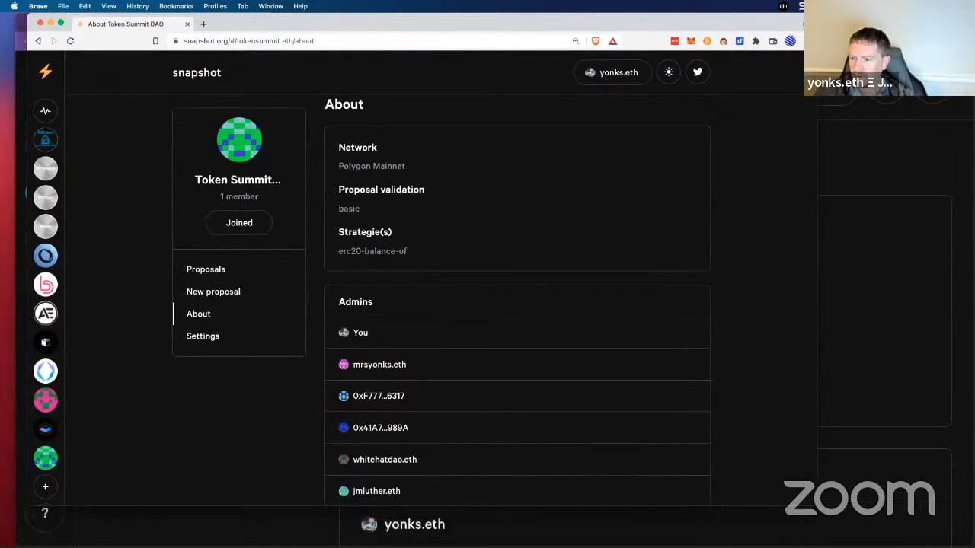
mouse_move(250, 508)
mouse_down()
mouse_move(251, 546)
mouse_move(253, 515)
mouse_up()
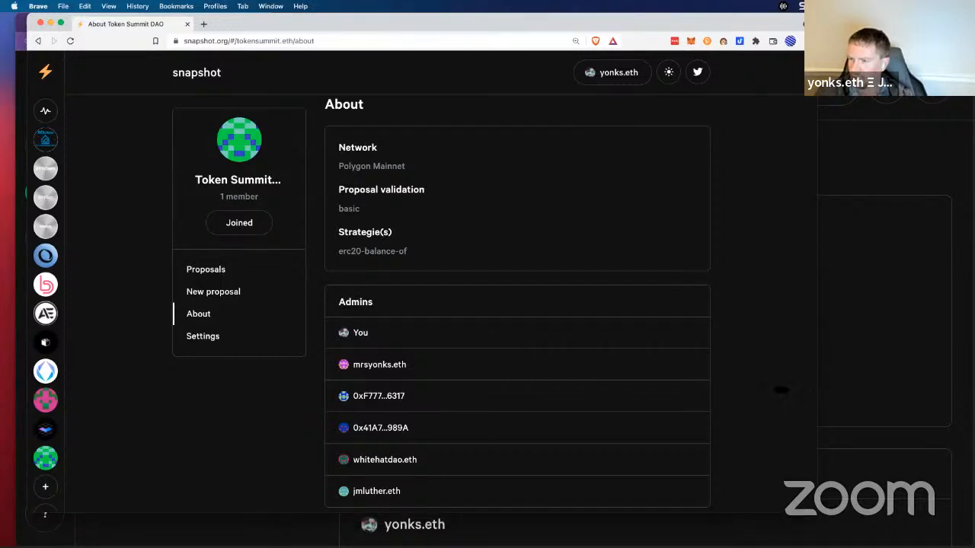
drag(815, 391, 686, 392)
scroll(265, 339, up, 1)
scroll(265, 340, down, 1)
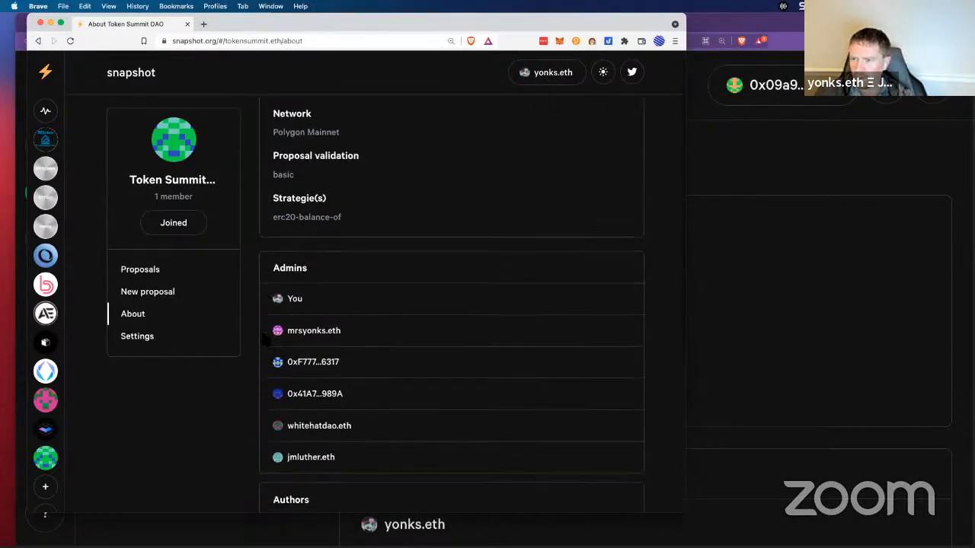
scroll(265, 340, up, 1)
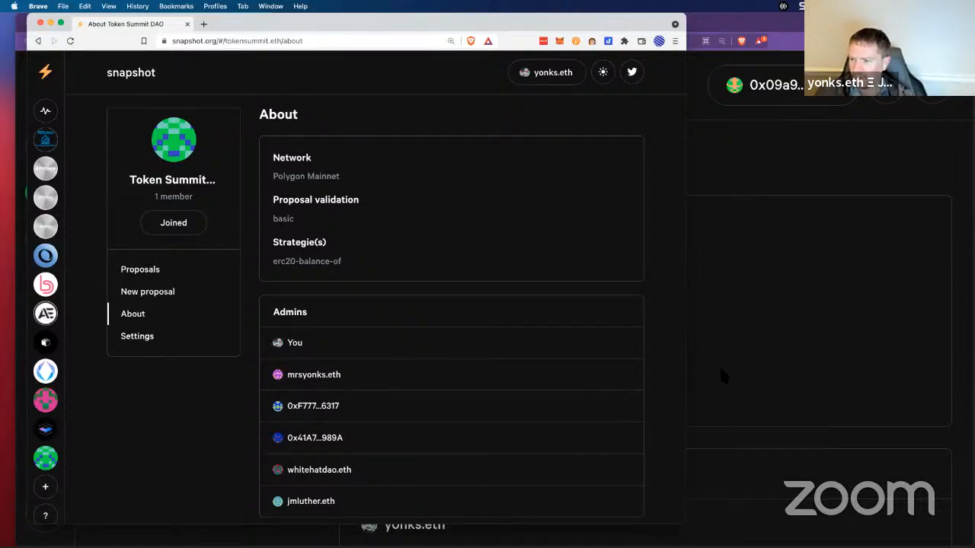
drag(687, 375, 595, 379)
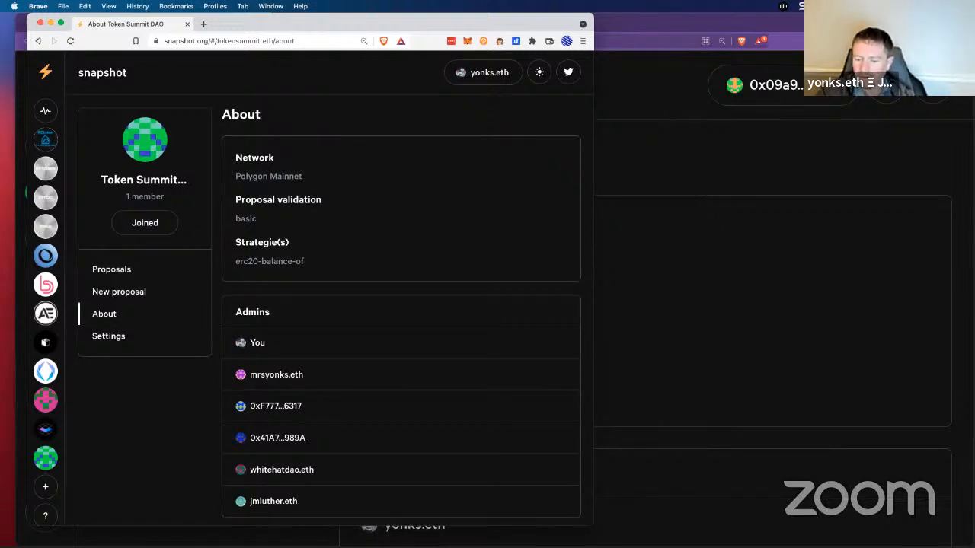
Step: Capture an image of the About page window and move it aside
key(super+shift+5)
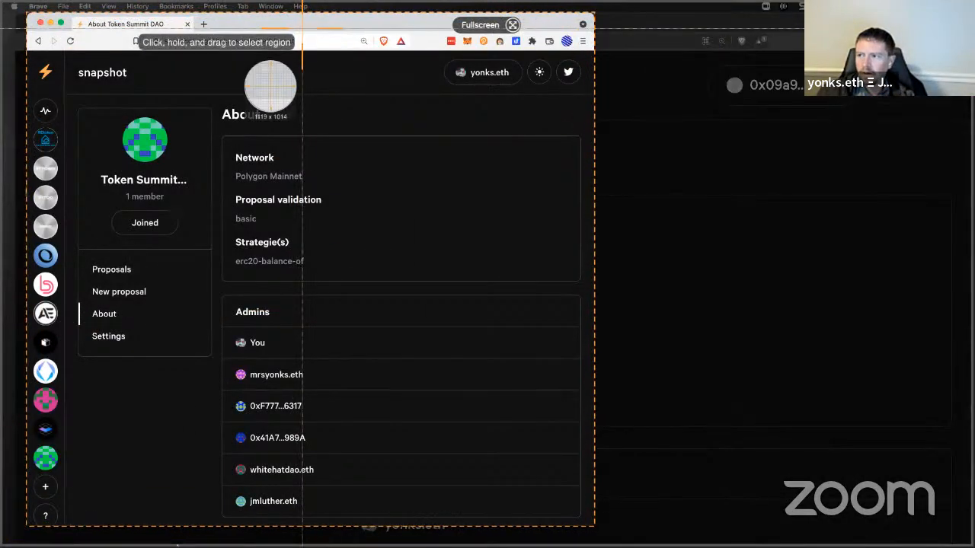
click(261, 87)
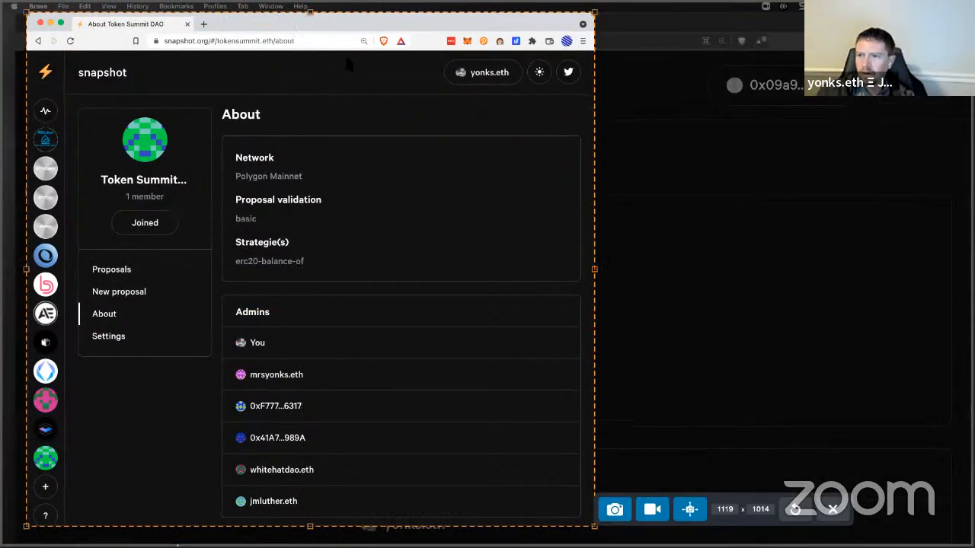
click(615, 510)
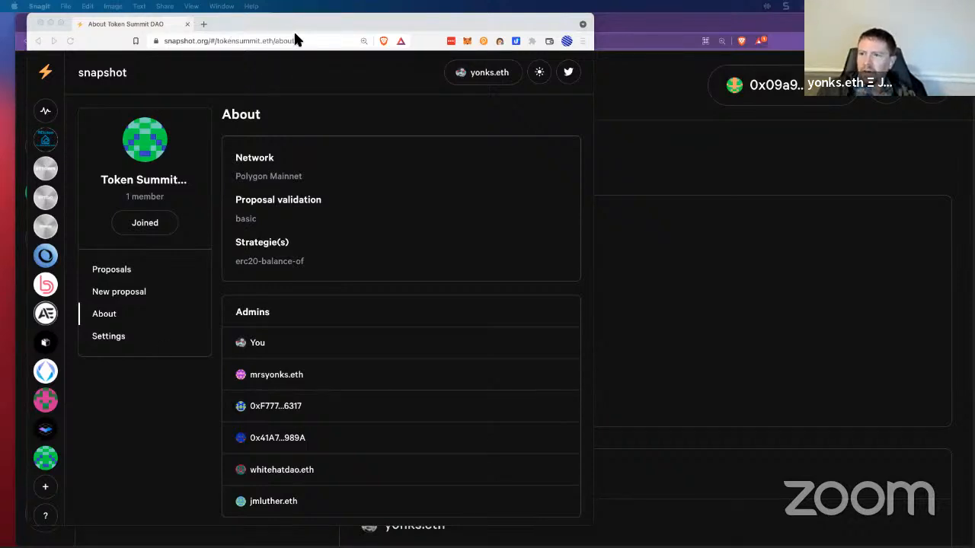
drag(293, 23, 482, 58)
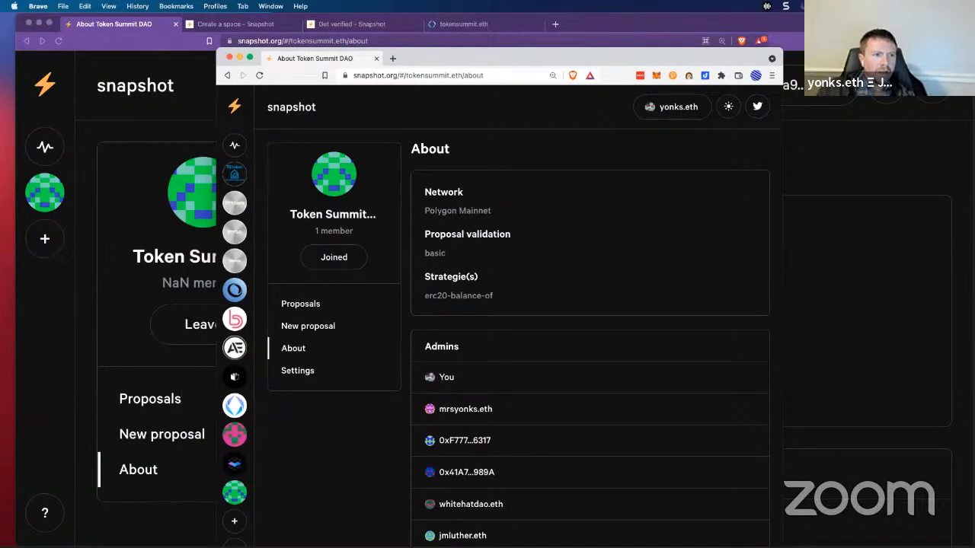
Step: Switch to the TheOpenDAO.eth Brave profile to review the four-step #WYDAOLLC Twitter thread
click(216, 6)
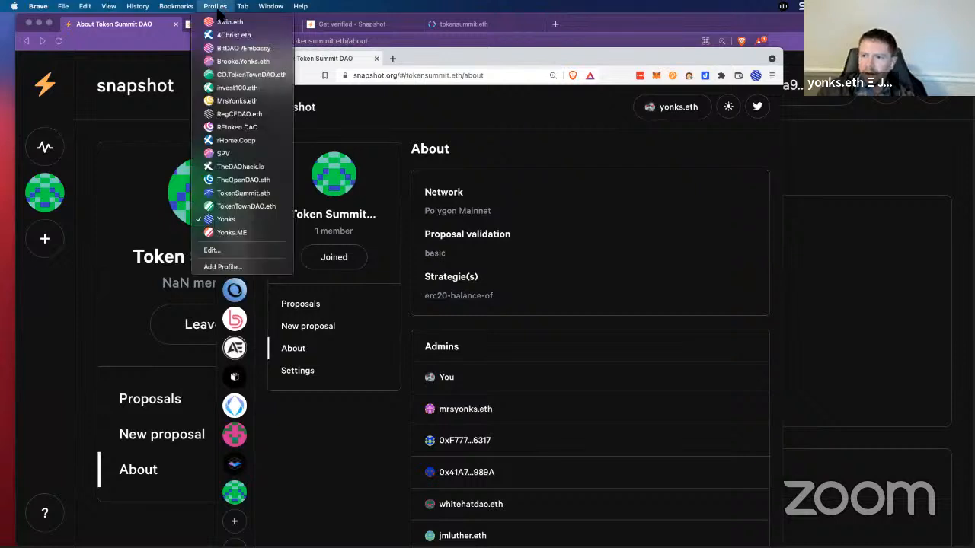
click(243, 180)
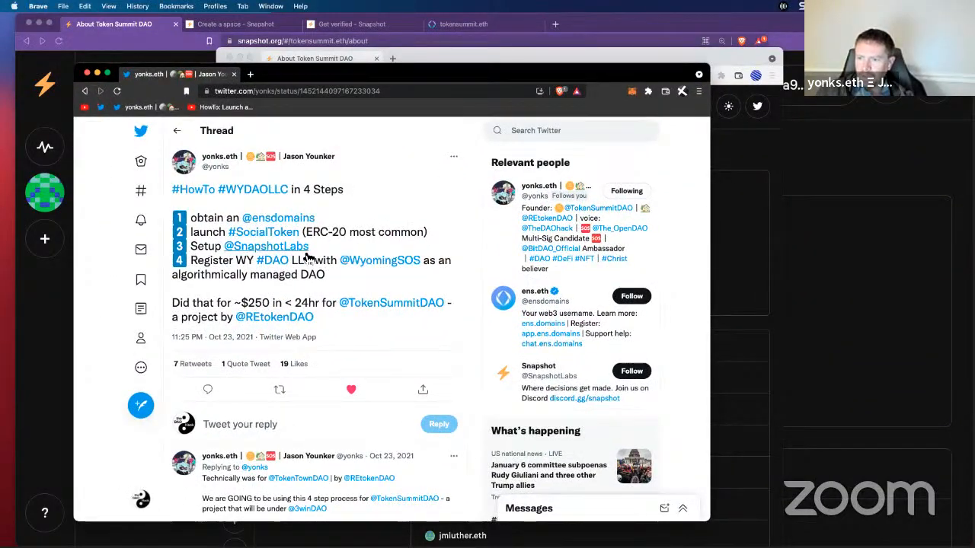
mouse_move(305, 252)
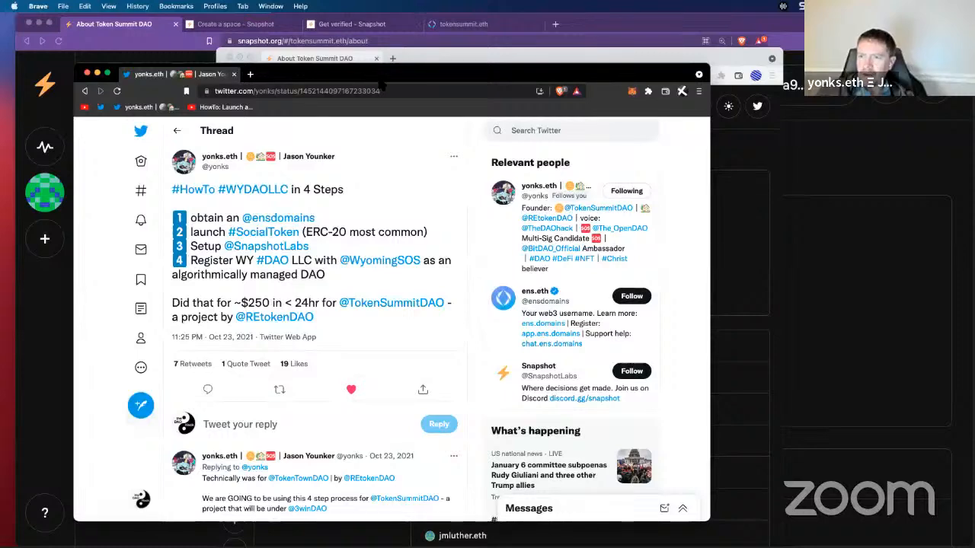
Step: Move the Twitter window off screen, shift the Snapshot window left, and start a new tab
drag(527, 74, 73, 99)
drag(2, 99, 0, 99)
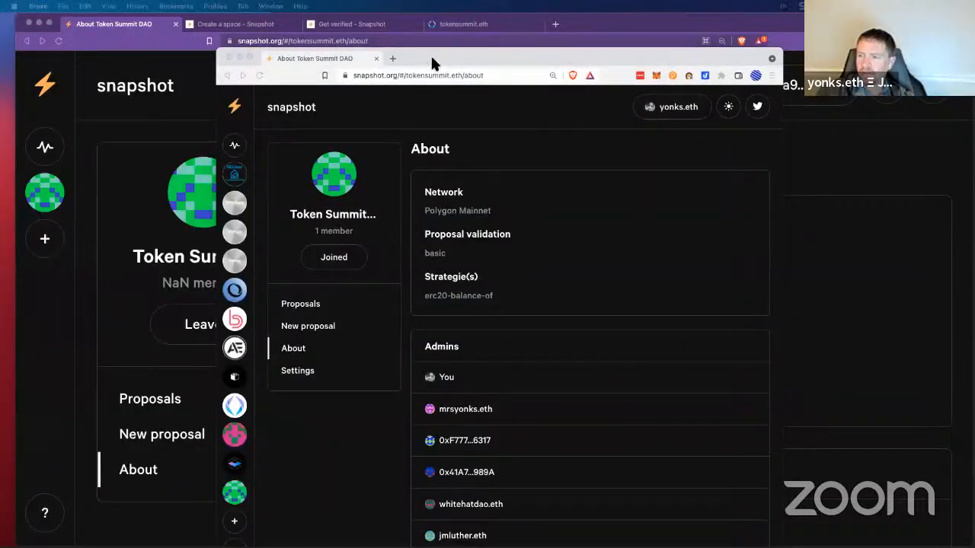
drag(430, 54, 354, 52)
click(317, 57)
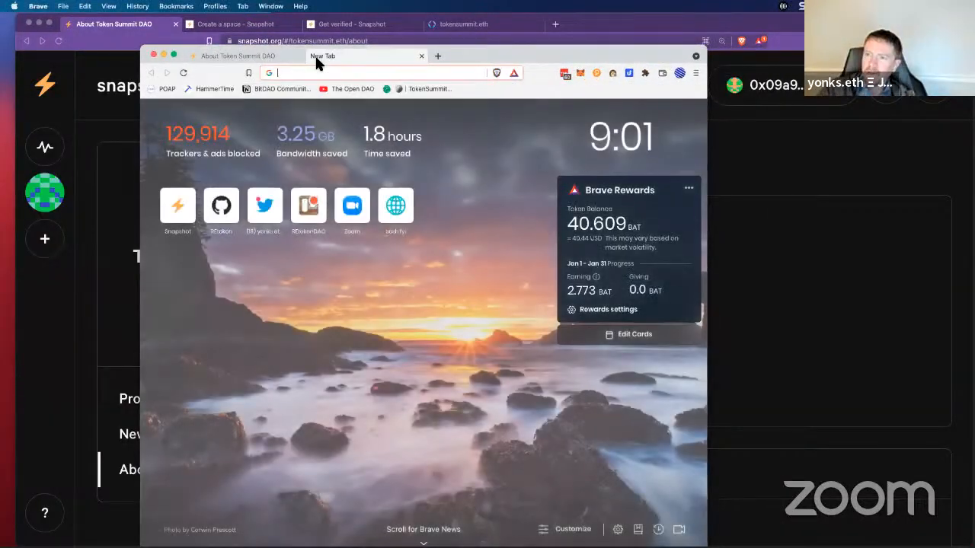
Step: Go to the Wyoming business entity search site and pass the verification check with code '7pd'
text(wyo)
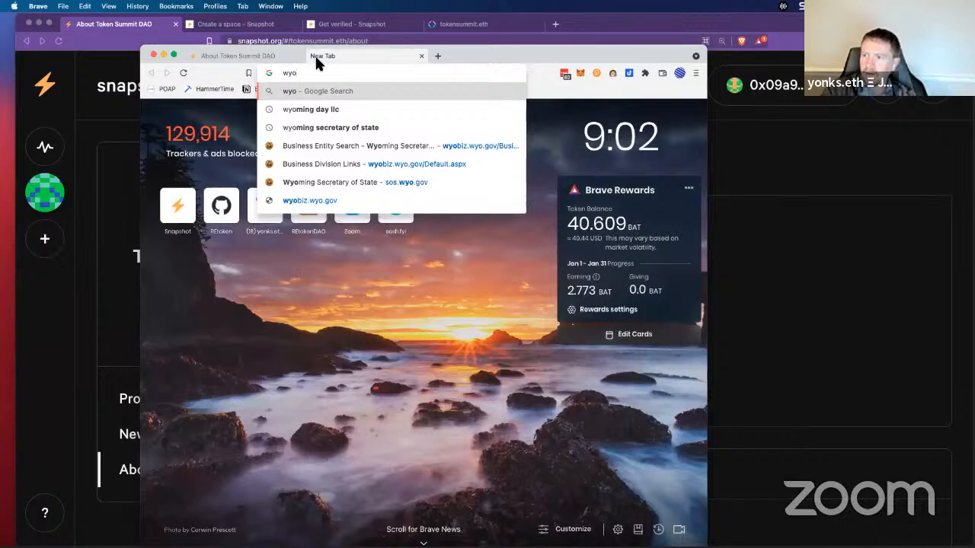
key(Down)
key(Down)
key(Down)
key(Return)
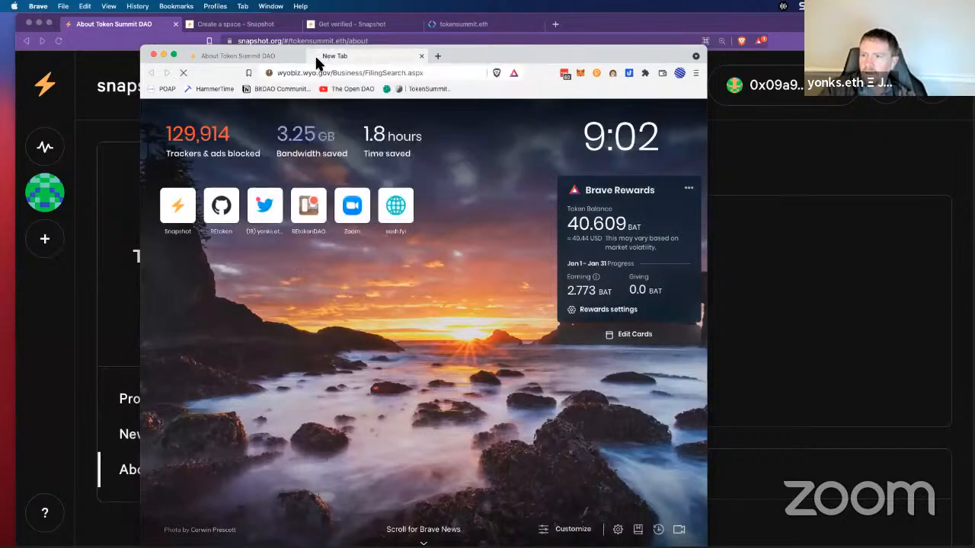
click(265, 145)
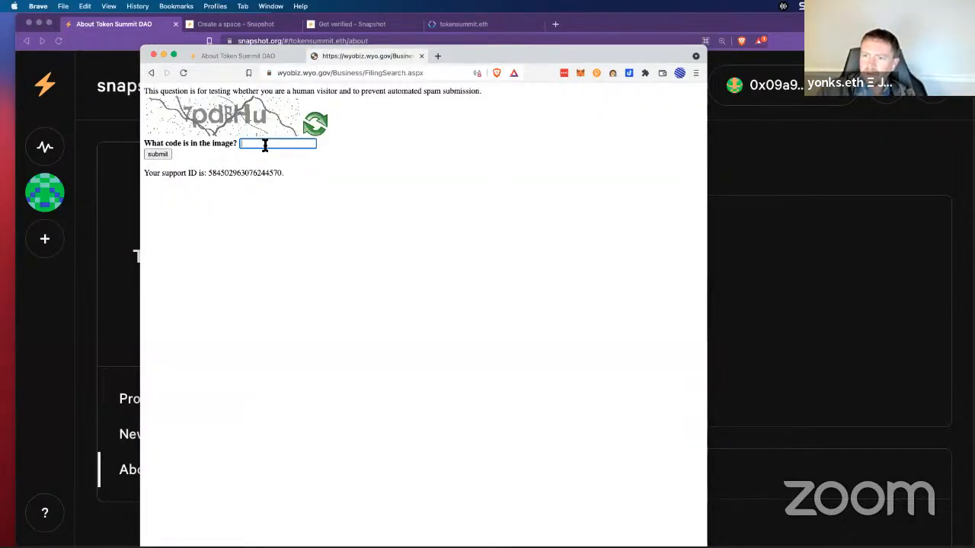
text(7pdBHu)
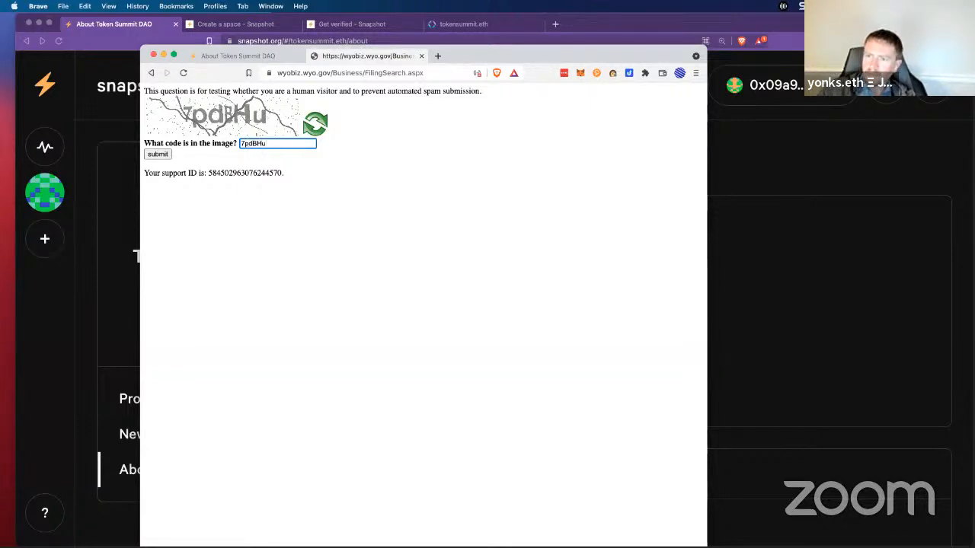
click(158, 154)
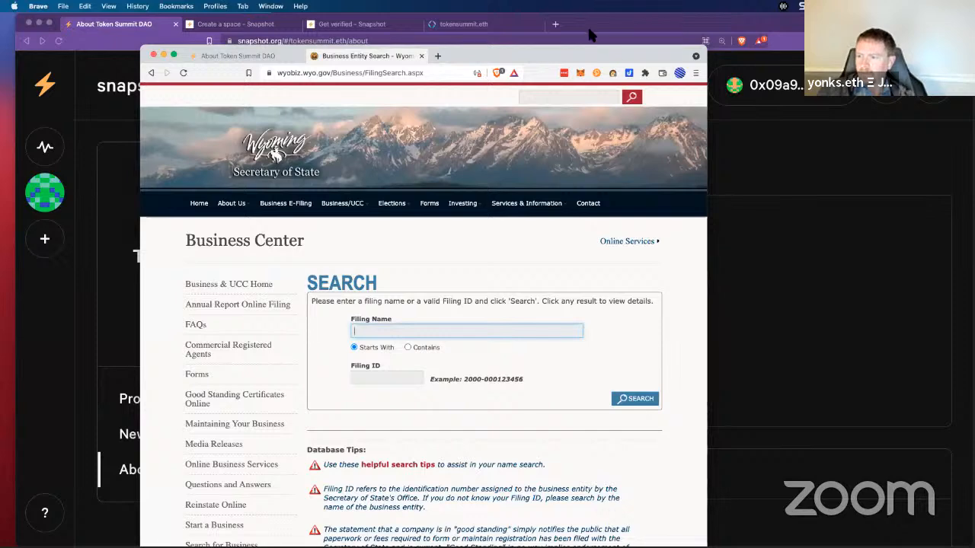
Step: Enlarge the browser window toward the top-left and go to the Start a Business page
drag(502, 56, 434, 6)
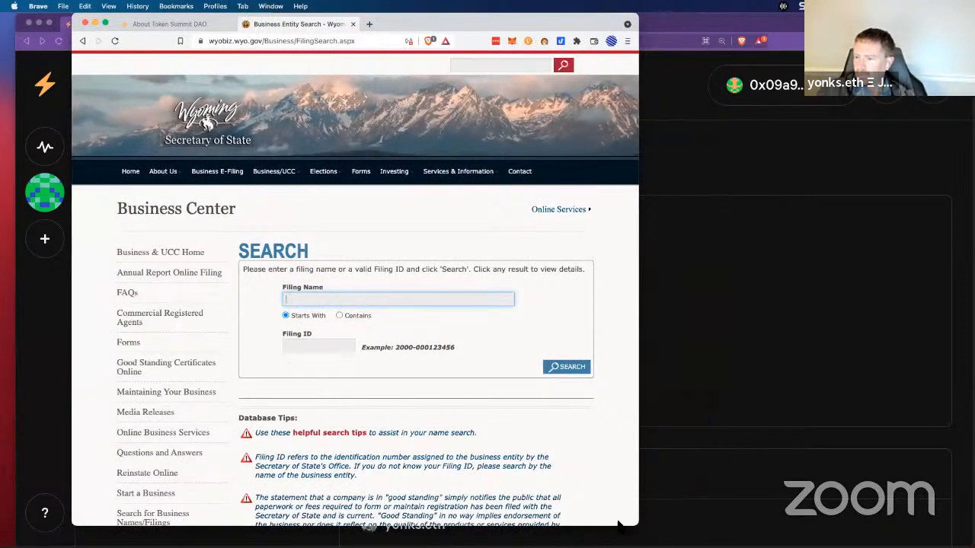
drag(634, 525, 763, 547)
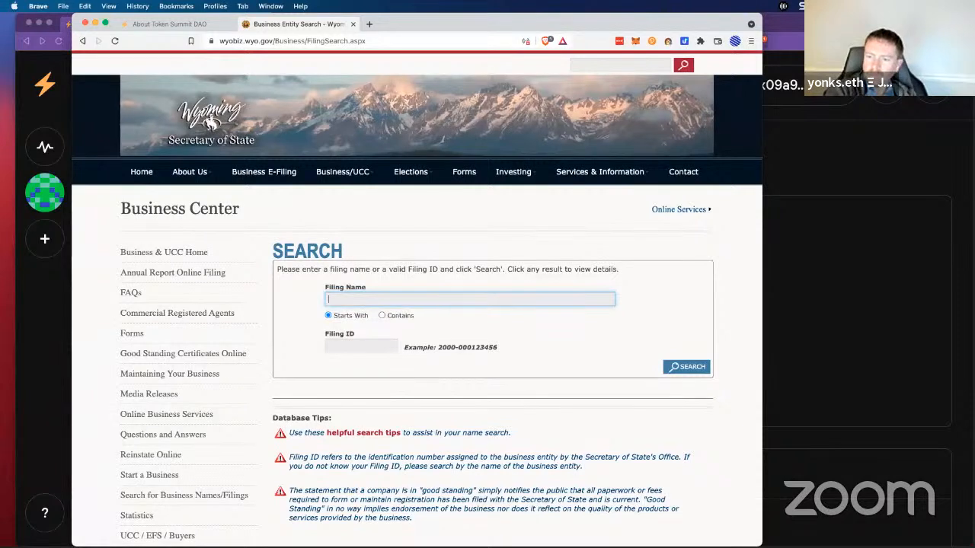
click(158, 477)
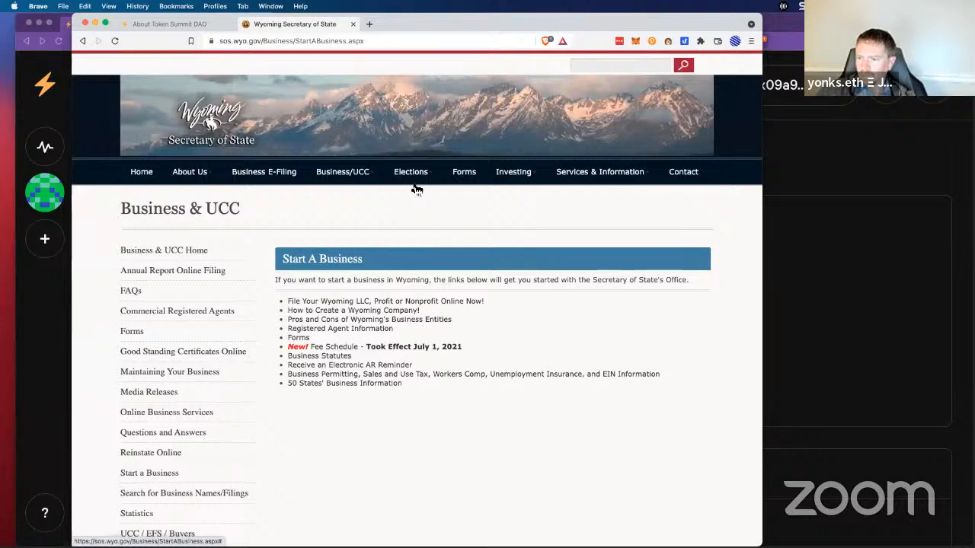
Step: Start the online filing as Limited Liability Company (Domestic), accept the public-records attestation, and continue
click(419, 302)
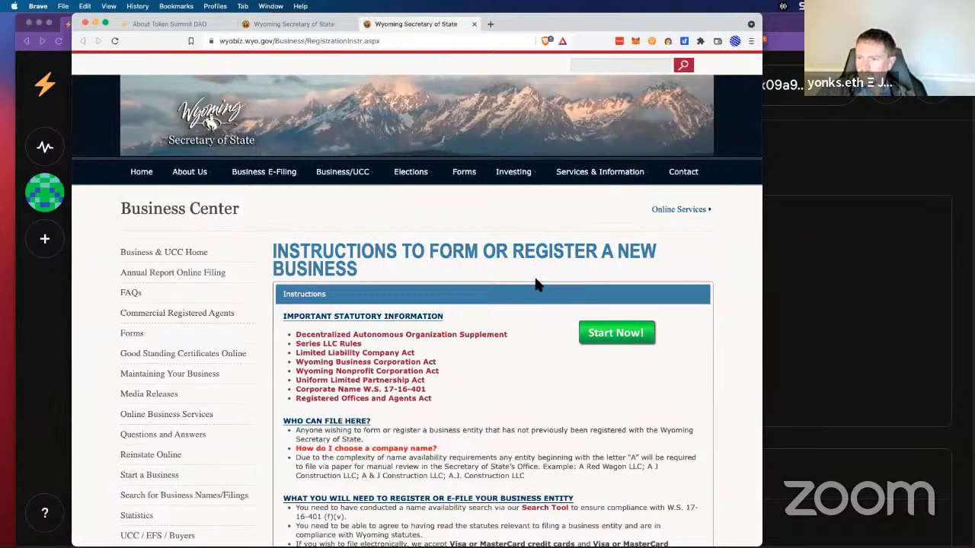
click(604, 340)
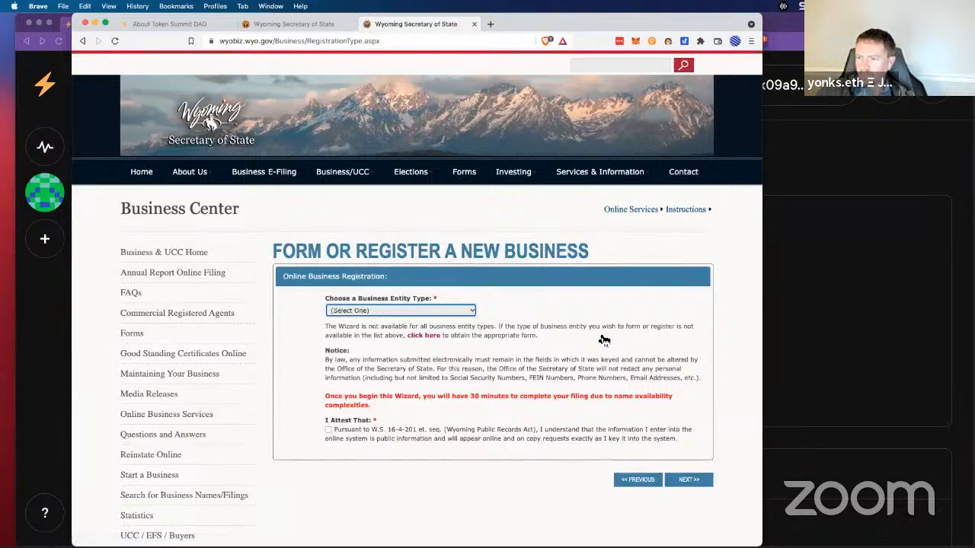
click(442, 310)
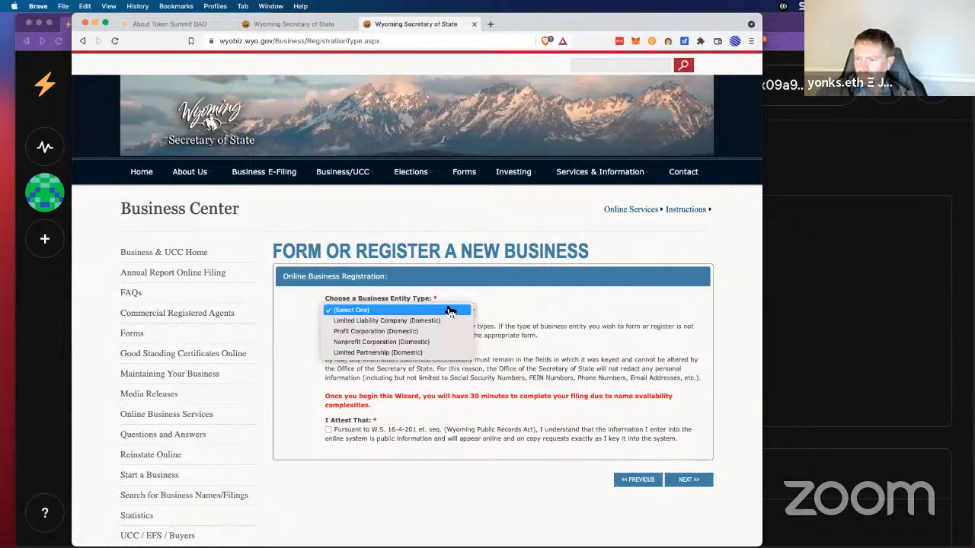
click(514, 308)
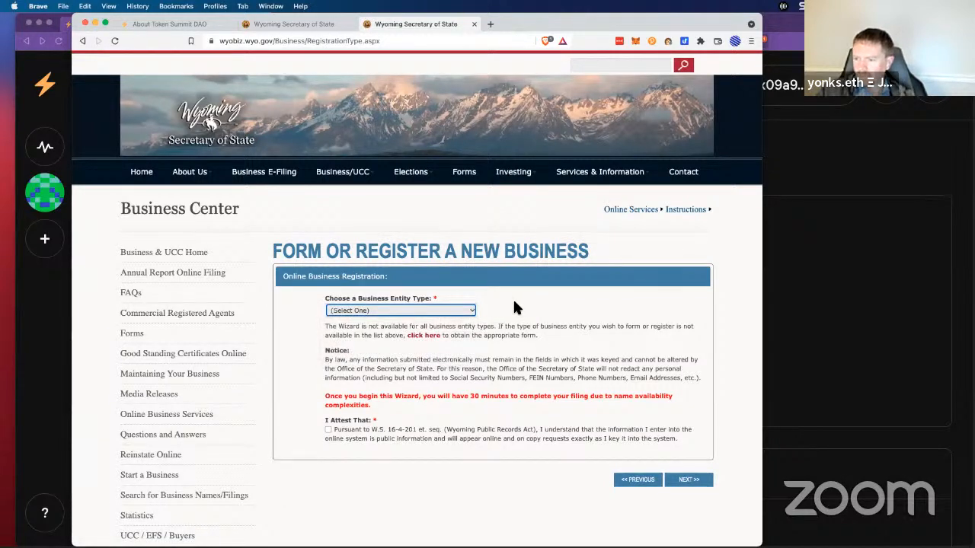
click(427, 310)
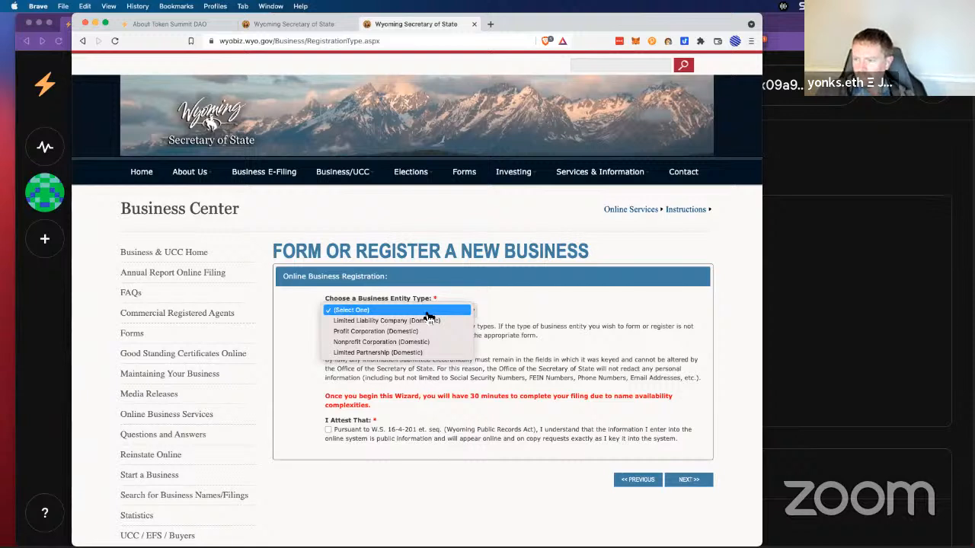
click(430, 322)
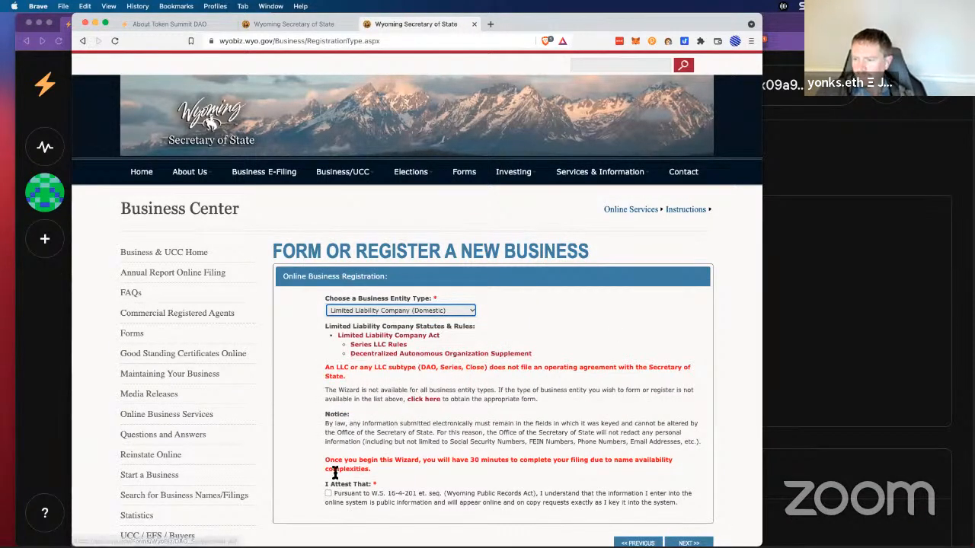
click(328, 494)
scroll(474, 367, down, 1)
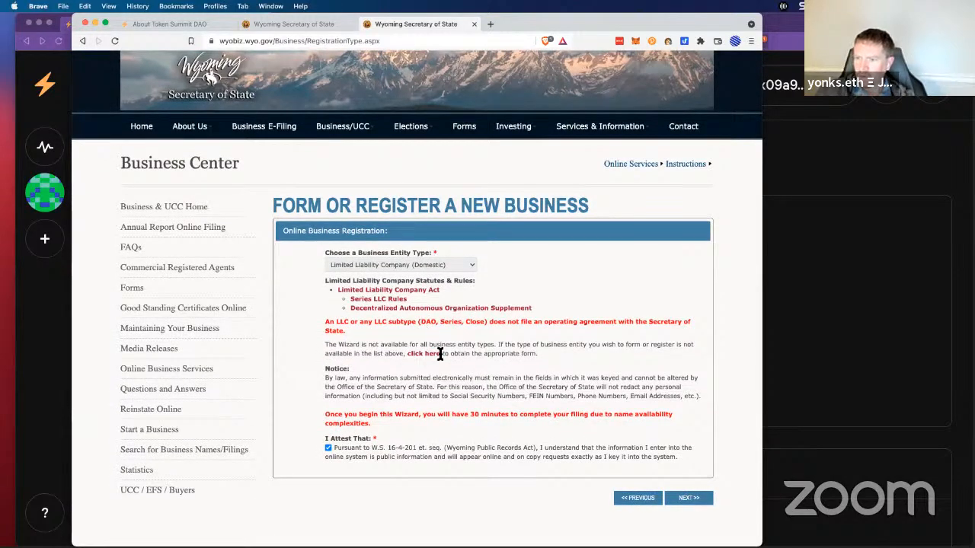
click(689, 497)
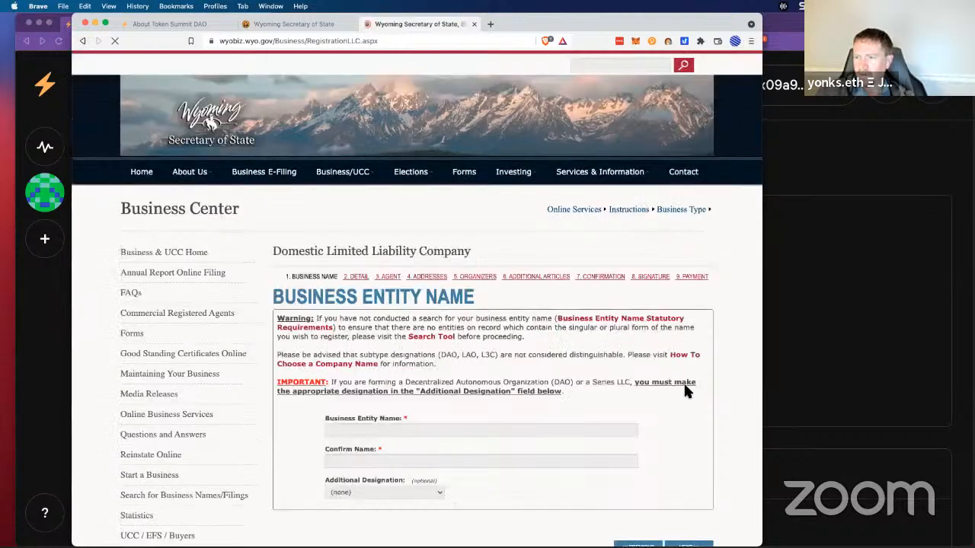
Step: Enter 'Token Summit DAO LLC' as the entity name with designation Decentralized Autonomous Organization
scroll(592, 356, down, 1)
scroll(592, 355, down, 1)
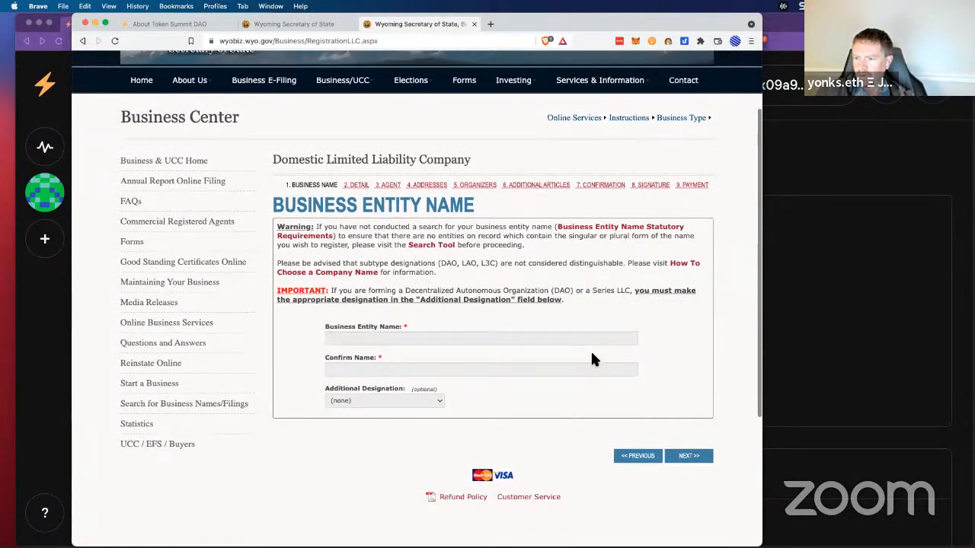
click(384, 337)
text(Tok)
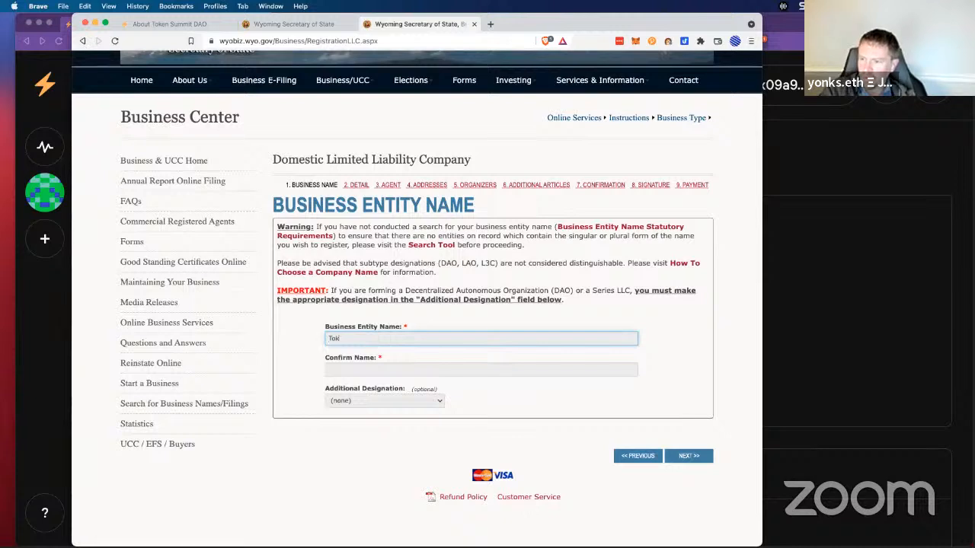
text(en Summ)
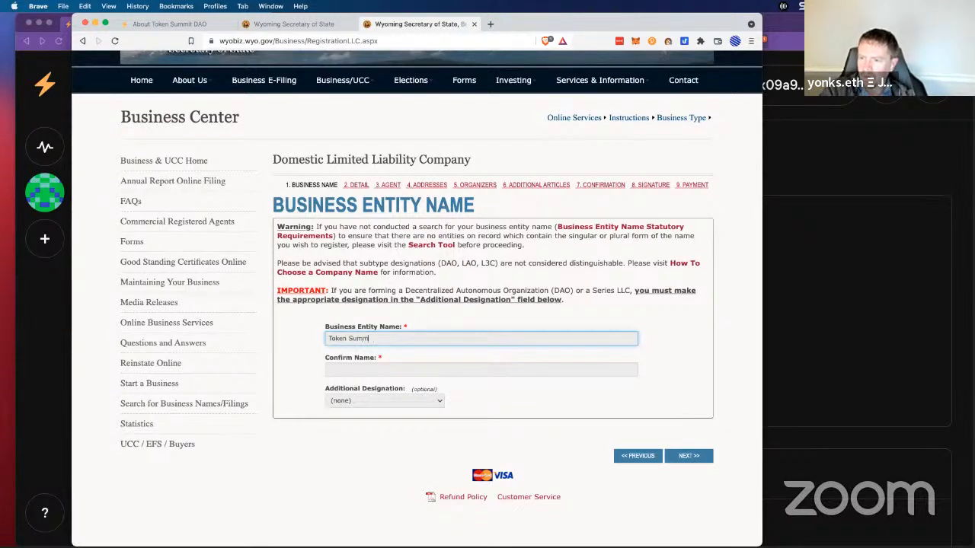
text(it DAO LLC)
key(Tab)
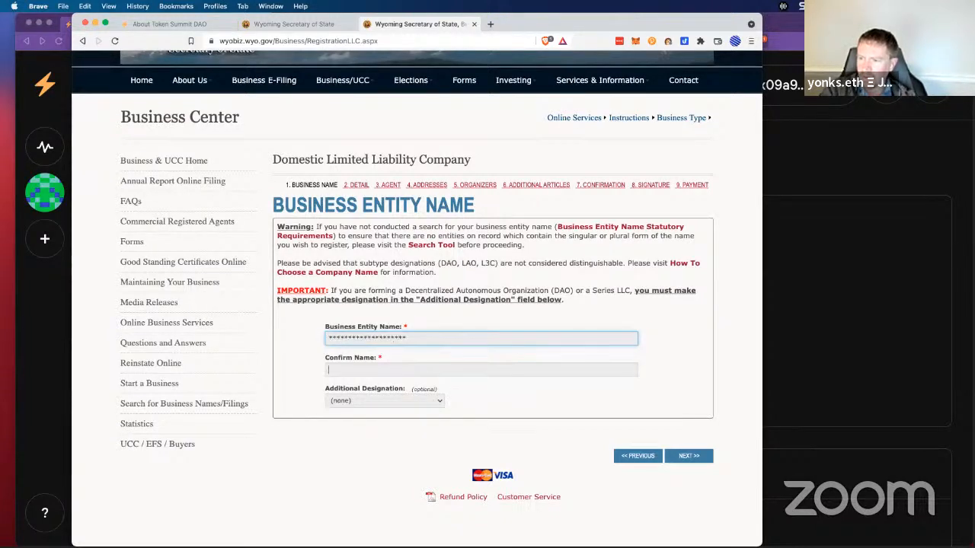
text(Token S)
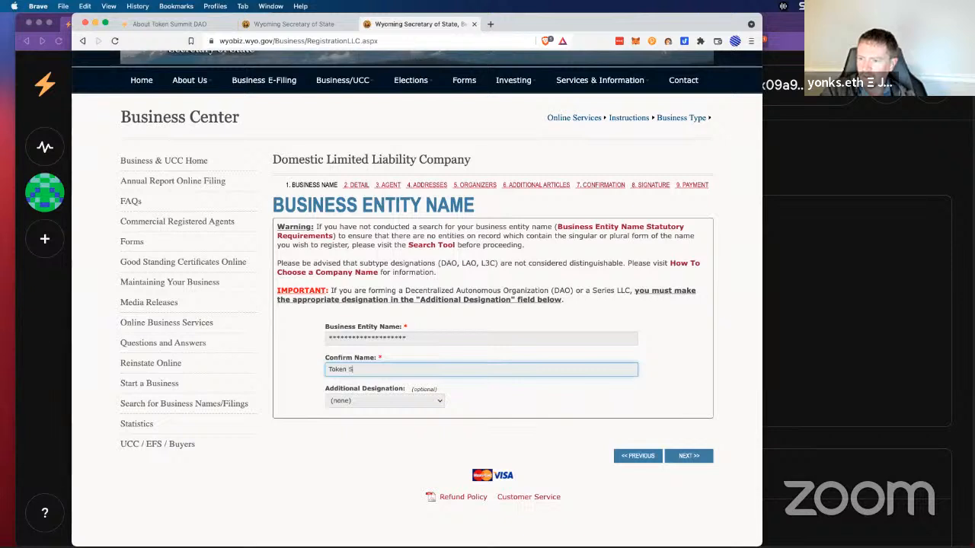
text(ummit DAO LLC)
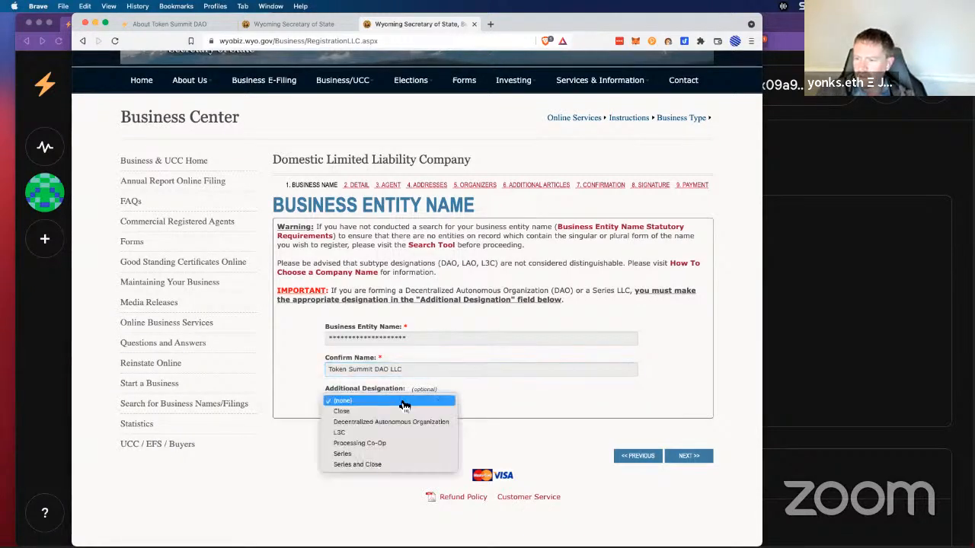
click(406, 401)
click(402, 422)
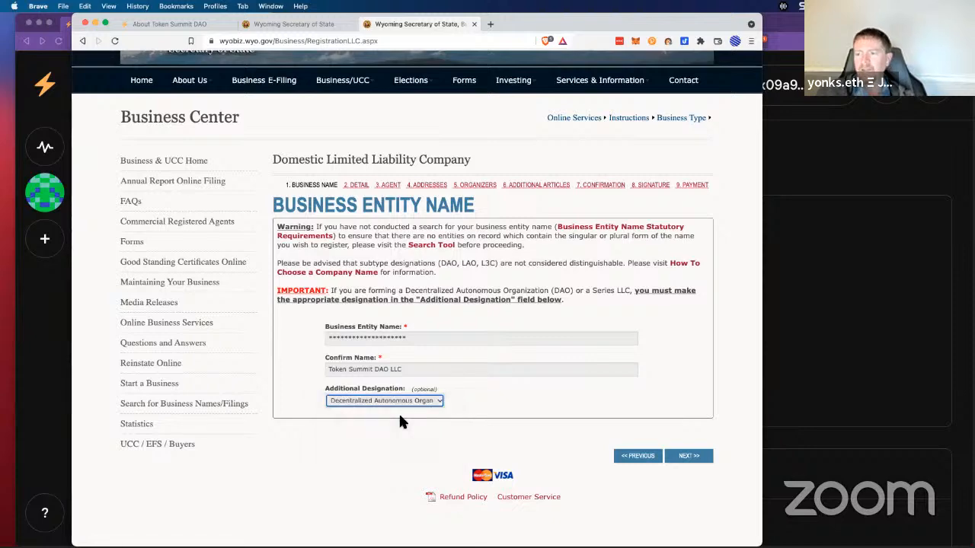
Step: Advance past the Detail step with perpetual duration to reach the Agent step
click(689, 457)
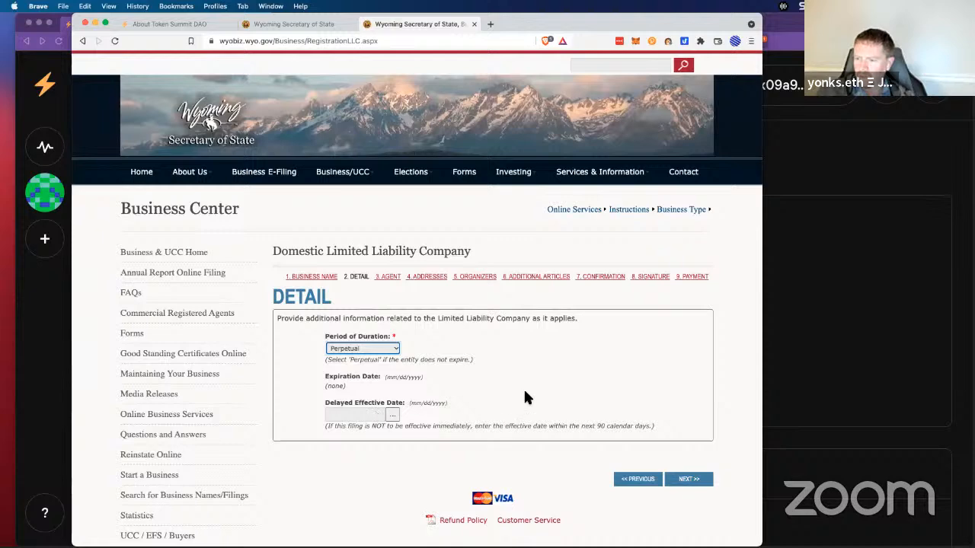
click(689, 479)
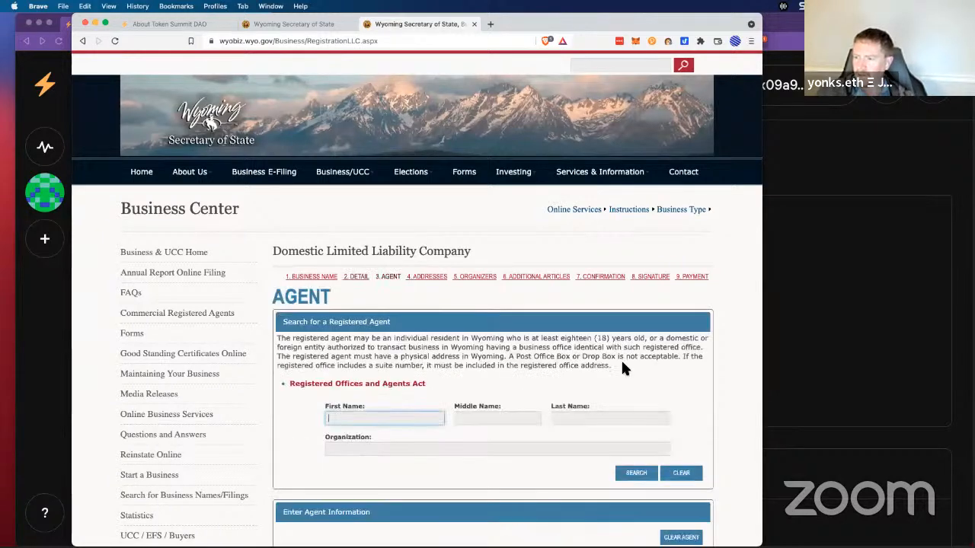
scroll(625, 337, down, 2)
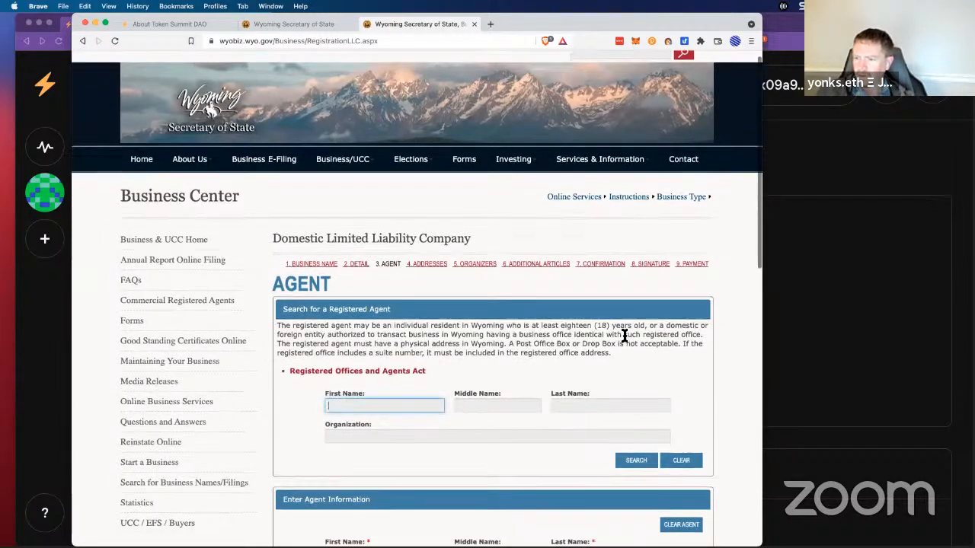
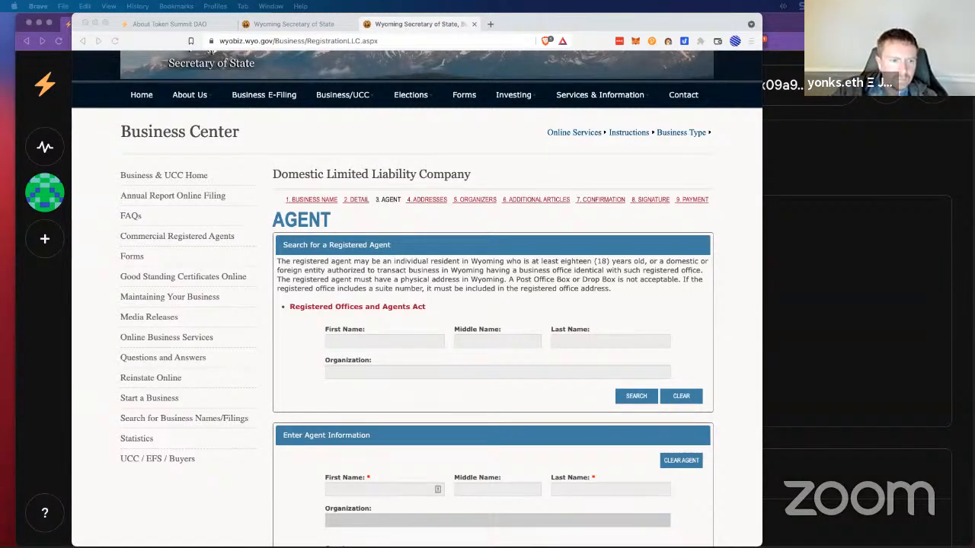
Step: Search the Organization field for 'Registered Agents Inc.' and open its single match
click(373, 342)
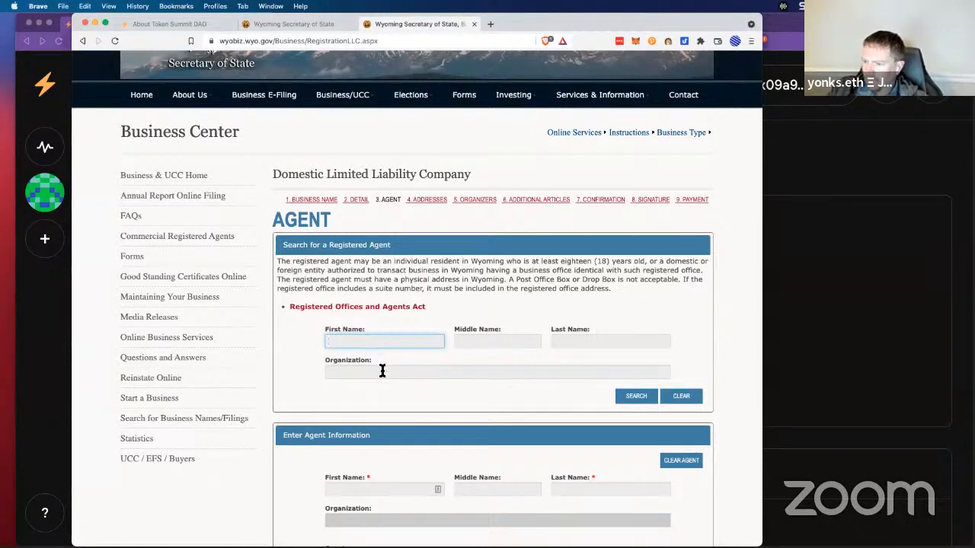
click(380, 371)
text(Registered Agents Inc.)
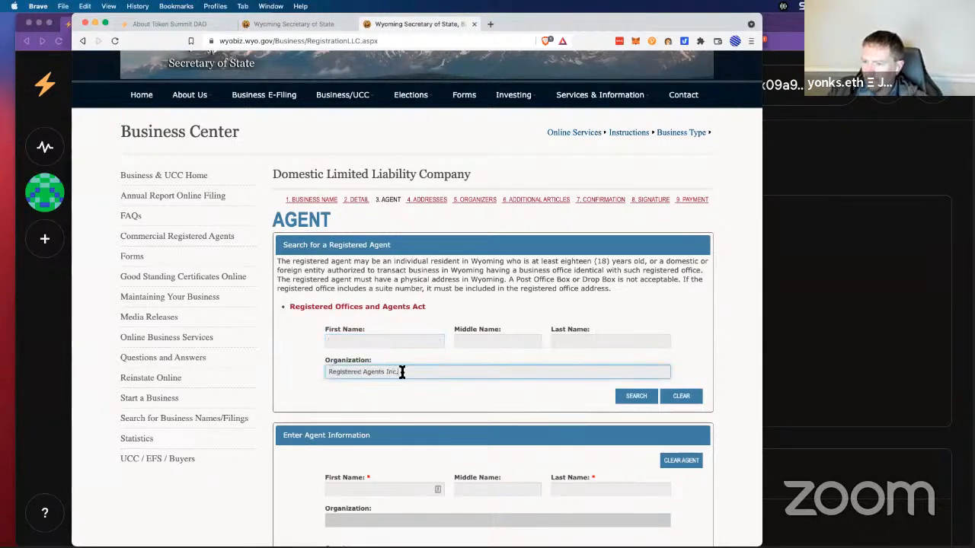
click(649, 398)
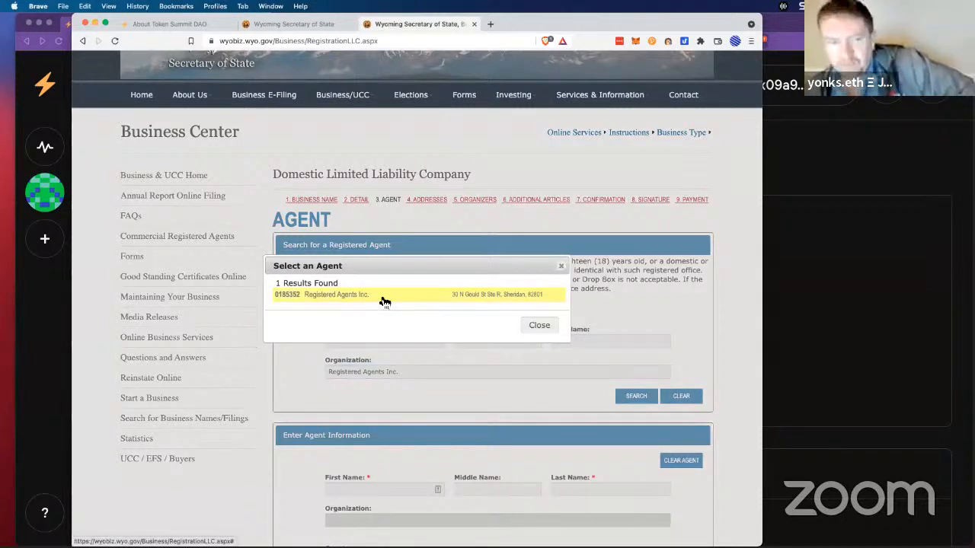
click(380, 295)
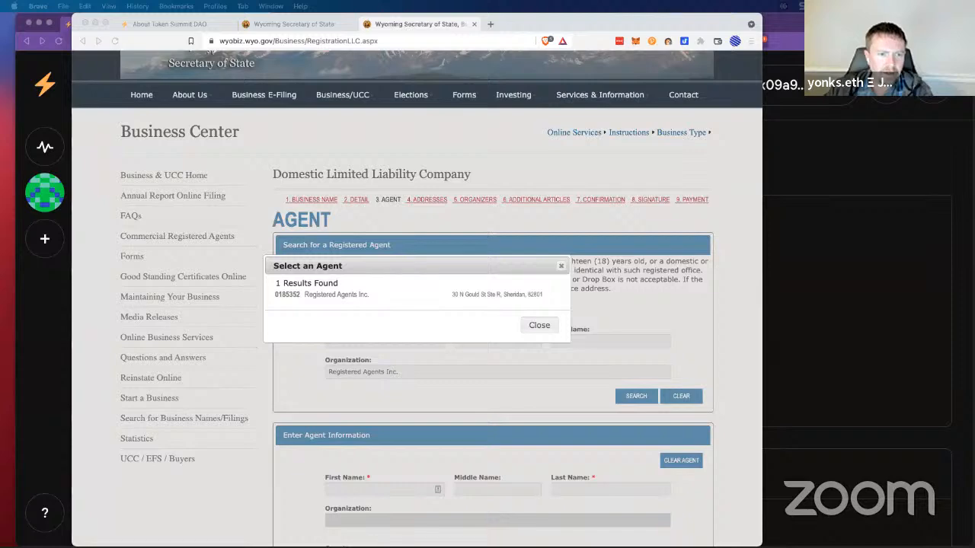
Step: Load wyomingagents.com in a new tab, read its $25-a-year offer, then return to the filing
click(491, 24)
text(https://www.wyomingagents.com/)
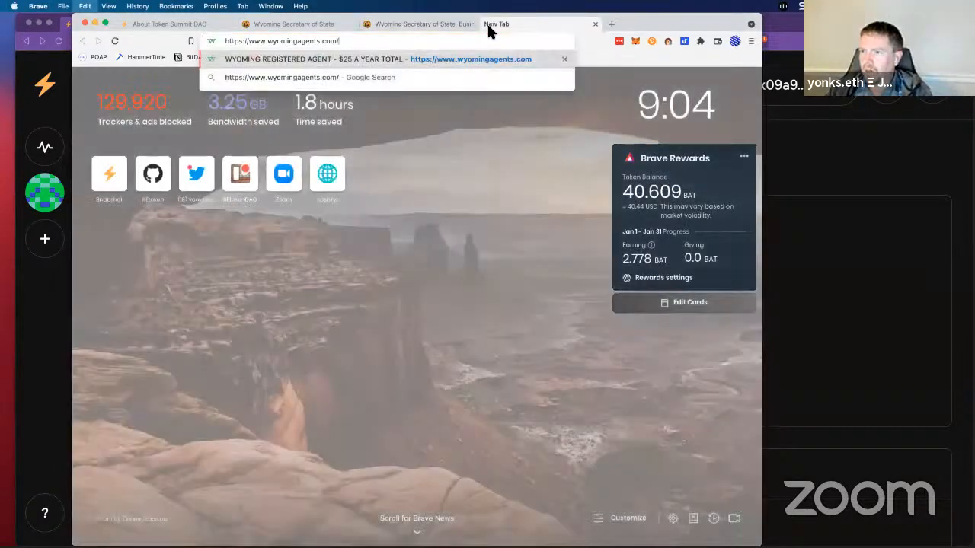
key(Return)
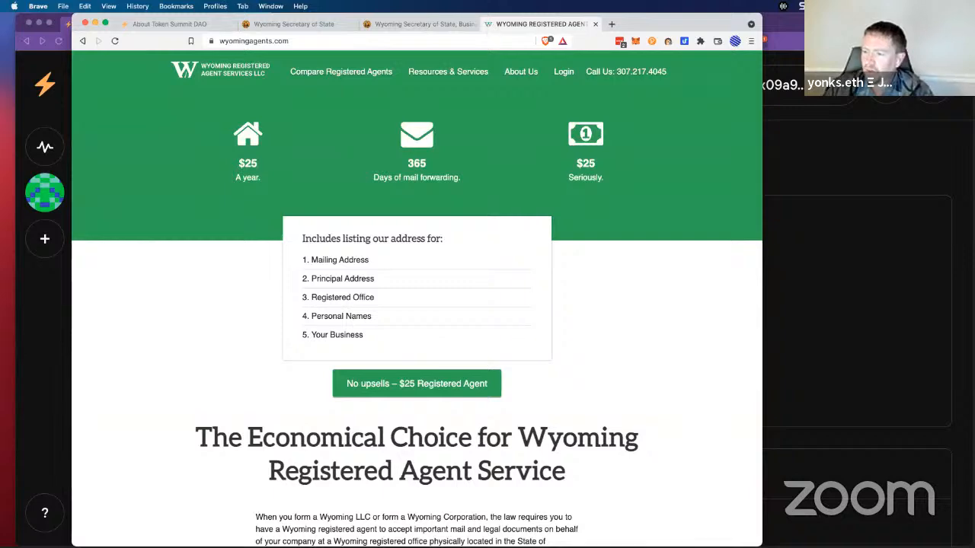
scroll(177, 255, down, 5)
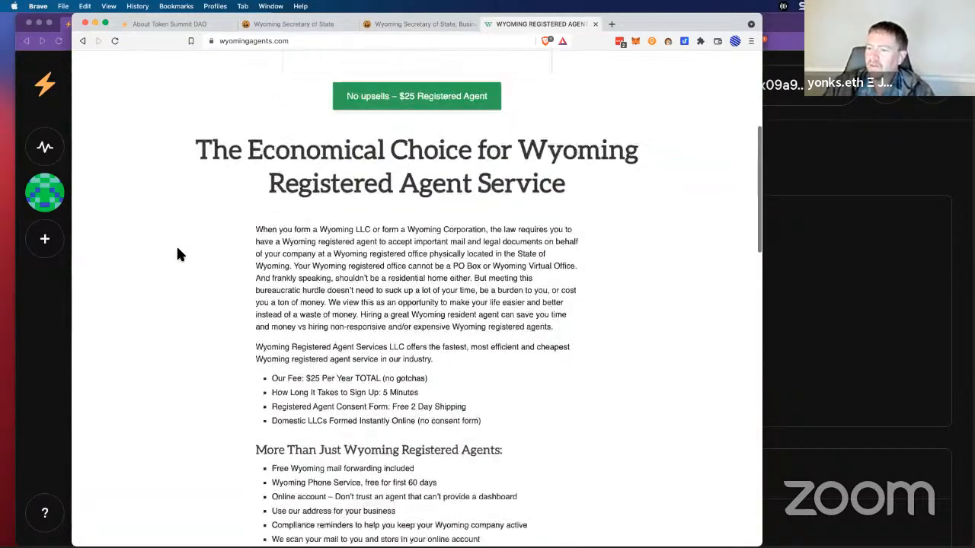
scroll(176, 254, up, 5)
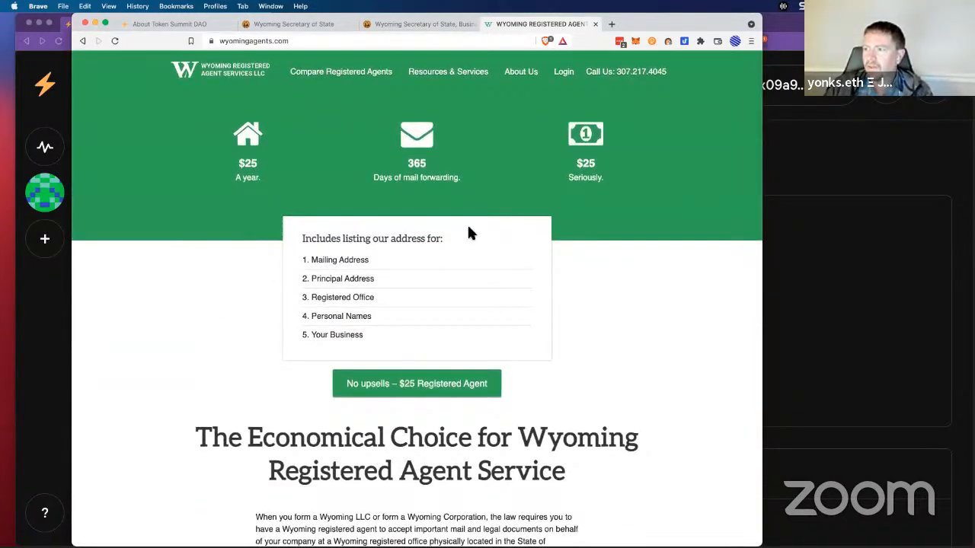
drag(568, 179, 599, 179)
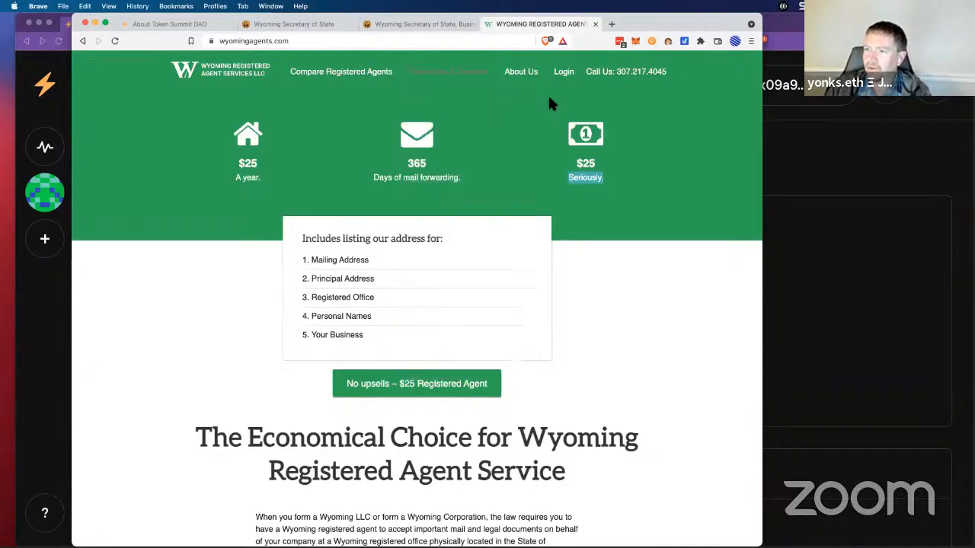
click(686, 137)
click(448, 26)
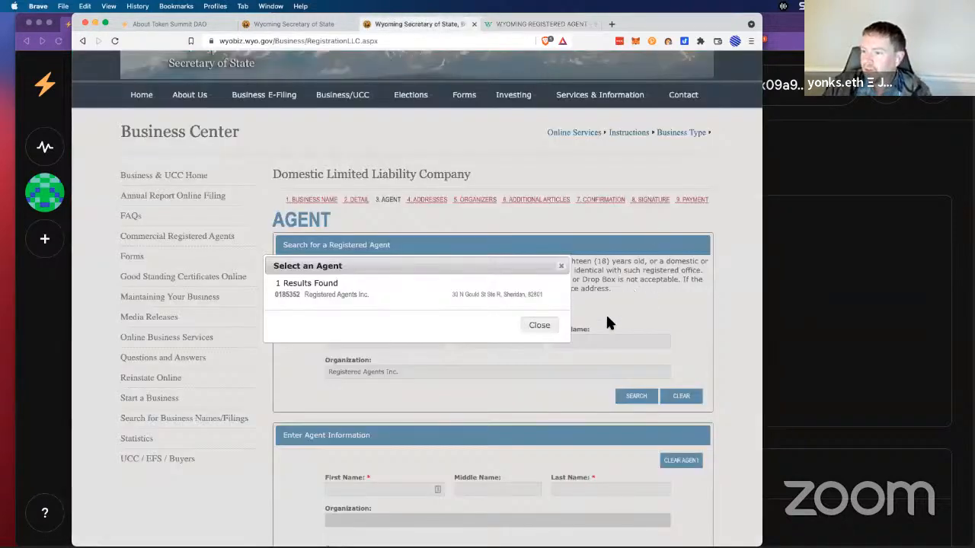
Step: Select Registered Agents Inc., tick its consent checkbox, and advance to the Addresses step
click(462, 296)
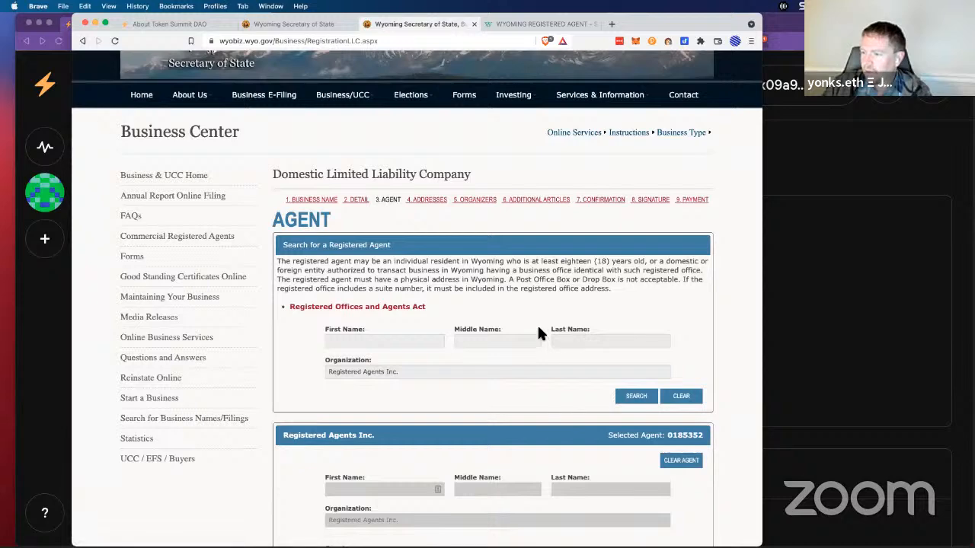
scroll(537, 327, down, 2)
scroll(539, 337, down, 5)
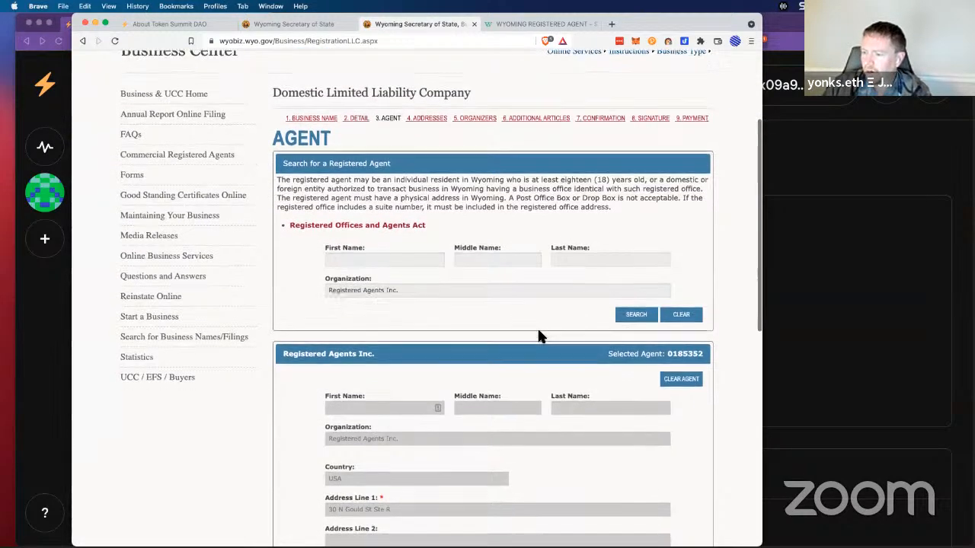
scroll(540, 339, down, 4)
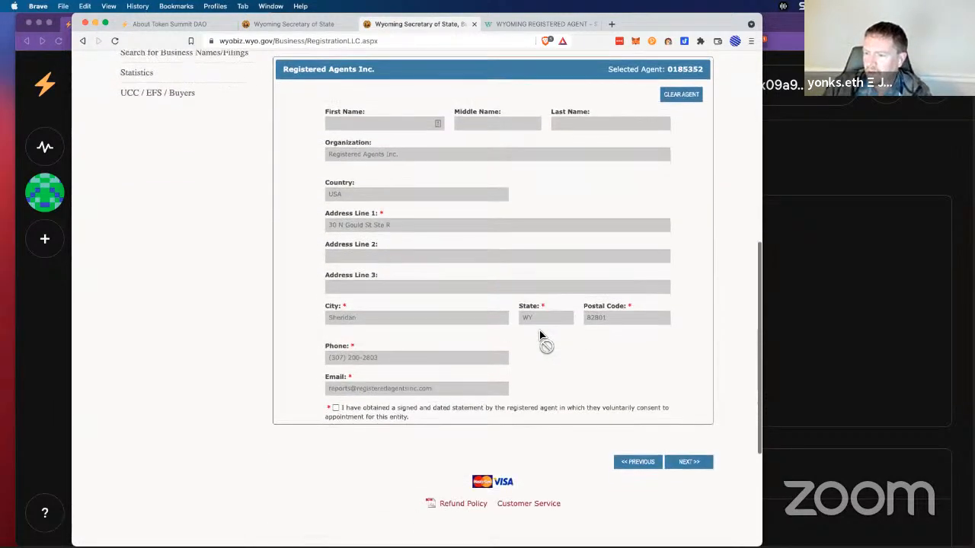
click(339, 411)
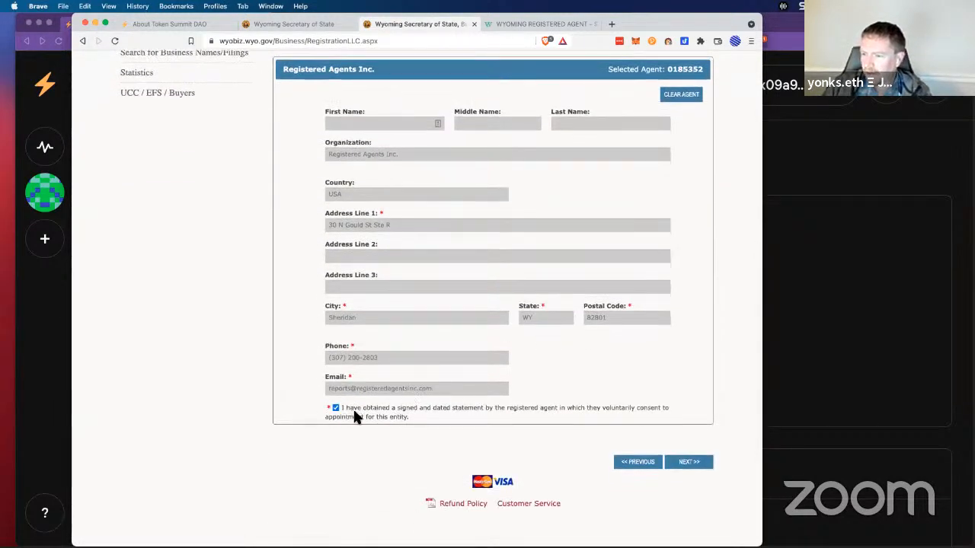
click(695, 463)
scroll(542, 281, down, 1)
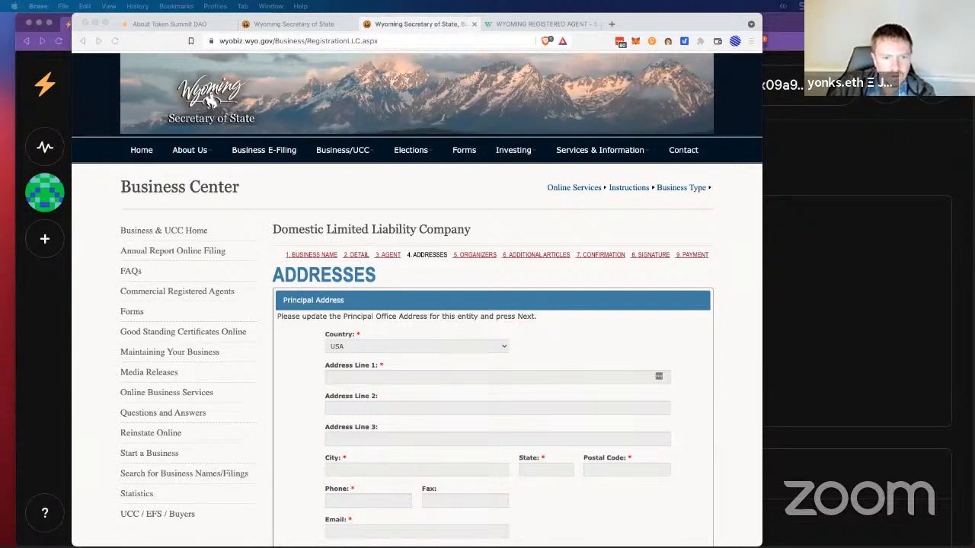
Step: Enter the principal office address as the pasted street, Casper, WY 82609, then detach the filing tab
click(427, 375)
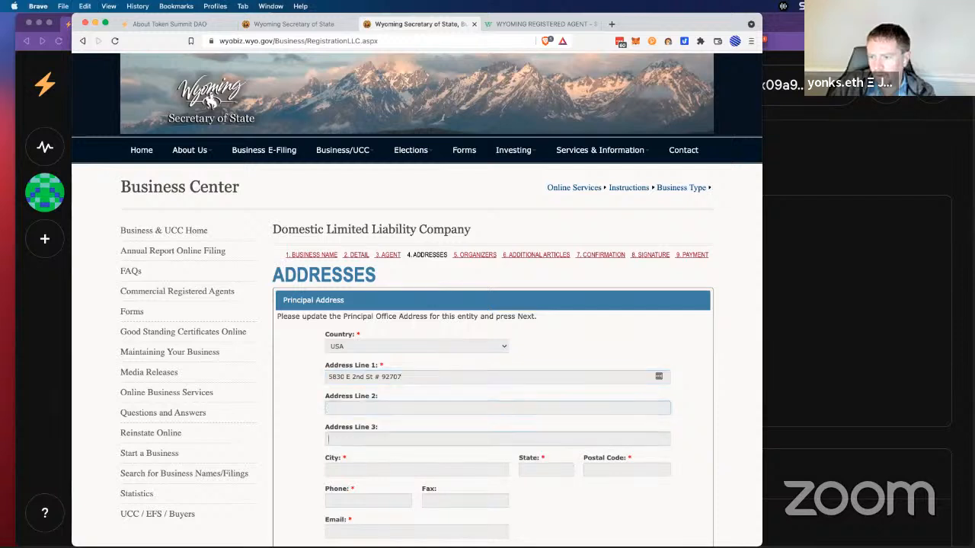
key(Tab)
text(Casper)
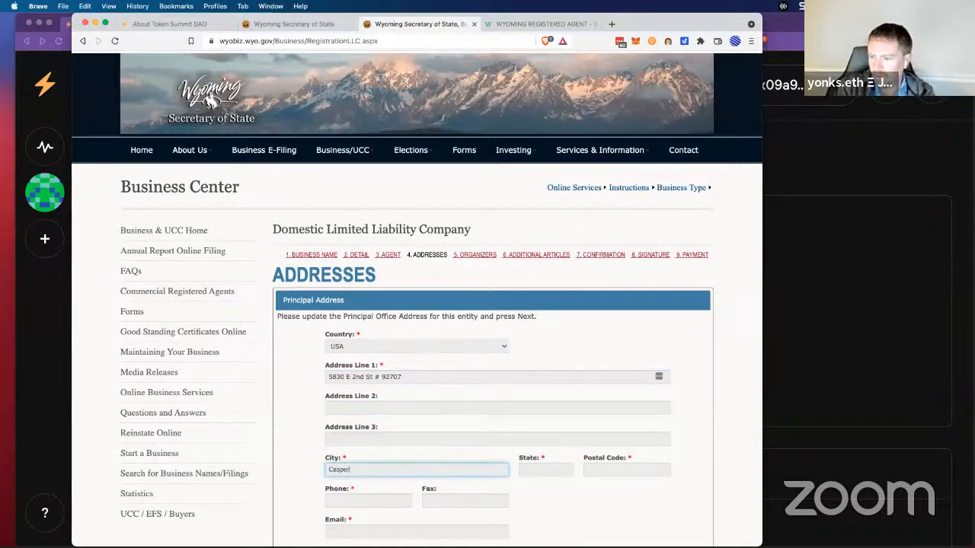
key(Tab)
text(WY)
key(Tab)
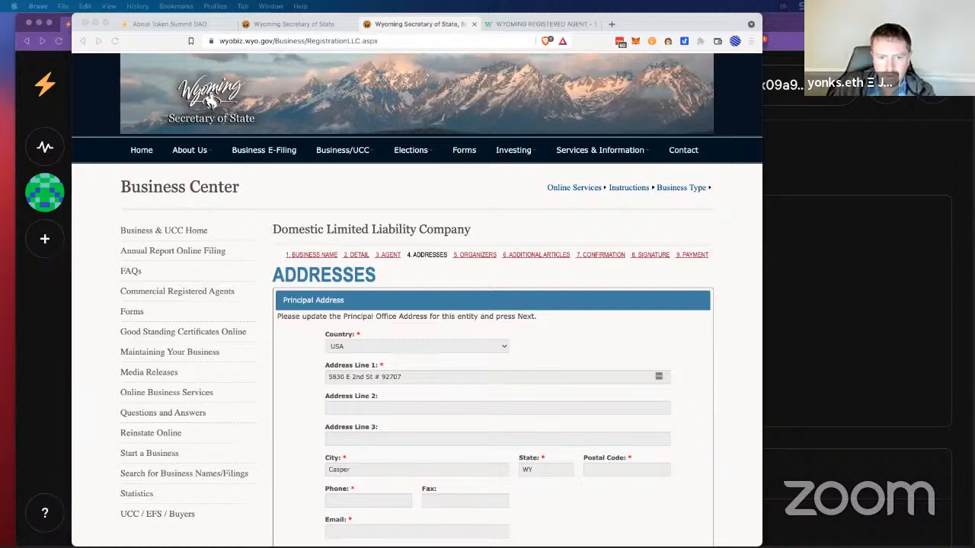
click(635, 467)
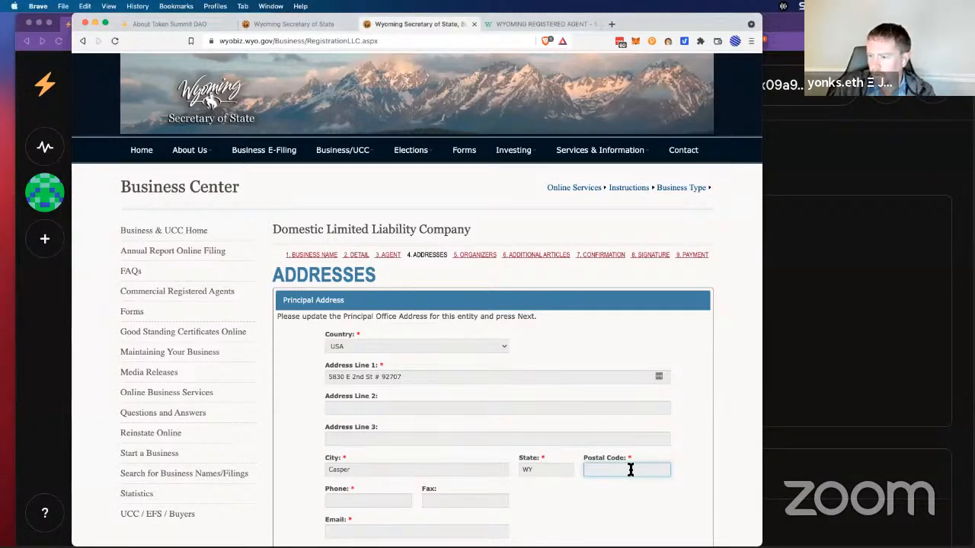
text(82609)
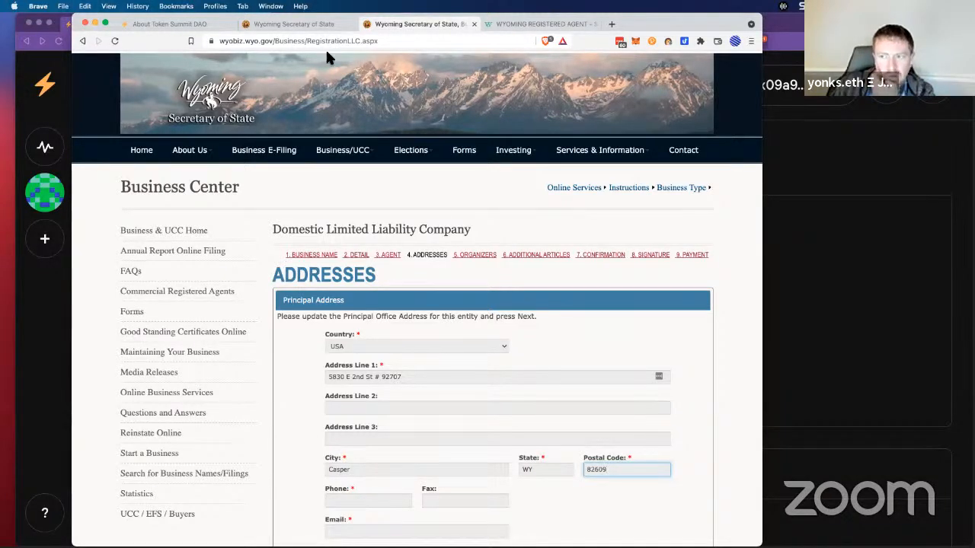
drag(411, 23, 0, 37)
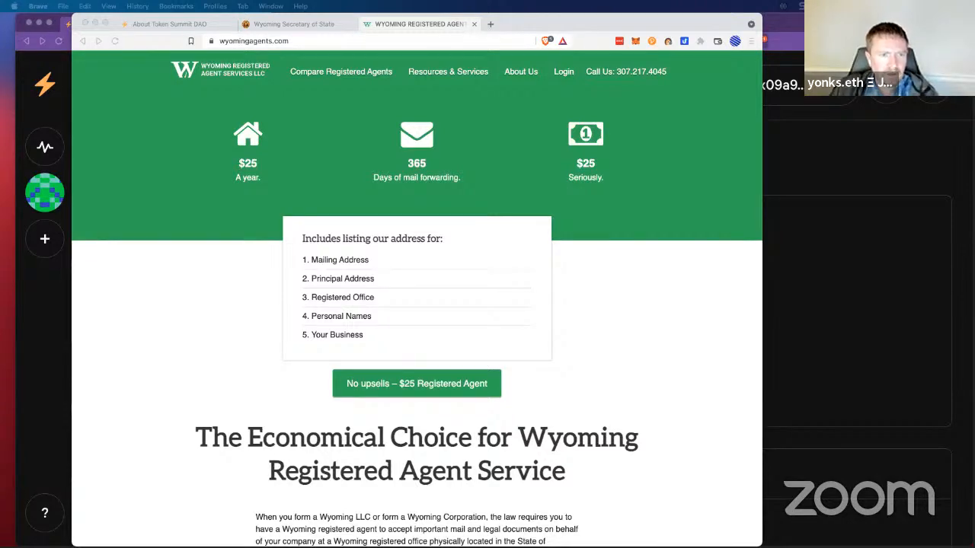
Step: Bring the filing window back into view and review the still-empty step 5 Organizers form
drag(1, 99, 362, 57)
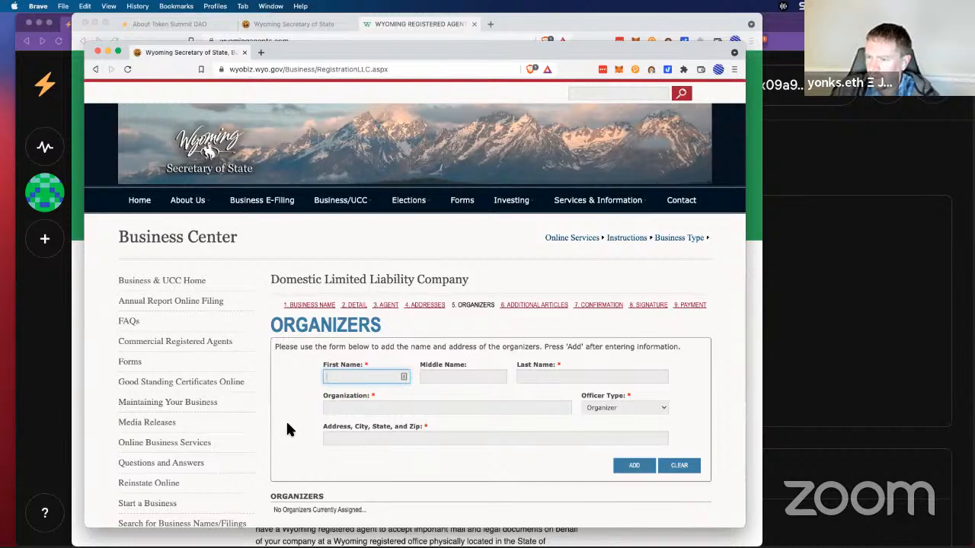
scroll(287, 426, down, 3)
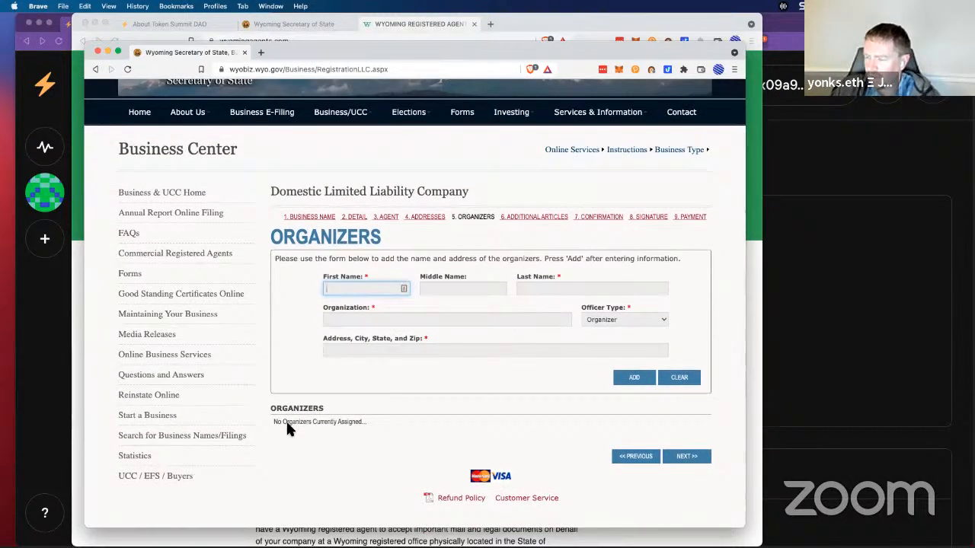
scroll(286, 421, up, 1)
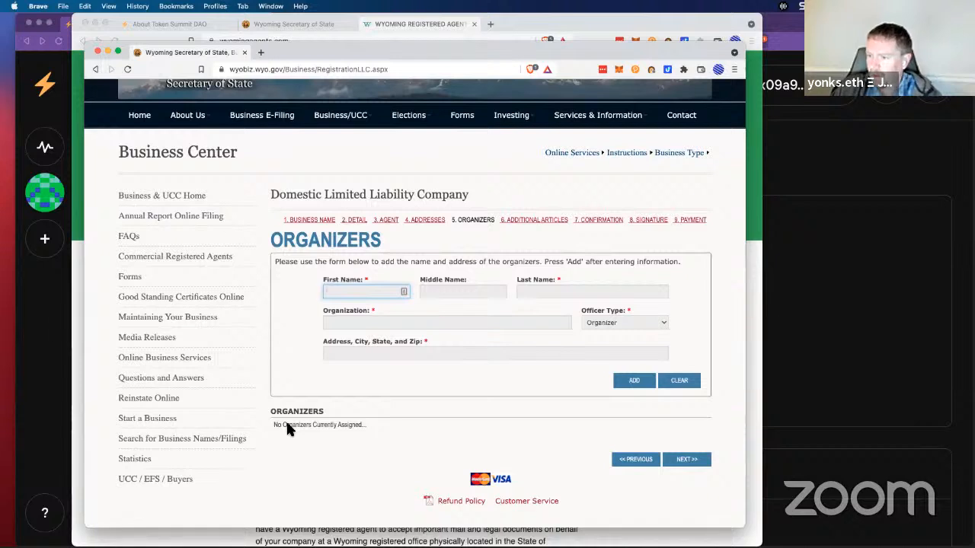
click(414, 323)
text(S)
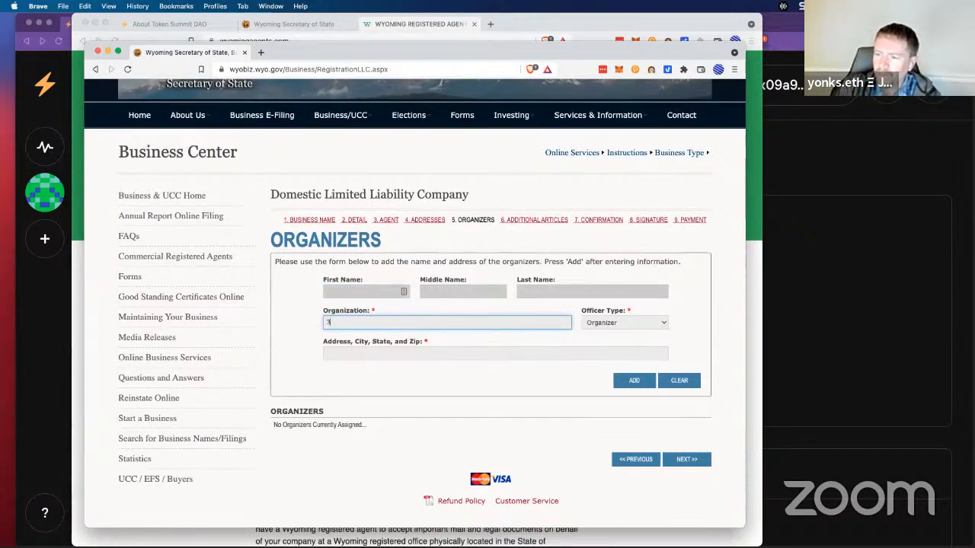
key(BackSpace)
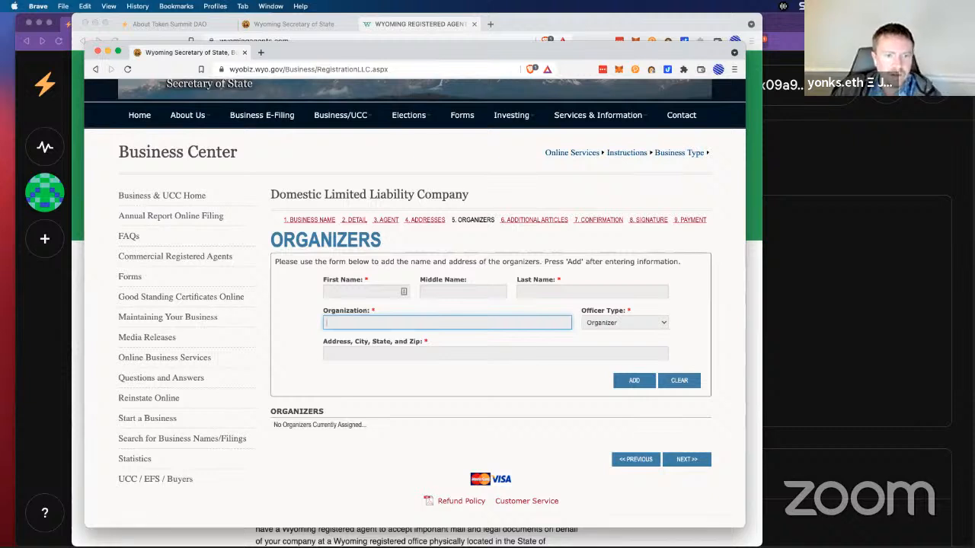
key(super+Tab)
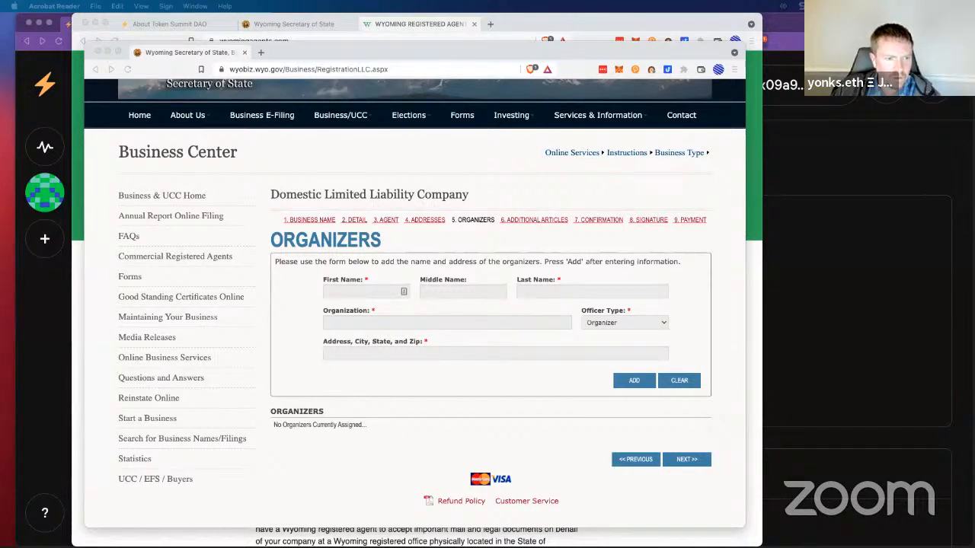
Step: Enter Triple Win Foundation DAO LLC as the organizer, keeping officer type Organizer
click(384, 321)
text(Triple Win Foundation DAO LLC)
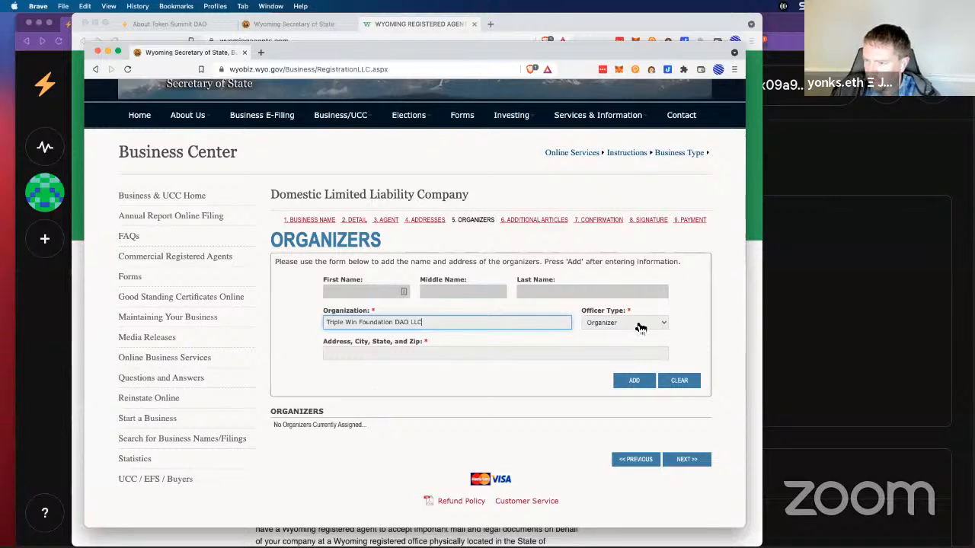
click(641, 324)
click(642, 325)
Step: Fill the organizer's address as the copied street, Casper, WY 82609, and add it
click(437, 353)
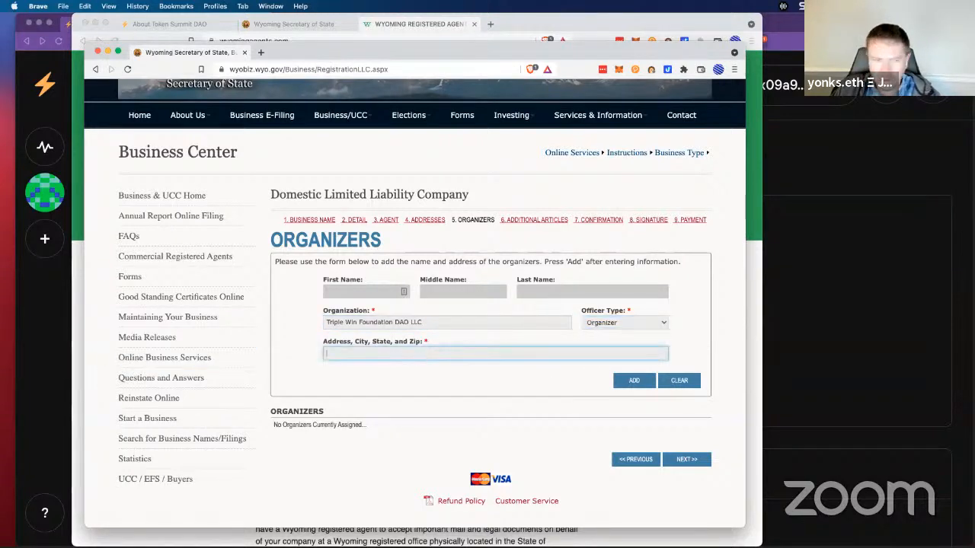
key(super+Tab)
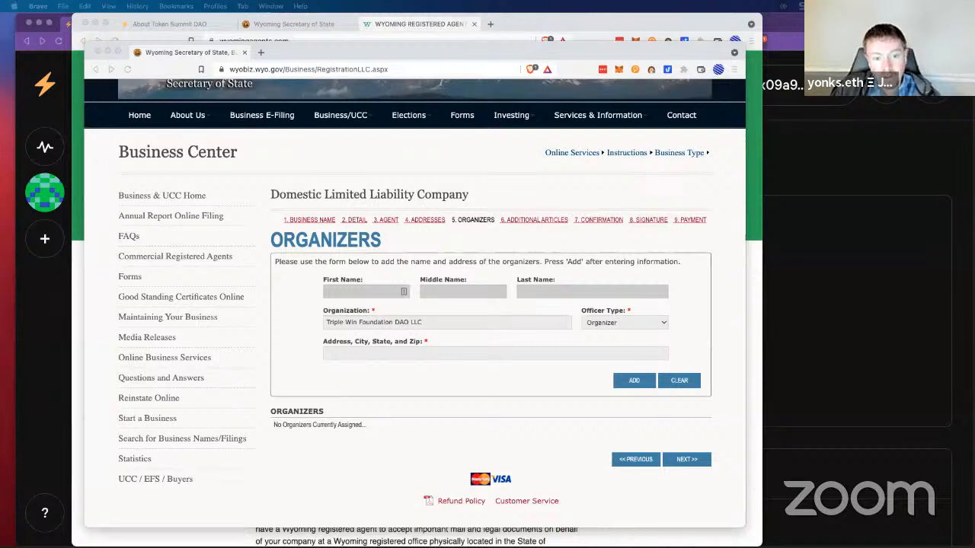
click(352, 352)
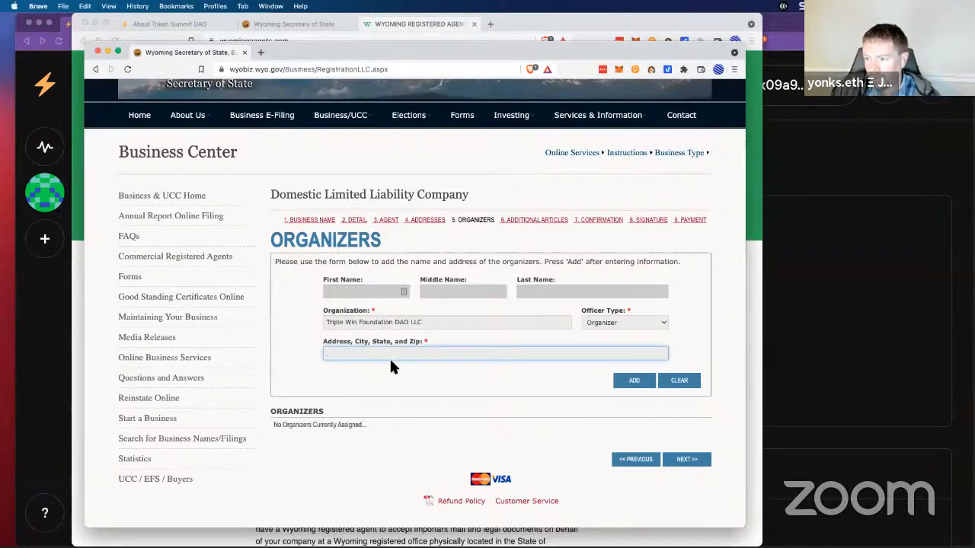
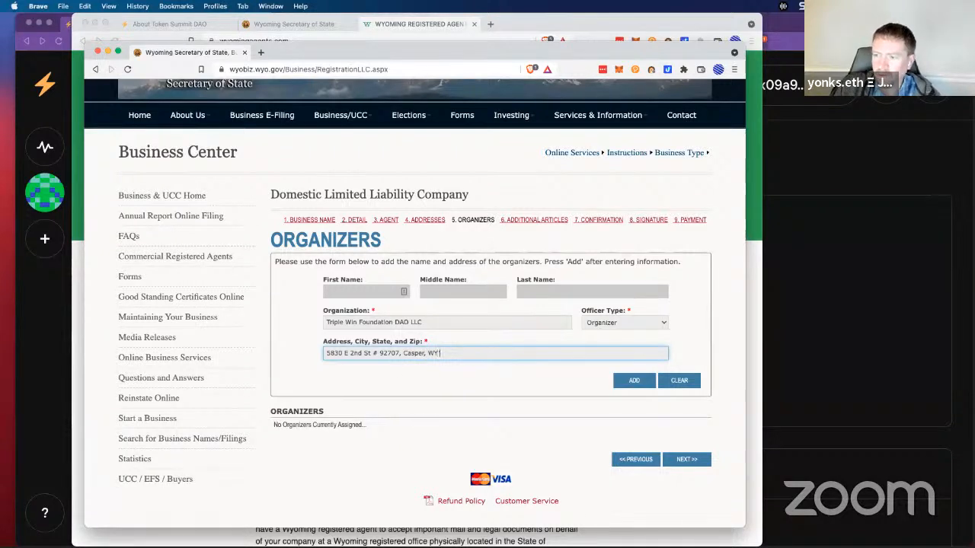
key(super+Tab)
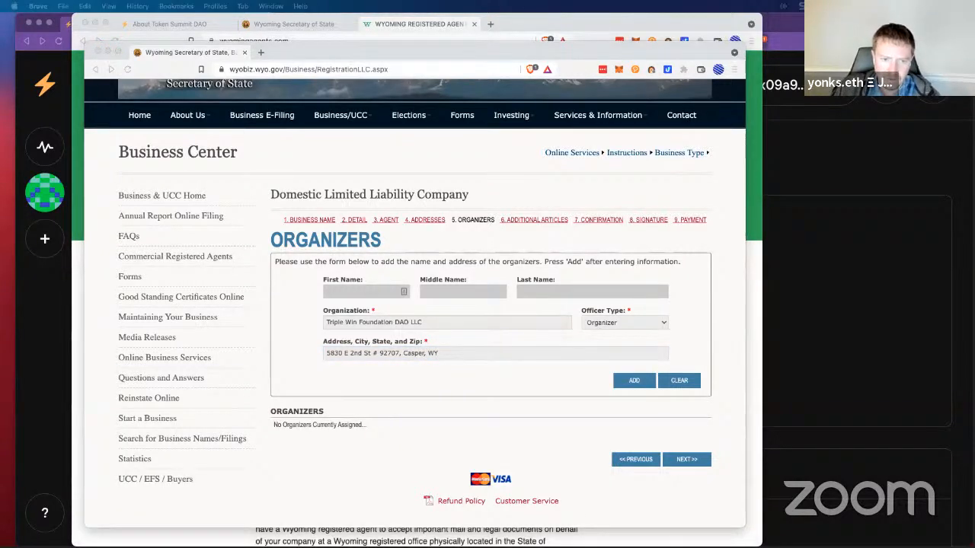
click(457, 357)
text(82609)
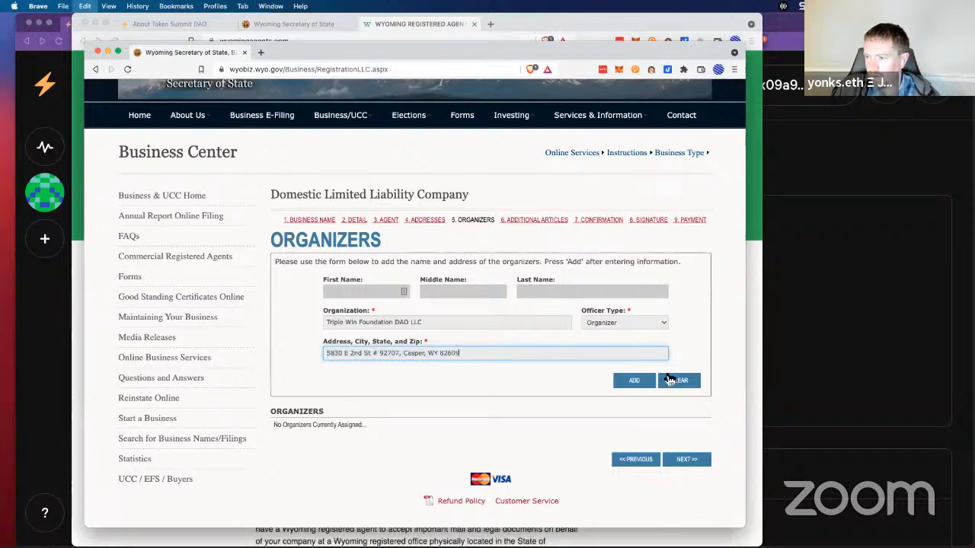
click(634, 381)
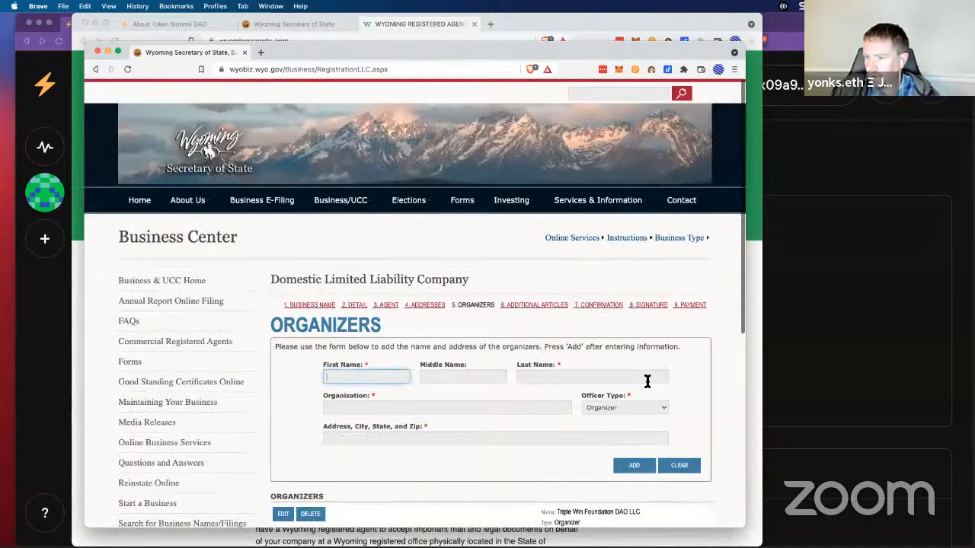
scroll(460, 403, down, 2)
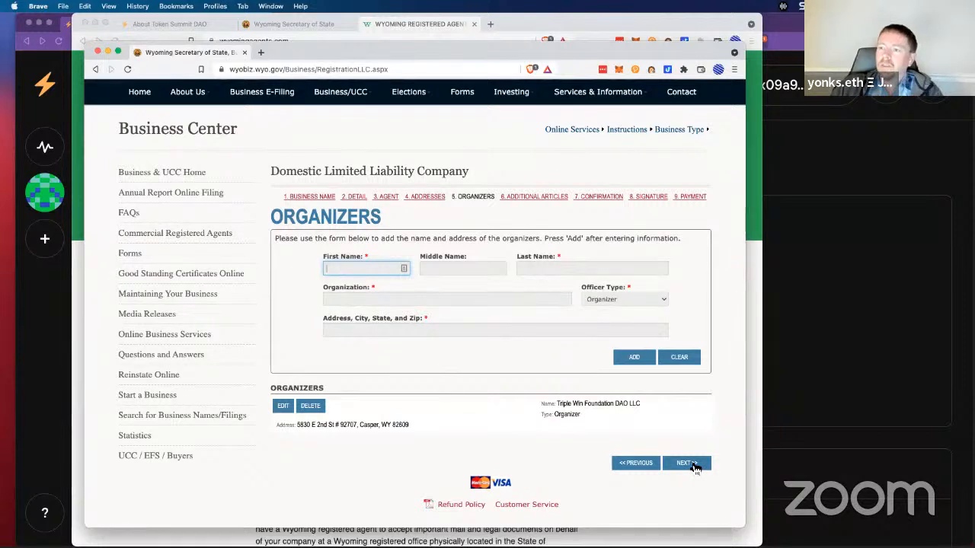
Step: Advance to the Additional Articles step and move and enlarge the filing window
click(688, 463)
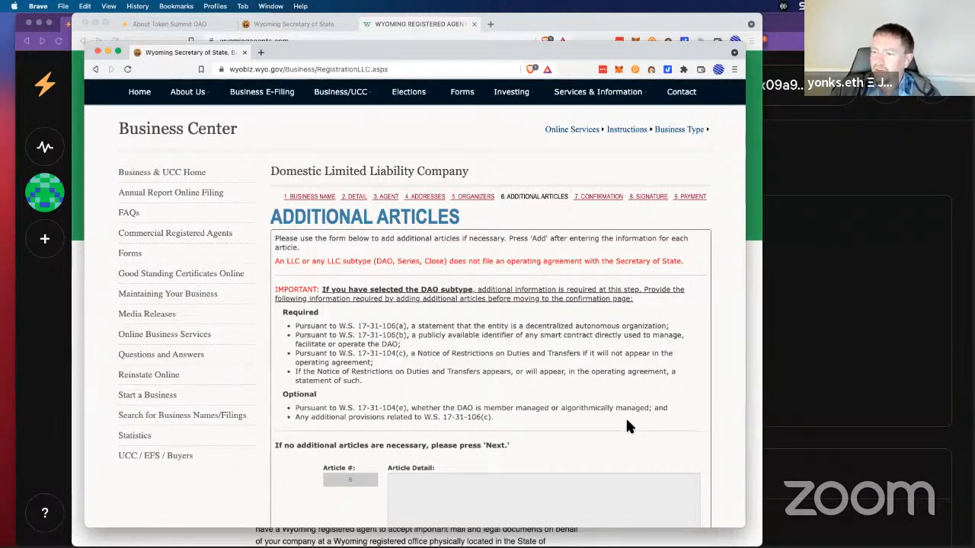
scroll(627, 427, down, 2)
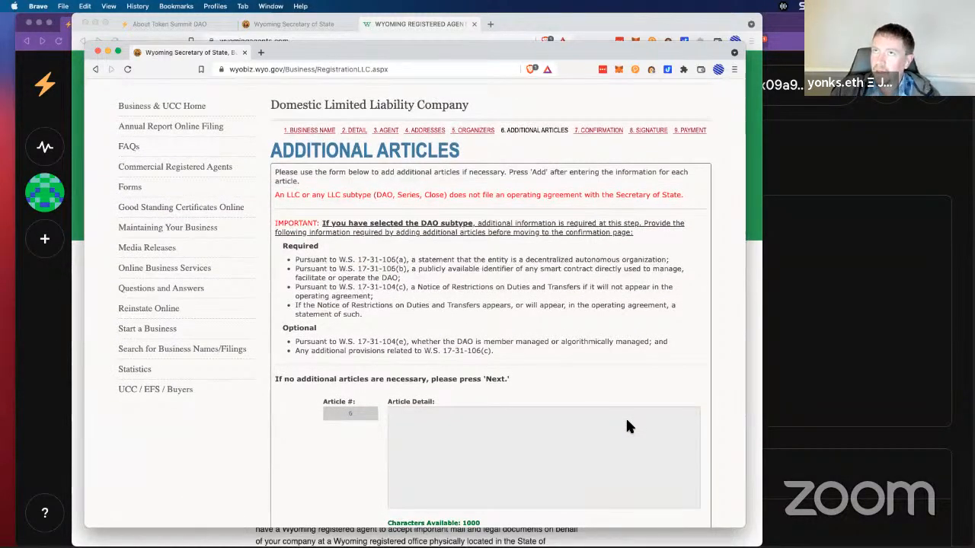
scroll(627, 427, up, 1)
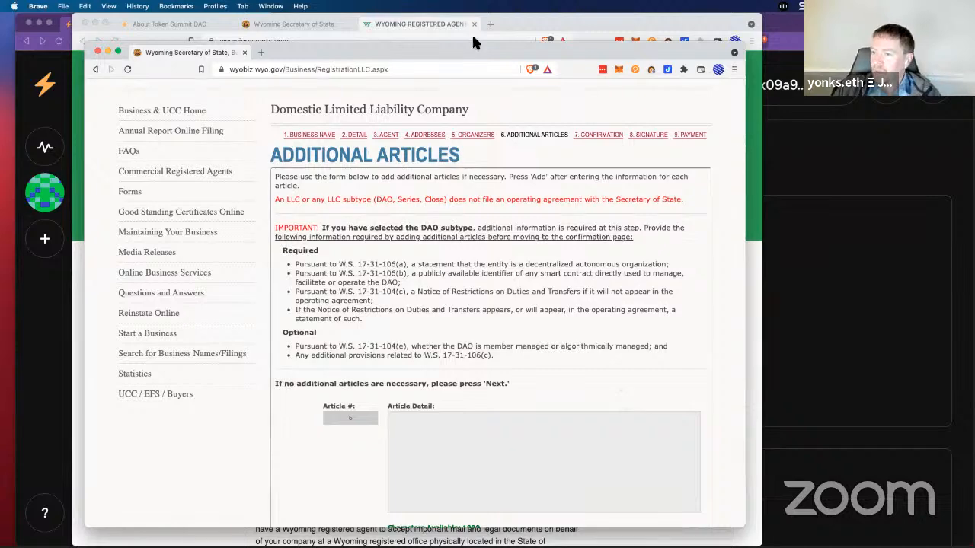
drag(453, 60, 452, 32)
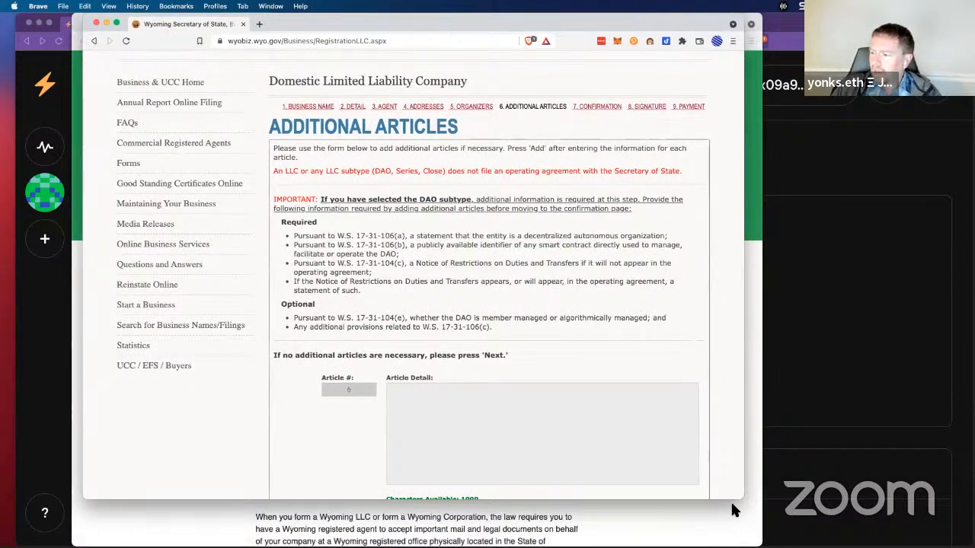
drag(742, 498, 770, 545)
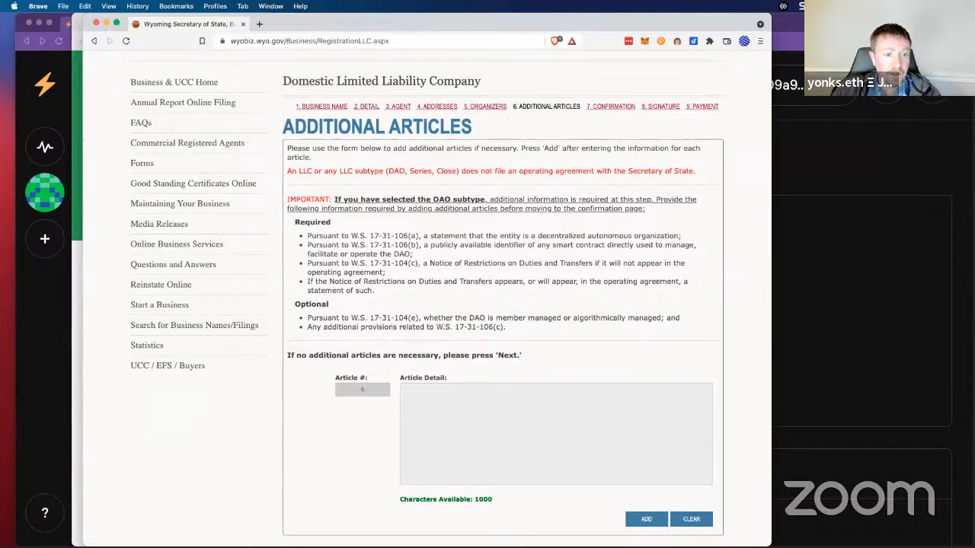
Step: Paste the draft article text into Article Detail, then clear it again
key(super+Tab)
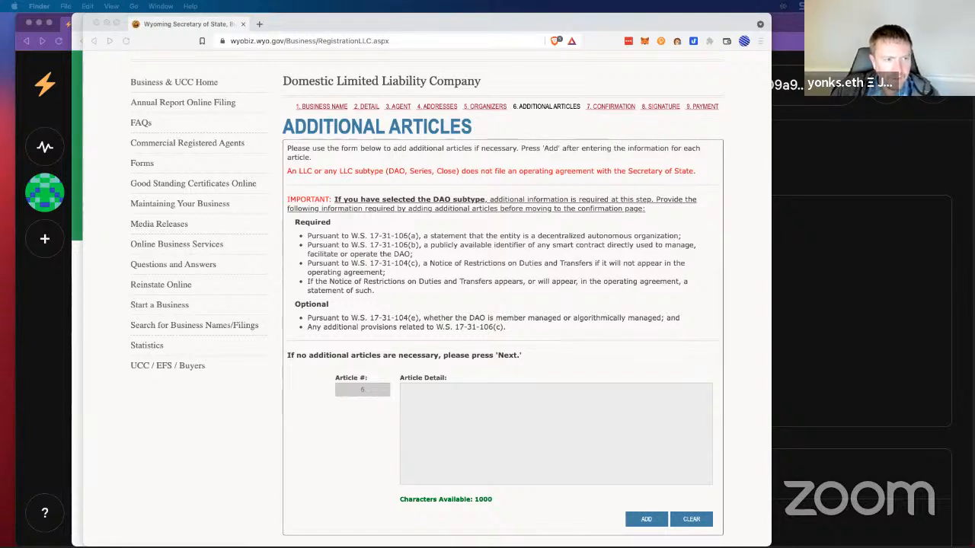
click(577, 439)
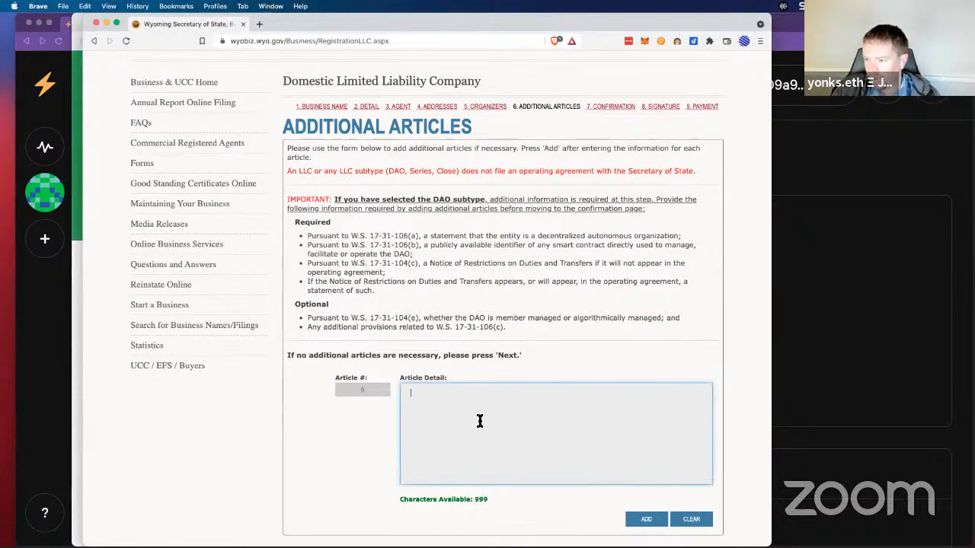
text(TokenTown DAO LLC is an algorithmically managed Decentralized Autonomous Organization (DAO). The notice of restrictions on duties and transfers appear in the operating agreement. TokenTown DAO LLC is governed using https://snapshot.org/#/ss.tokentowndao.eth with contract address: 0xA6cA269BB2B9e82dbBC9FCF879D450964D31552C5 which can be viewed at https://polygonscan.com/address/0xA6cA269BB2B9e82dbBC9FCF879D450964D31552C5)
key(super+a)
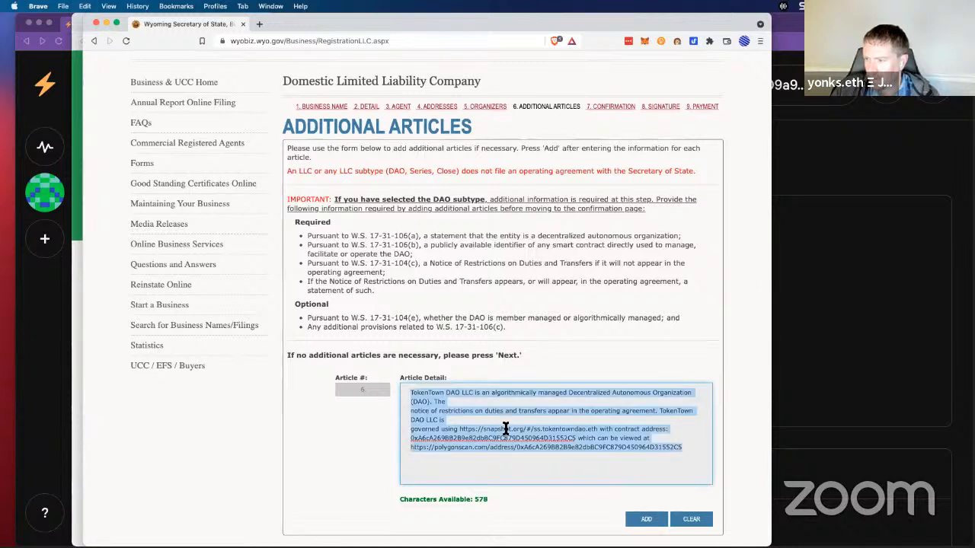
key(BackSpace)
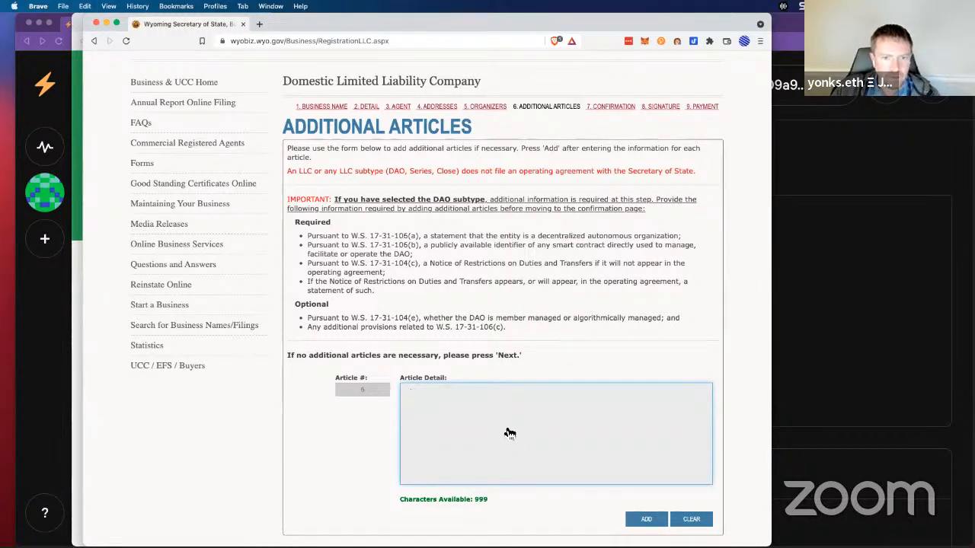
key(super+Tab)
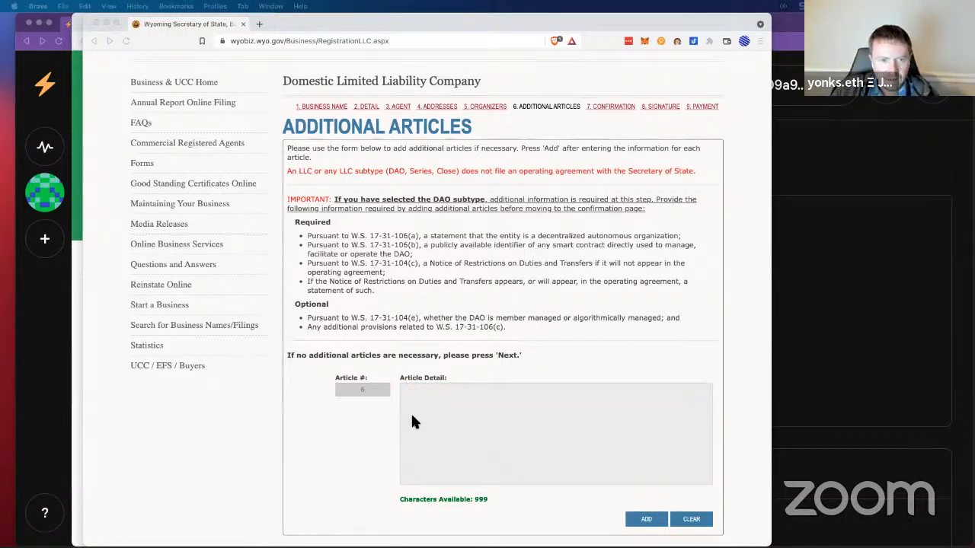
Step: Enlarge the TextEdit draft, retype its opening company name as 'Token Summit', and join the first lines
drag(1, 134, 394, 124)
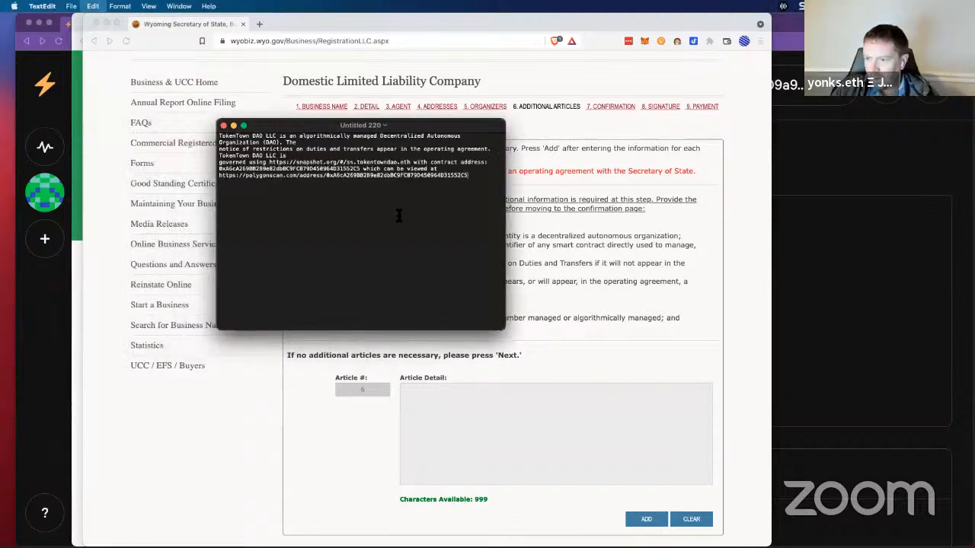
key(super+plus)
key(super+plus)
key(super+plus)
key(super+plus)
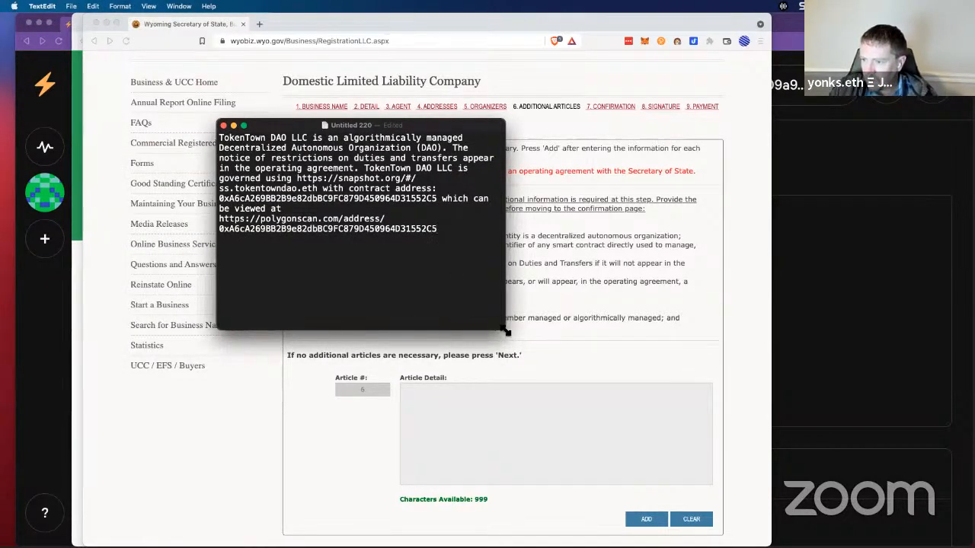
drag(505, 331, 951, 526)
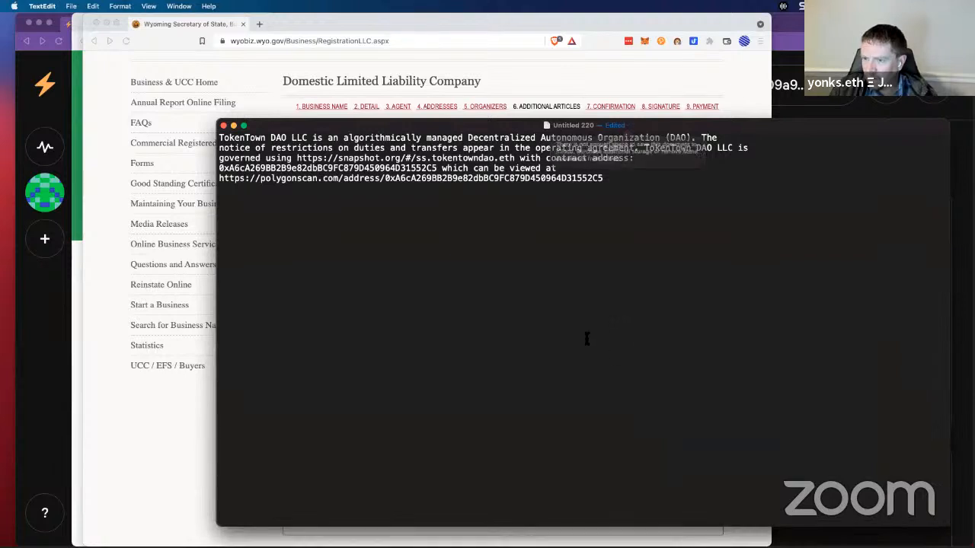
key(super+plus)
key(super+plus)
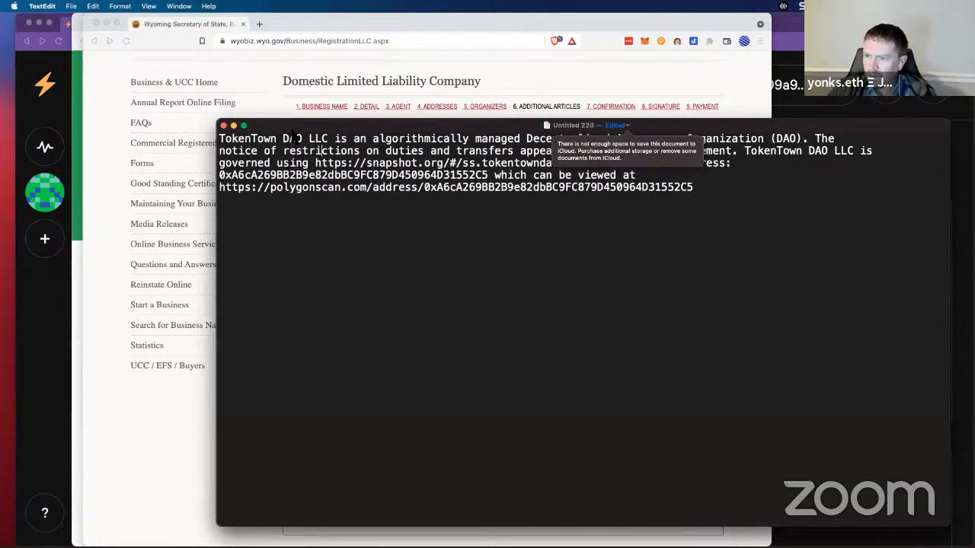
drag(303, 139, 174, 137)
text(Token Su)
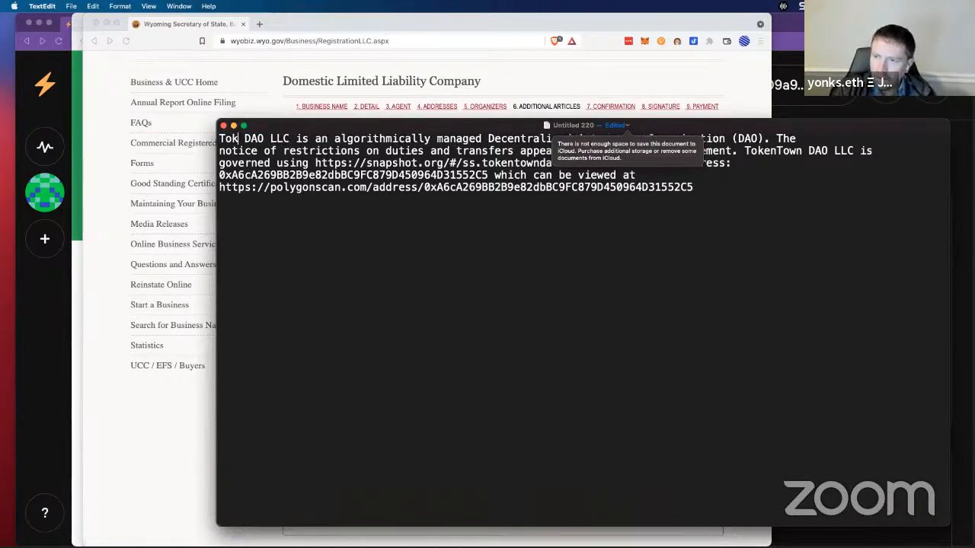
text(mmit)
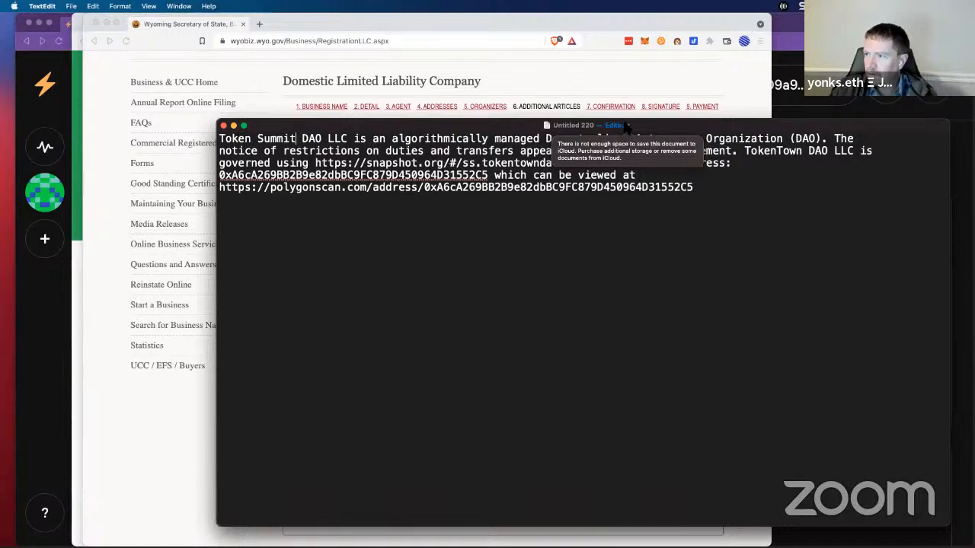
click(585, 230)
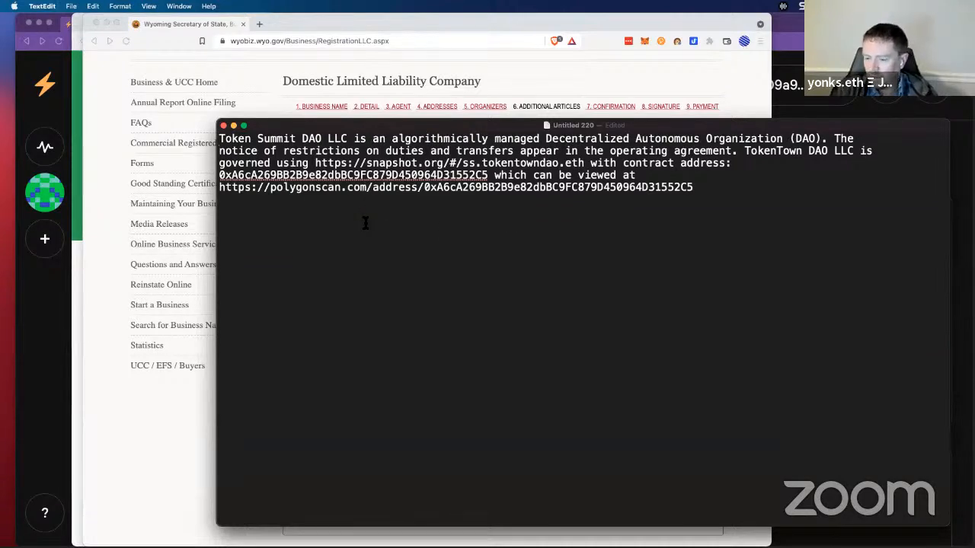
key(BackSpace)
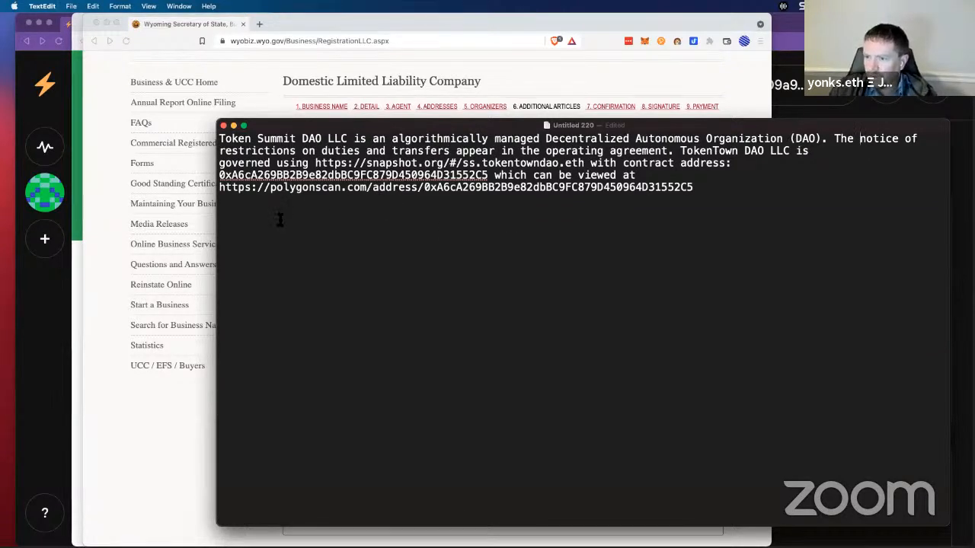
Step: Replace 'TokenTown DAO LLC' in the governance sentence with 'Token Summit DAO LLC'
drag(394, 126, 254, 92)
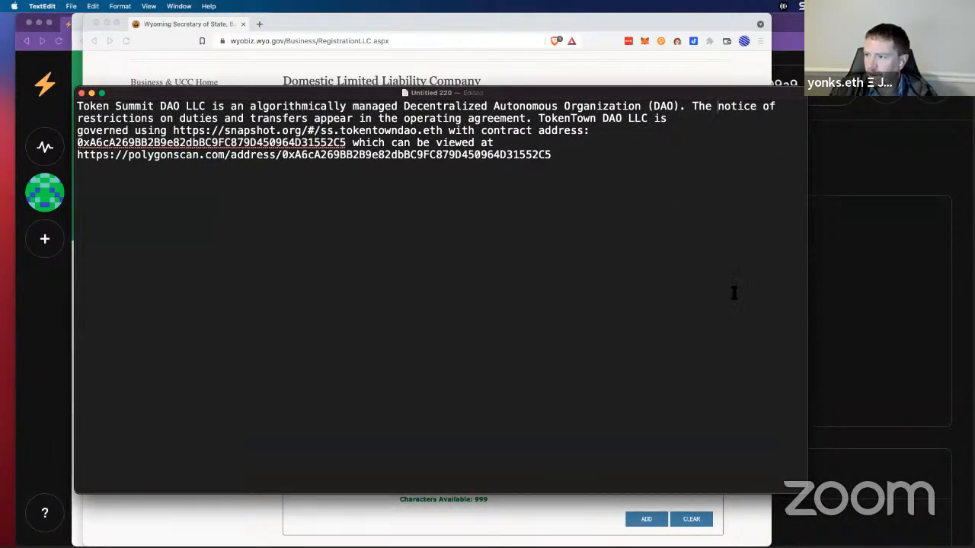
drag(206, 106, 77, 106)
key(super+c)
drag(539, 118, 646, 118)
key(super+v)
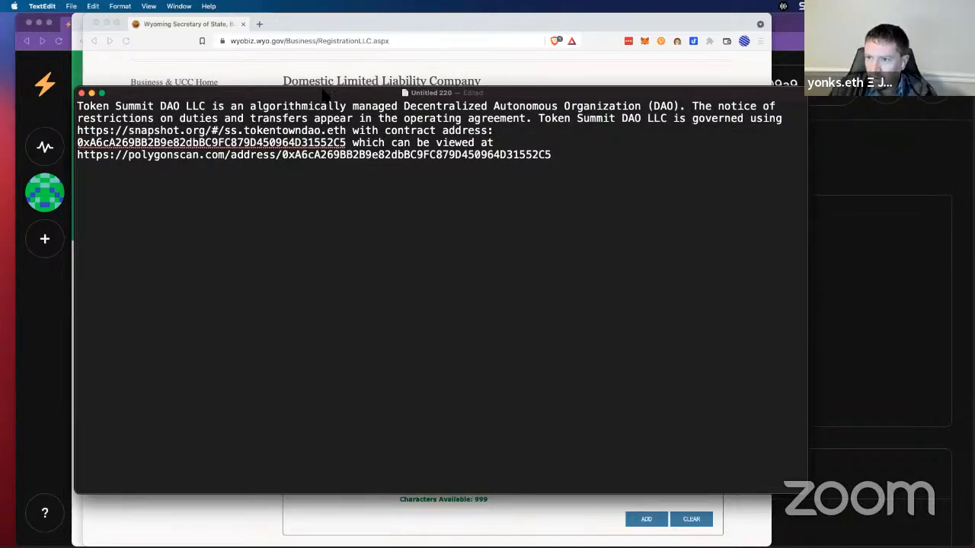
Step: Copy the Snapshot space address, without the /about part, from Brave's address bar
drag(324, 93, 369, 145)
click(47, 37)
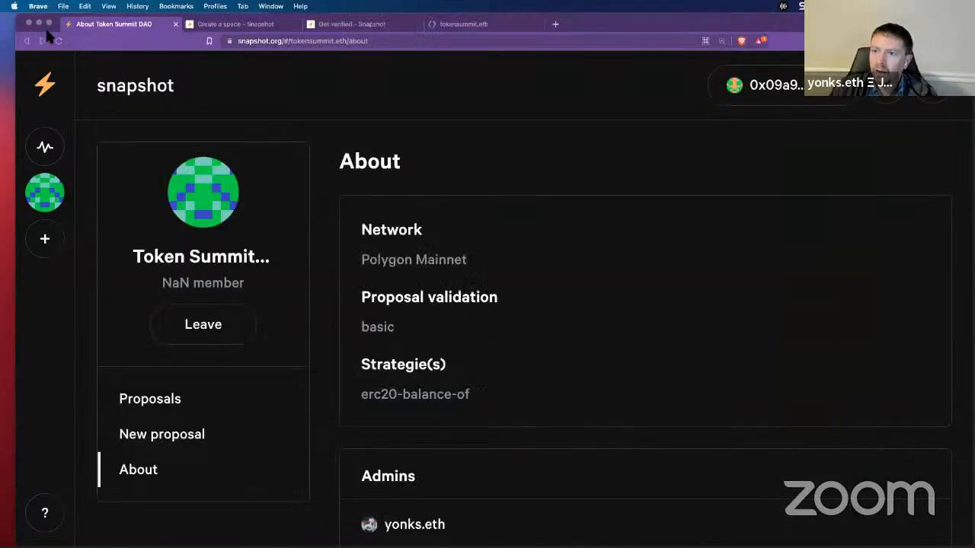
click(384, 42)
click(383, 43)
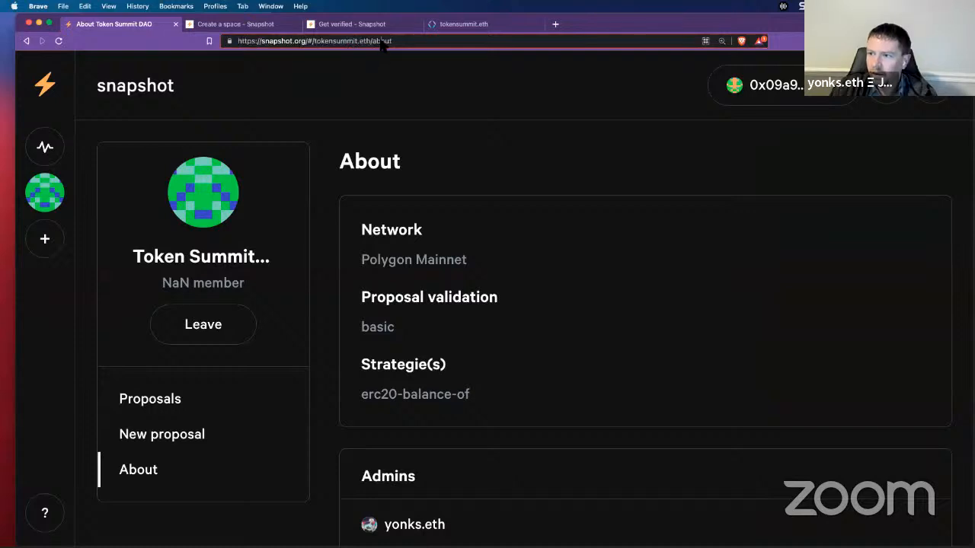
drag(371, 42, 237, 42)
key(super+c)
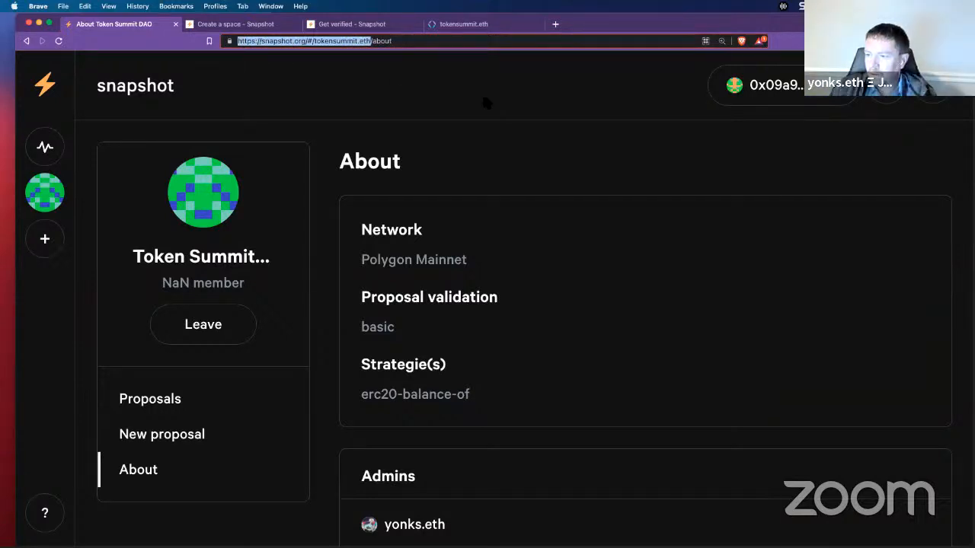
key(super+grave)
key(super+grave)
key(super+Tab)
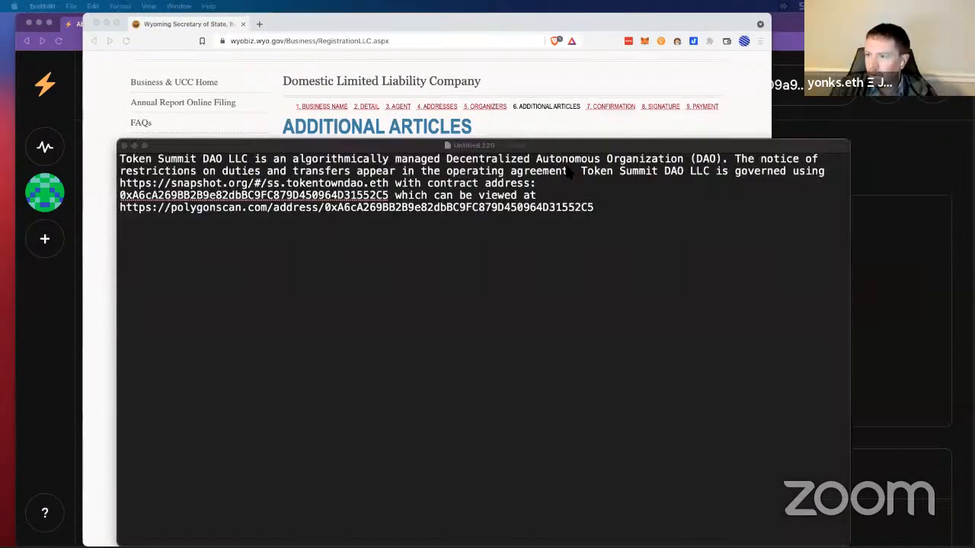
Step: Replace the Snapshot address with tokensummit.eth and the old contract address in both places
click(389, 183)
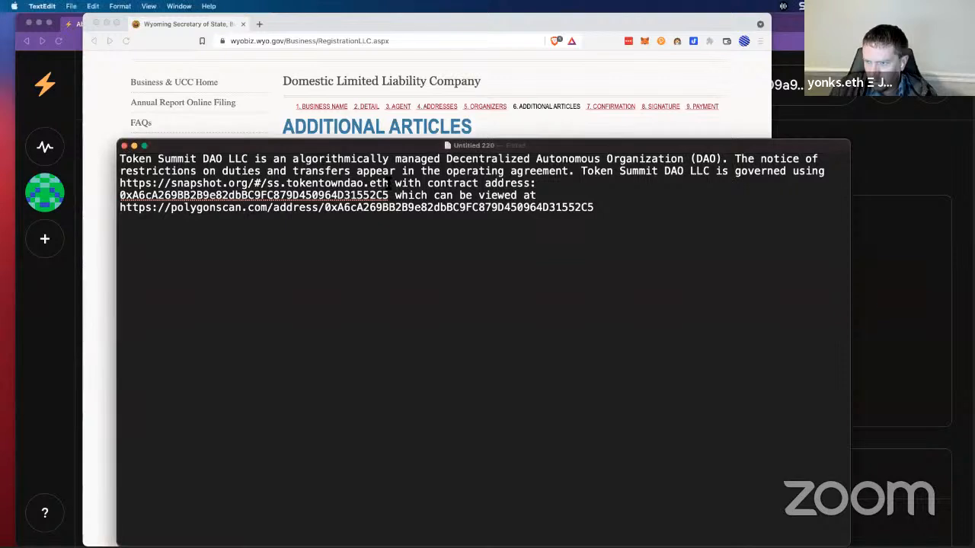
drag(389, 184, 119, 184)
key(super+v)
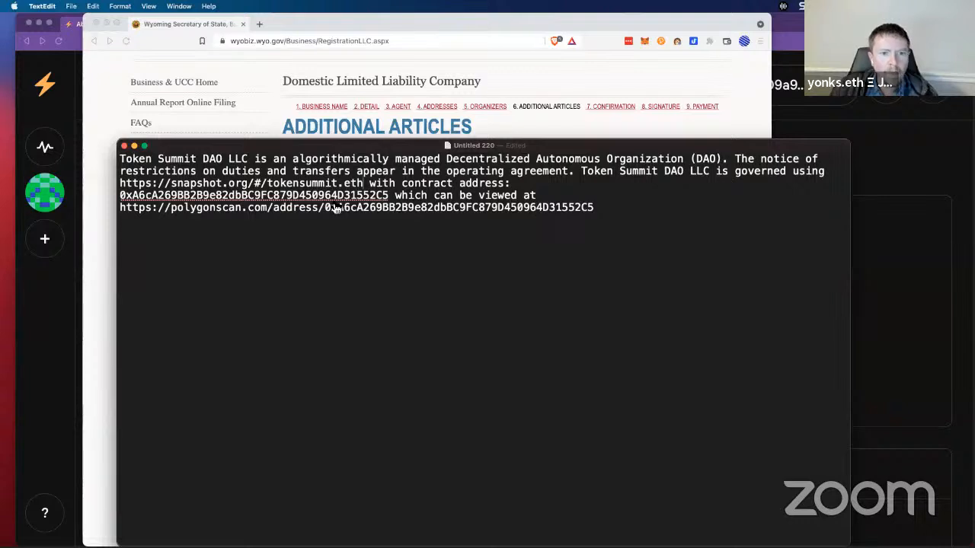
key(super+Tab)
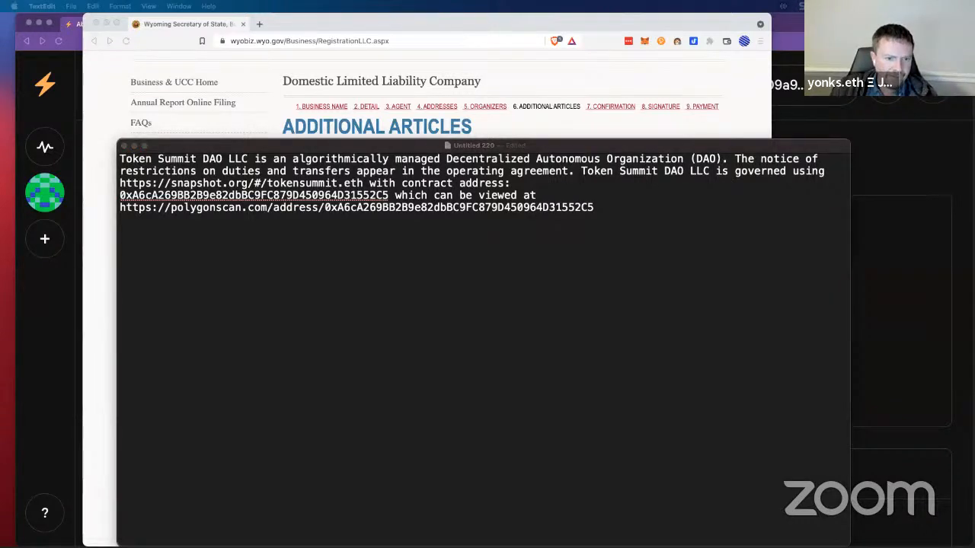
click(345, 271)
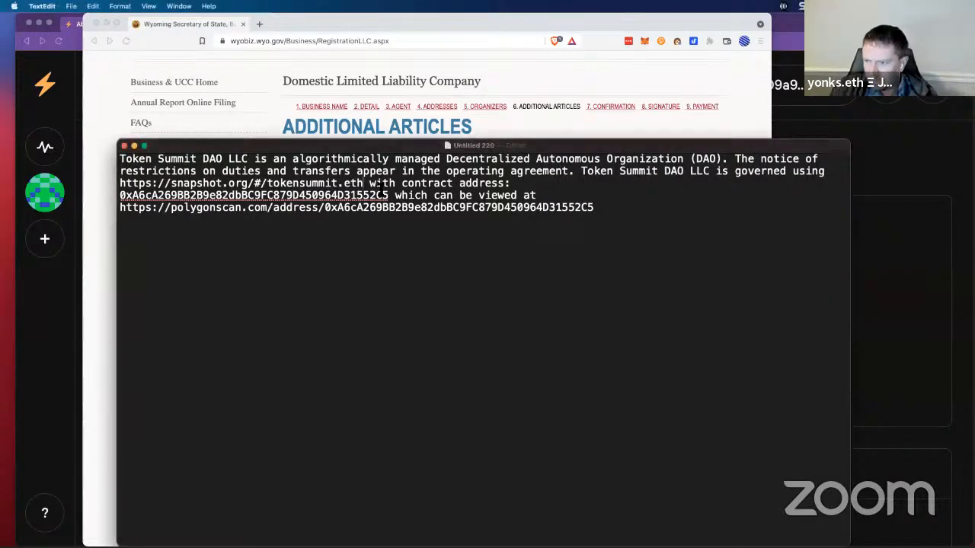
drag(387, 196, 120, 196)
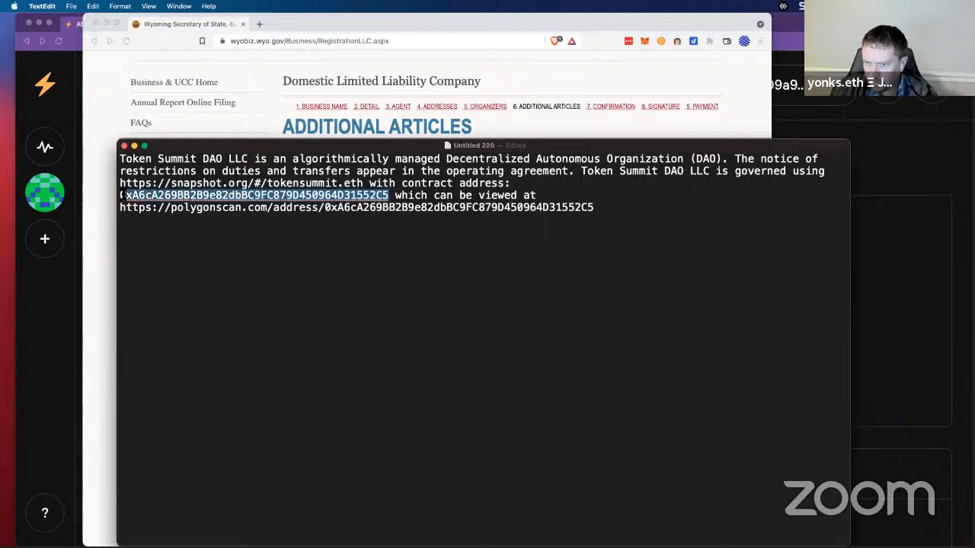
text(0xb48dcc0e48675d3d88ec0d3d7d981e14b8d30298)
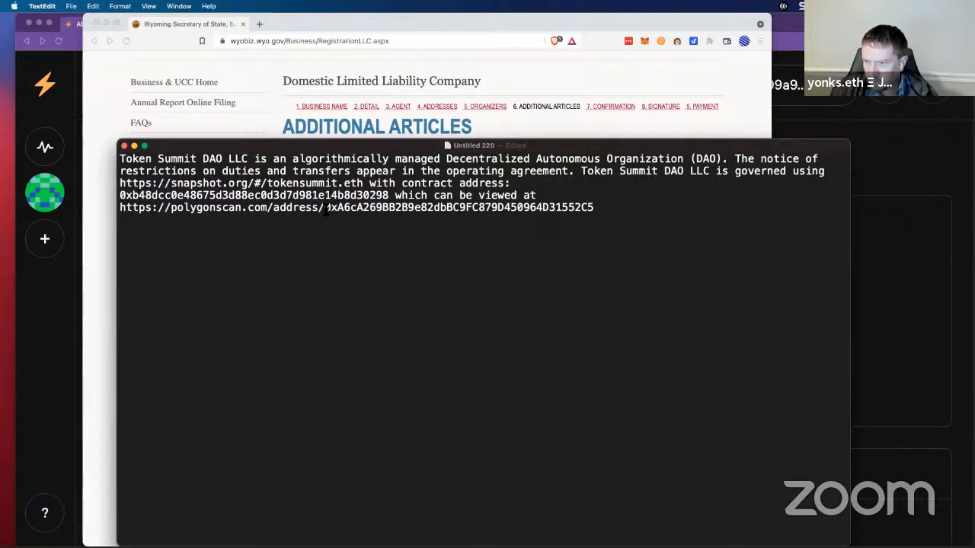
drag(326, 208, 612, 207)
text(0xb48dcc0e48675d3d88ec0d3d7d981e14b8d30298)
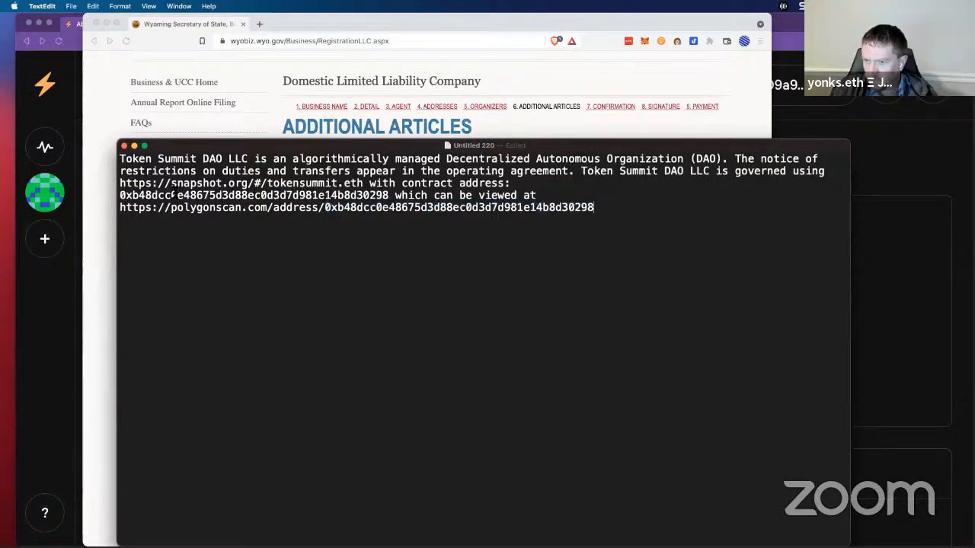
Step: Join the address lines, add a colon after 'viewed at', and paste the text into Article Detail
click(121, 196)
key(BackSpace)
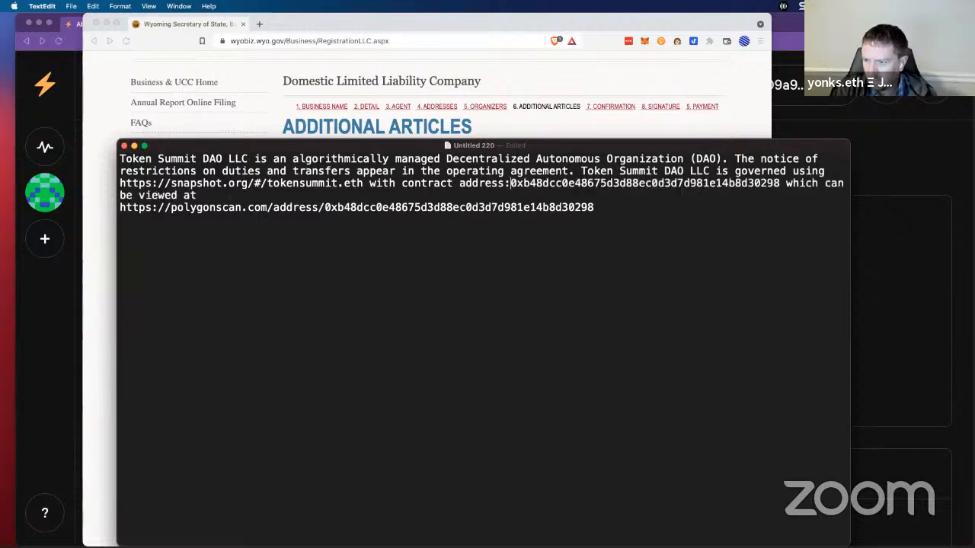
click(121, 207)
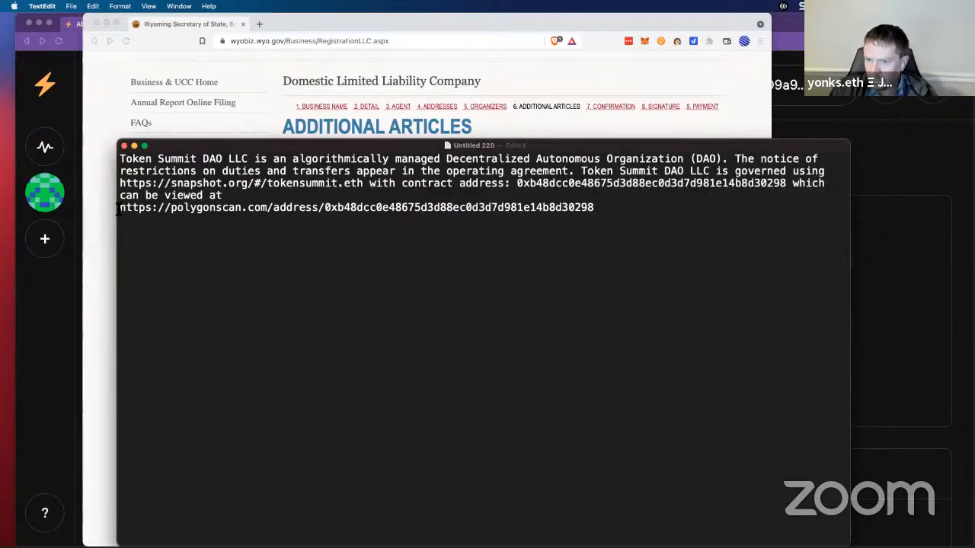
key(BackSpace)
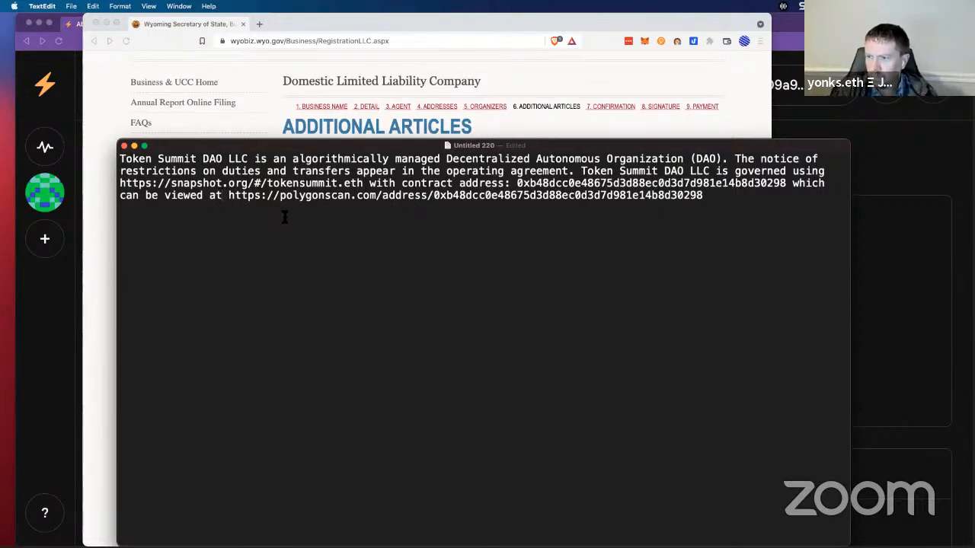
text(:)
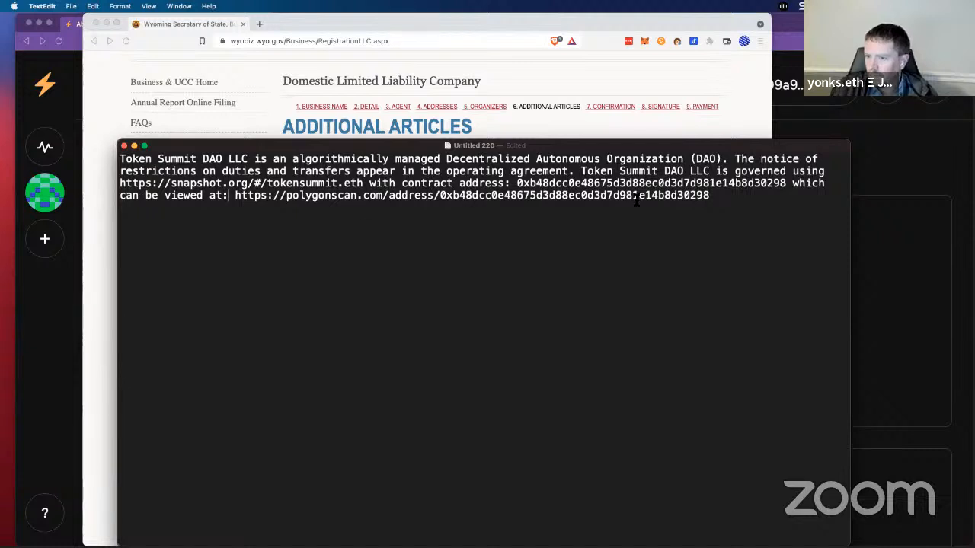
drag(712, 197, 120, 157)
key(super+c)
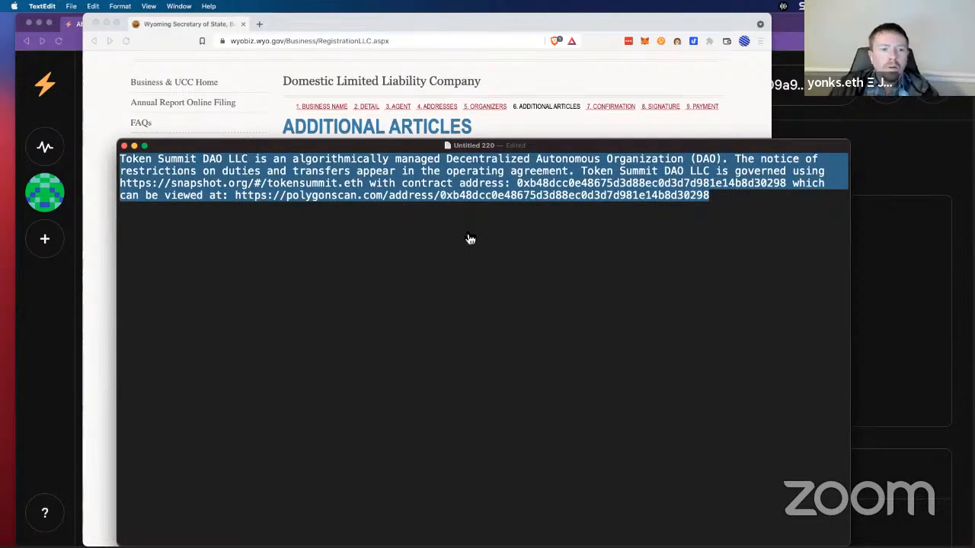
key(super+Tab)
key(super+v)
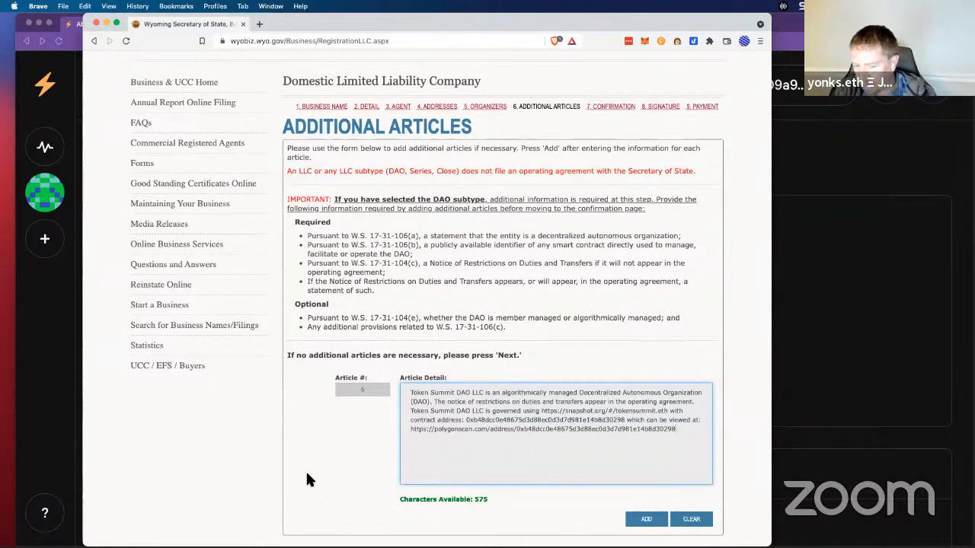
Step: Put the browser in full screen at 100% zoom and screenshot the filled article form
key(super+equal)
key(super+equal)
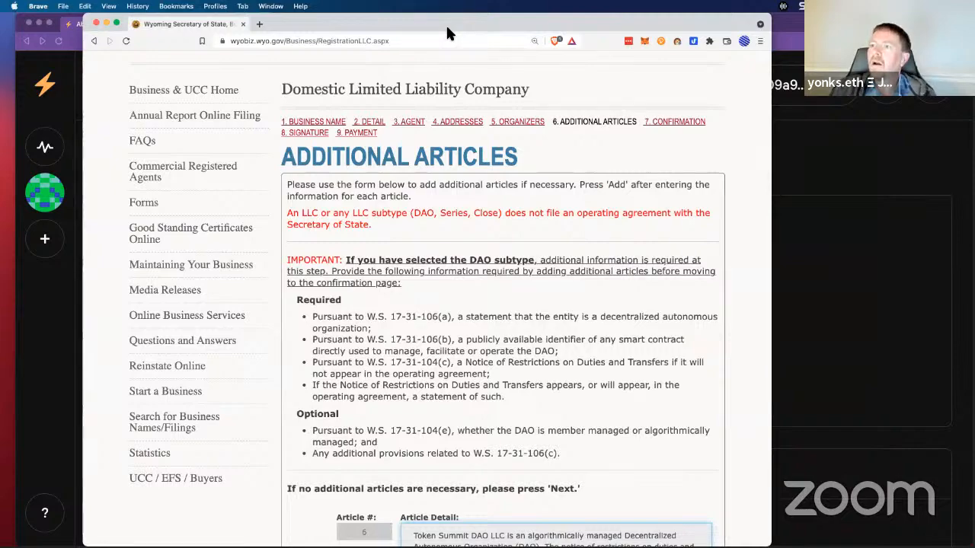
key(ctrl+super+f)
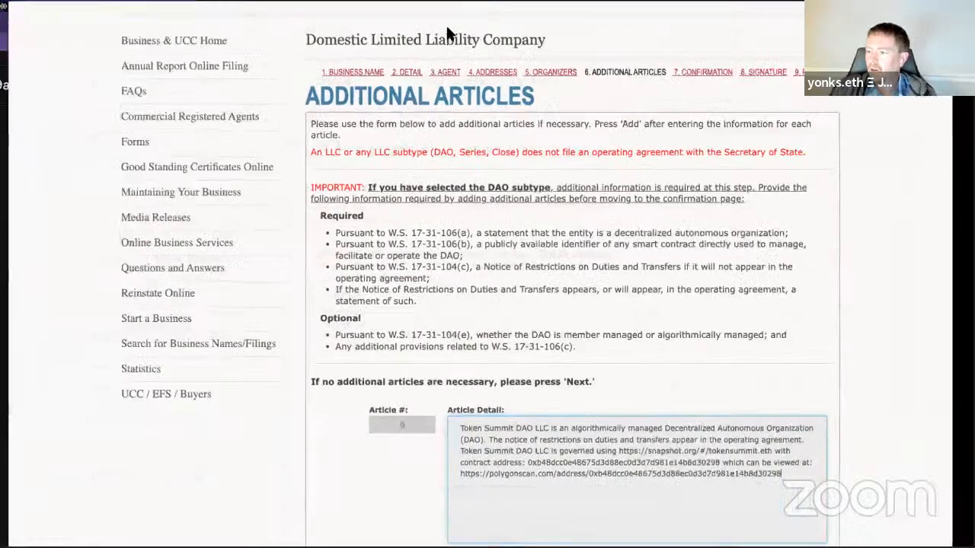
scroll(282, 481, down, 1)
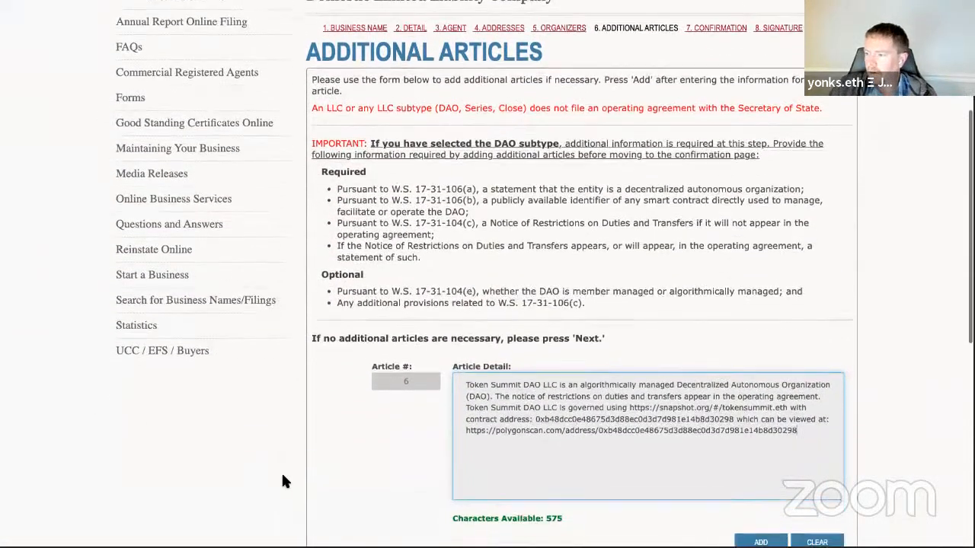
key(super+minus)
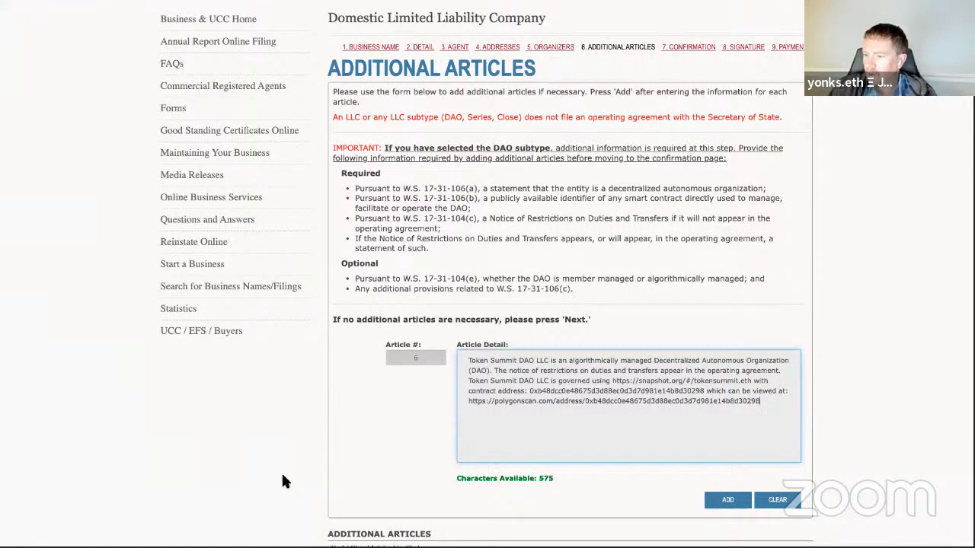
key(super+minus)
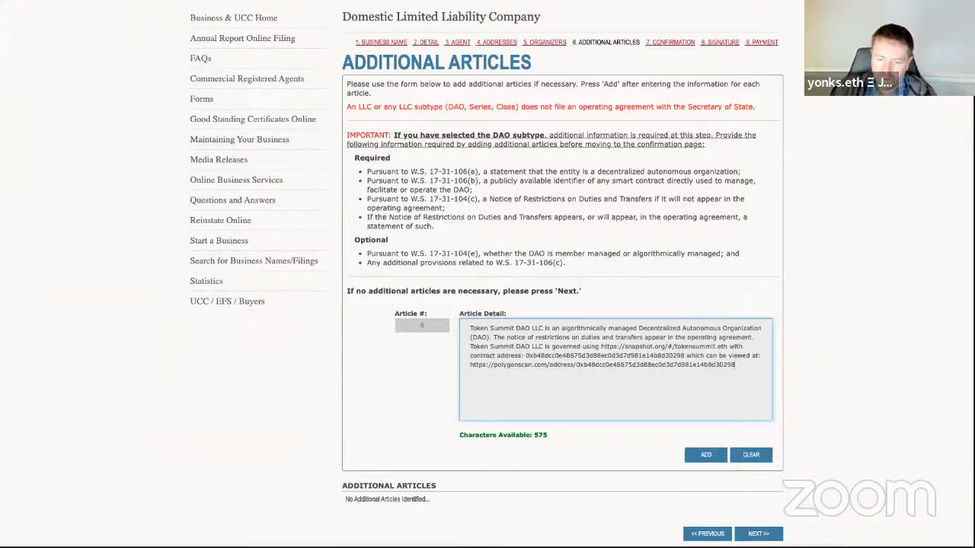
key(super+shift+5)
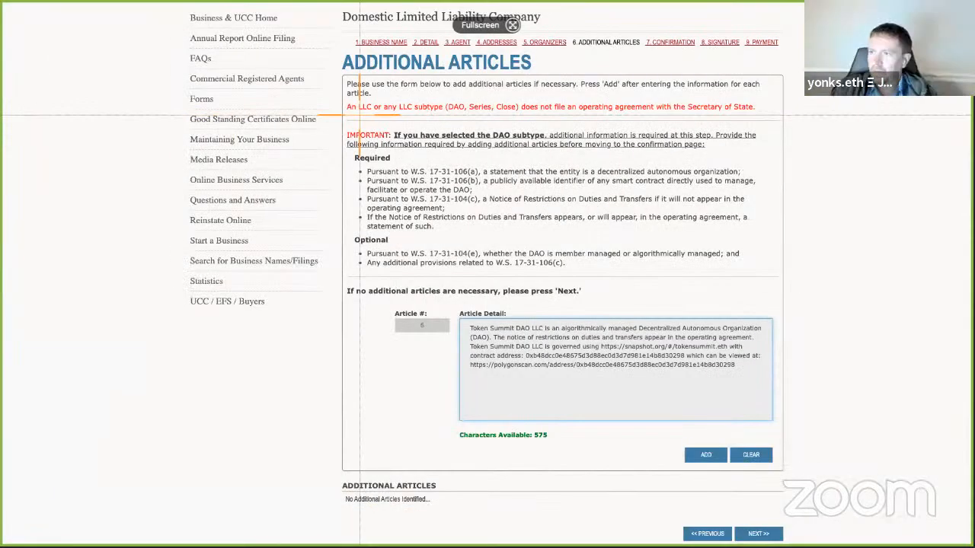
click(377, 531)
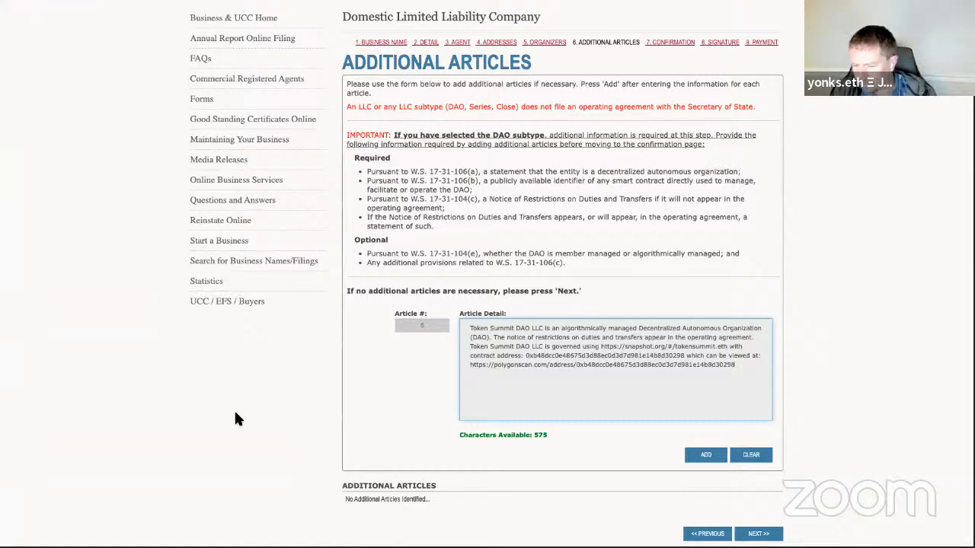
Step: Zoom the page out to show the whole form and take a full-screen screenshot
key(super+equal)
key(super+equal)
key(super+equal)
key(super+equal)
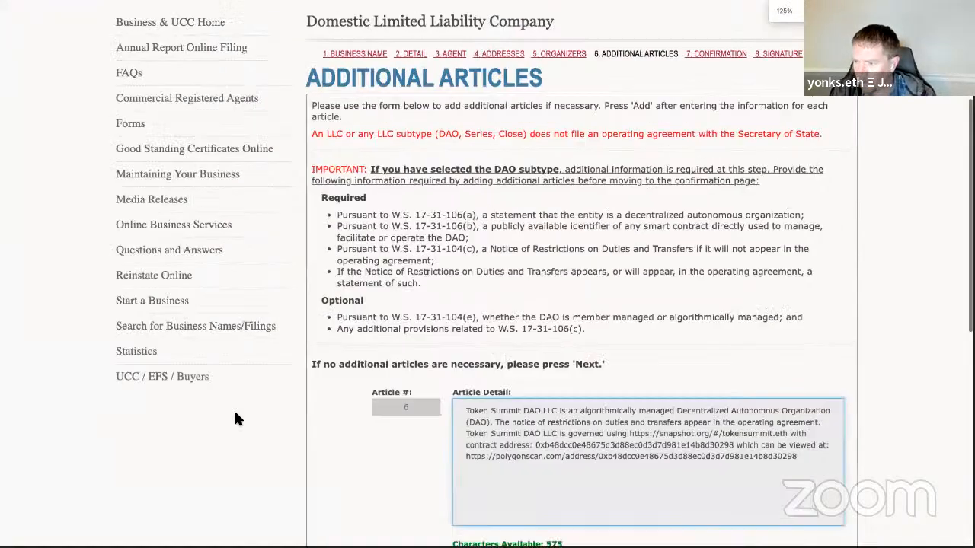
scroll(239, 423, down, 2)
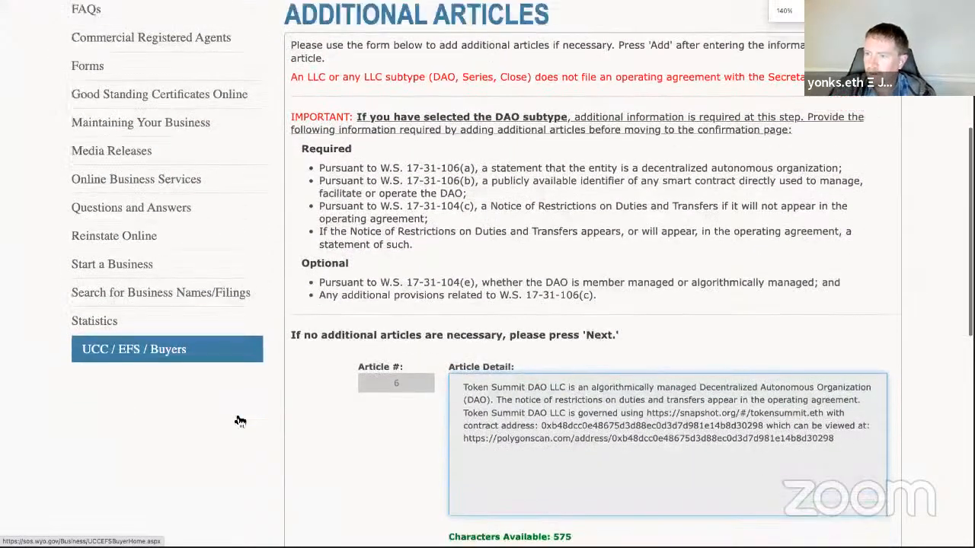
key(super+minus)
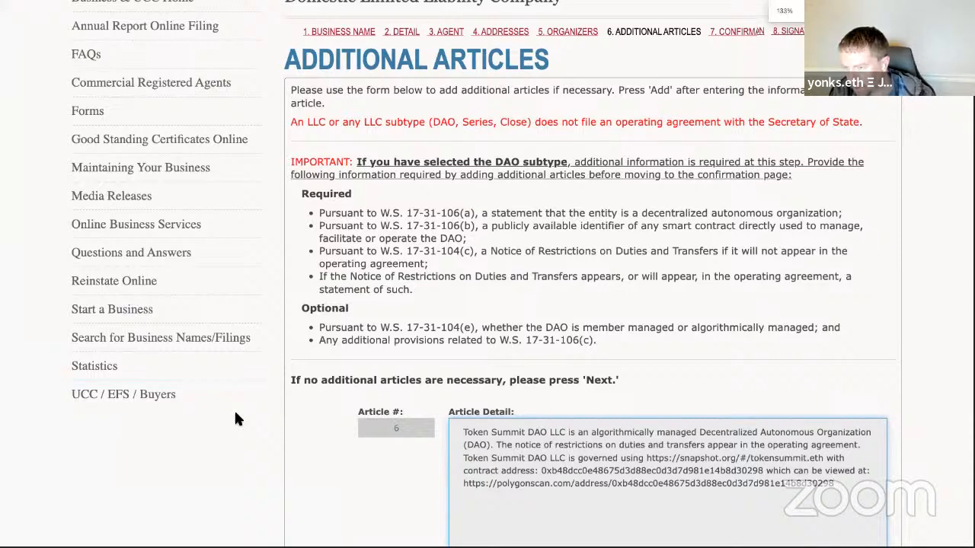
key(super+minus)
key(super+minus)
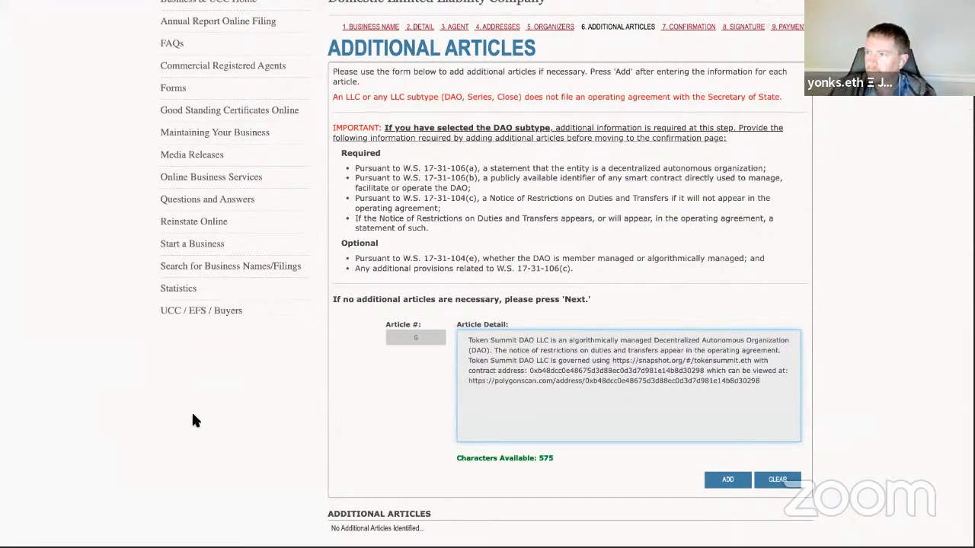
key(super+shift+5)
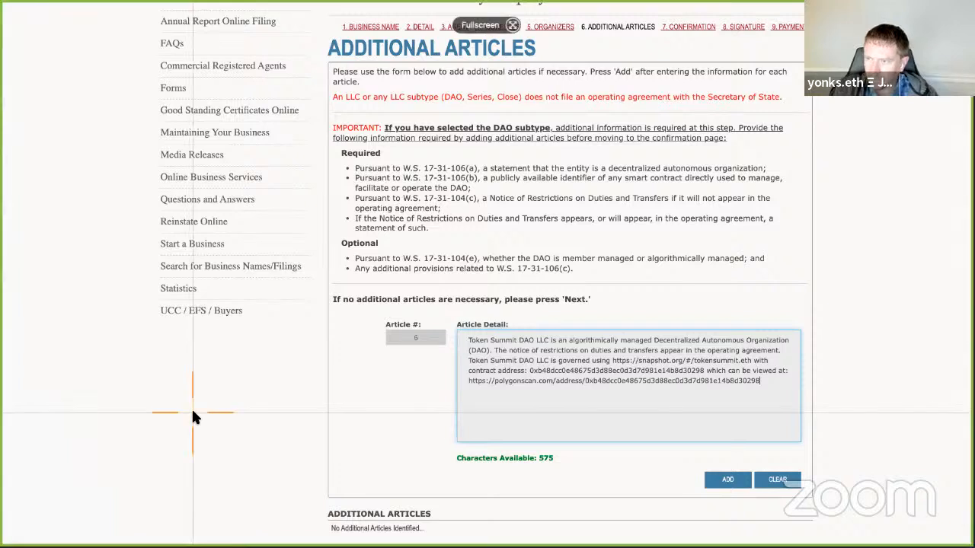
click(193, 412)
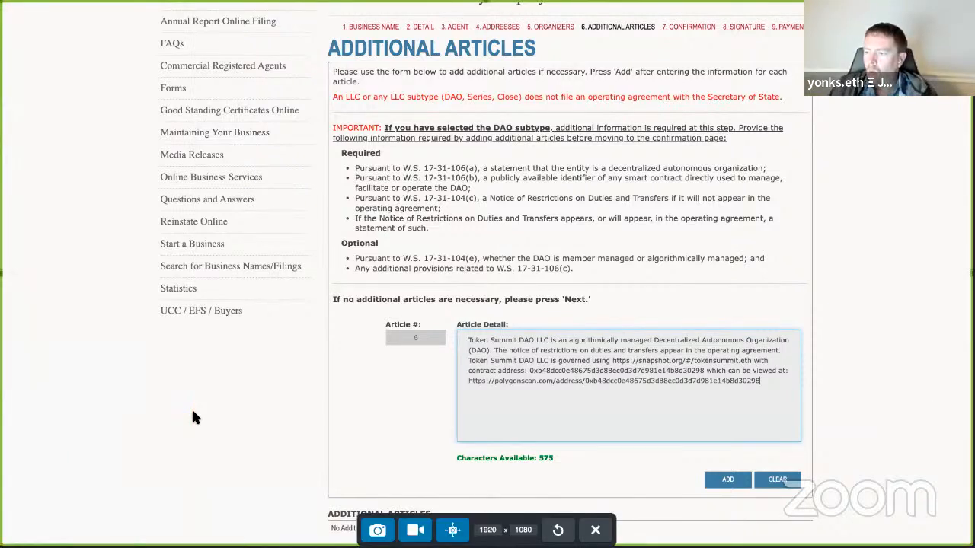
click(381, 528)
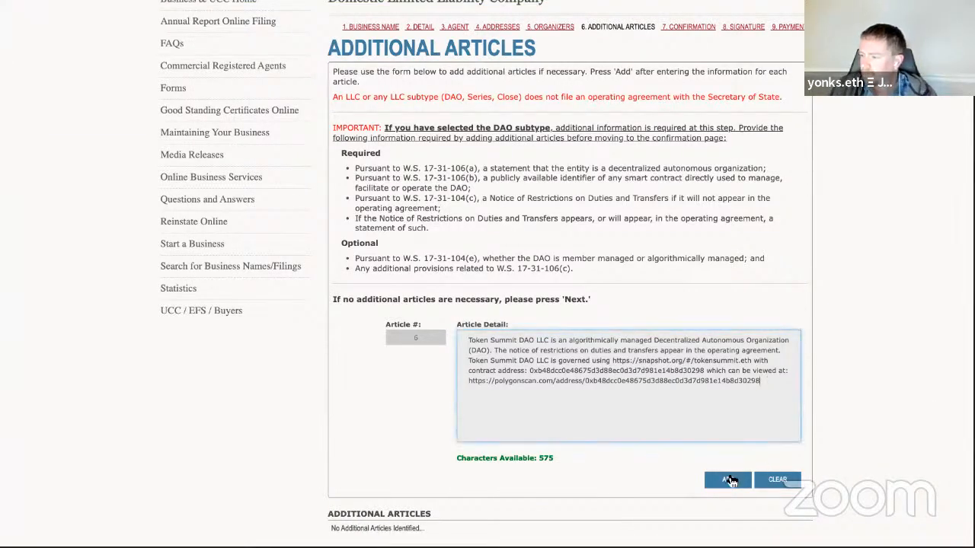
Step: Add the DAO statement as article 6 and continue to the Confirmation step
scroll(833, 431, down, 1)
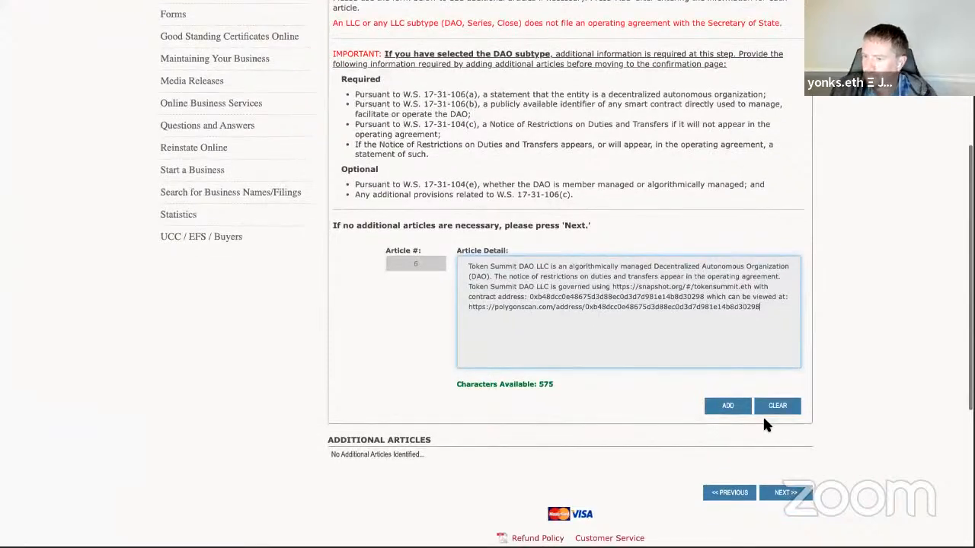
click(728, 406)
scroll(822, 394, down, 2)
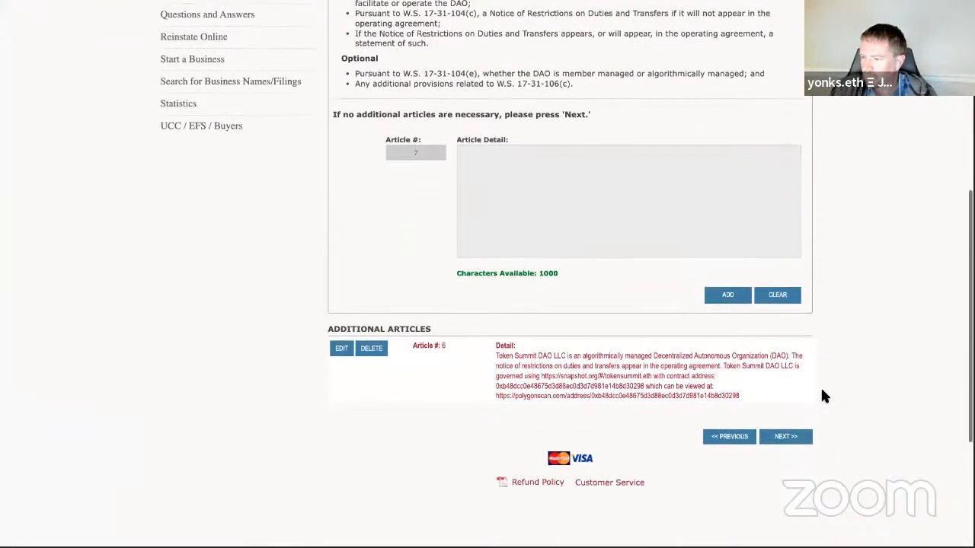
scroll(823, 395, up, 1)
scroll(822, 391, down, 1)
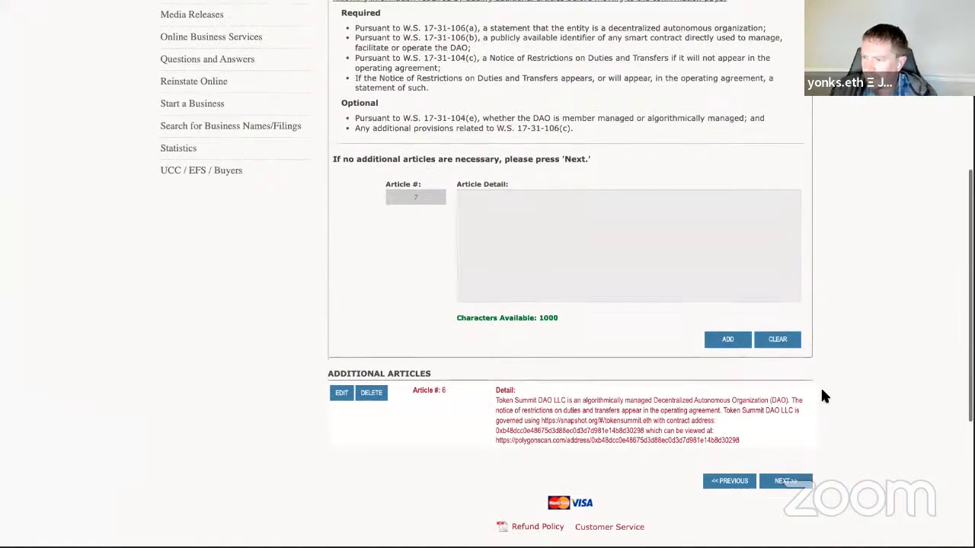
click(786, 476)
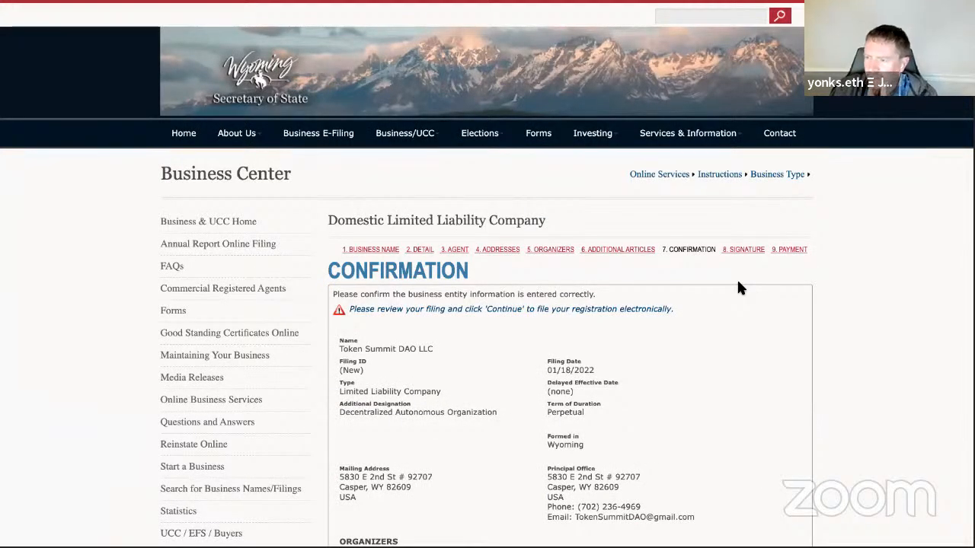
Step: Review the Token Summit DAO LLC confirmation details, zooming the page out to 90%
scroll(738, 288, down, 2)
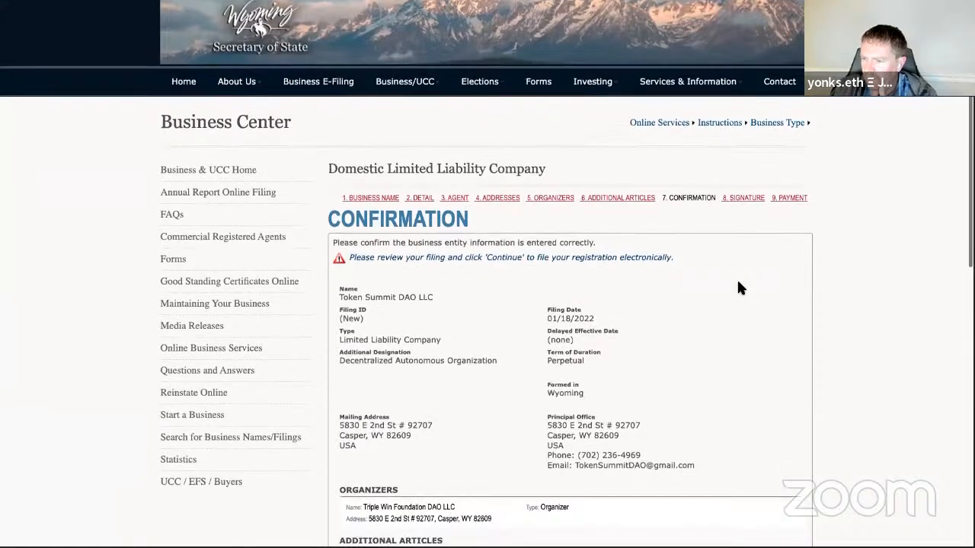
scroll(738, 288, down, 3)
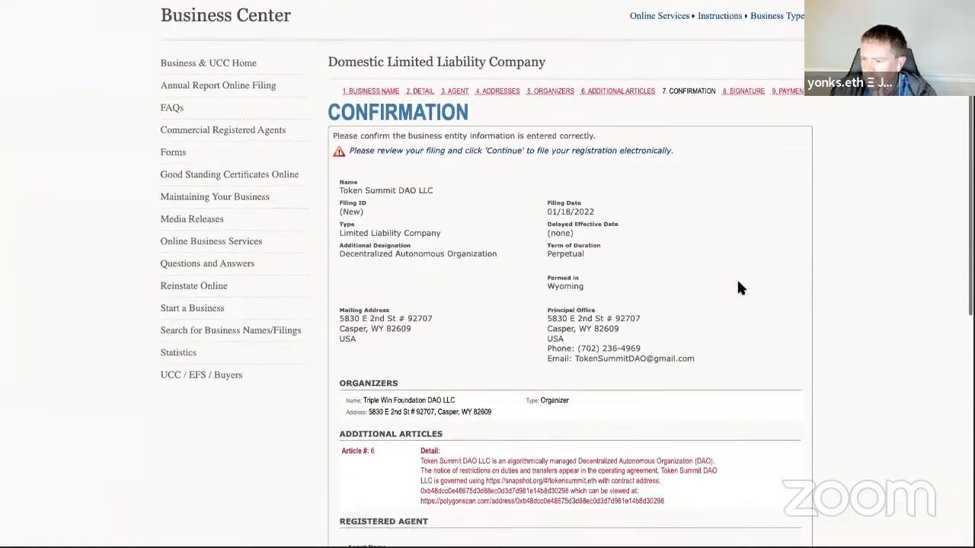
scroll(738, 288, down, 4)
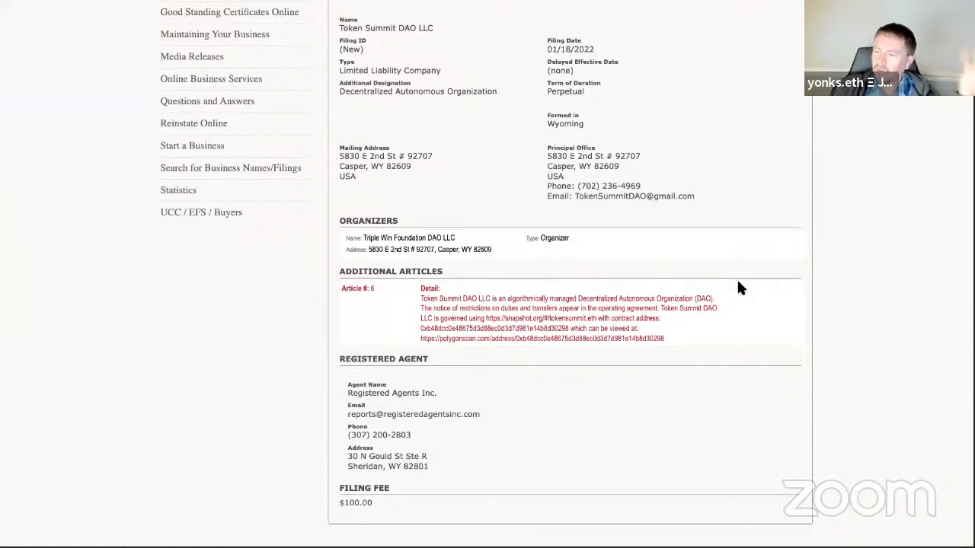
scroll(738, 288, up, 1)
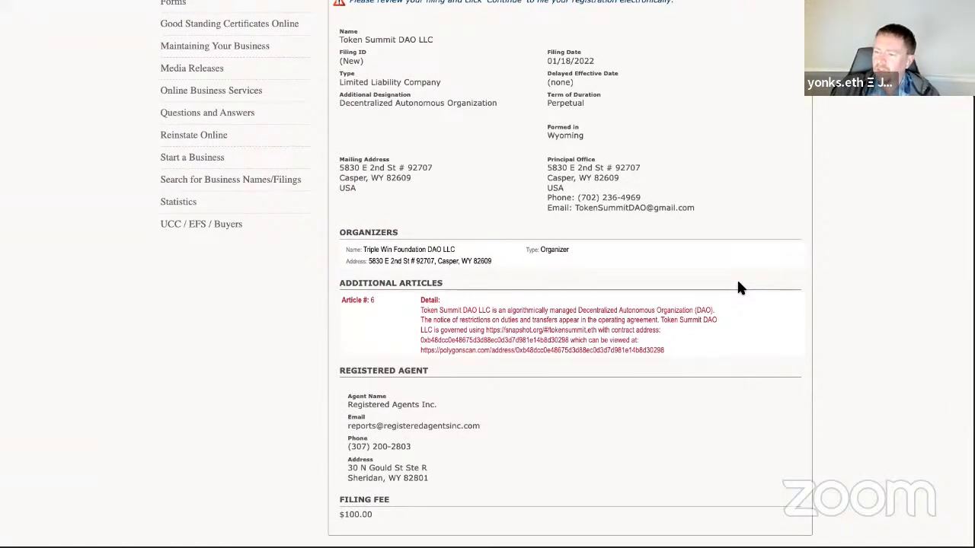
scroll(737, 280, down, 1)
scroll(738, 280, up, 1)
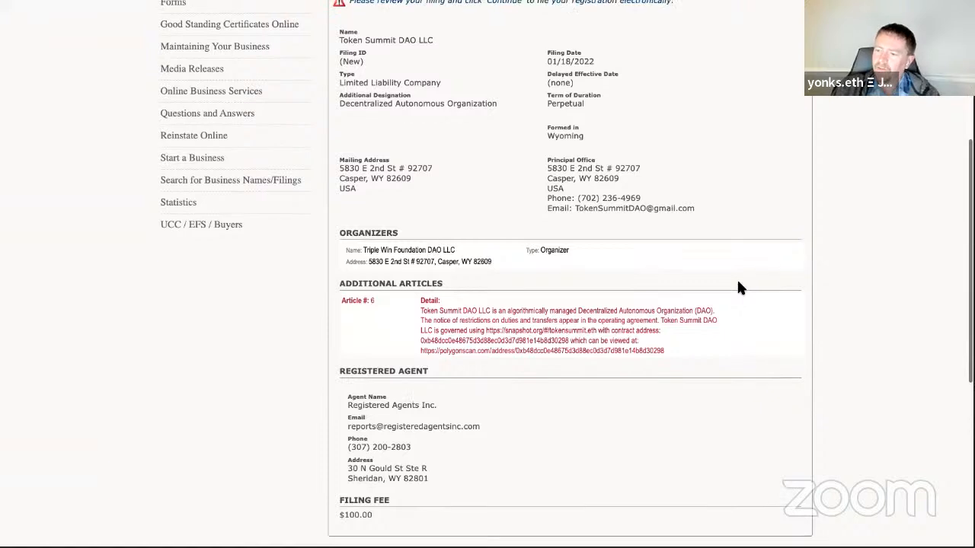
scroll(738, 287, down, 1)
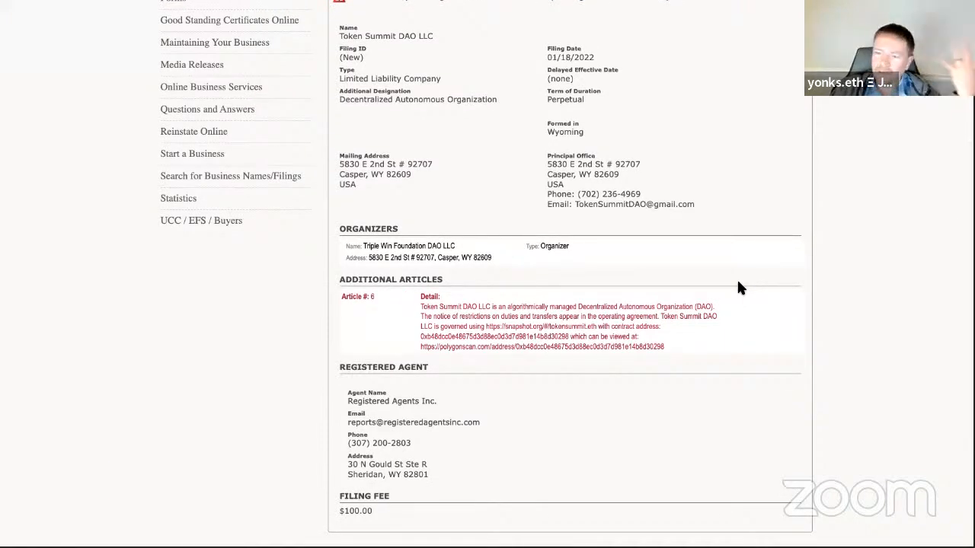
scroll(738, 288, down, 1)
scroll(738, 288, up, 1)
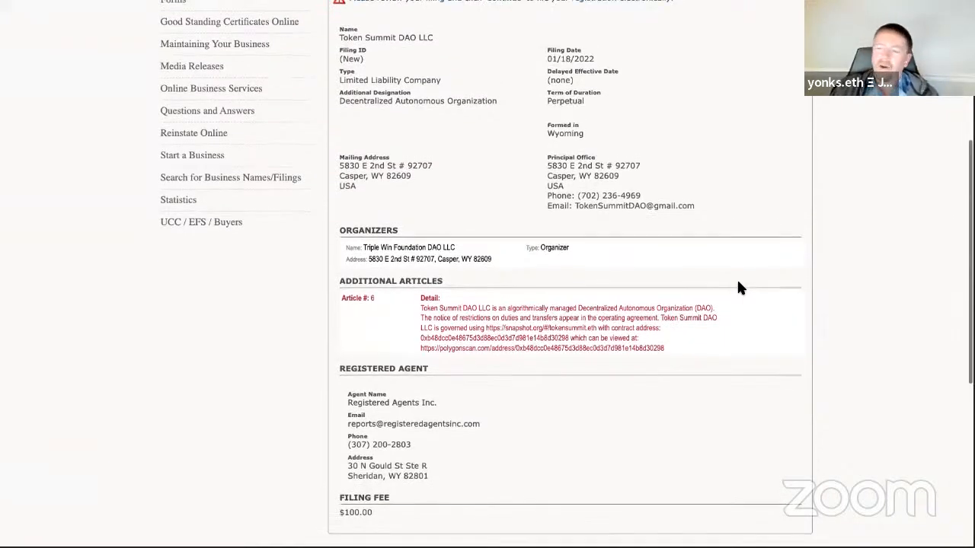
scroll(738, 288, down, 1)
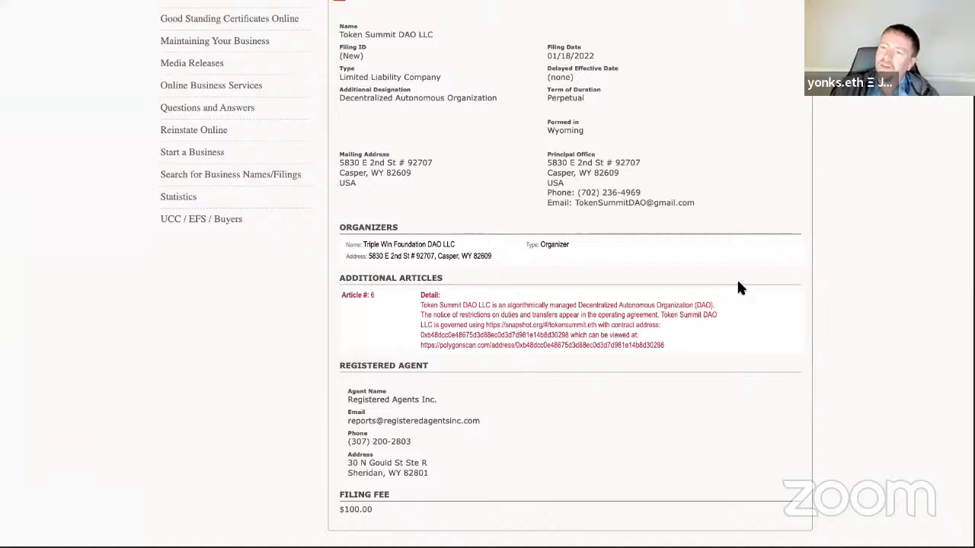
scroll(738, 287, up, 1)
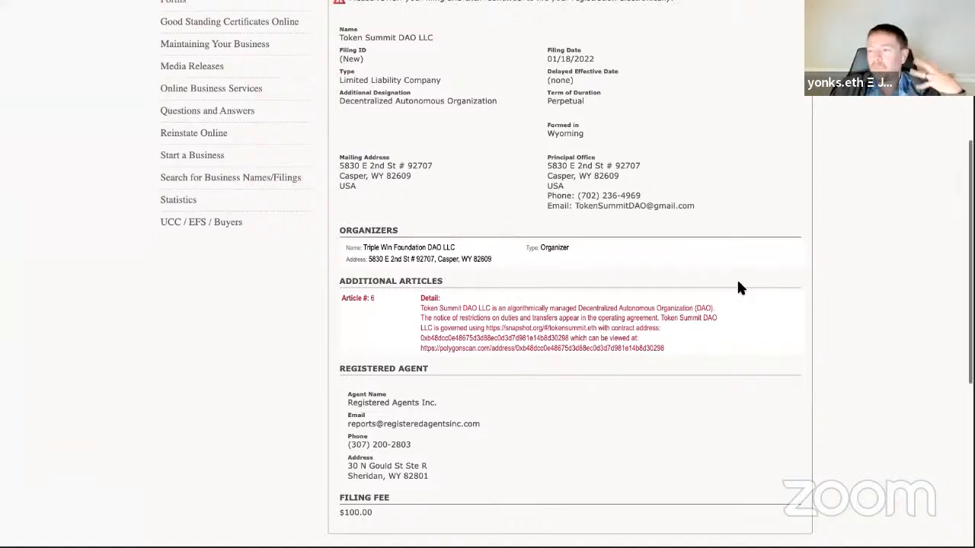
scroll(738, 286, down, 1)
scroll(738, 286, up, 1)
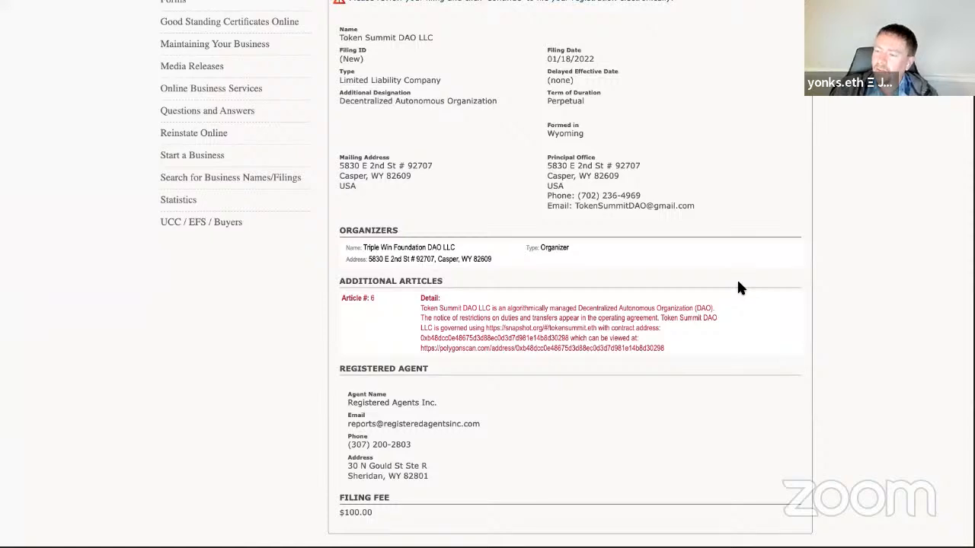
scroll(738, 286, up, 1)
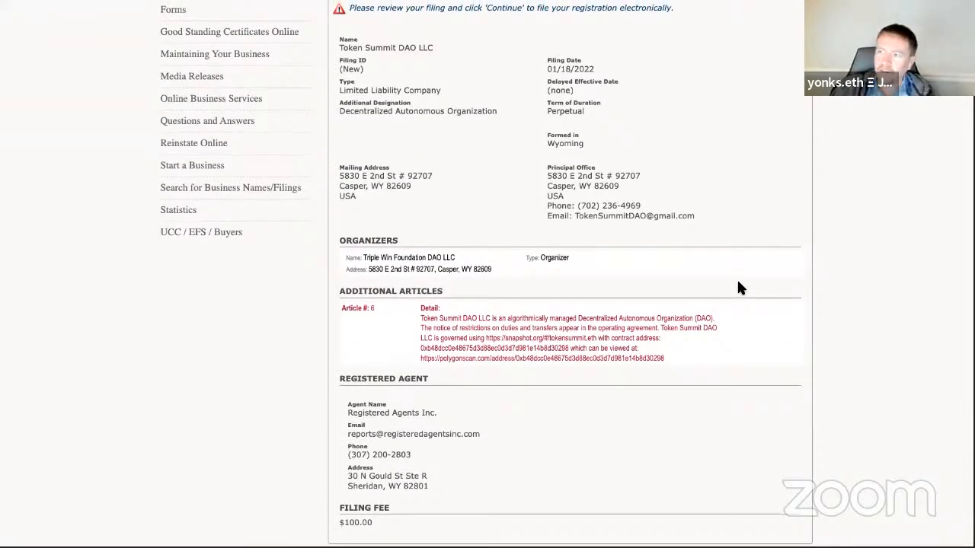
scroll(738, 286, up, 2)
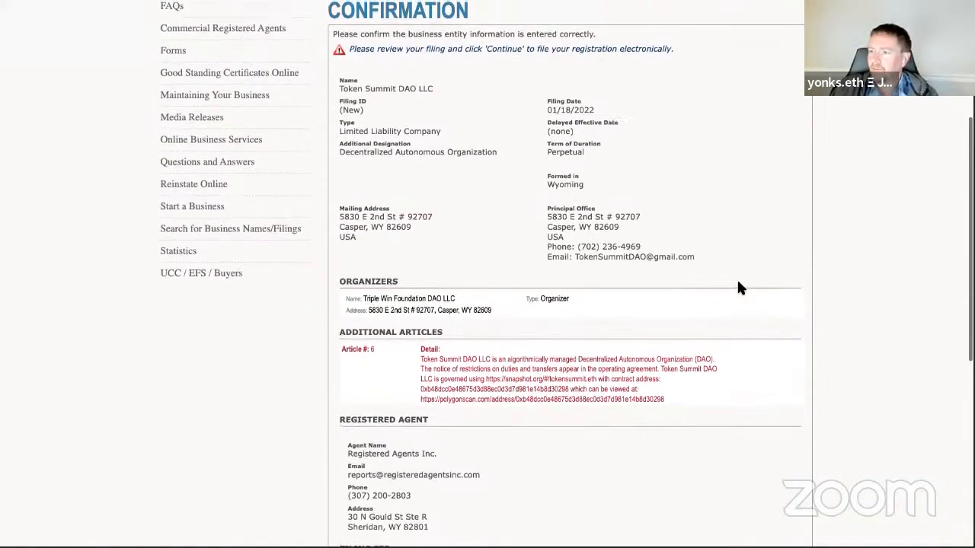
scroll(737, 283, up, 2)
scroll(738, 284, down, 3)
key(ctrl+minus)
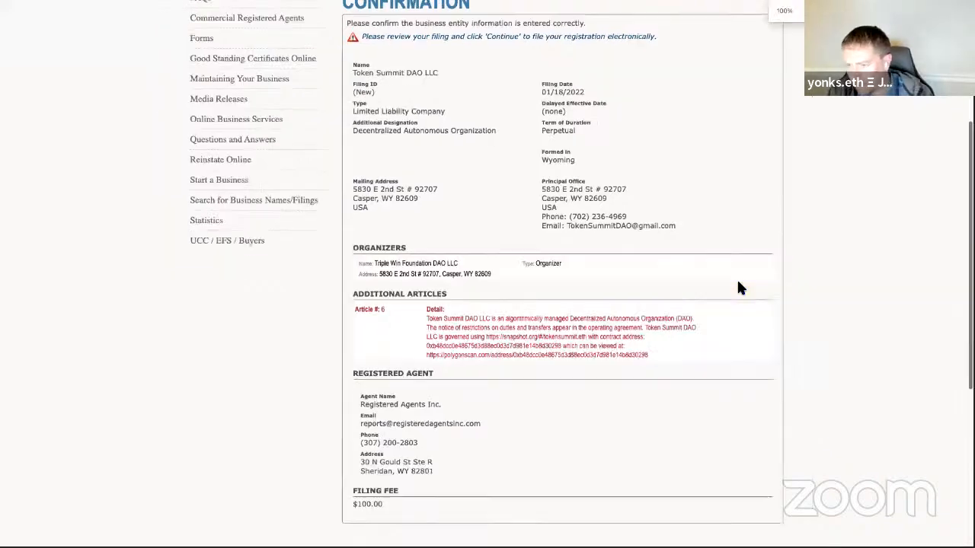
scroll(738, 288, up, 2)
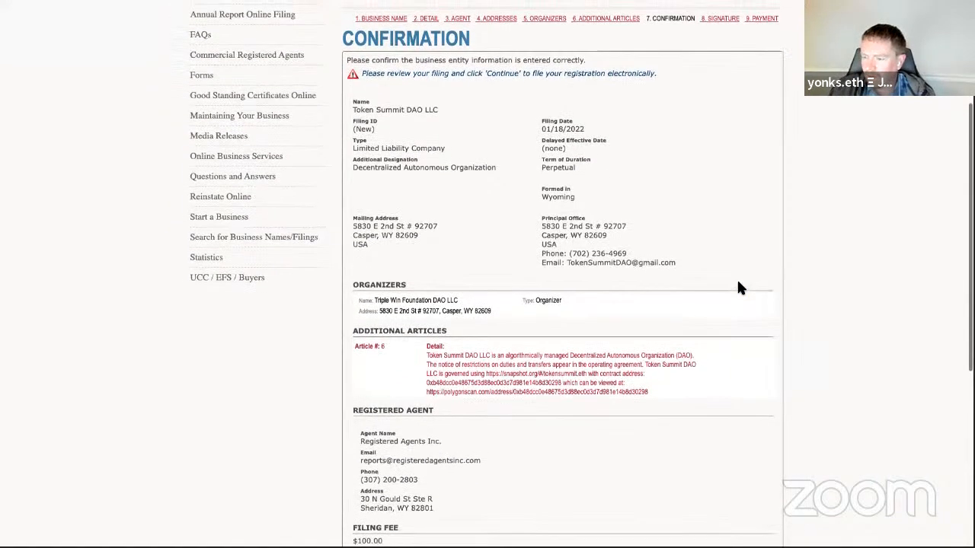
key(ctrl+minus)
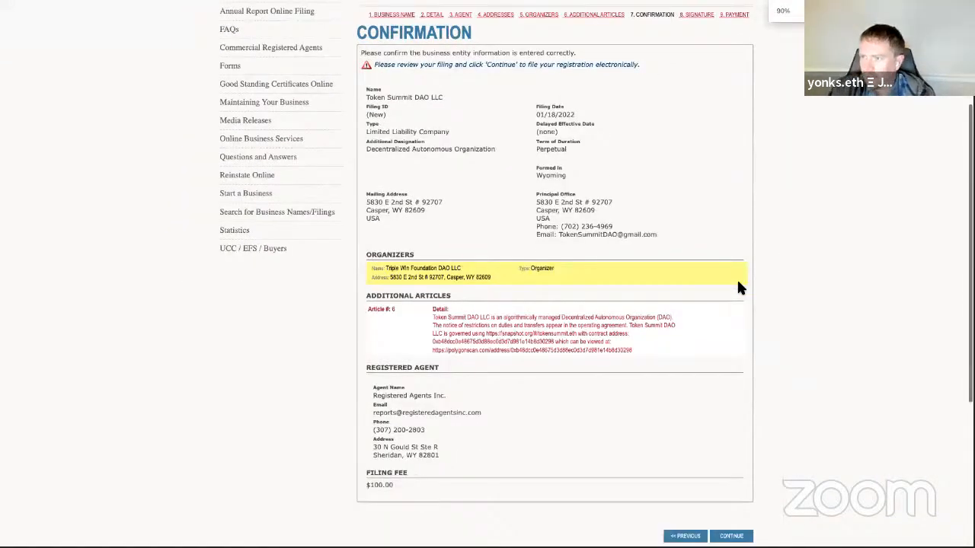
scroll(822, 237, up, 1)
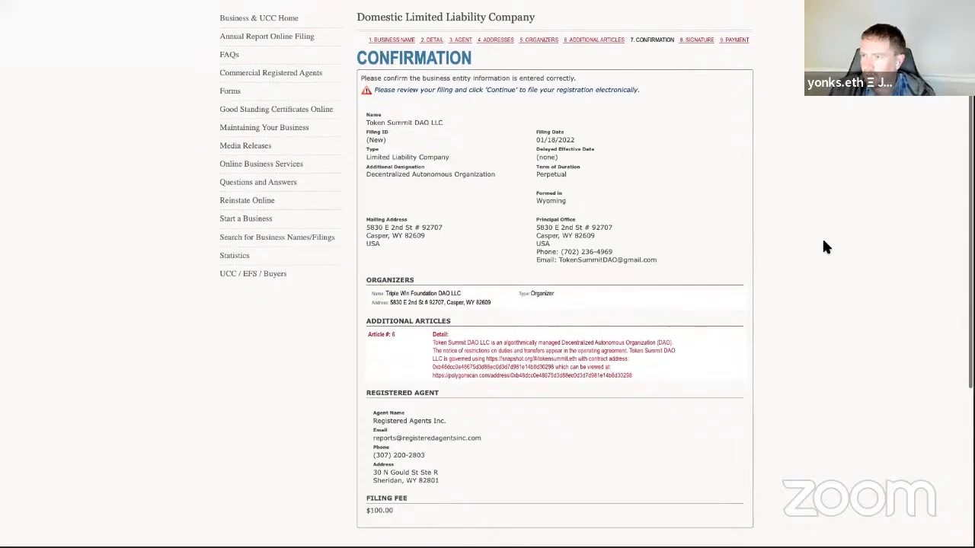
scroll(823, 242, down, 2)
scroll(823, 242, up, 2)
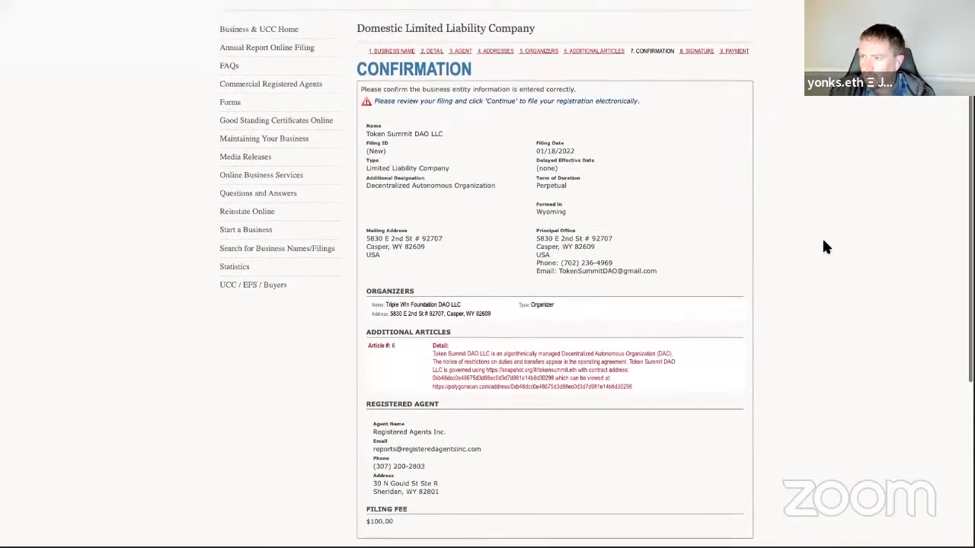
scroll(823, 242, down, 1)
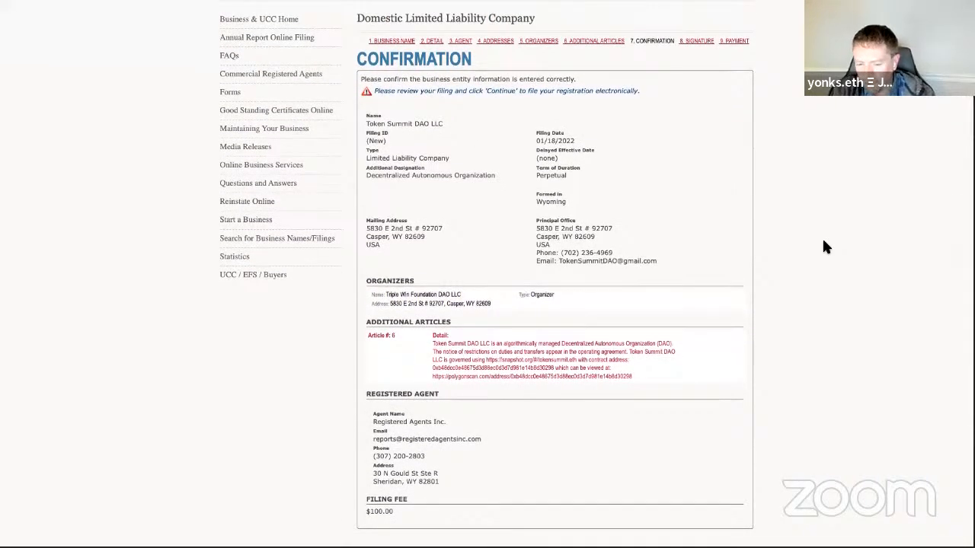
Step: Take a full-screen screenshot of the confirmation page and leave full-screen view
key(Print)
click(825, 205)
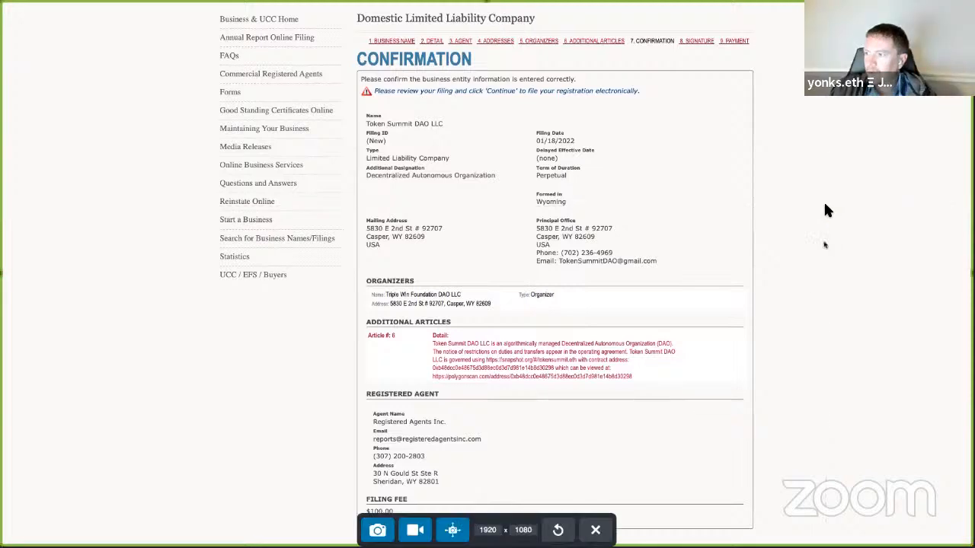
click(379, 530)
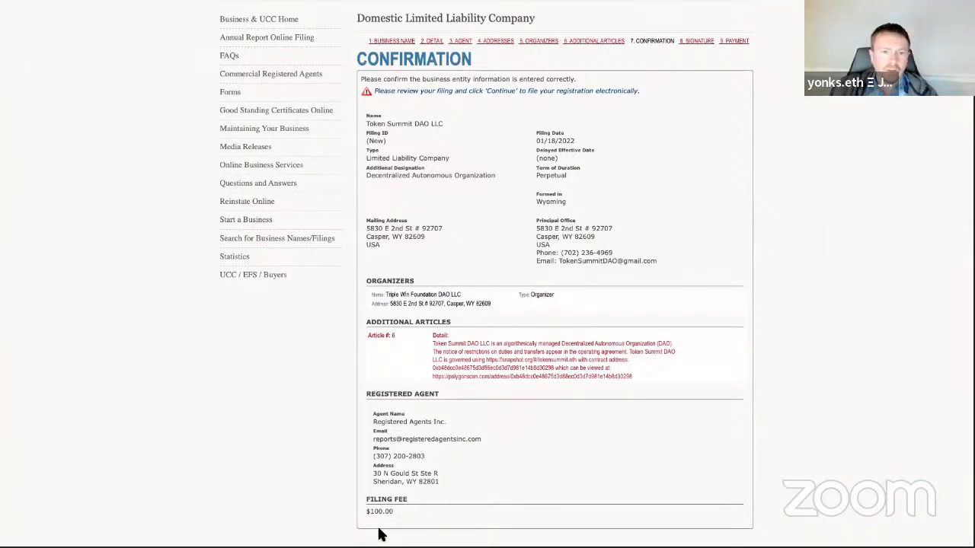
key(ctrl+super+f)
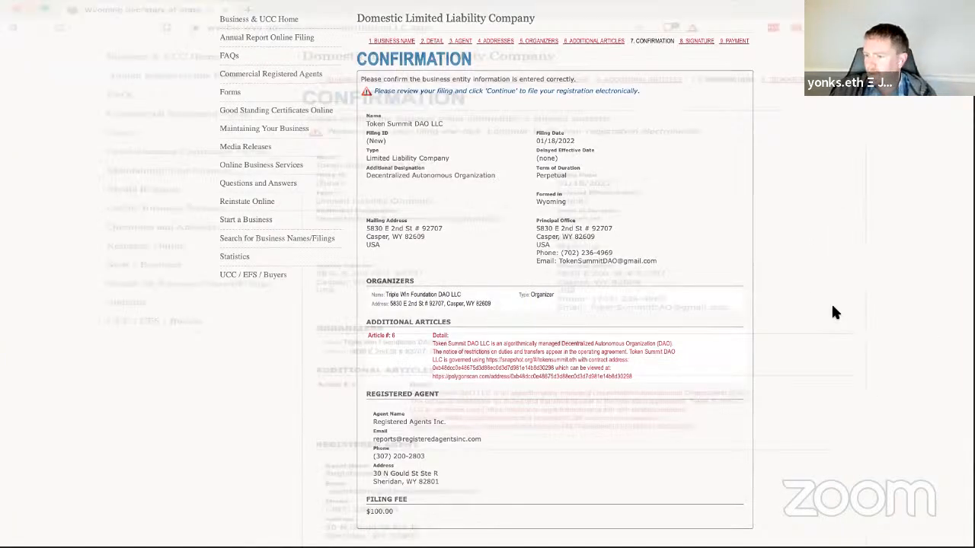
Step: Scroll through the confirmation summary, including article 6 and the $100.00 fee, to Continue
scroll(689, 267, down, 5)
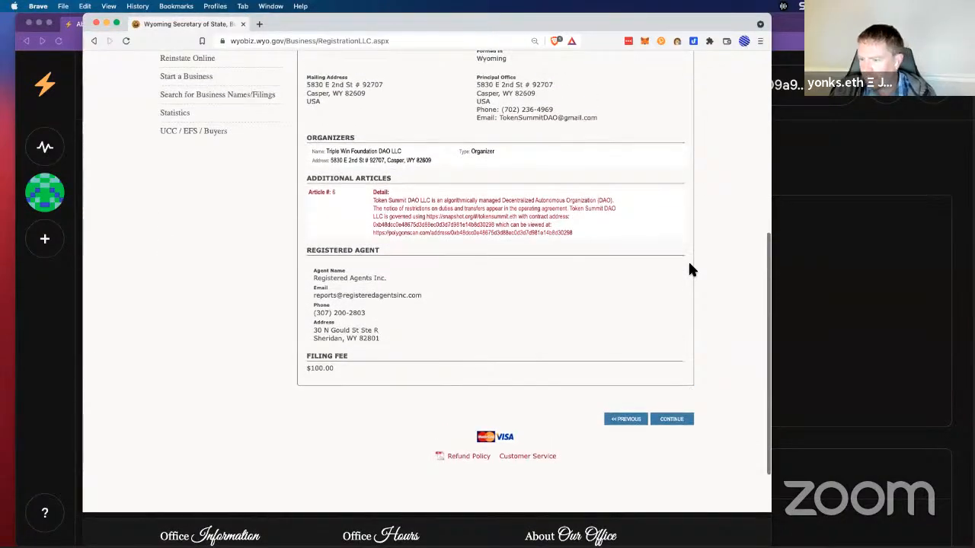
scroll(690, 268, up, 3)
scroll(690, 269, up, 5)
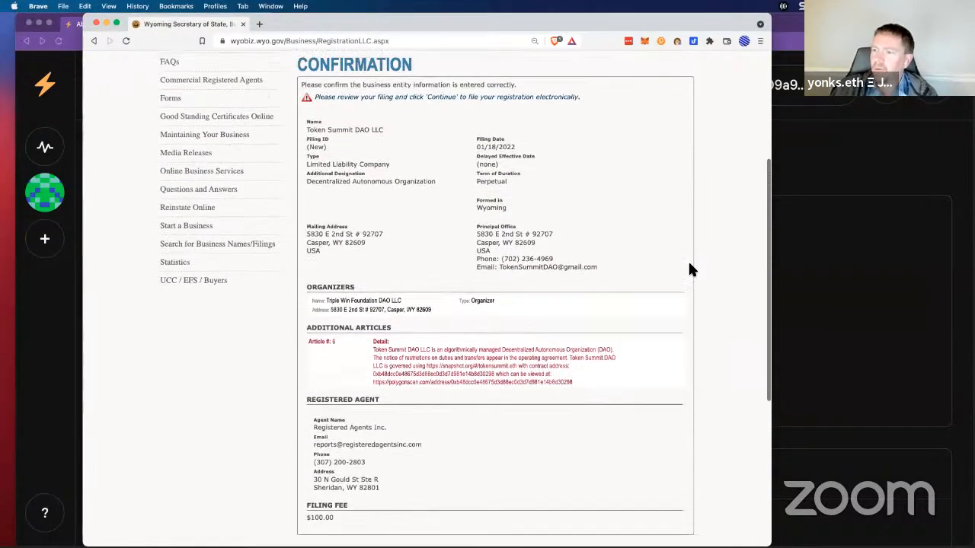
scroll(688, 269, up, 3)
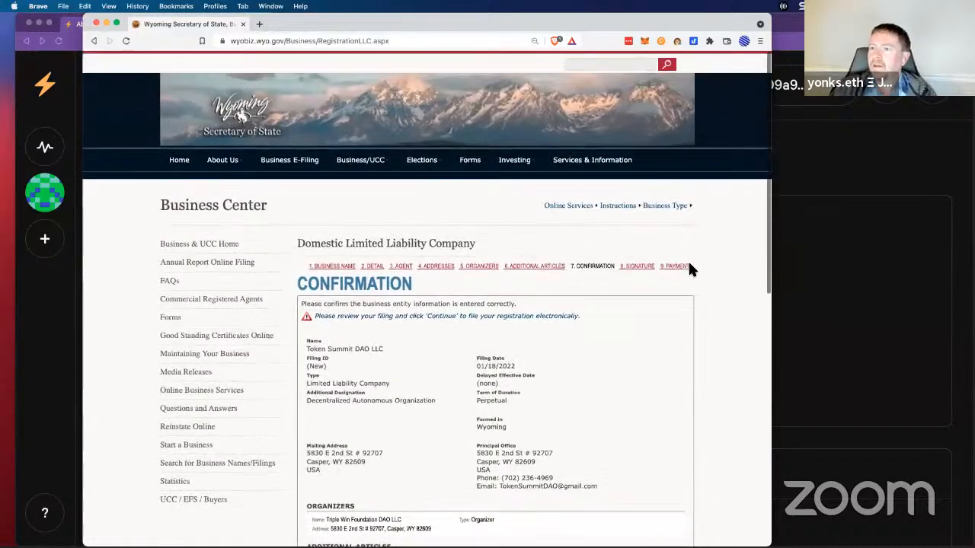
scroll(690, 268, down, 3)
scroll(691, 271, down, 7)
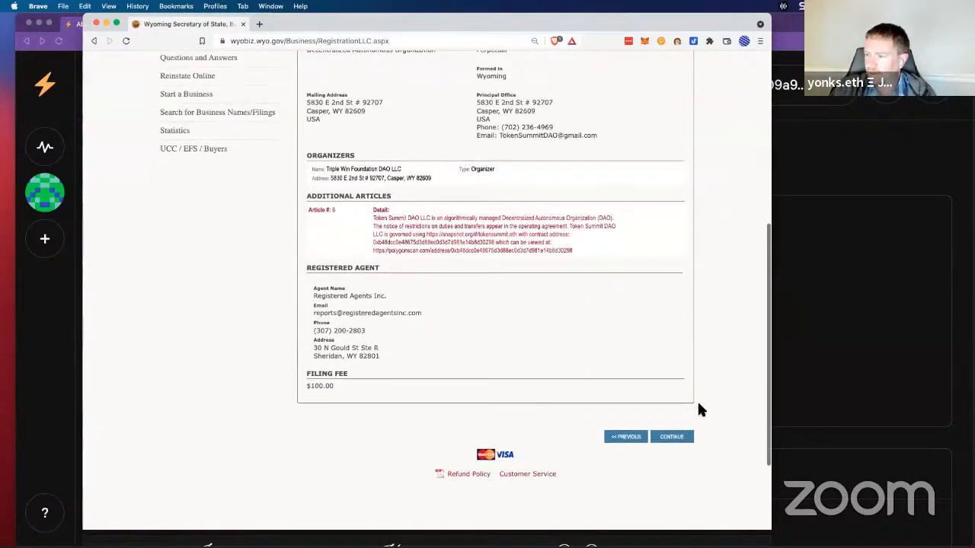
Step: Continue to the Signature page and reset the browser zoom to 100%
click(673, 437)
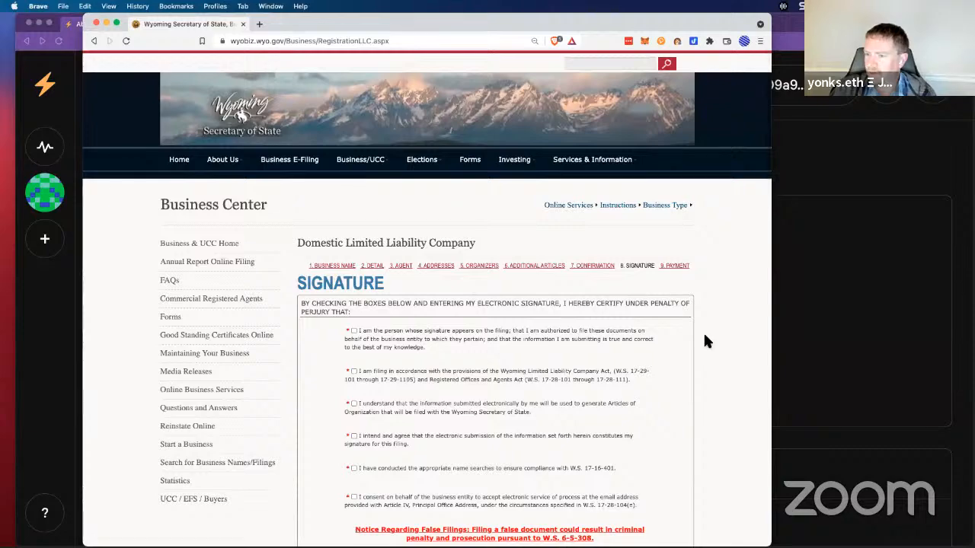
scroll(706, 341, down, 3)
scroll(705, 341, down, 7)
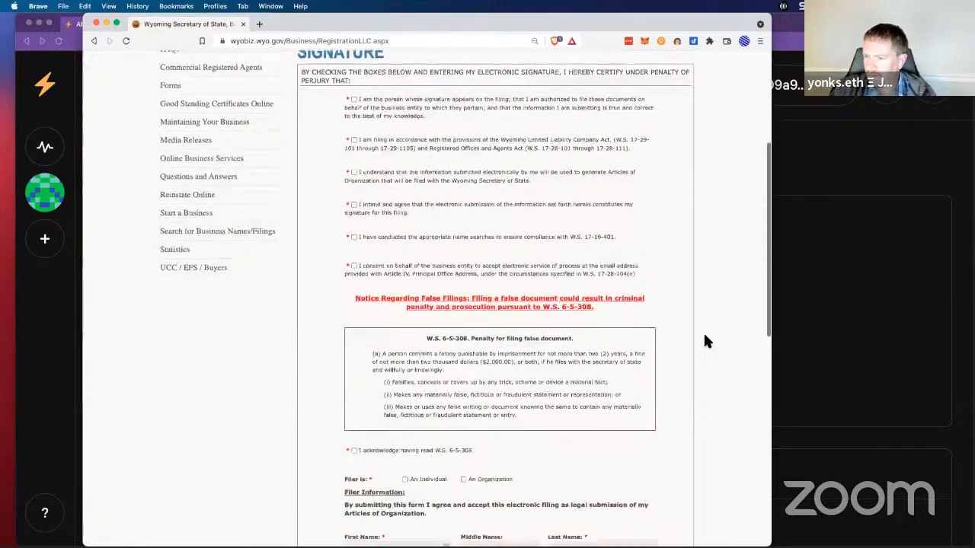
scroll(706, 342, up, 2)
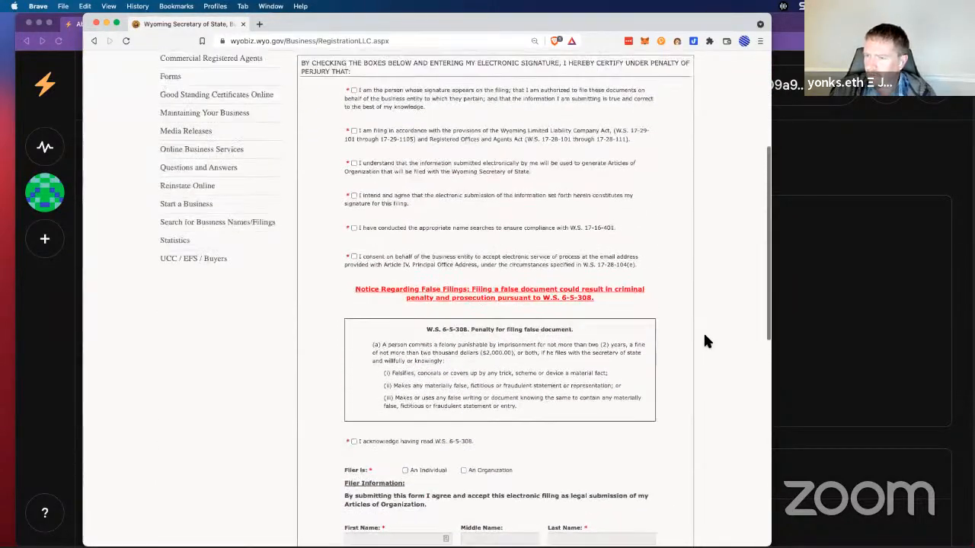
scroll(706, 342, down, 6)
scroll(705, 341, up, 4)
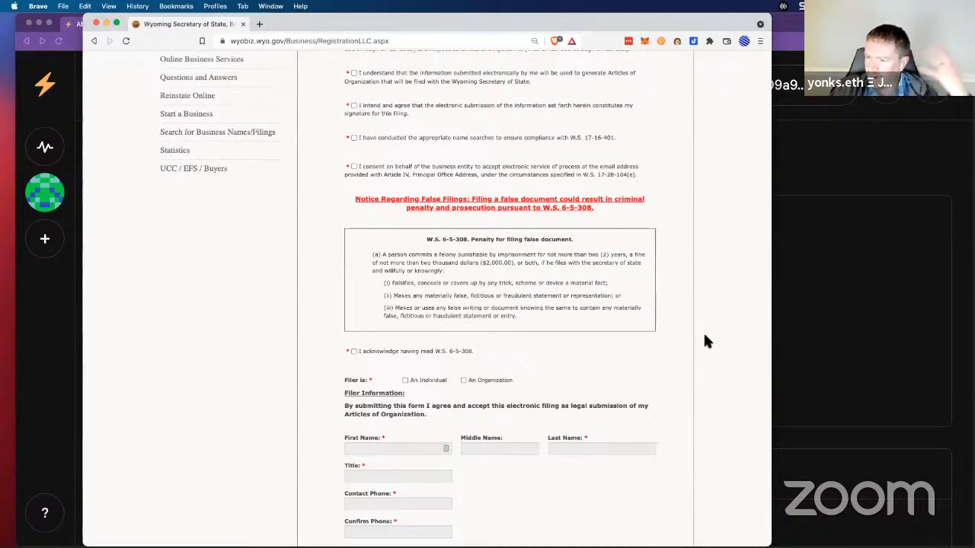
scroll(705, 341, up, 1)
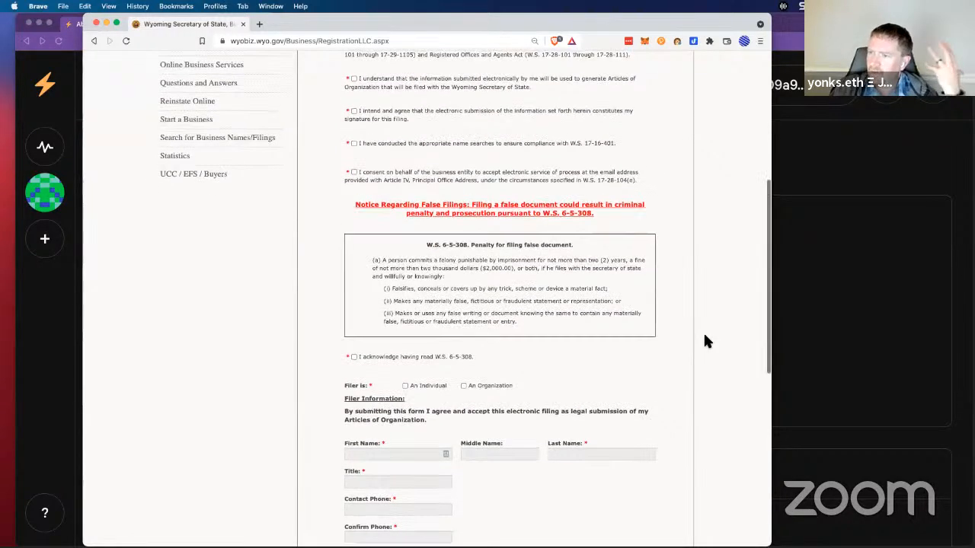
scroll(705, 341, up, 3)
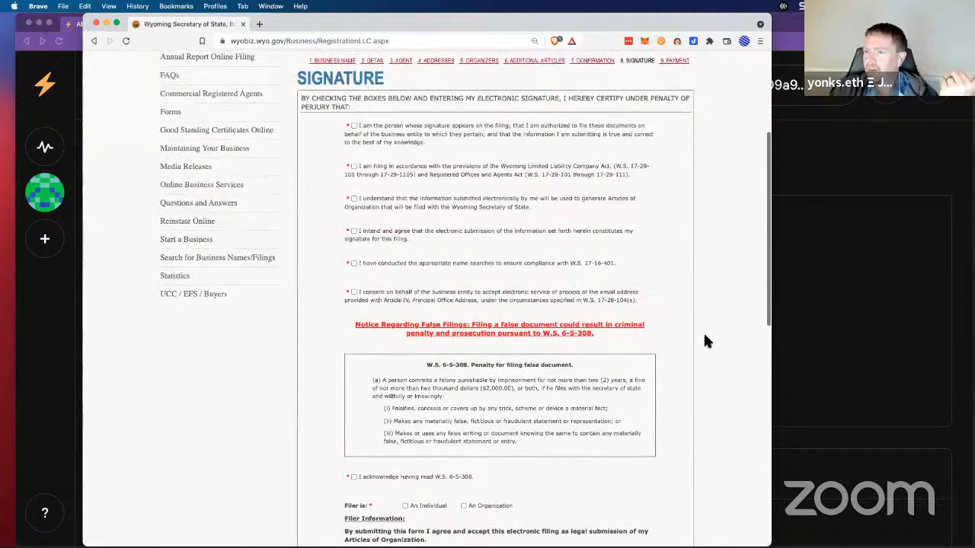
scroll(705, 341, up, 1)
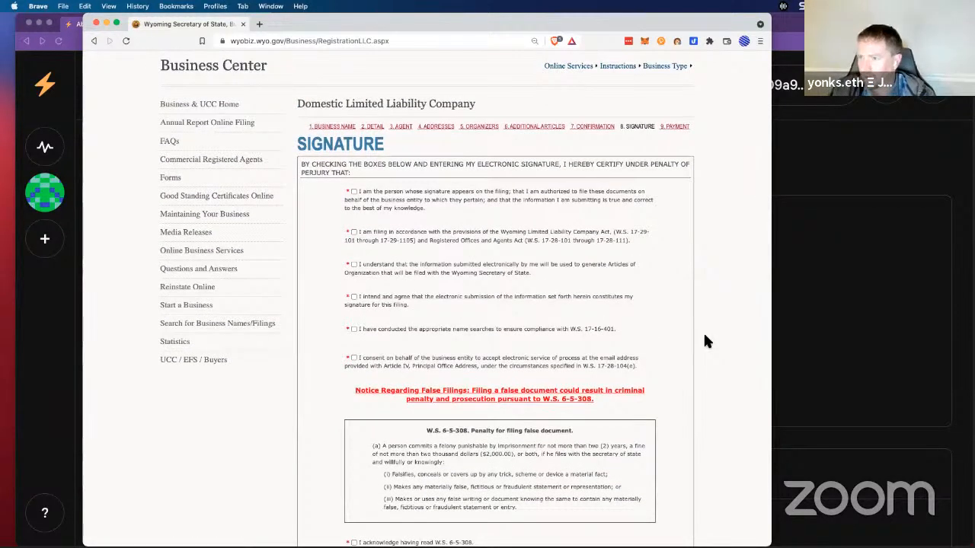
click(535, 42)
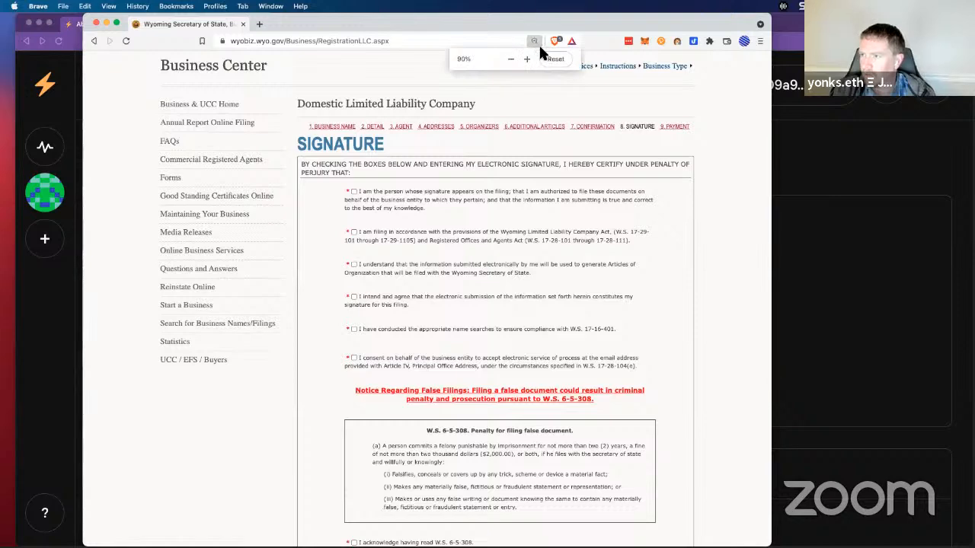
click(556, 58)
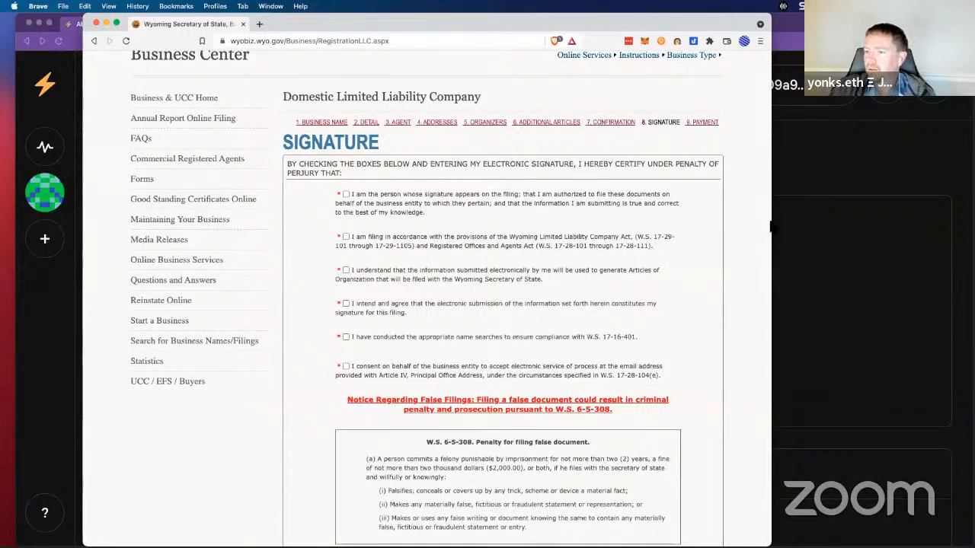
Step: Tick the six certifications: authorised signer, LLC Act, Articles, e-signature, name searches, electronic service
click(346, 195)
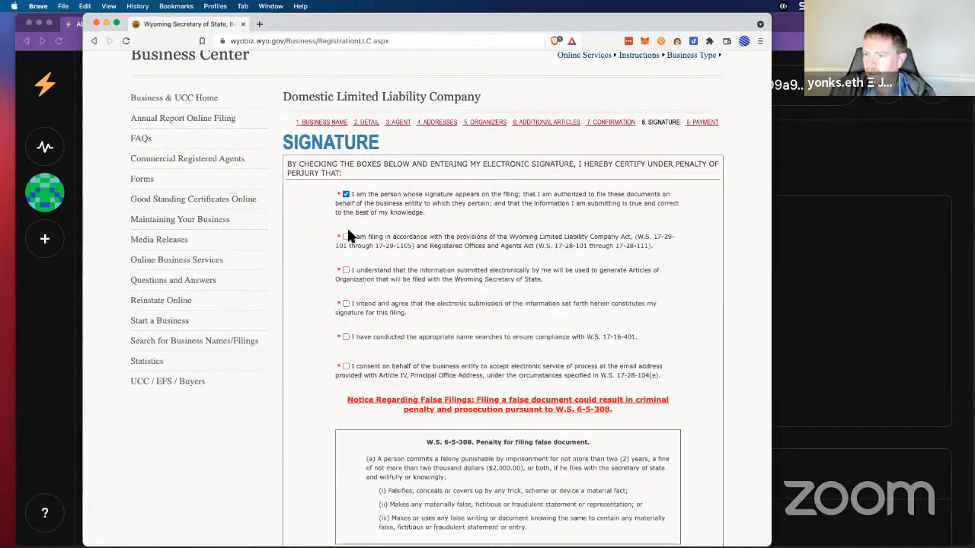
click(347, 237)
click(345, 270)
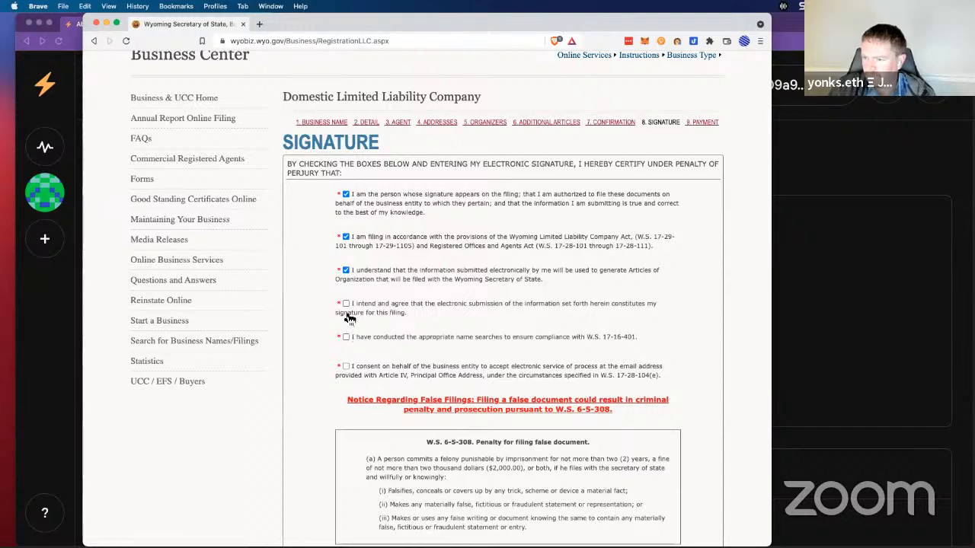
click(345, 307)
click(346, 336)
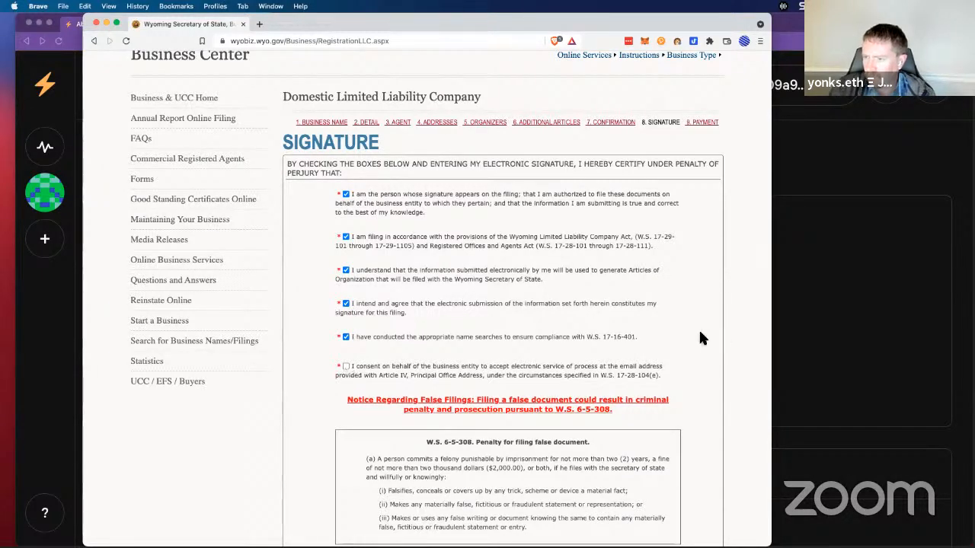
click(346, 366)
scroll(583, 342, down, 5)
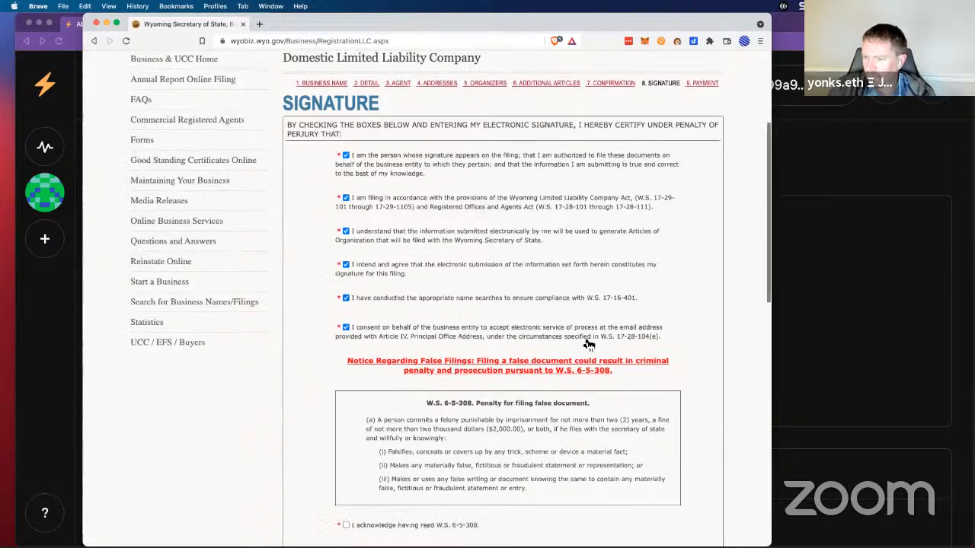
scroll(583, 340, down, 1)
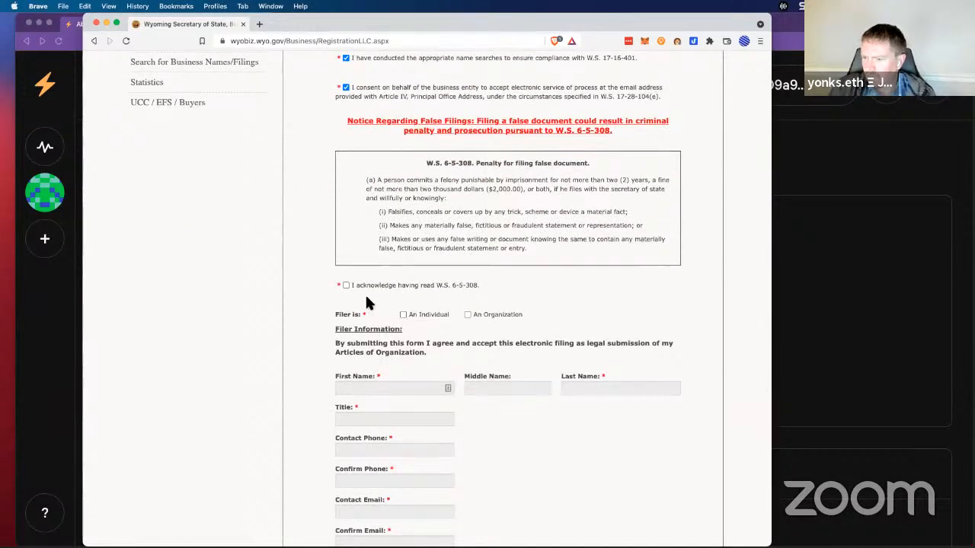
Step: Acknowledge W.S. 6-5-308 and declare the filer is 'An Organization'
click(345, 286)
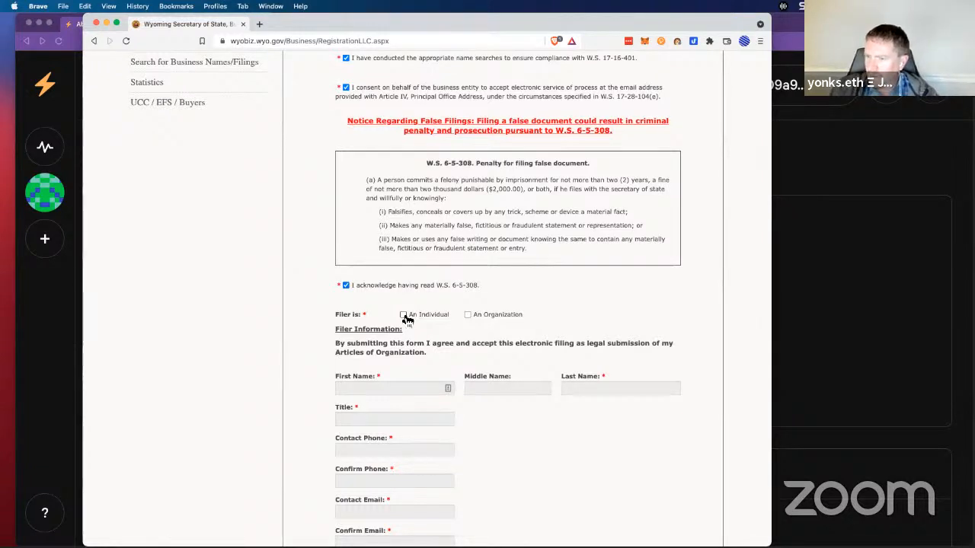
click(468, 315)
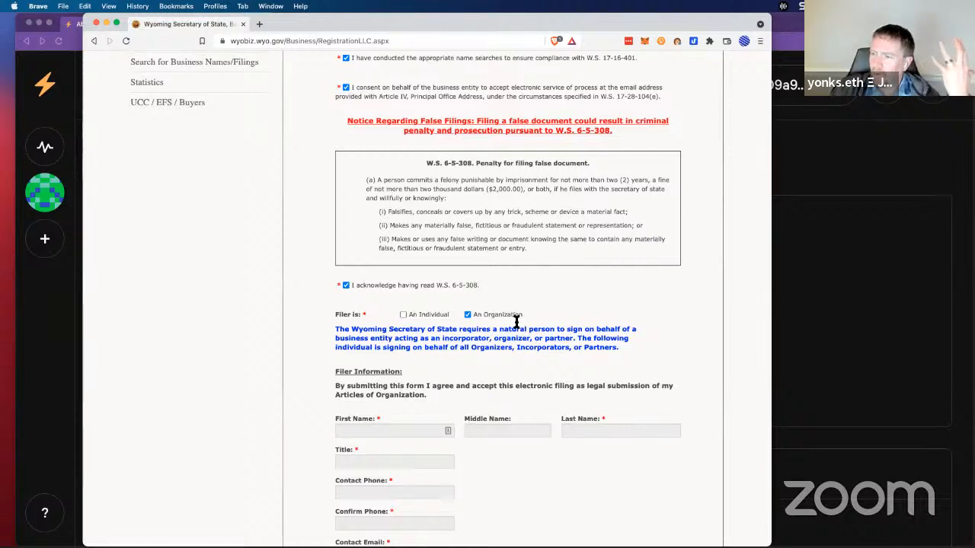
drag(339, 329, 370, 331)
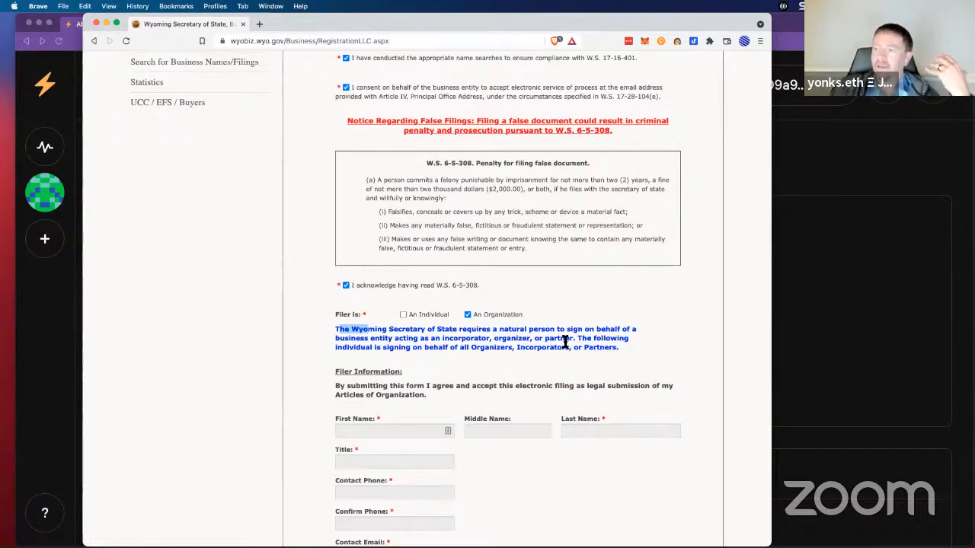
Step: Slide the filing form off-screen to reveal the Token Summit DAO Snapshot space
click(651, 336)
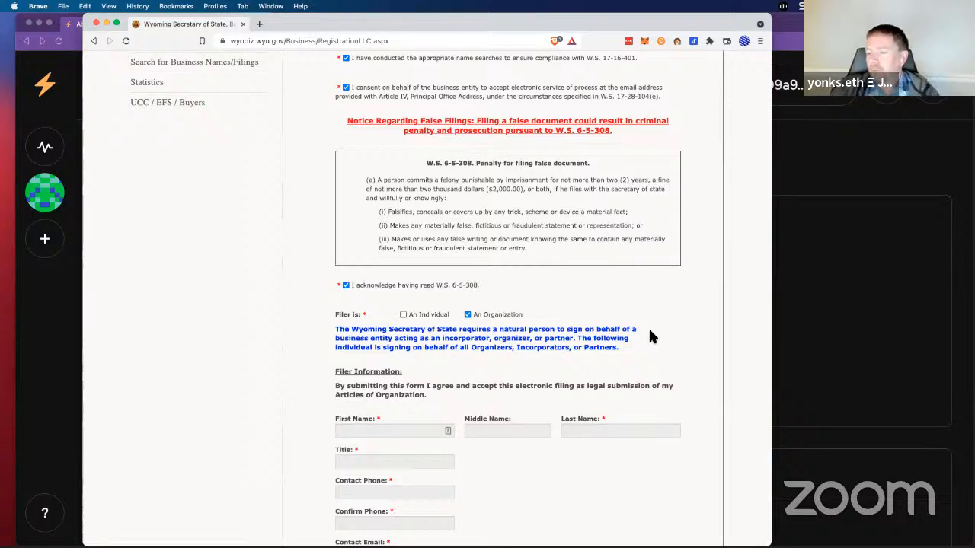
scroll(650, 335, down, 3)
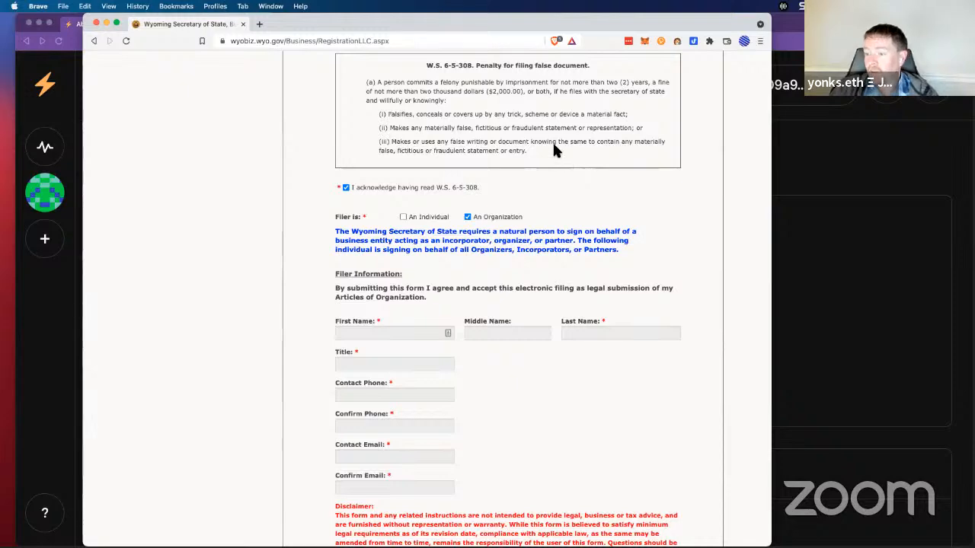
drag(306, 26, 0, 27)
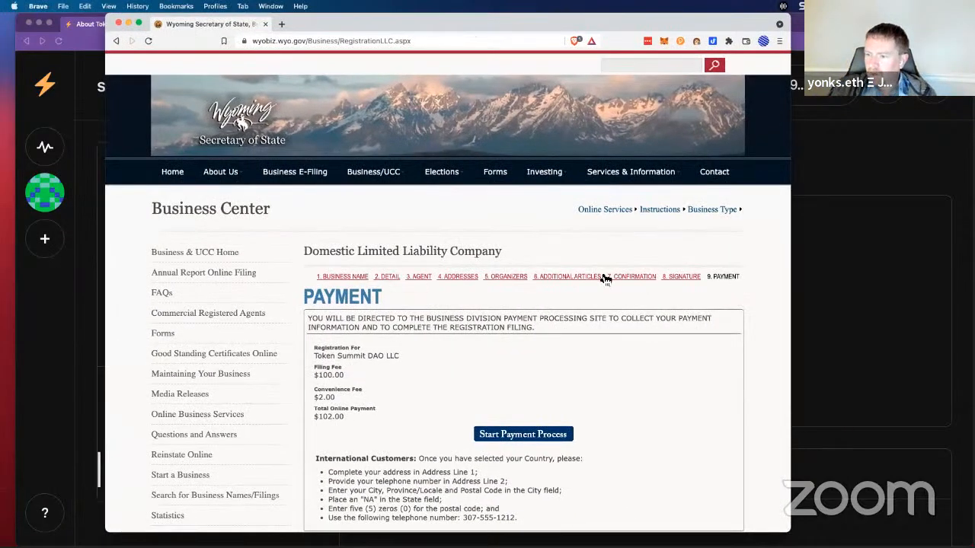
Step: Drag the Wyoming payment window off-screen to reveal the Token Summit DAO Snapshot page
scroll(606, 279, down, 3)
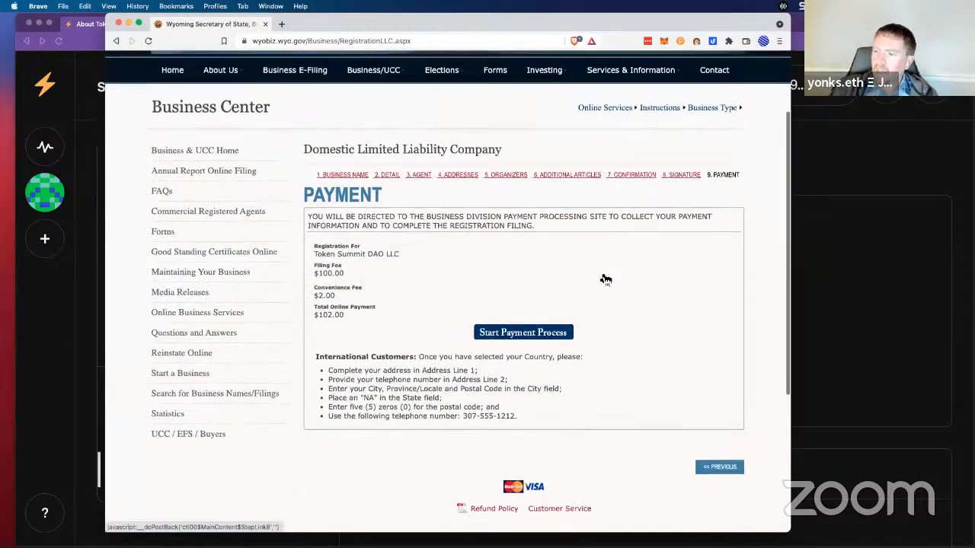
scroll(601, 278, up, 2)
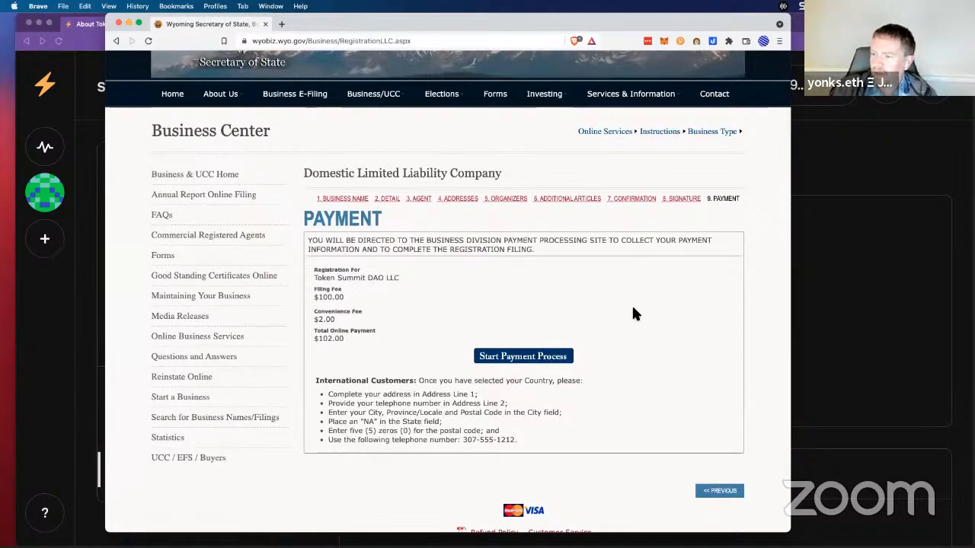
scroll(633, 313, up, 3)
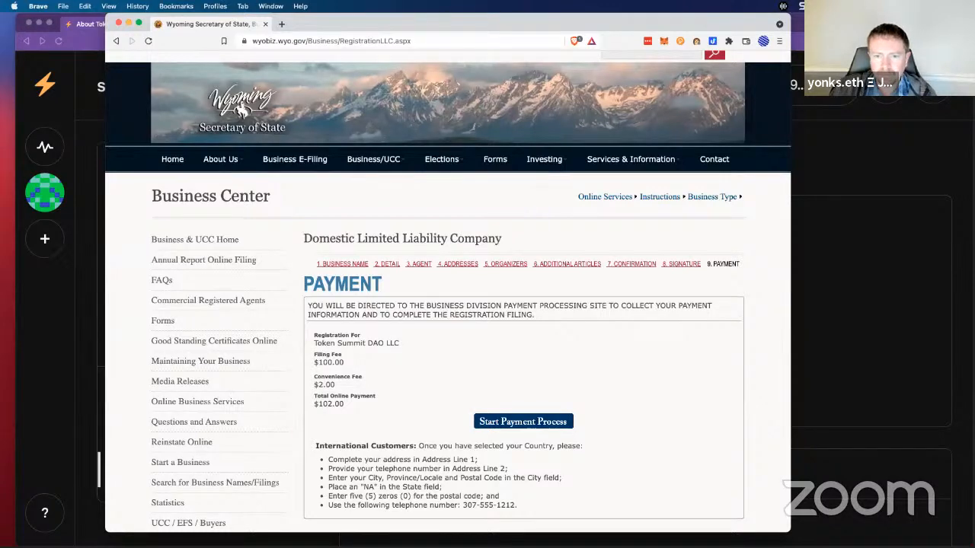
drag(351, 17, 1, 31)
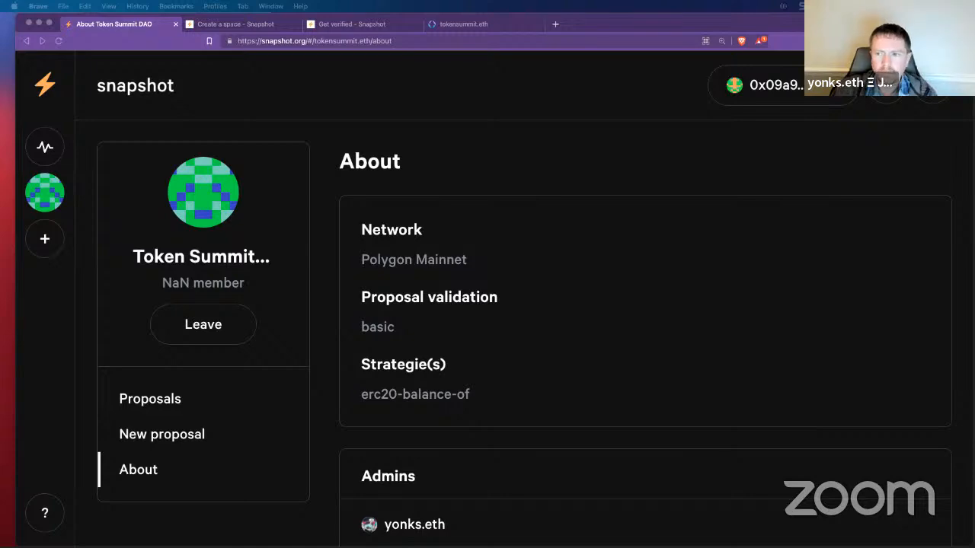
Step: Bring the DAO DAY 2/22/22 image window over the browser and show it full screen
drag(204, 137, 573, 134)
key(ctrl+super+f)
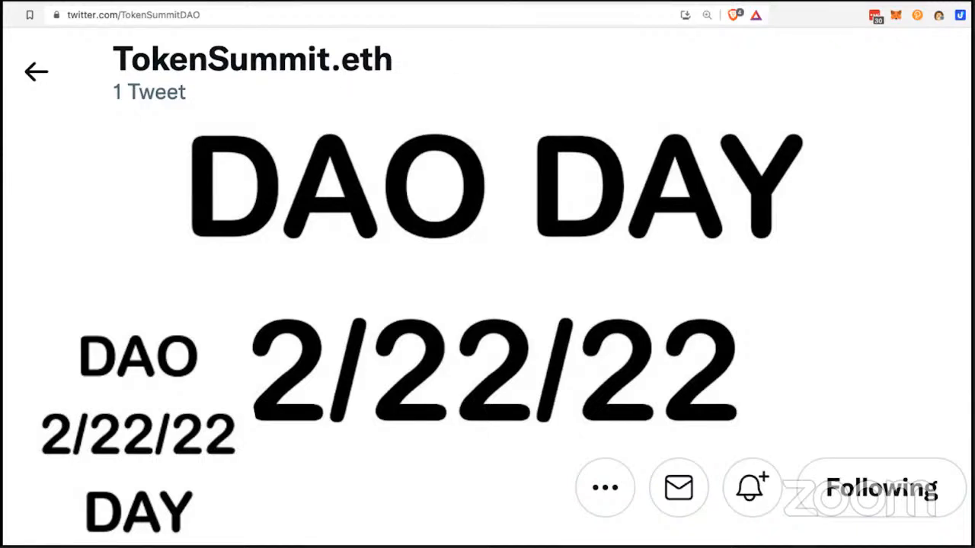
Step: Swap the full-screen DAO DAY image for the Wyoming Registration Complete page in full screen
key(Escape)
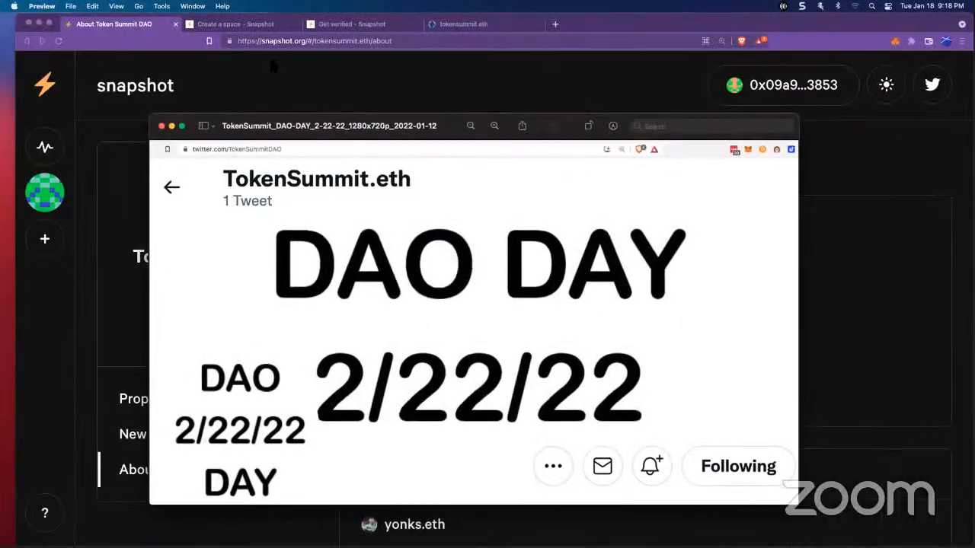
drag(271, 60, 581, 47)
key(ctrl+super+f)
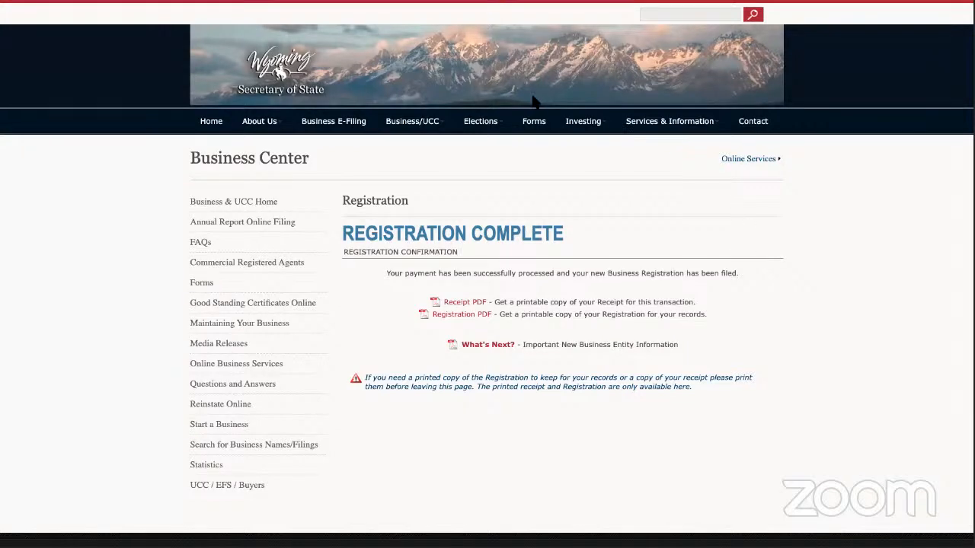
Step: Enlarge the Registration Complete page and capture a screenshot of it
key(ctrl+super+f)
key(ctrl+super+f)
key(super+equal)
key(super+equal)
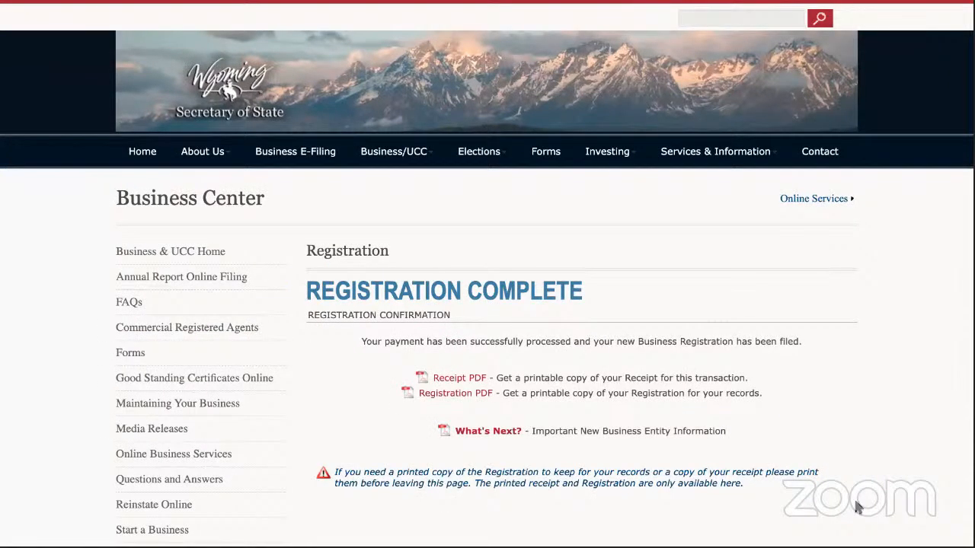
key(super+shift+5)
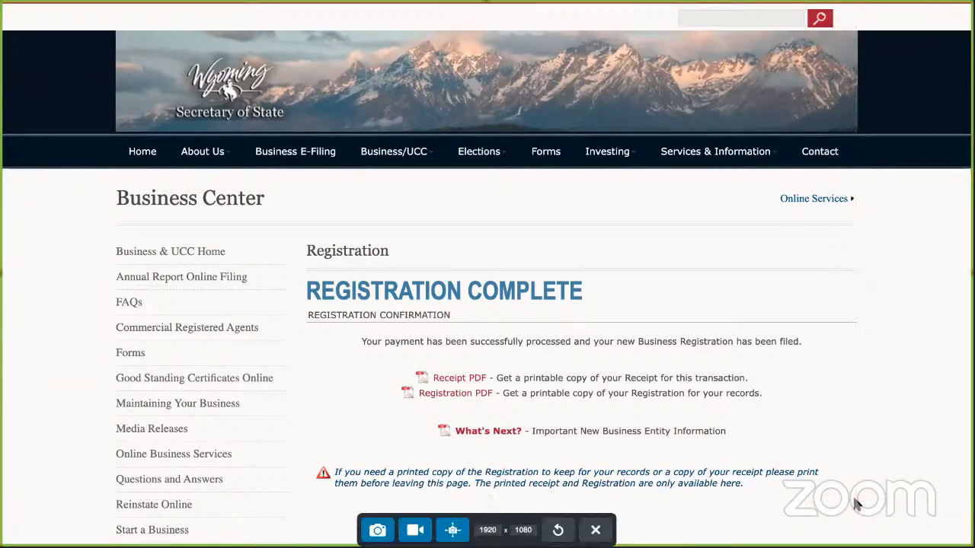
click(380, 531)
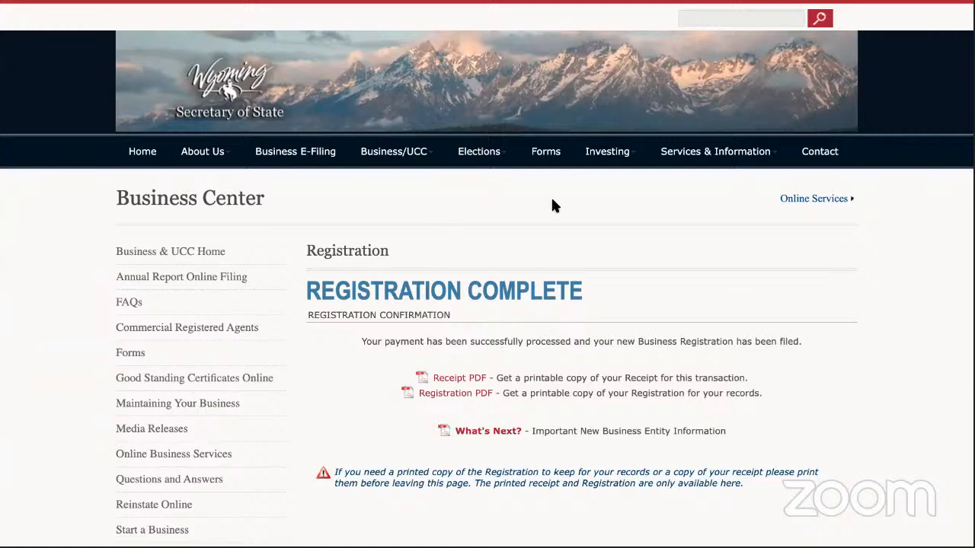
Step: Exit full screen and move the registration window aside to reveal the DAO DAY image
key(ctrl+super+f)
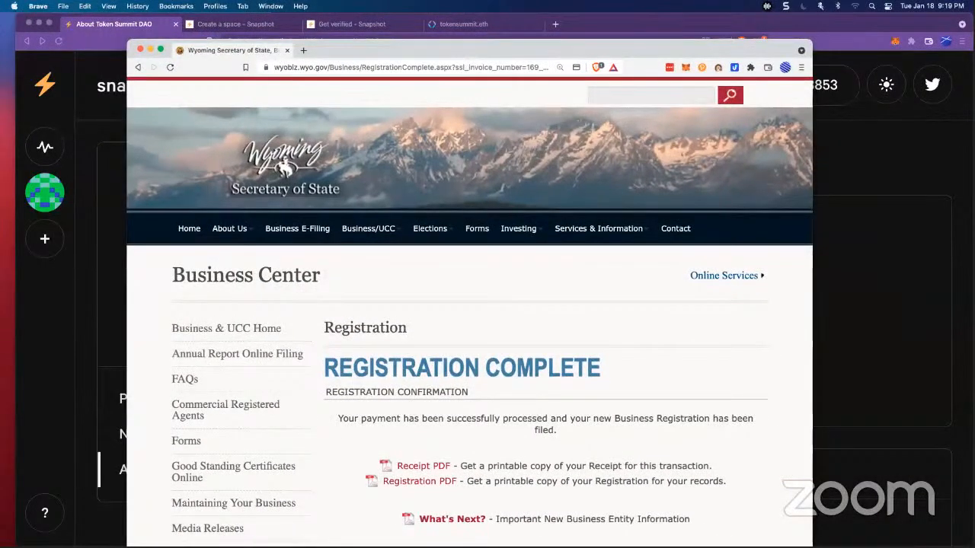
key(super+Tab)
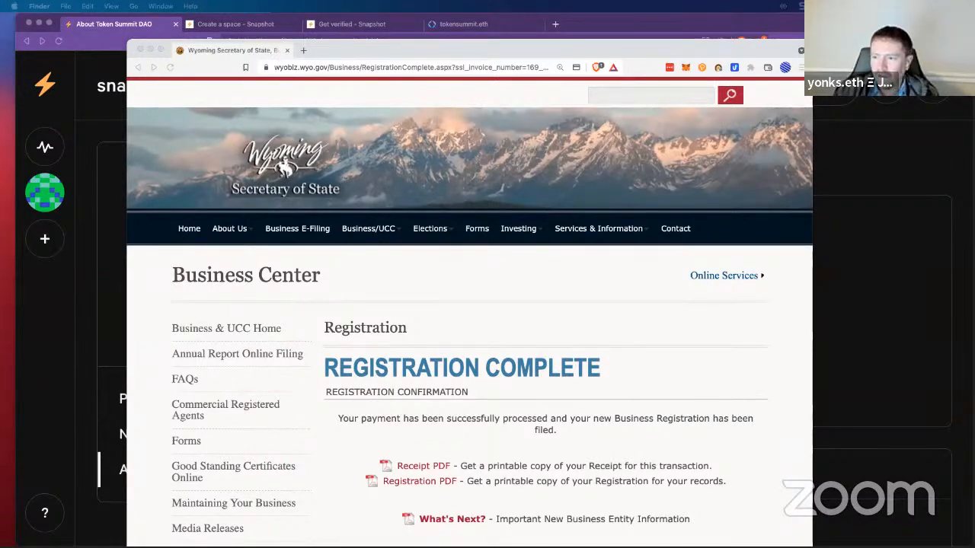
drag(360, 48, 0, 24)
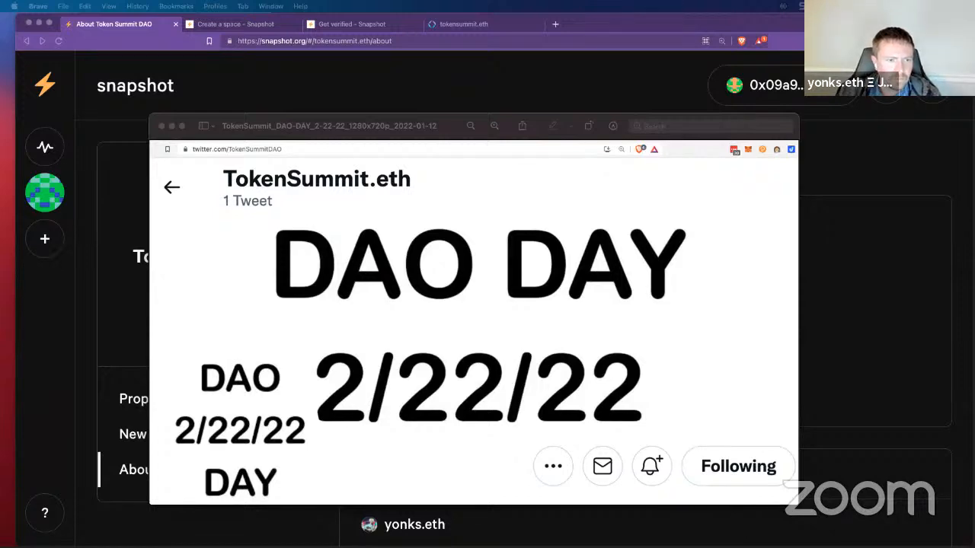
Step: Drag the Form.pdf articles window in from the left edge over the Preview image
drag(0, 76, 322, 13)
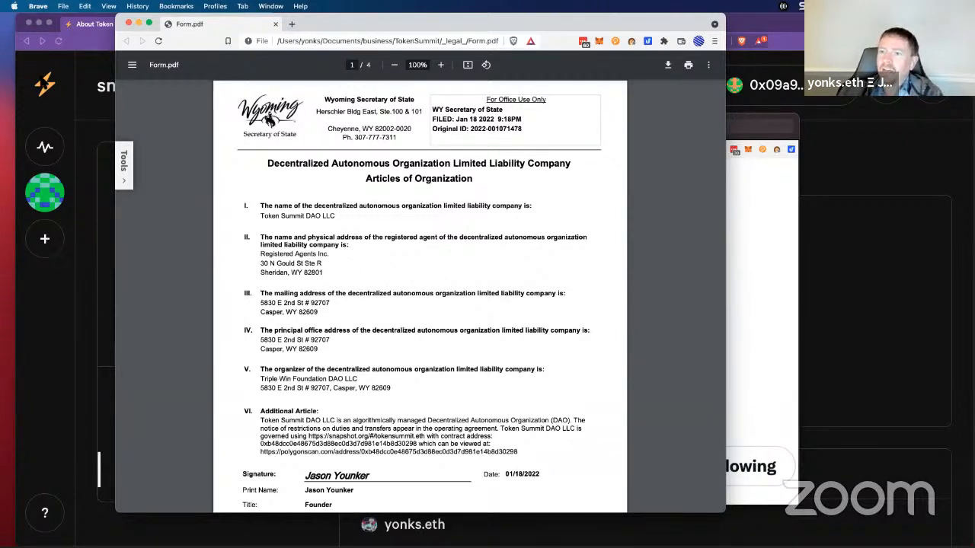
Step: Close the Form.pdf articles window and drag the Registration Complete window back into view
click(127, 24)
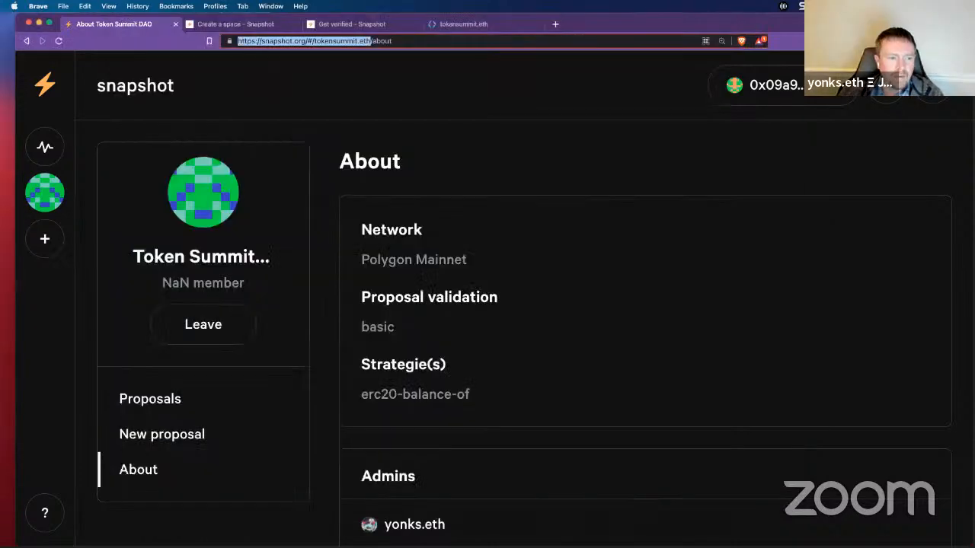
drag(2, 68, 619, 24)
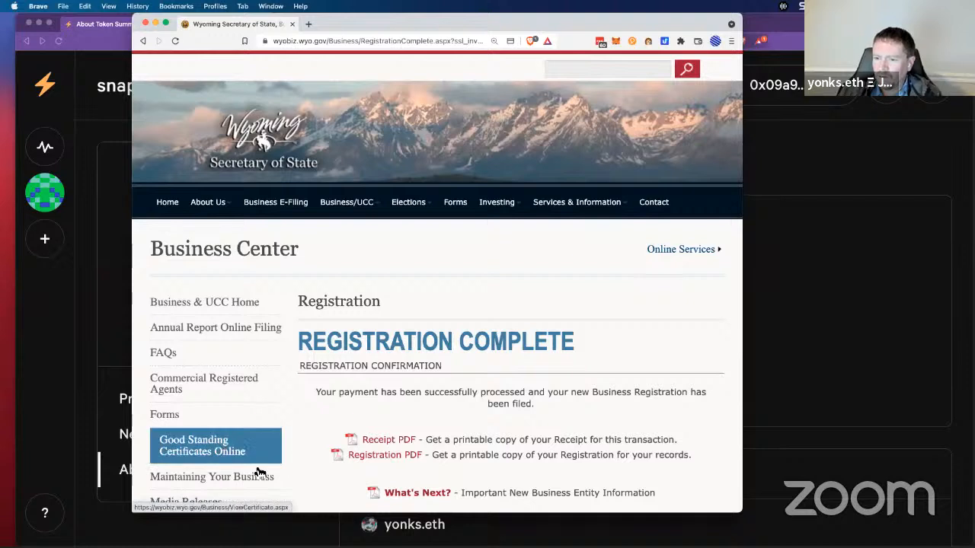
Step: Look up Token Summit DAO LLC on the Certificates of Good Standing page by its pasted filing ID
click(209, 442)
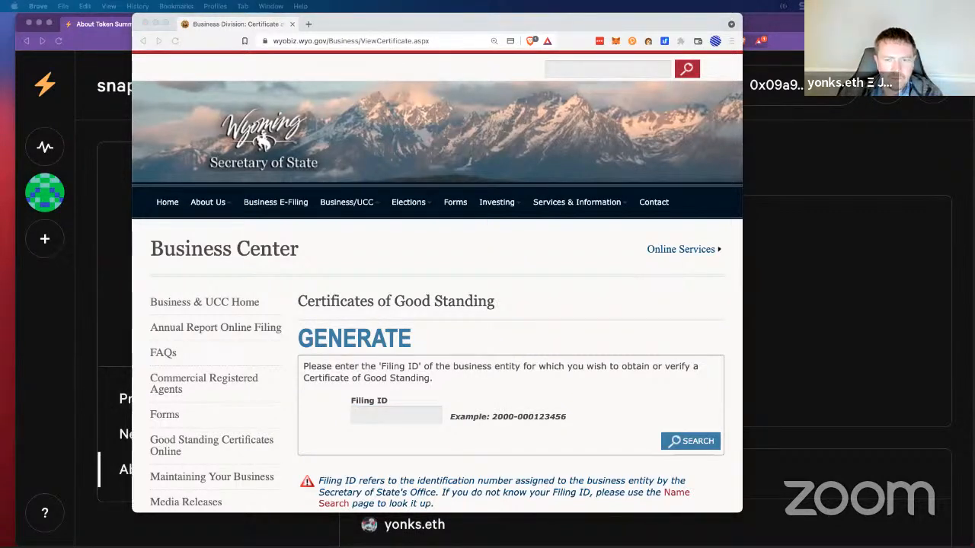
click(408, 415)
key(super+v)
click(697, 441)
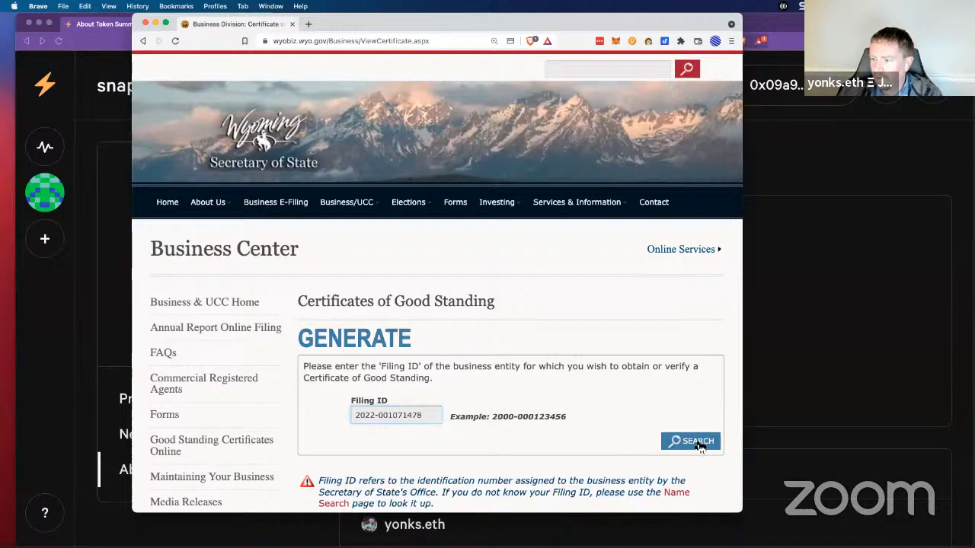
Step: Capture a full-screen screenshot of the verification page
key(ctrl+super+f)
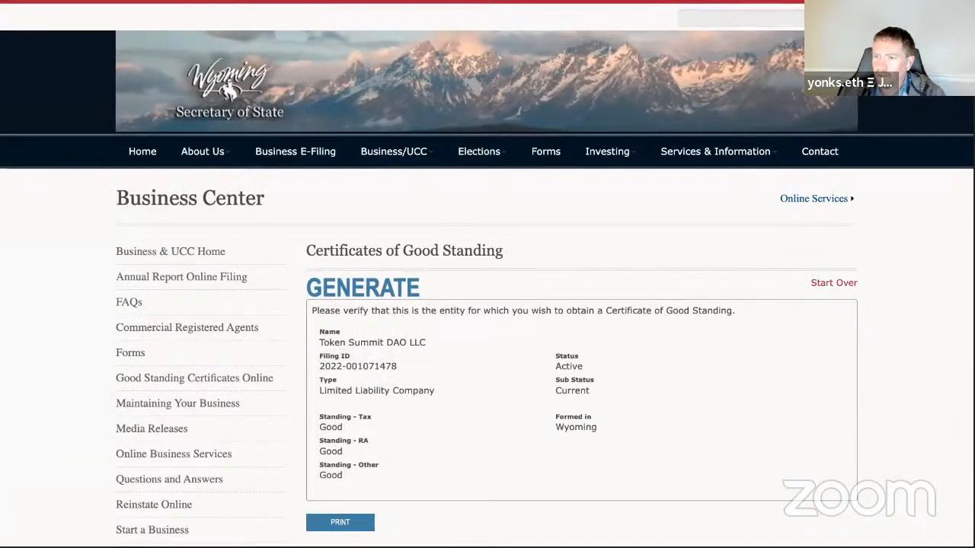
key(ctrl+shift+c)
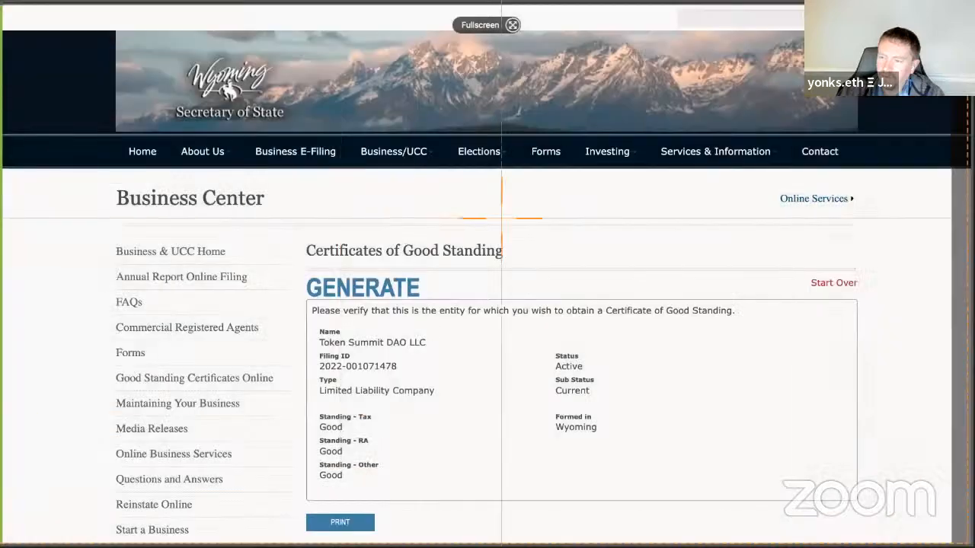
click(504, 218)
click(378, 530)
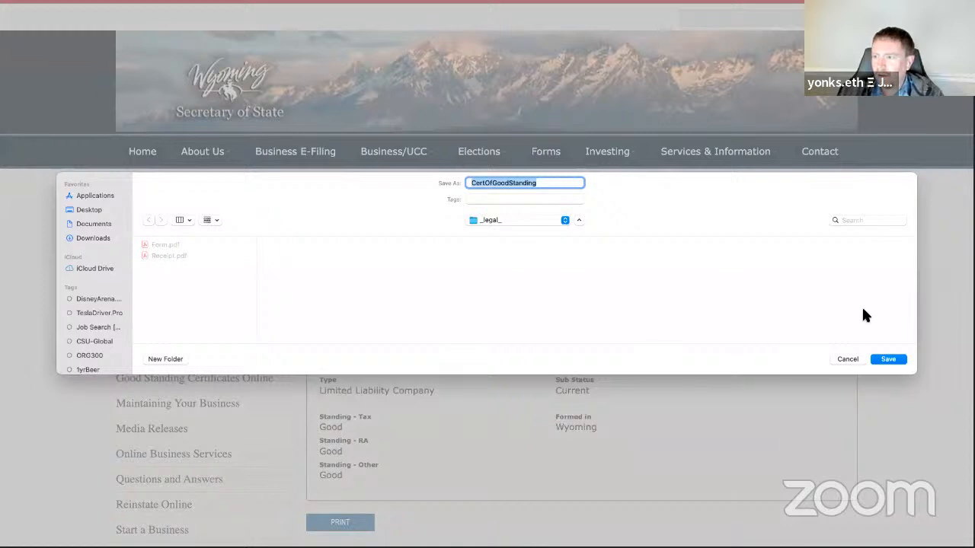
Step: Save CertOfGoodStanding.pdf into the _legal_ folder and open it in the system viewer
click(888, 358)
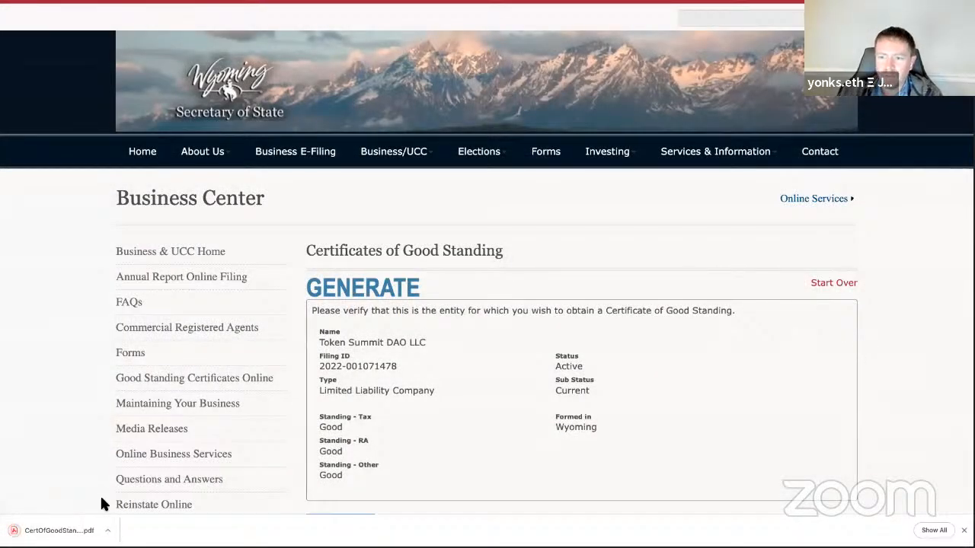
click(107, 530)
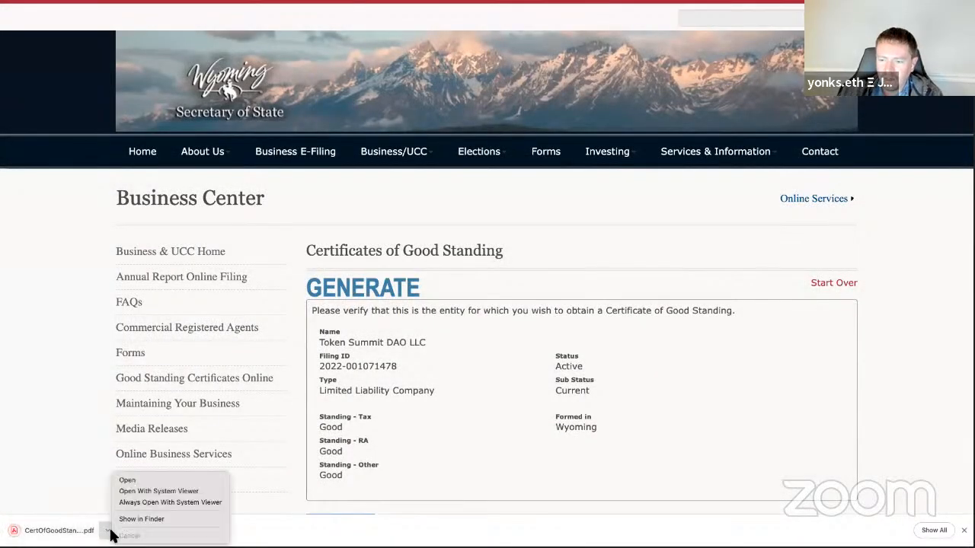
click(124, 490)
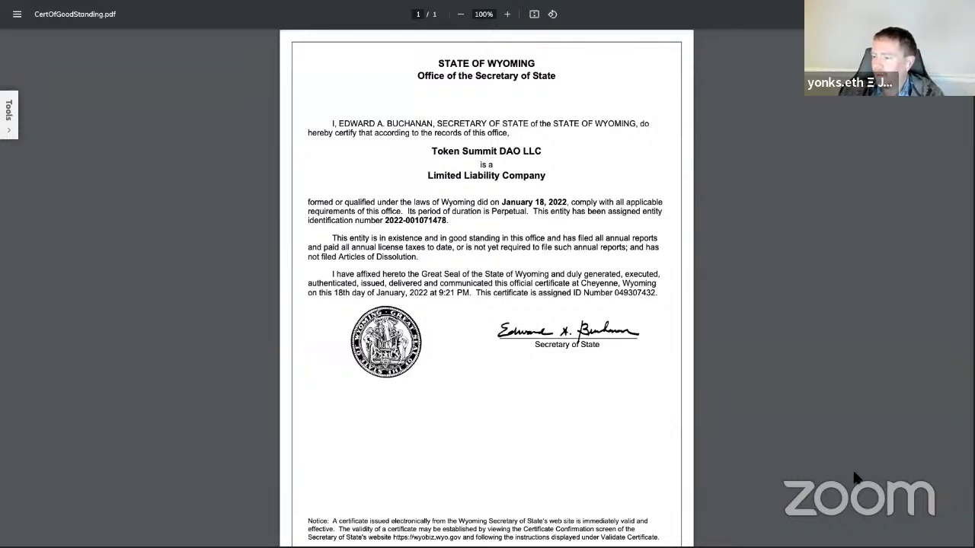
Step: Zoom the Token Summit DAO LLC certificate PDF out to 90% so the full page fits
key(ctrl+minus)
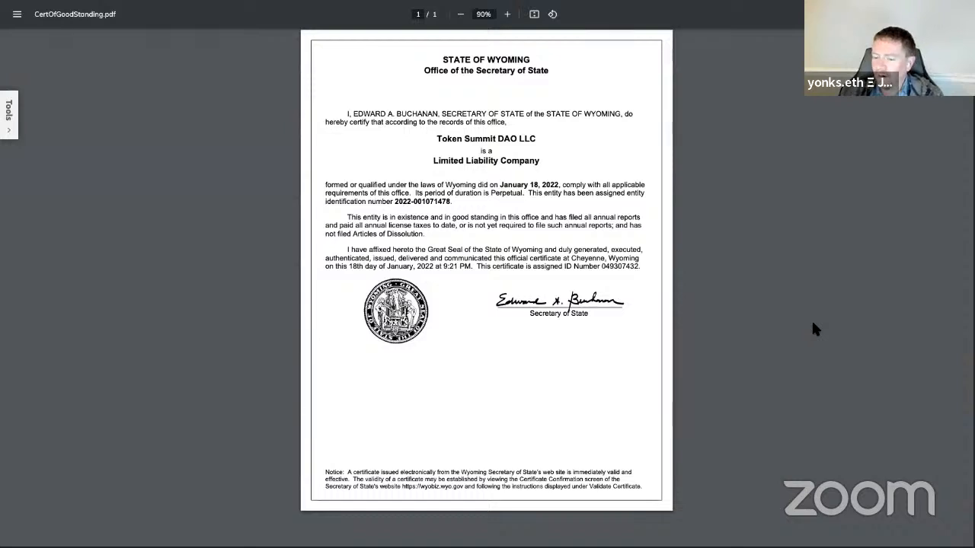
key(ctrl+plus)
key(ctrl+minus)
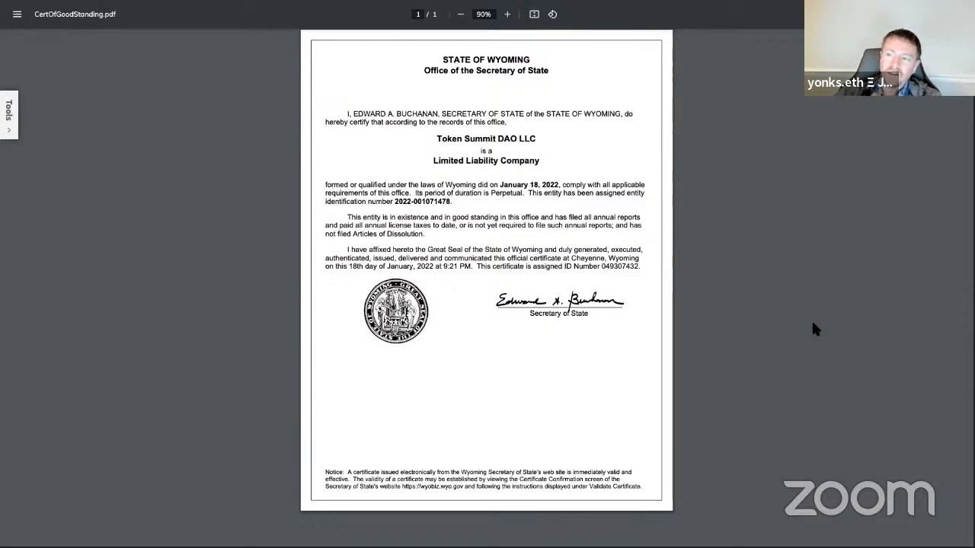
Step: Take the certificate out of full screen and show the DAO DAY 2/22/22 image full screen
key(ctrl+super+f)
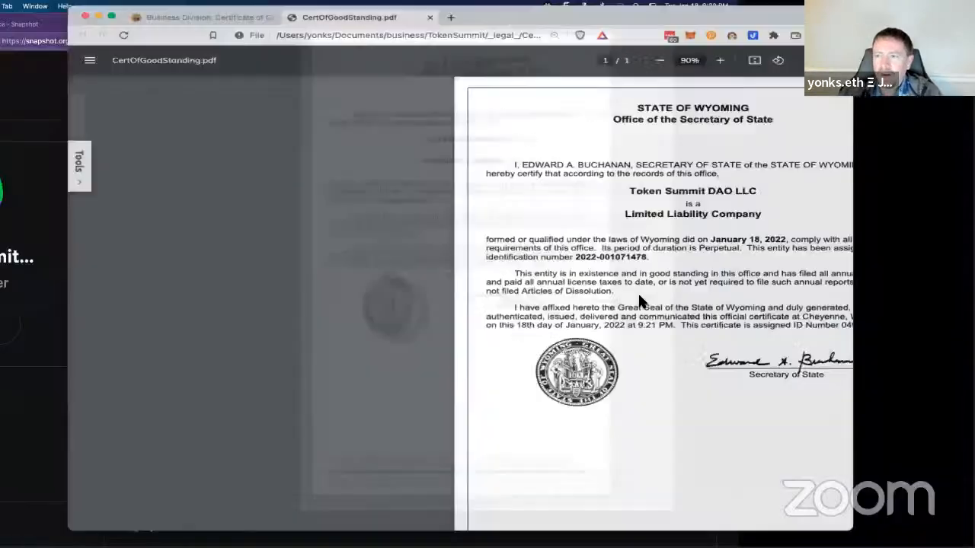
key(super+Tab)
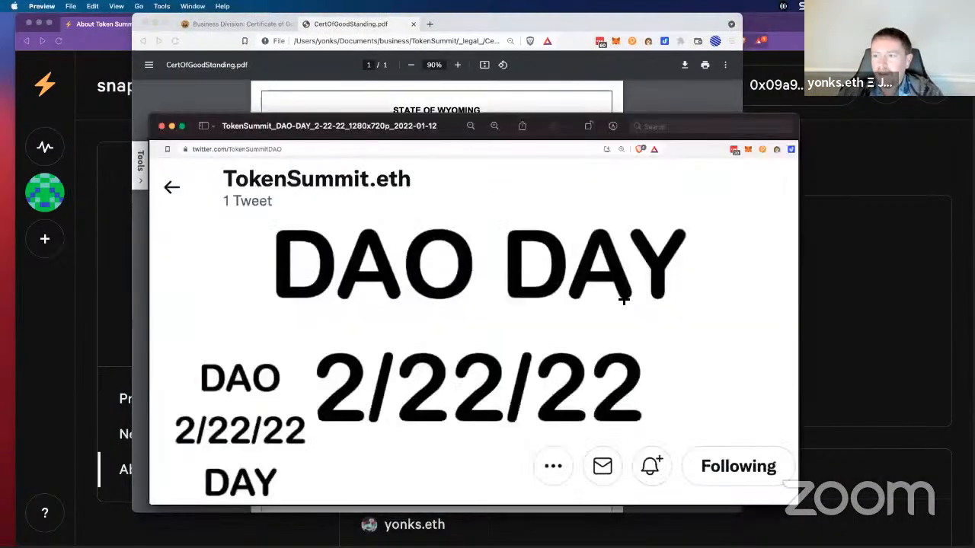
key(ctrl+super+f)
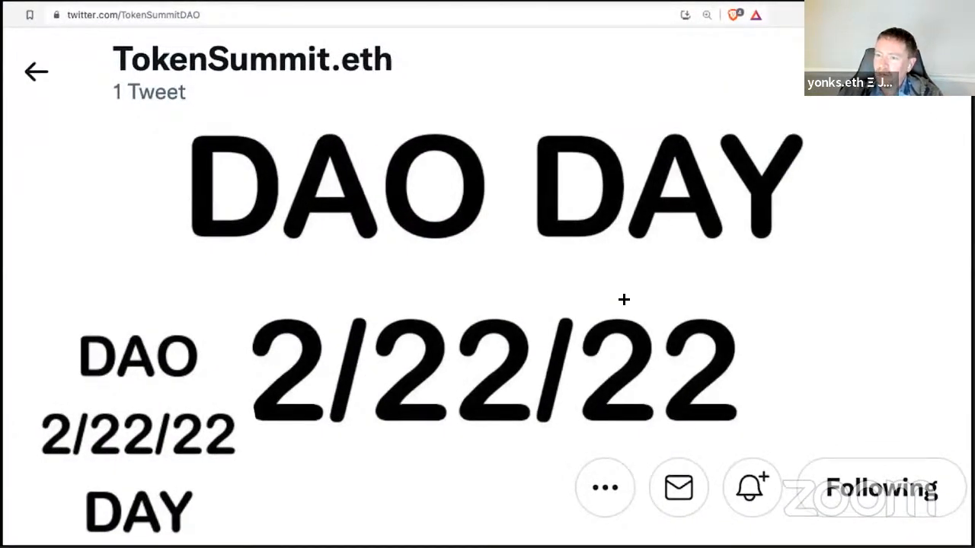